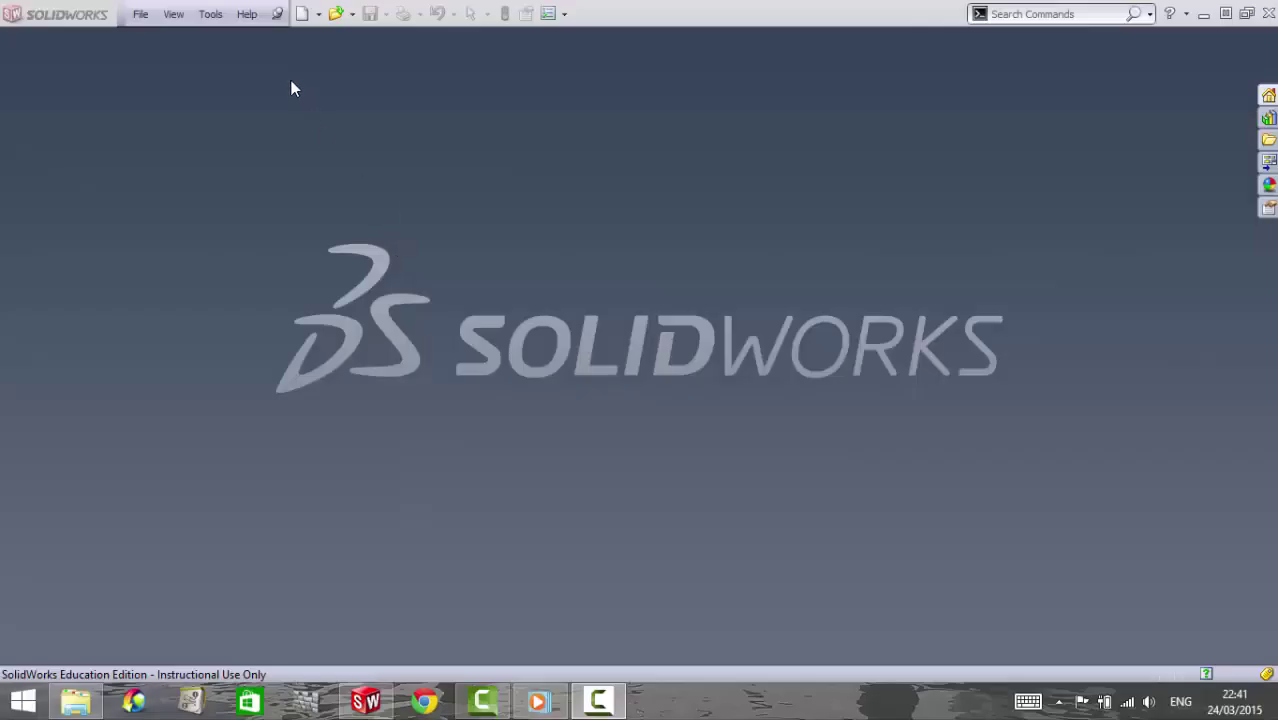
Create a new blank part document, Part4, from File > New
click(141, 14)
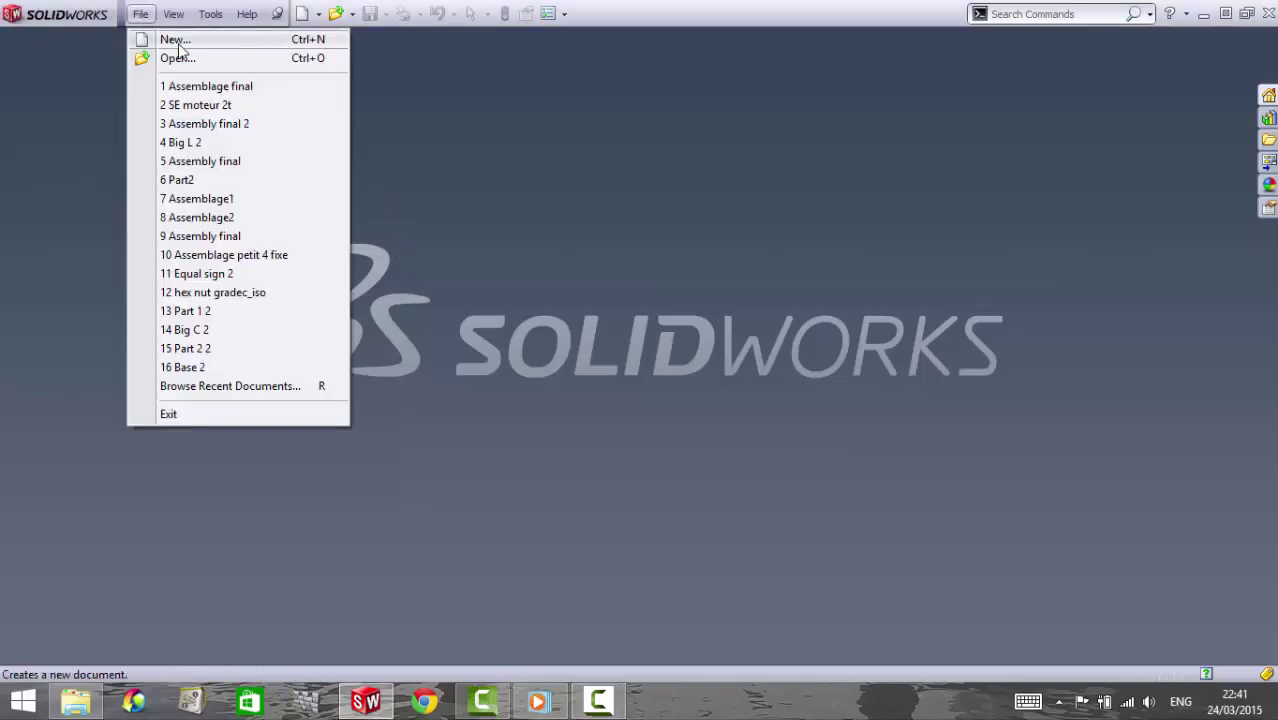
click(176, 42)
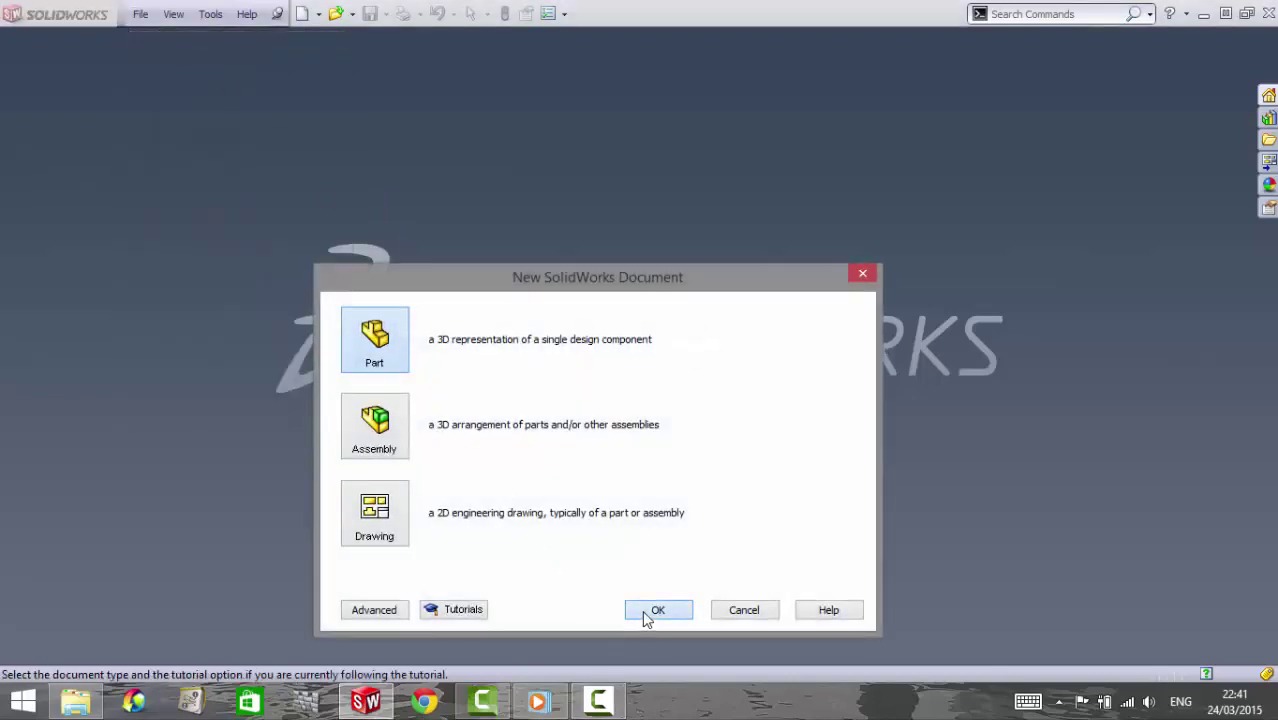
click(645, 614)
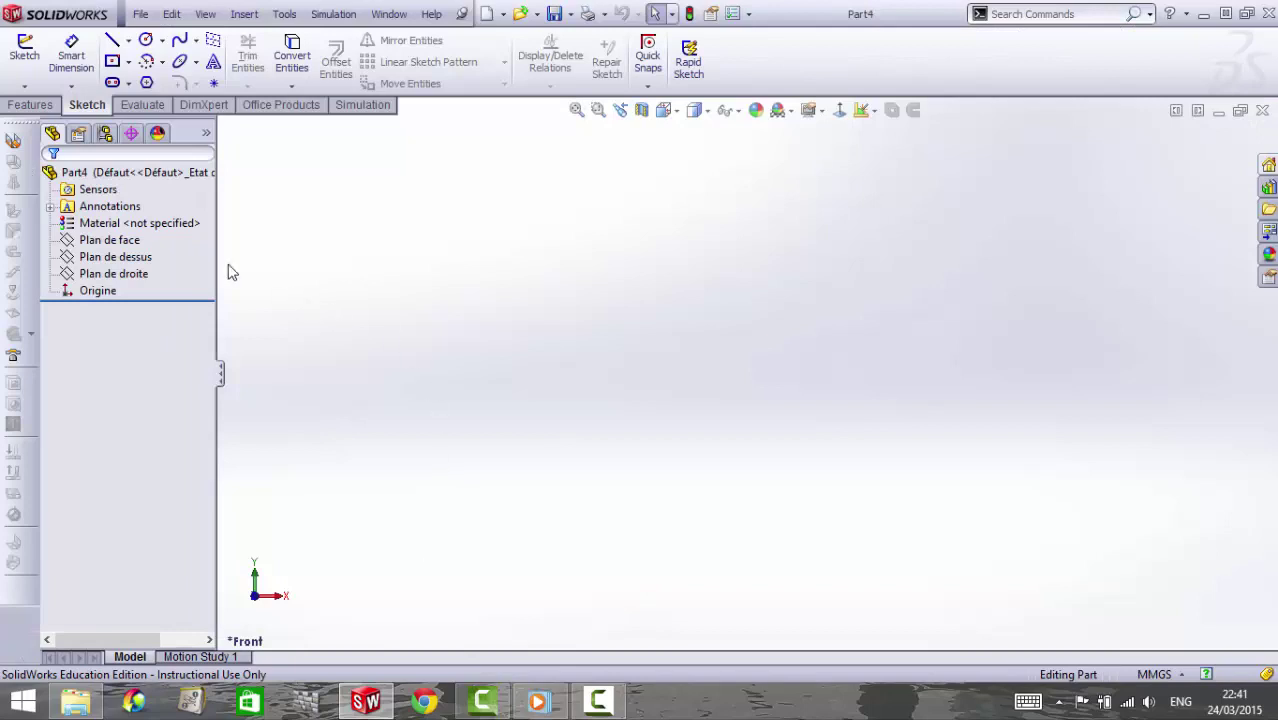
Draw a centerpoint straight slot on the top plane, centred on the origin
click(133, 256)
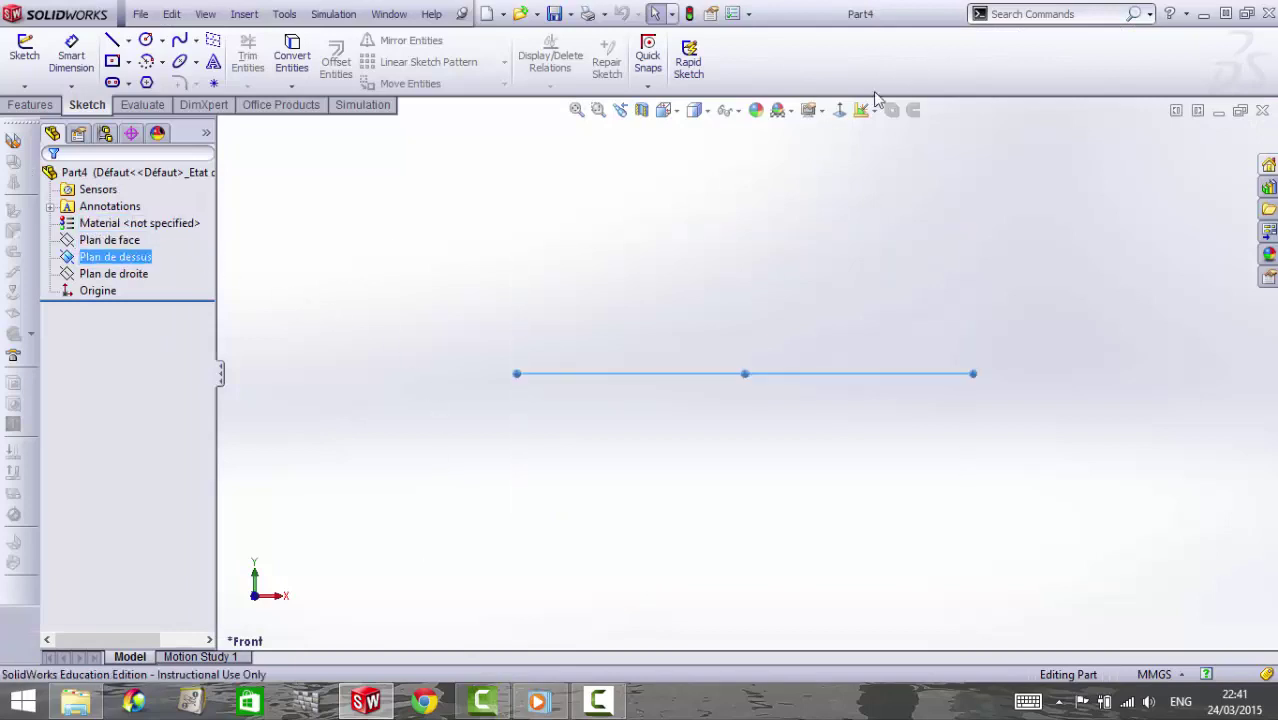
click(840, 110)
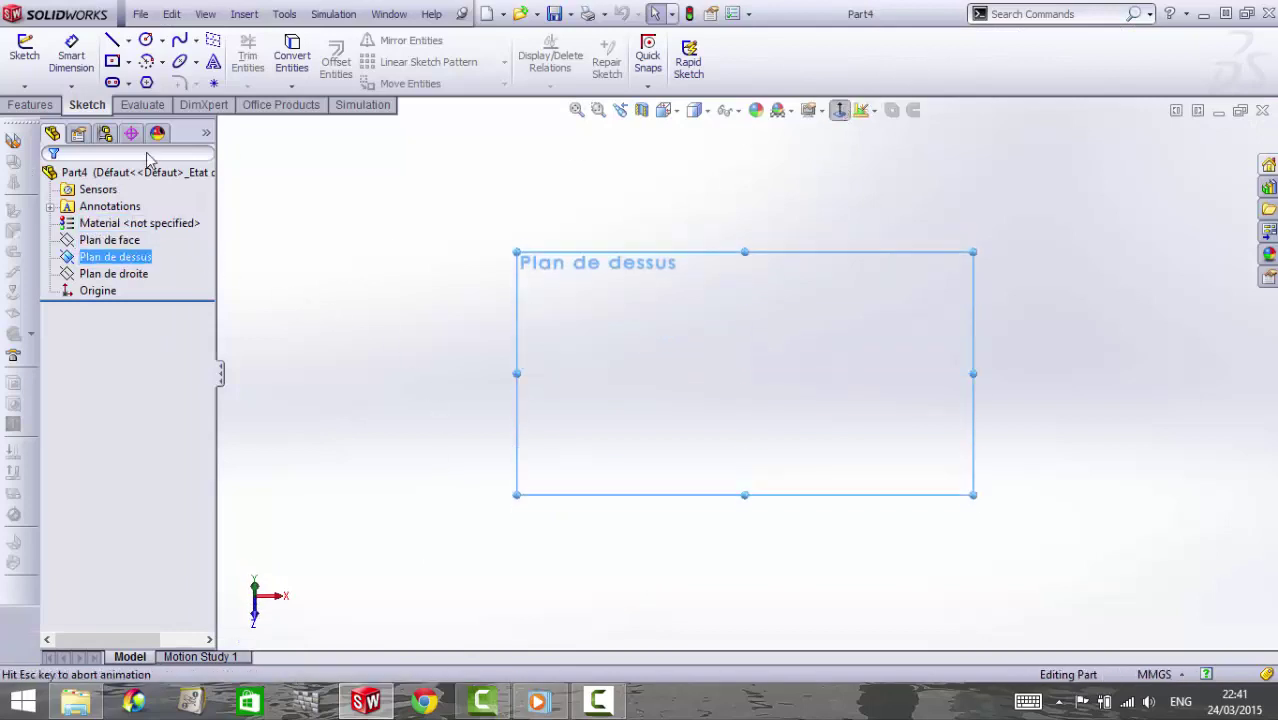
click(110, 84)
click(111, 241)
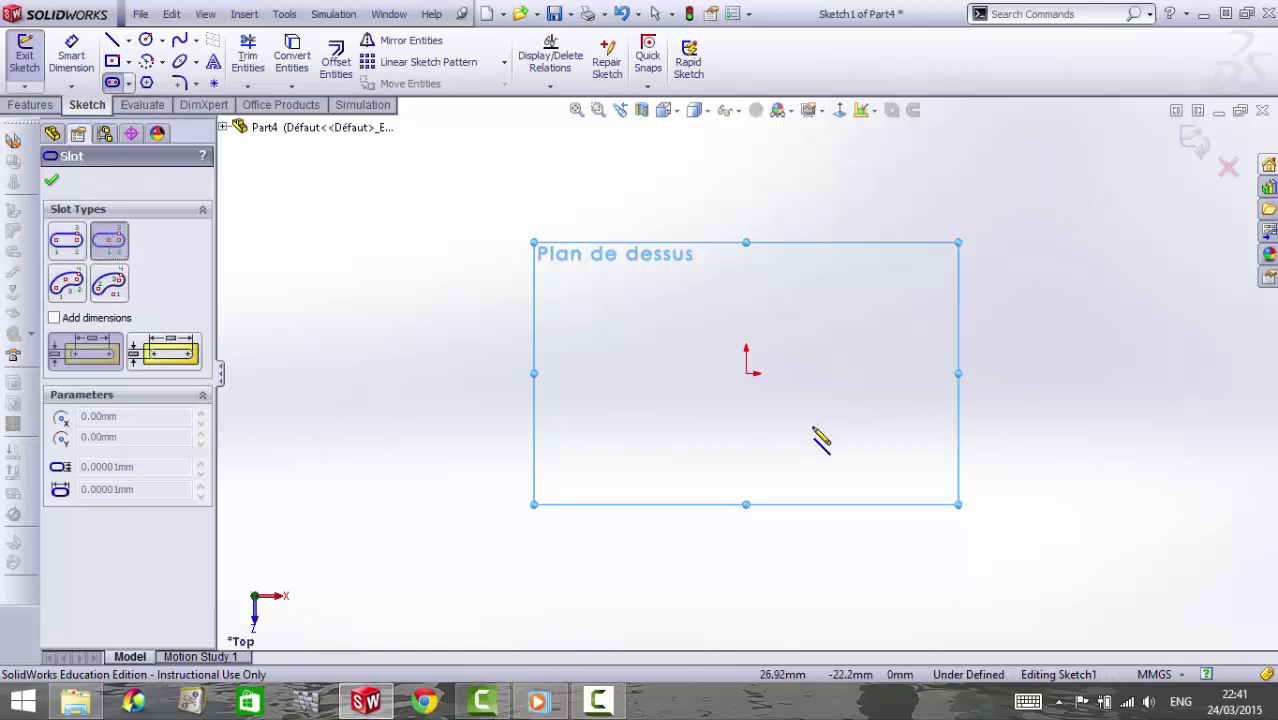
click(747, 374)
click(856, 373)
click(745, 340)
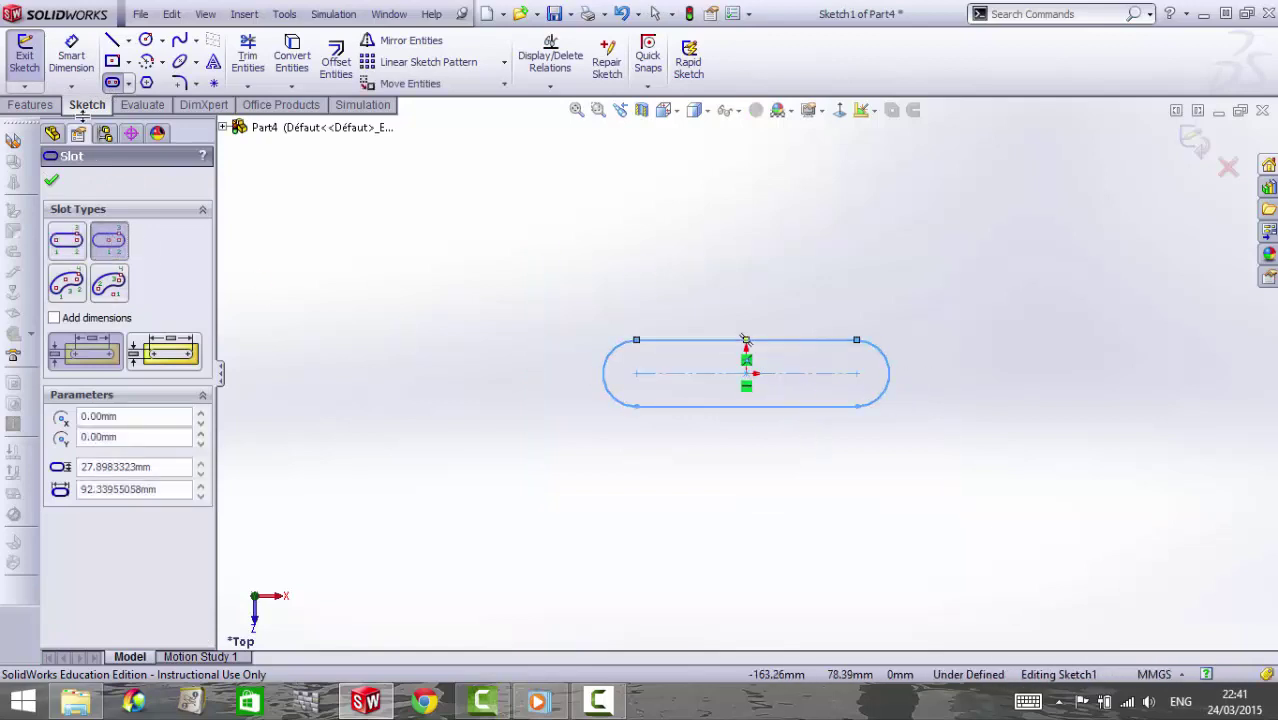
click(71, 55)
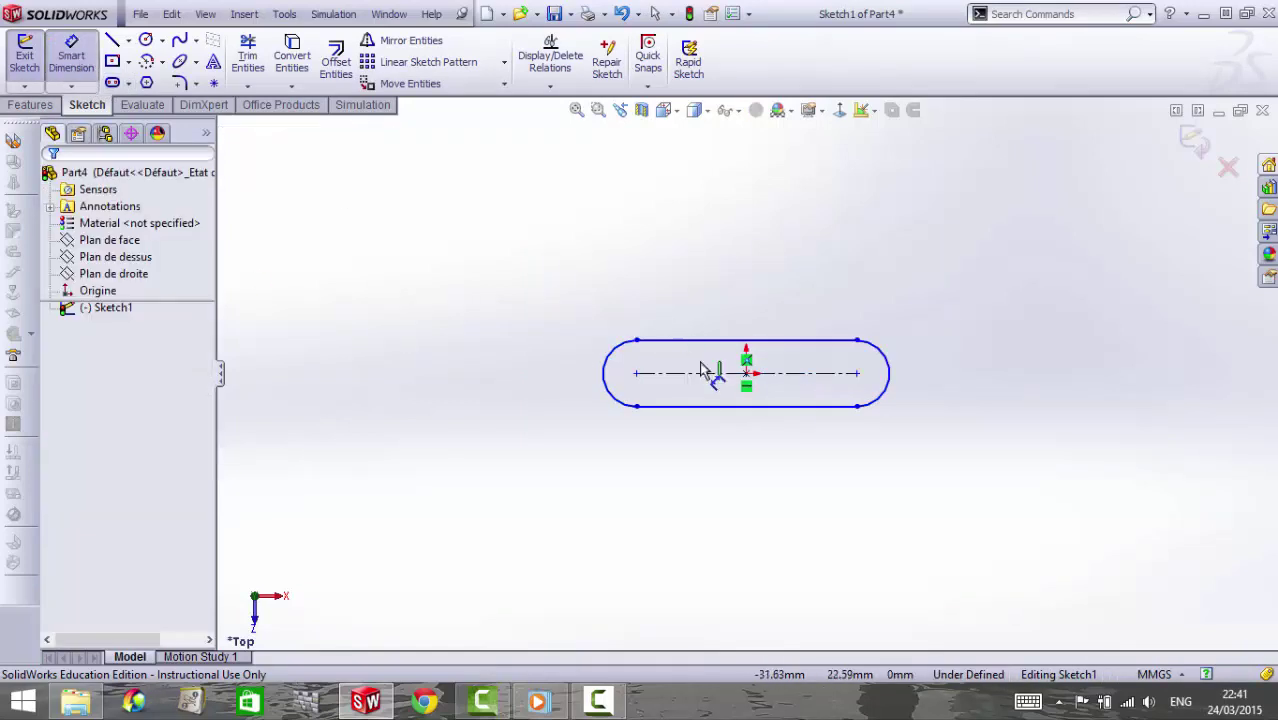
Dimension the slot's straight length to 27.50 mm
click(737, 406)
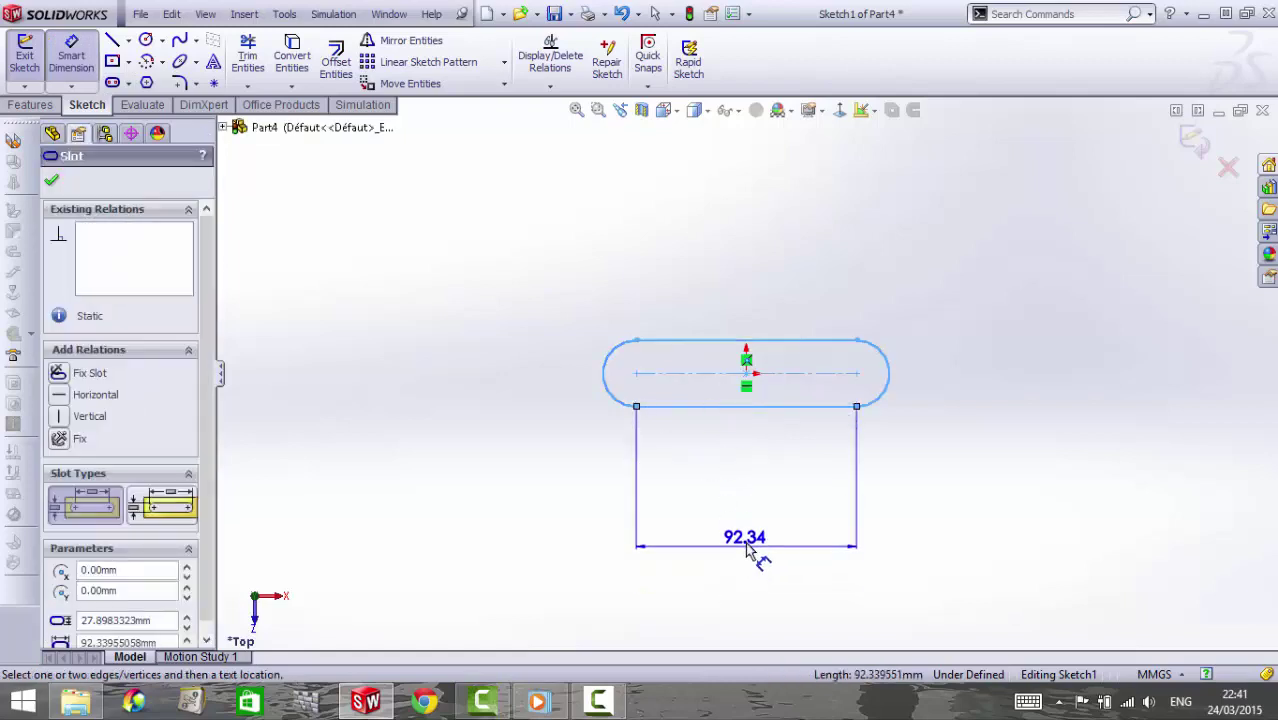
click(752, 541)
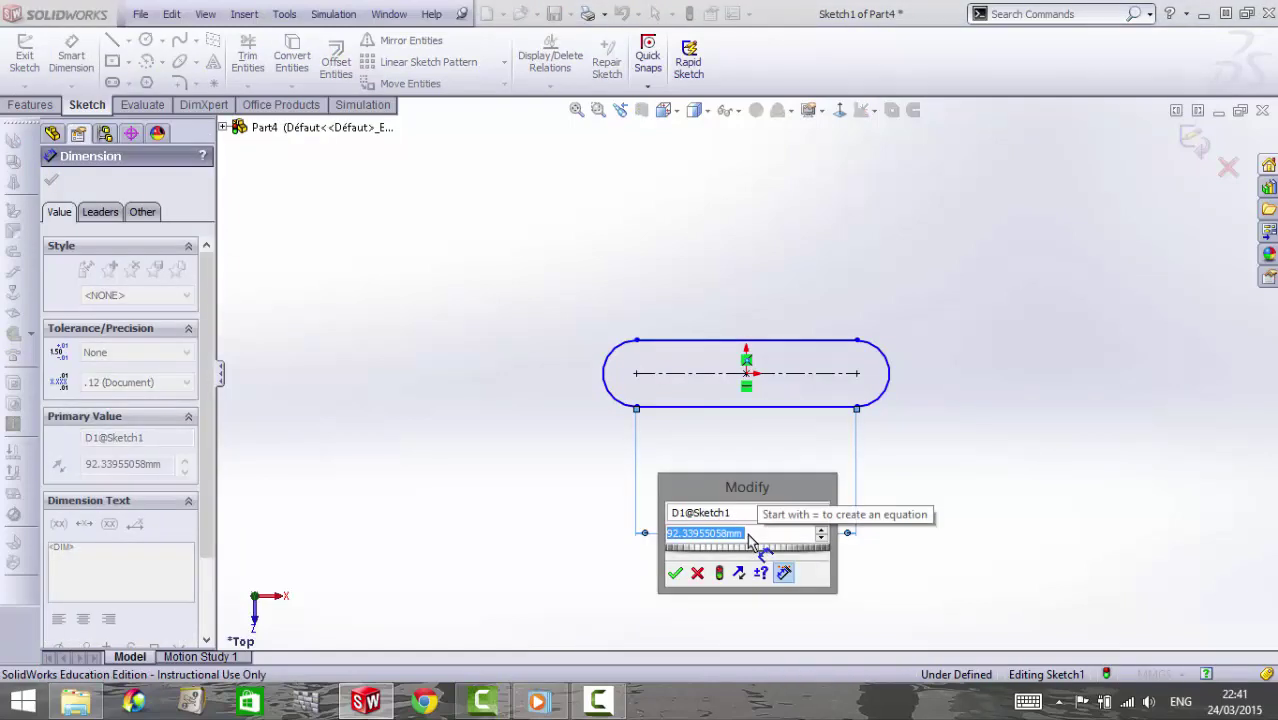
text(3)
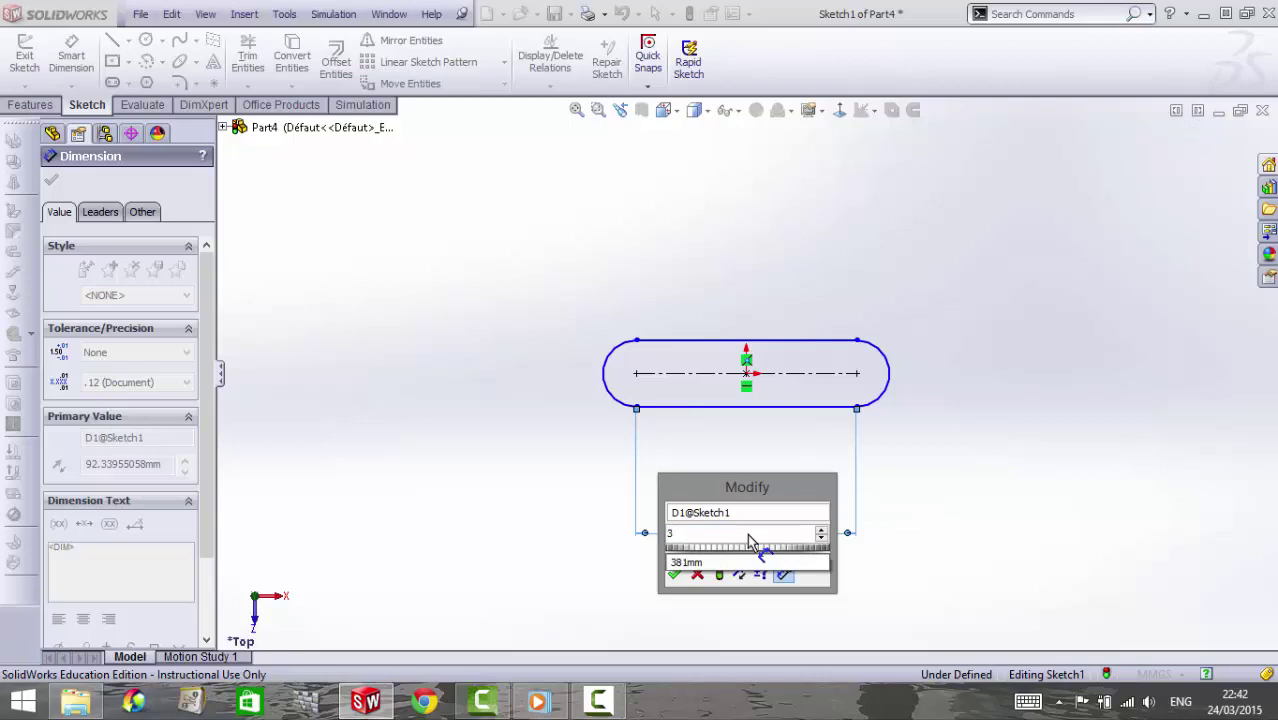
text(.)
key(BackSpace)
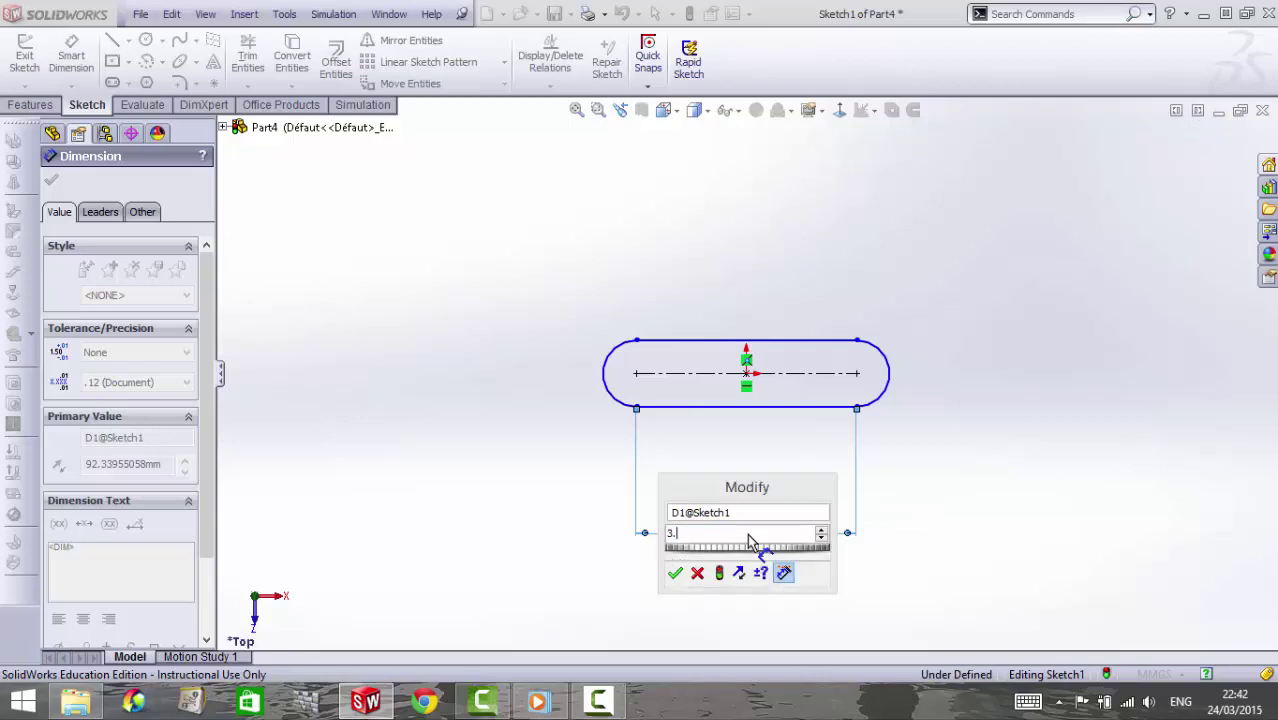
text(2.5)
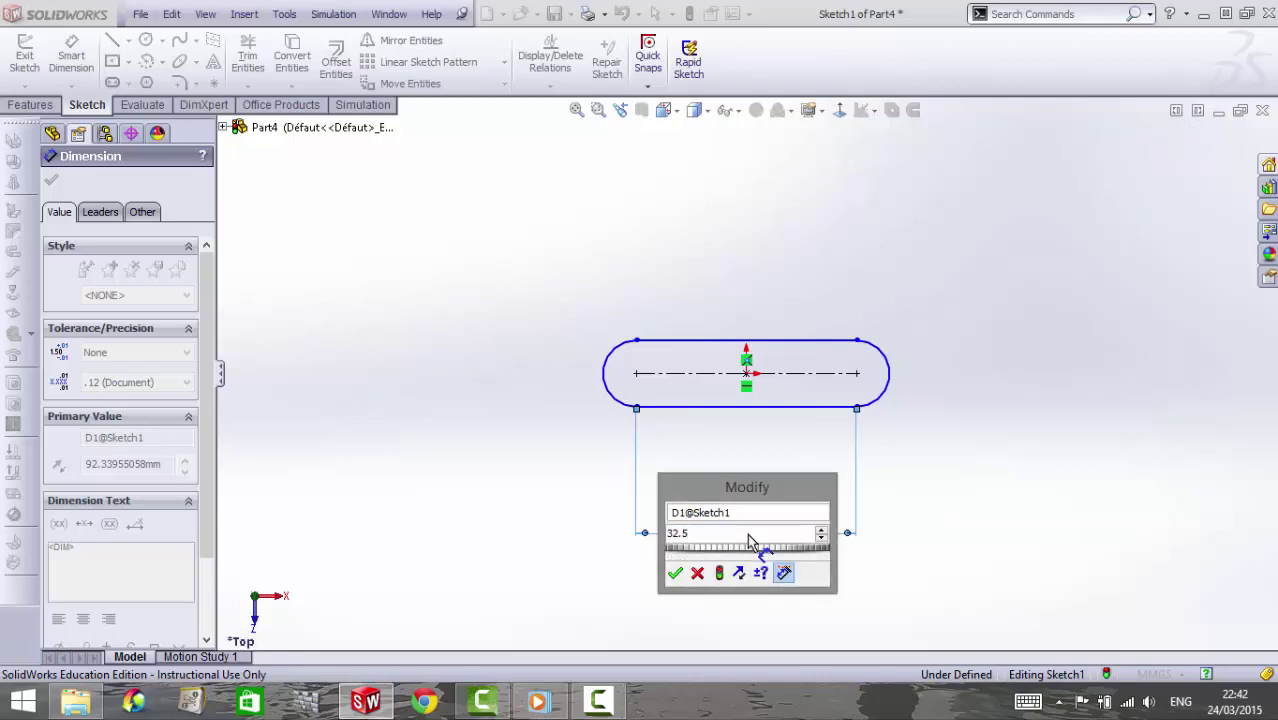
key(Return)
double_click(752, 524)
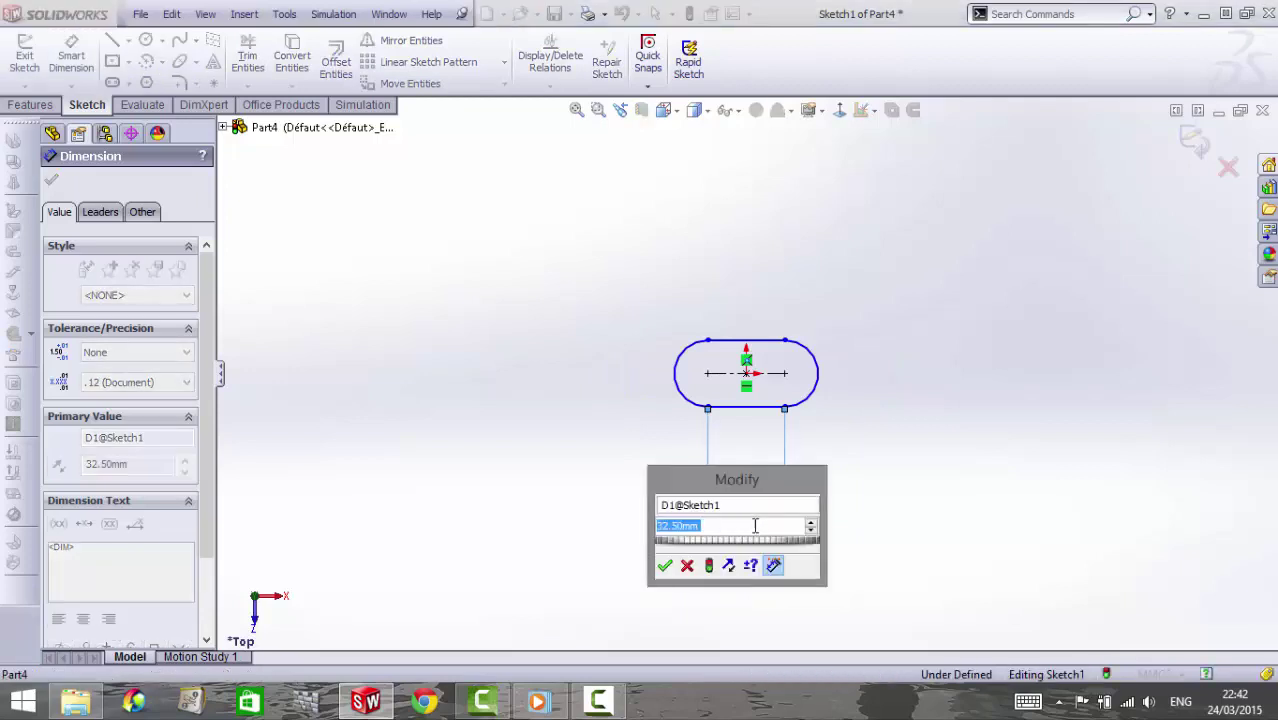
key(Return)
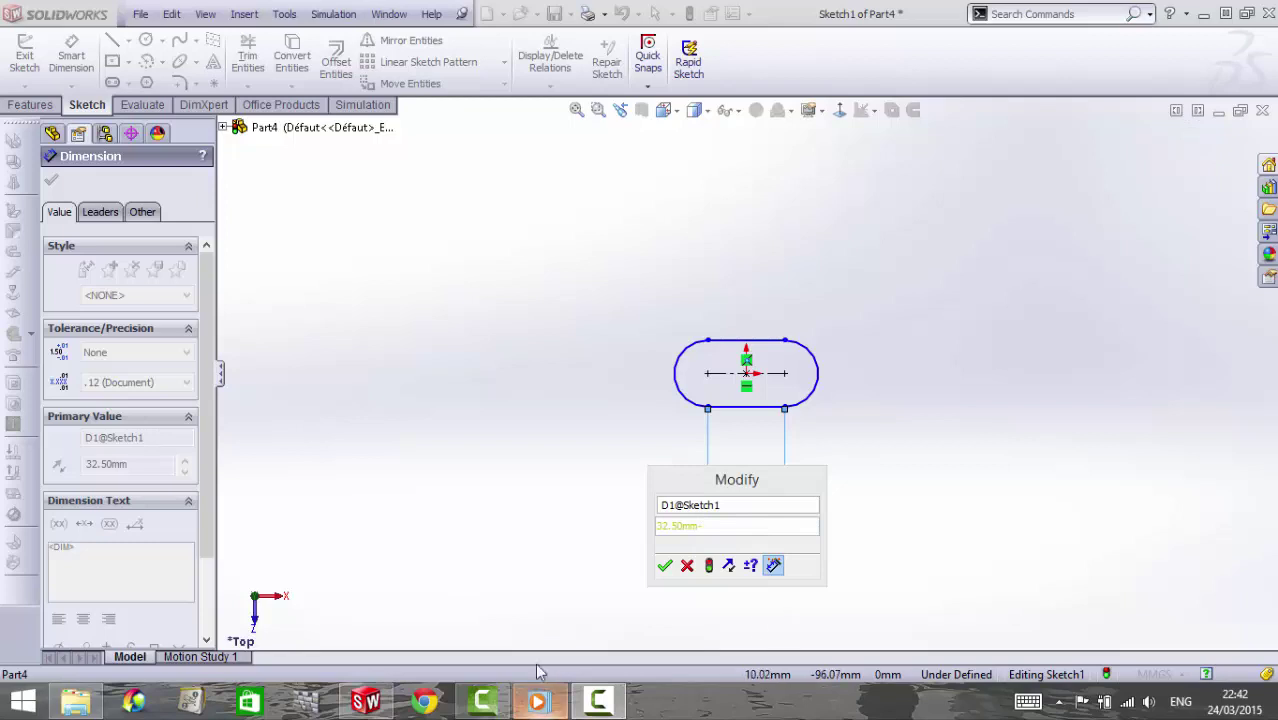
click(736, 524)
text(5)
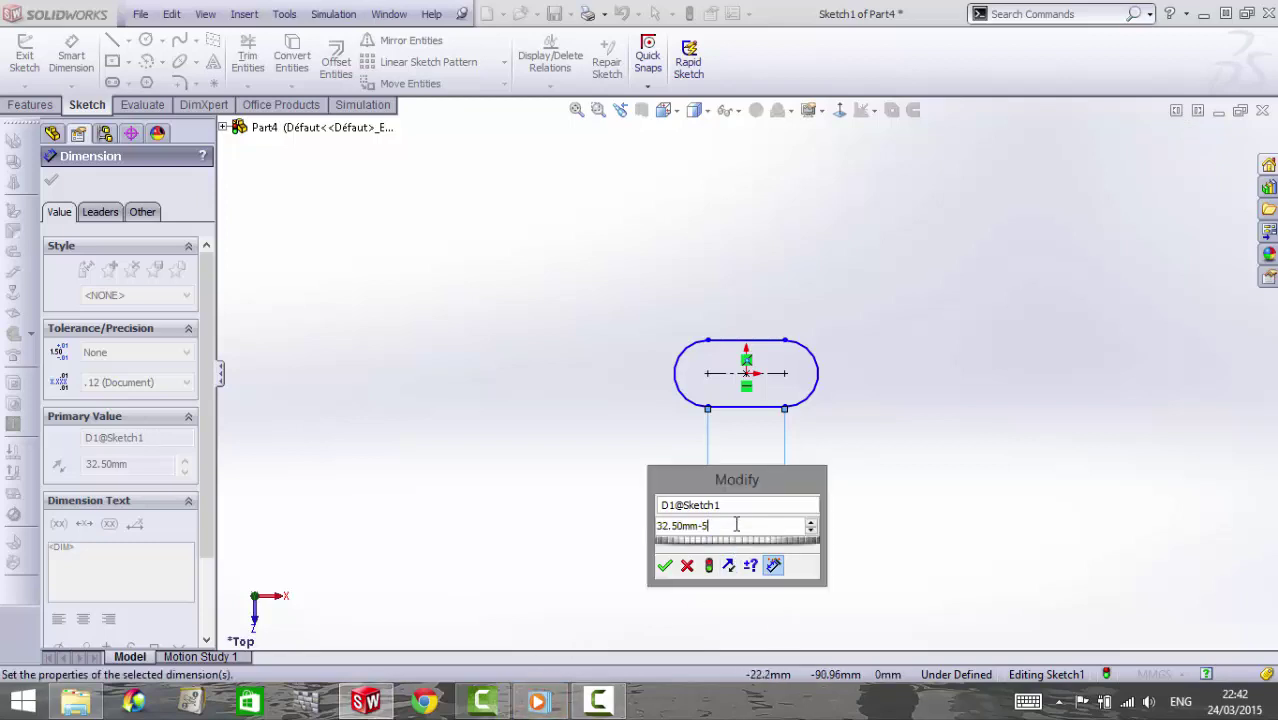
click(665, 567)
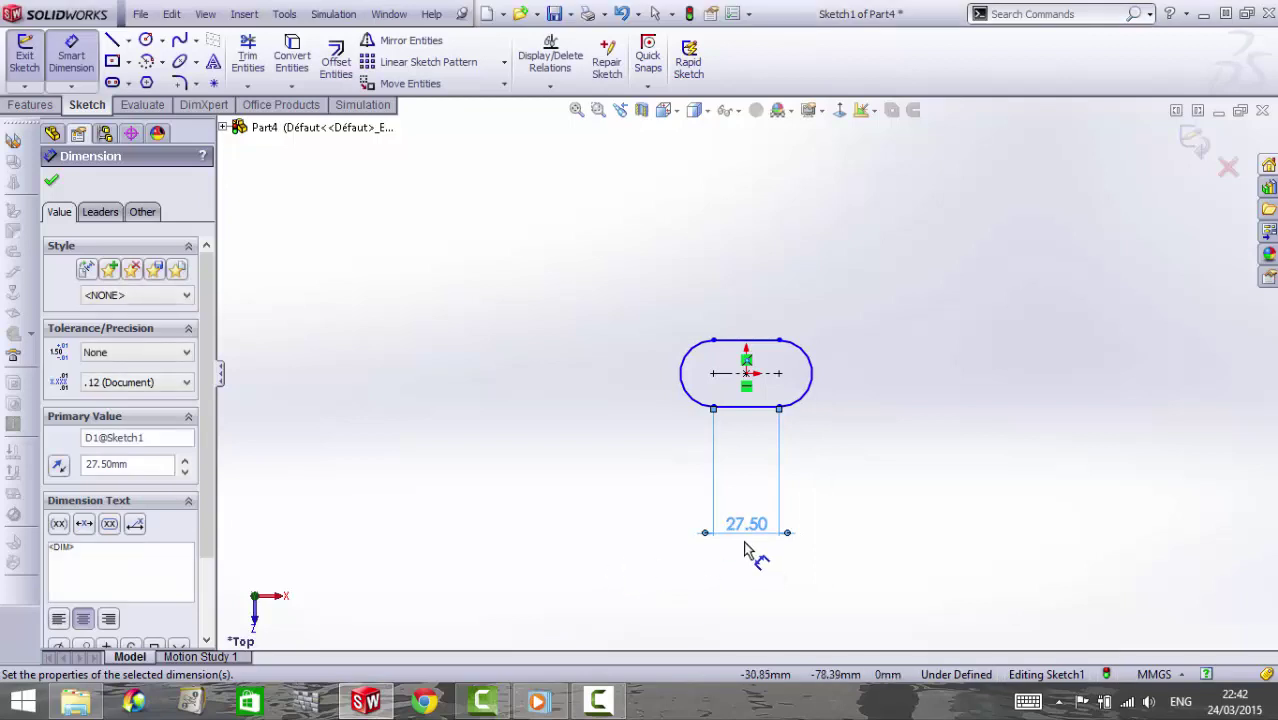
Dimension the slot's end radius to R2.50 and move the 27.50 dimension under the slot
click(812, 386)
click(850, 442)
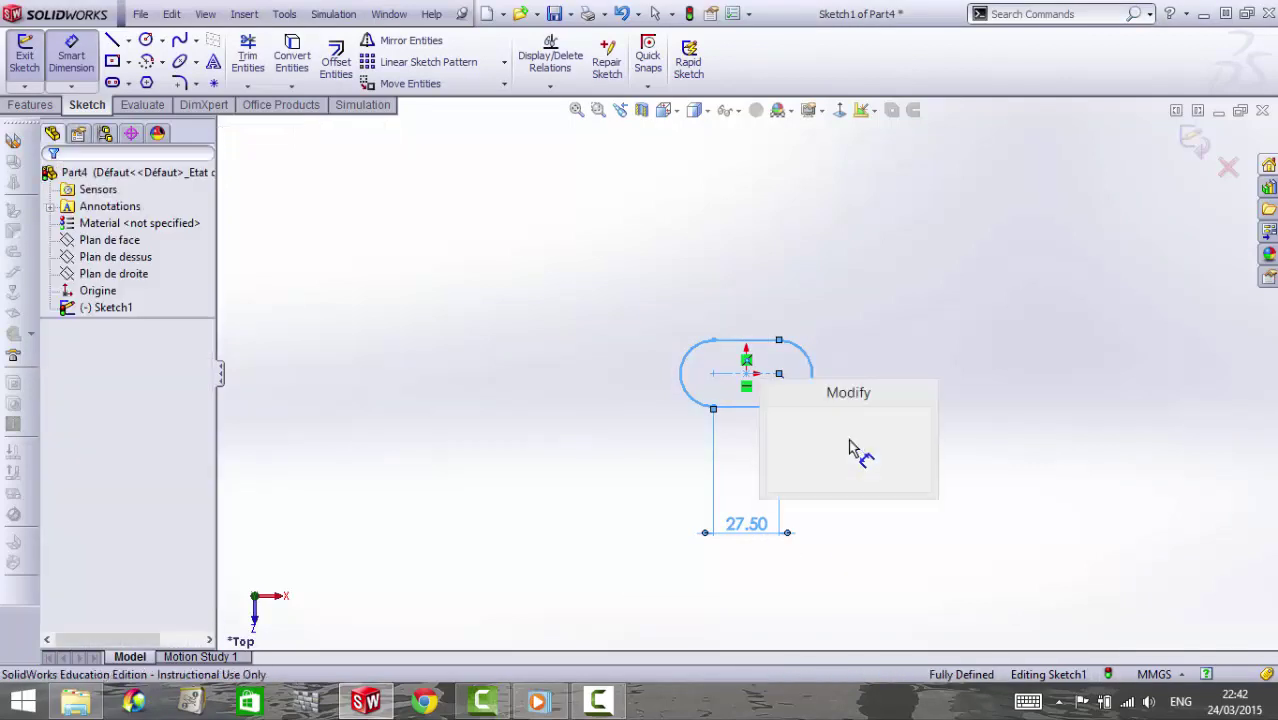
text(2.5)
key(Return)
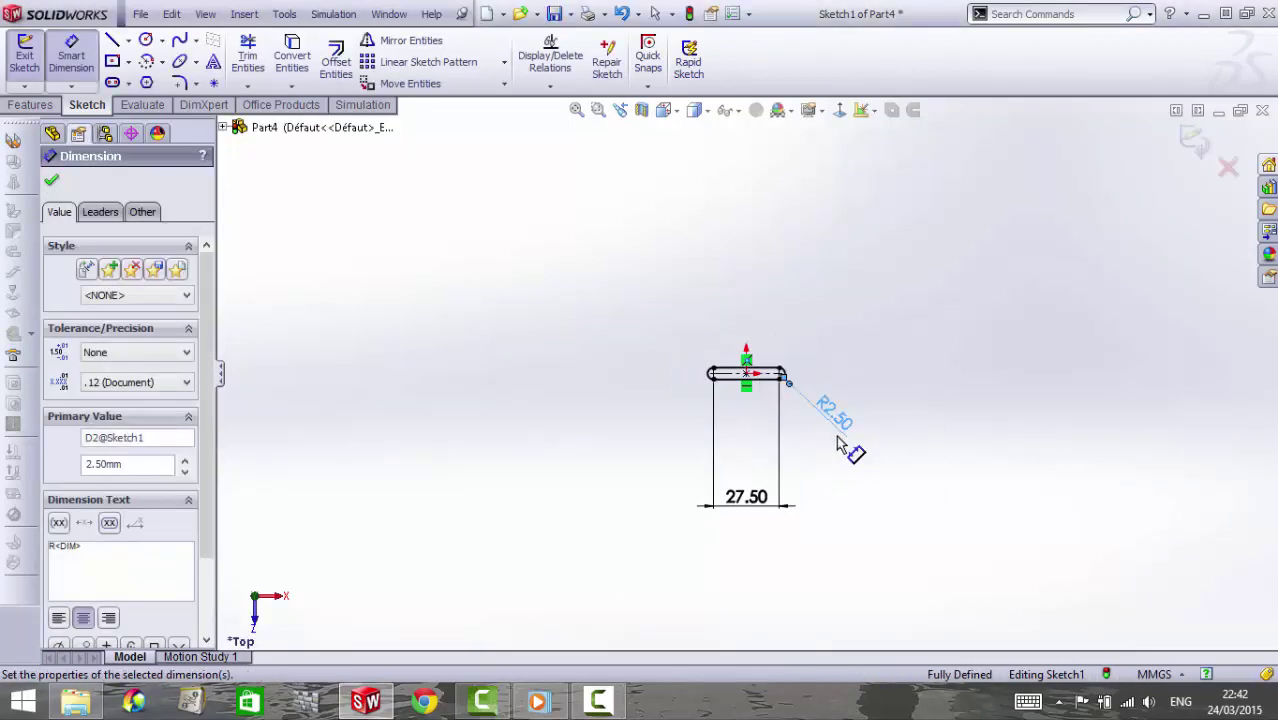
scroll(775, 402, down, 1)
scroll(770, 390, down, 3)
scroll(770, 385, down, 2)
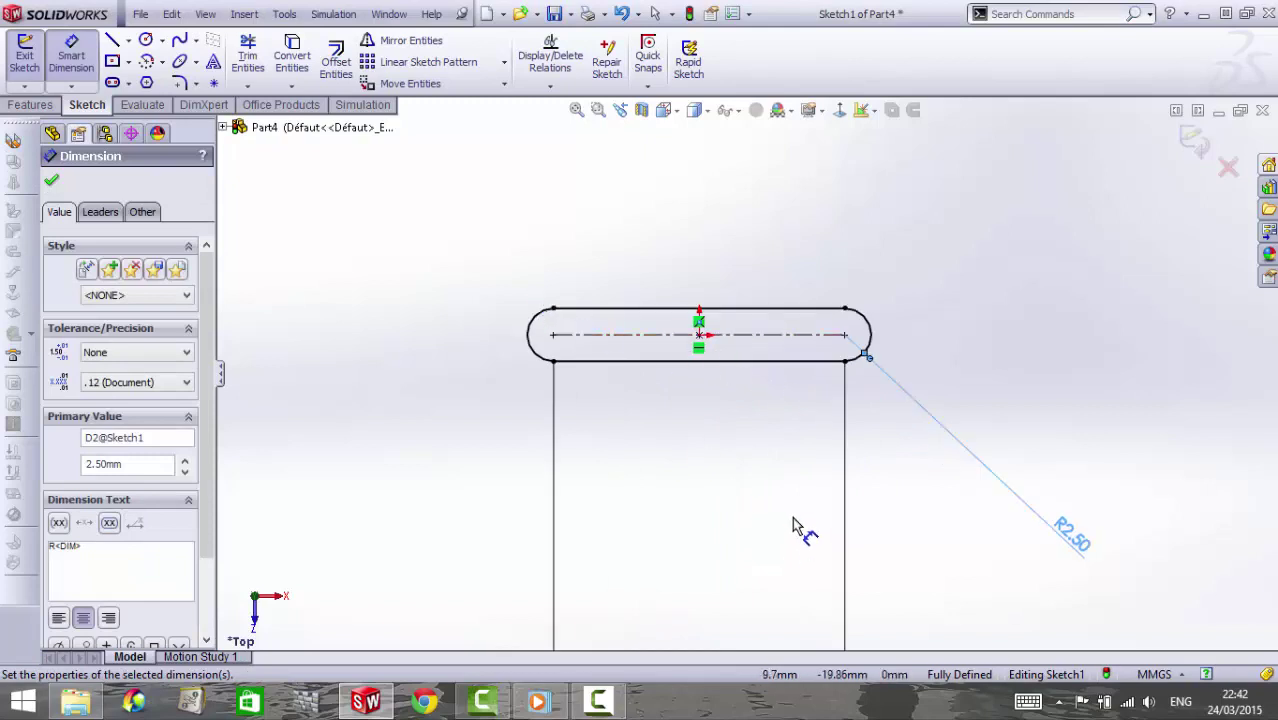
scroll(760, 560, up, 2)
scroll(740, 540, up, 1)
drag(740, 512, 748, 432)
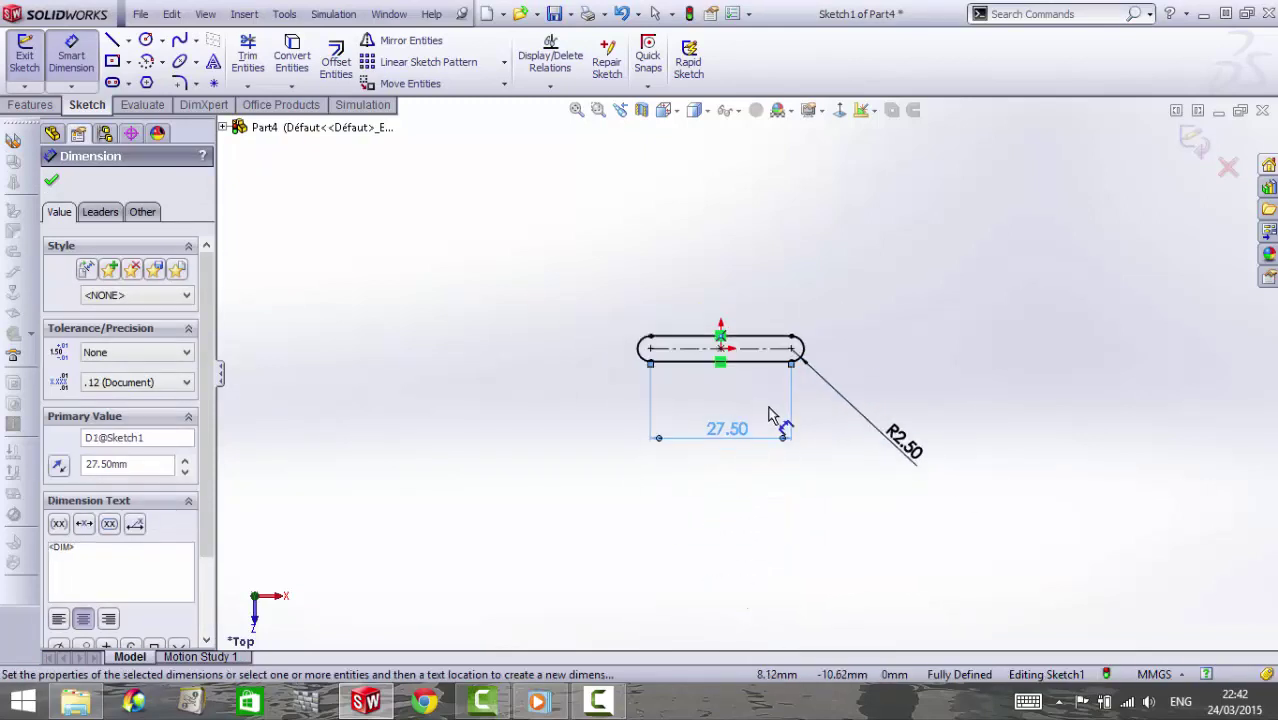
scroll(770, 413, down, 2)
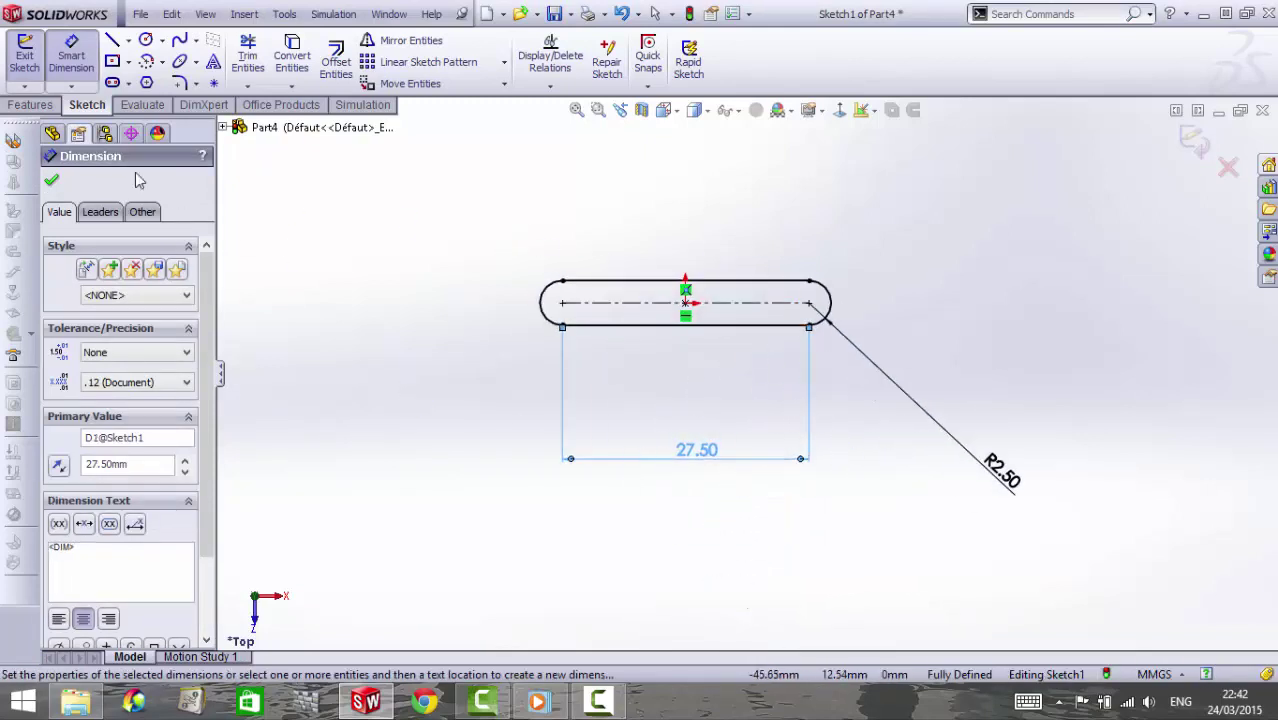
Extrude the slot sketch mid-plane 29 mm into Boss-Extrude1
click(30, 104)
click(32, 60)
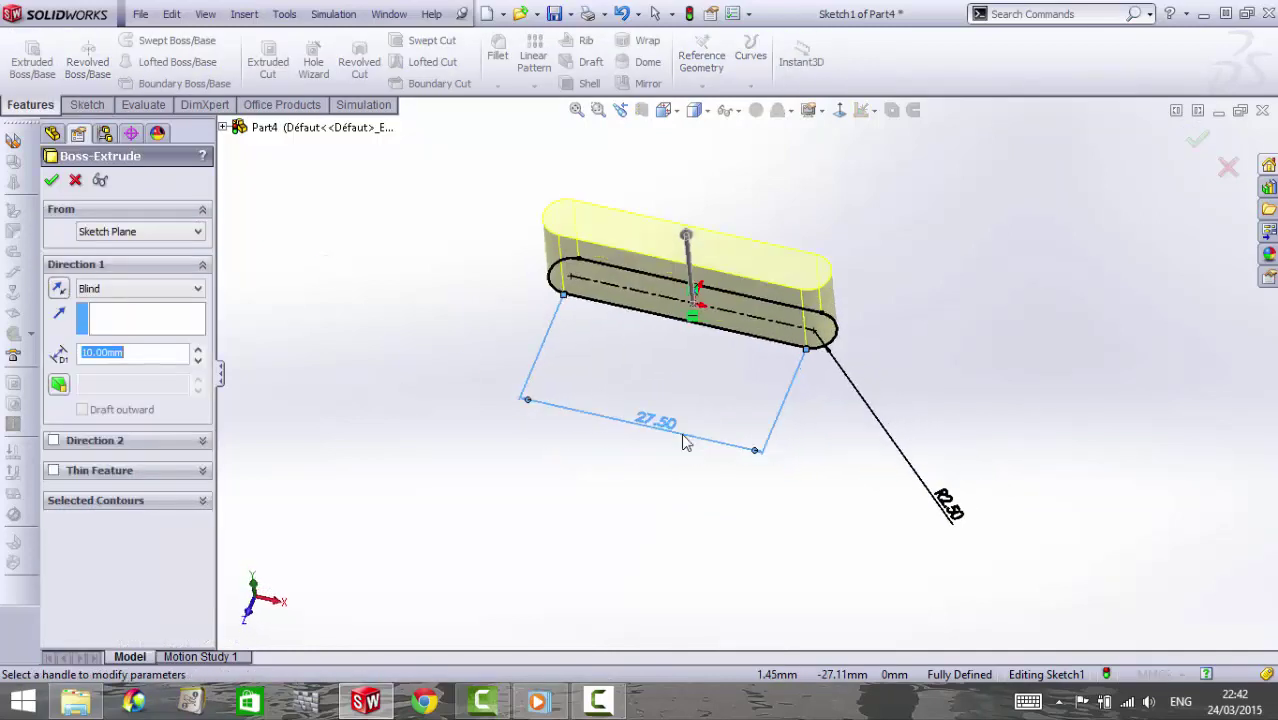
click(160, 289)
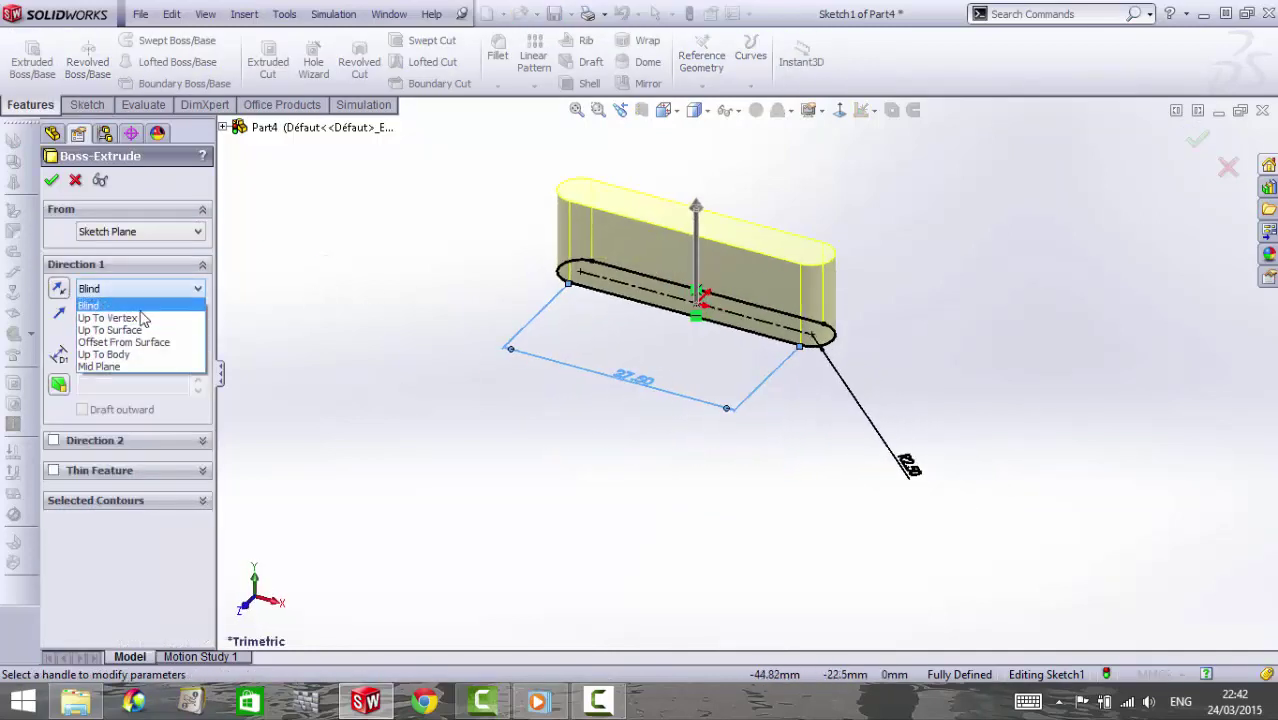
click(140, 362)
text(29)
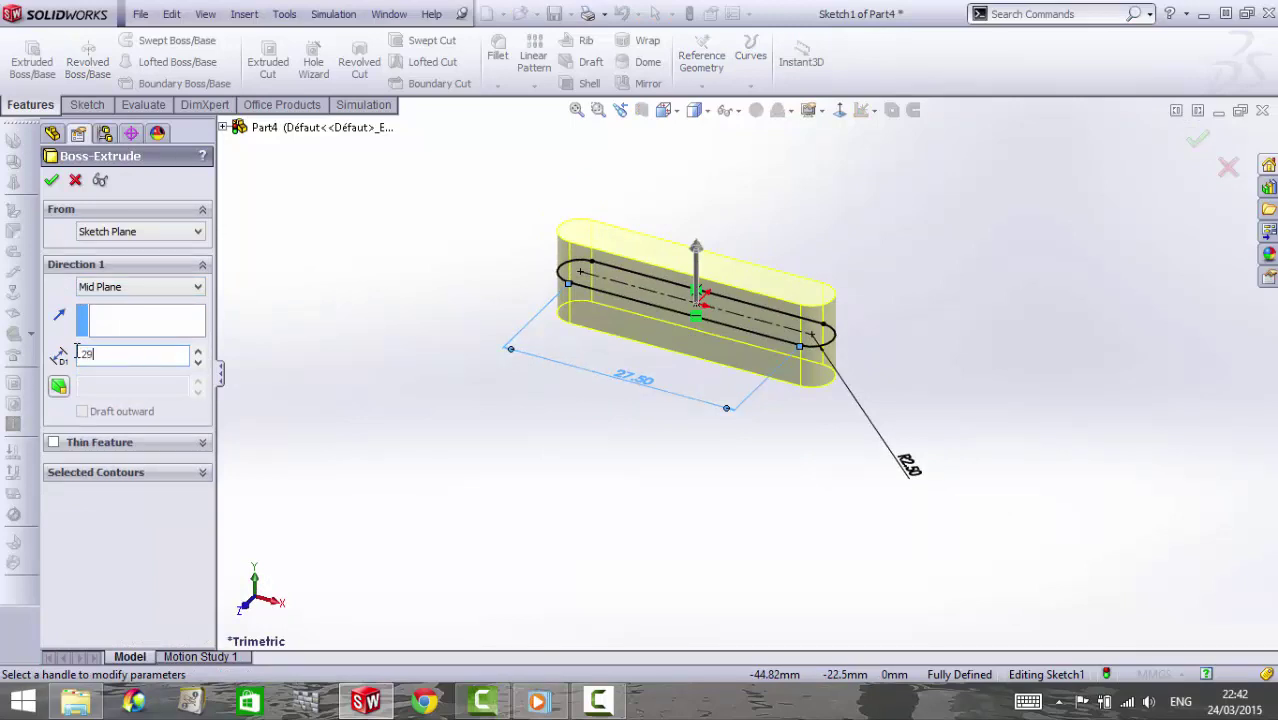
key(Return)
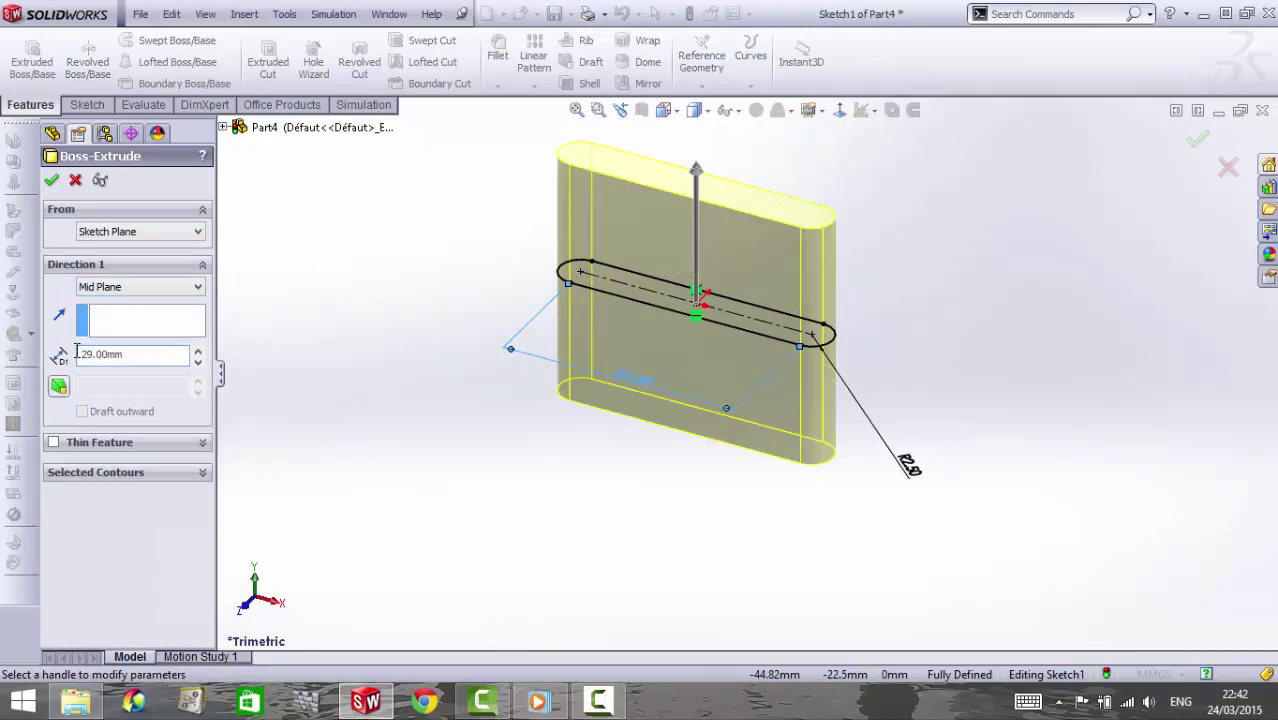
key(Return)
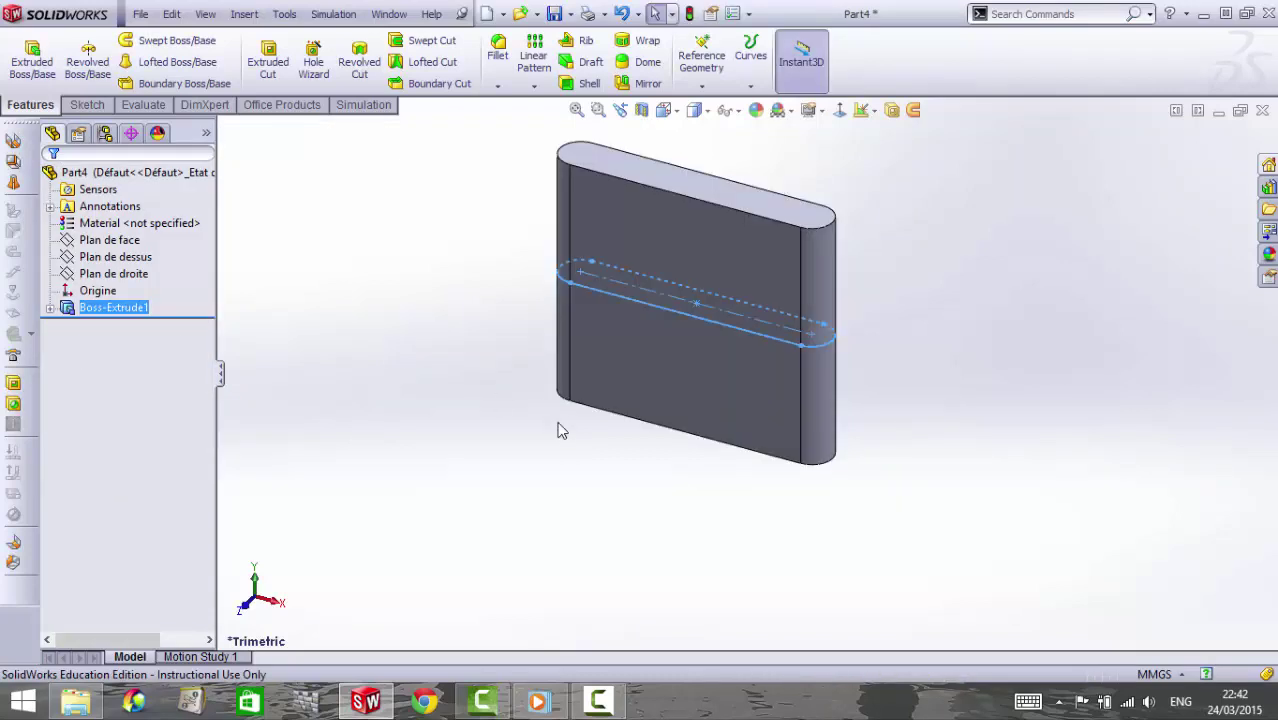
click(560, 430)
Sketch a circle at the left rounded end of the body's top face
middle_drag(642, 502, 745, 300)
scroll(747, 330, up, 2)
scroll(747, 330, down, 2)
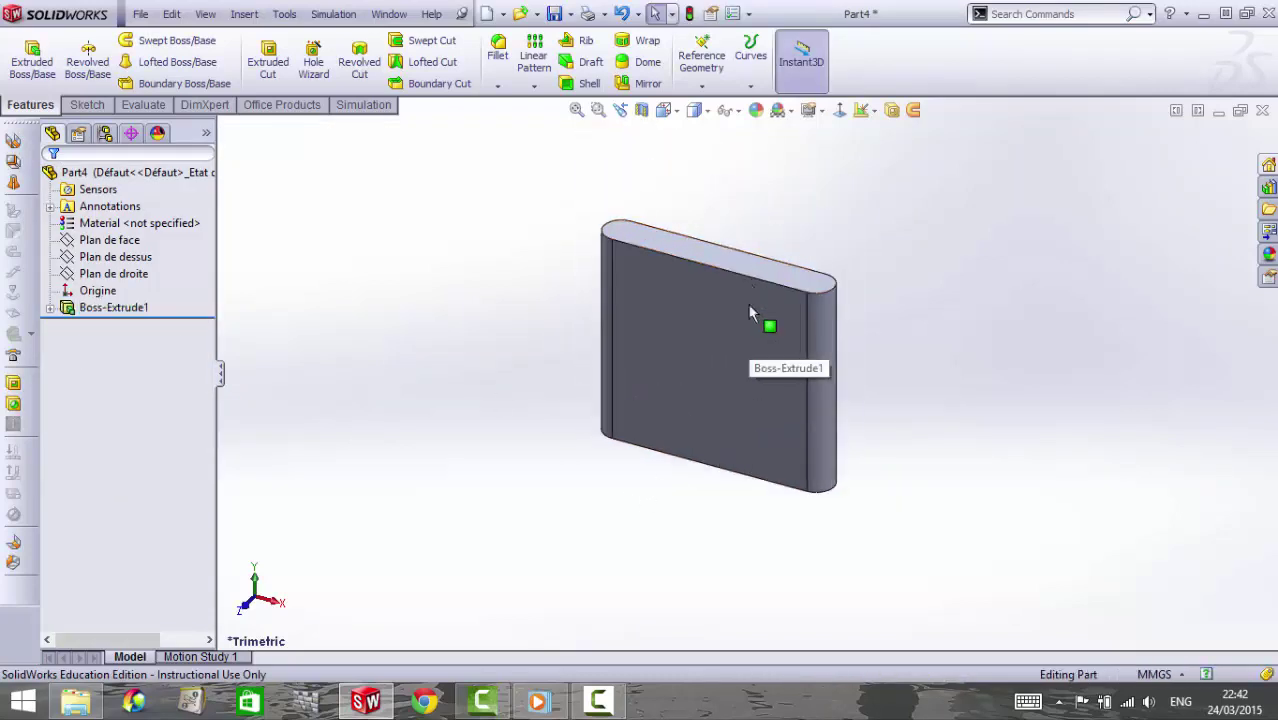
click(118, 240)
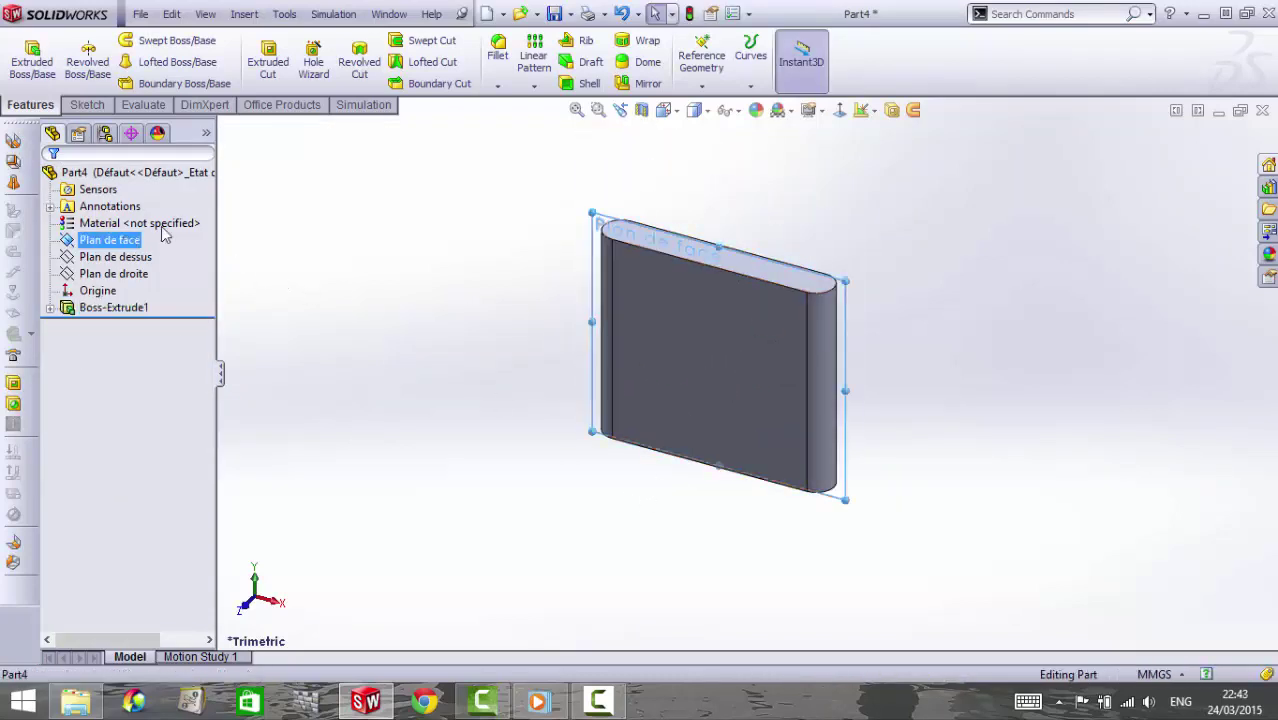
click(842, 110)
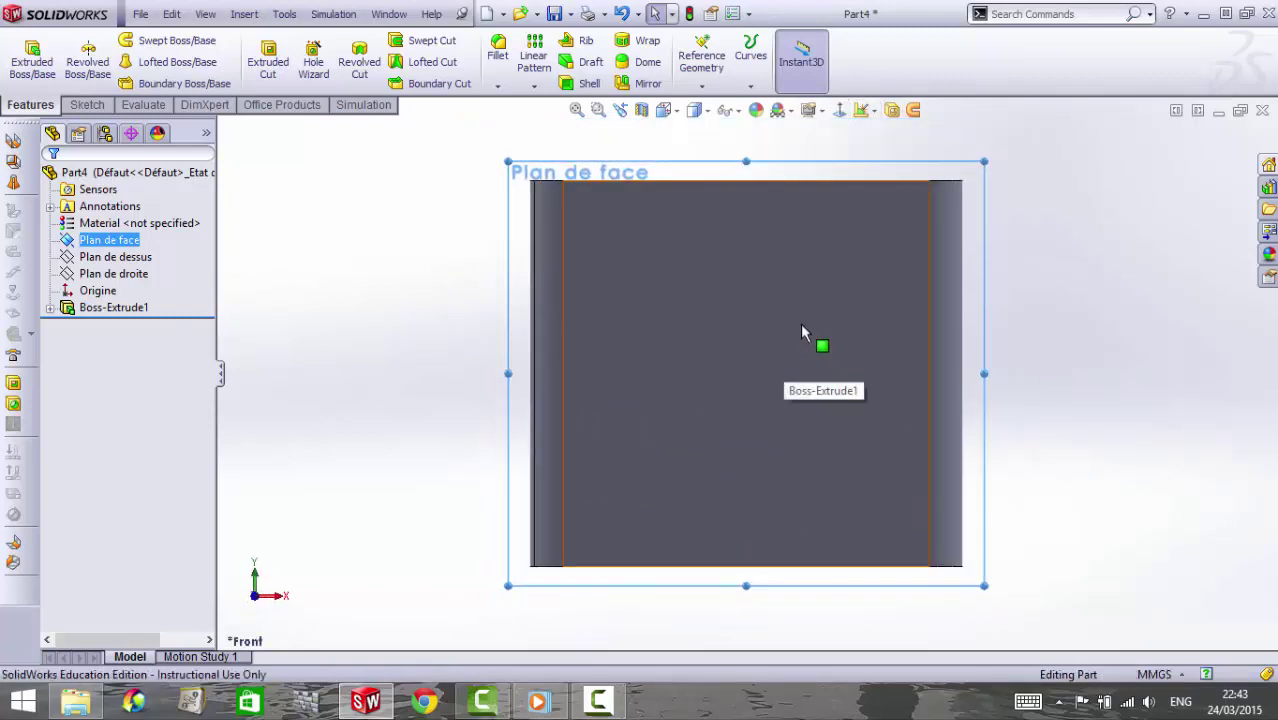
middle_drag(800, 332, 847, 262)
click(830, 220)
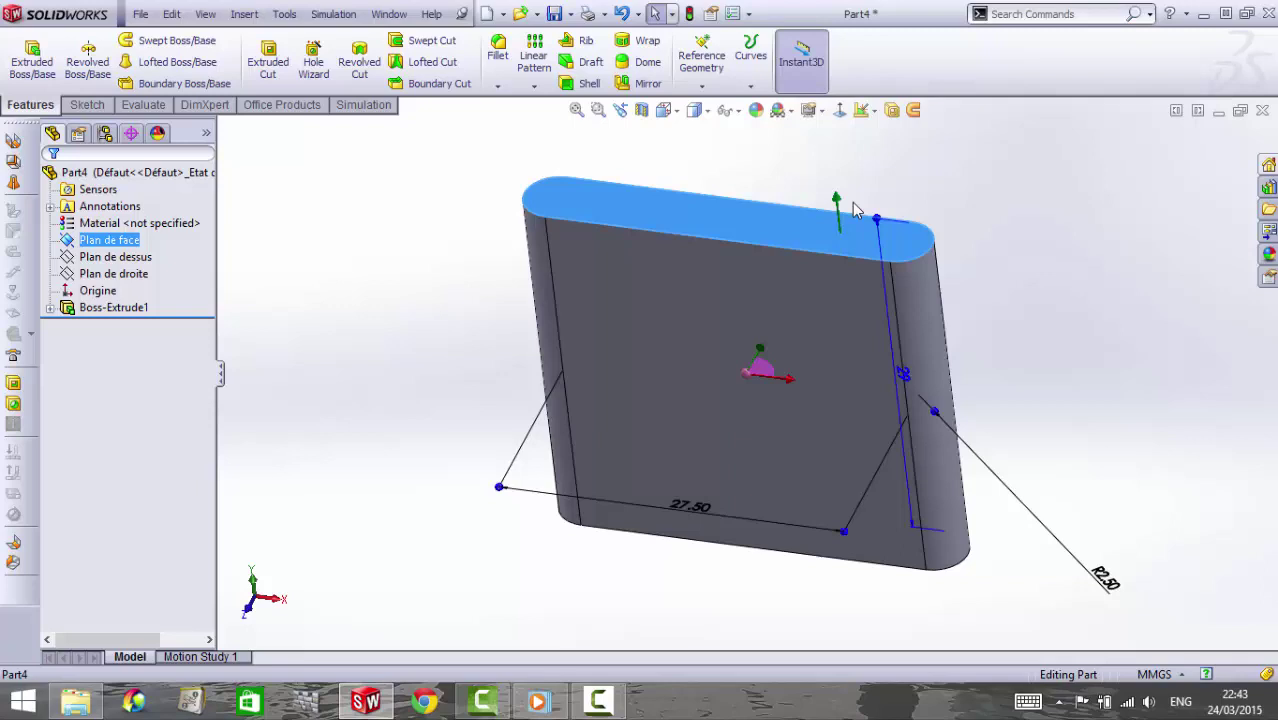
click(845, 110)
click(88, 105)
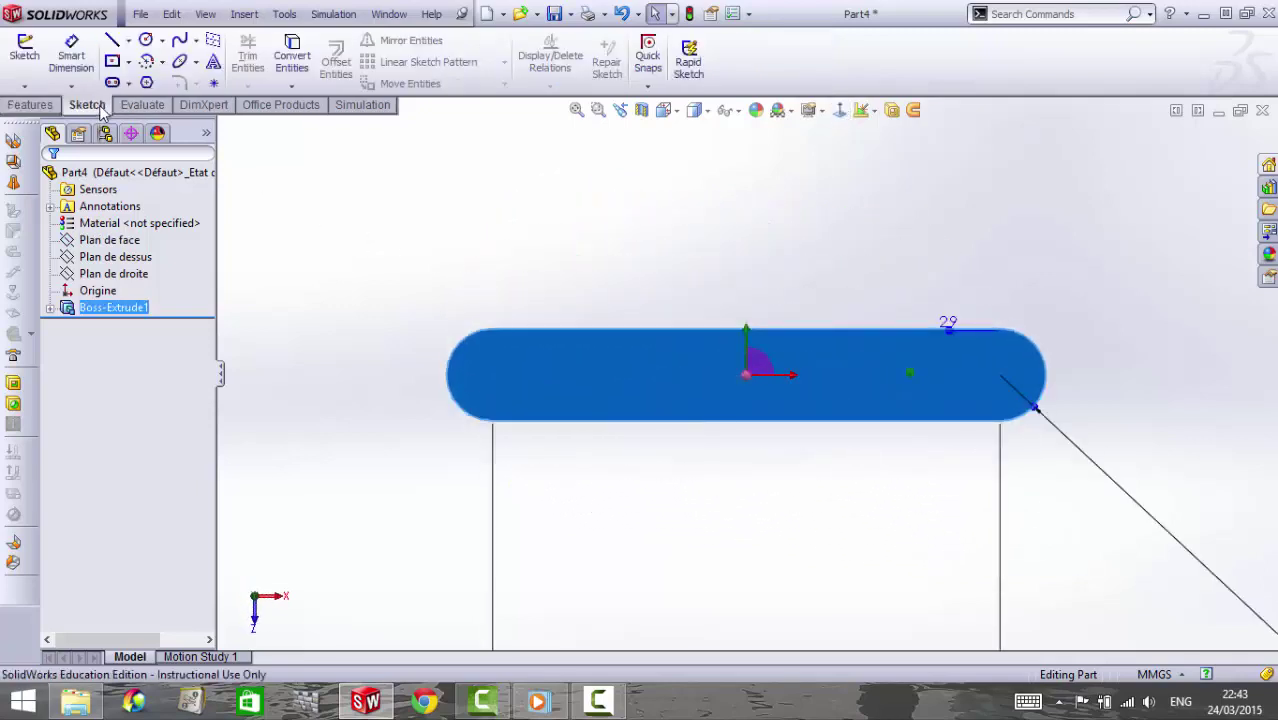
click(146, 40)
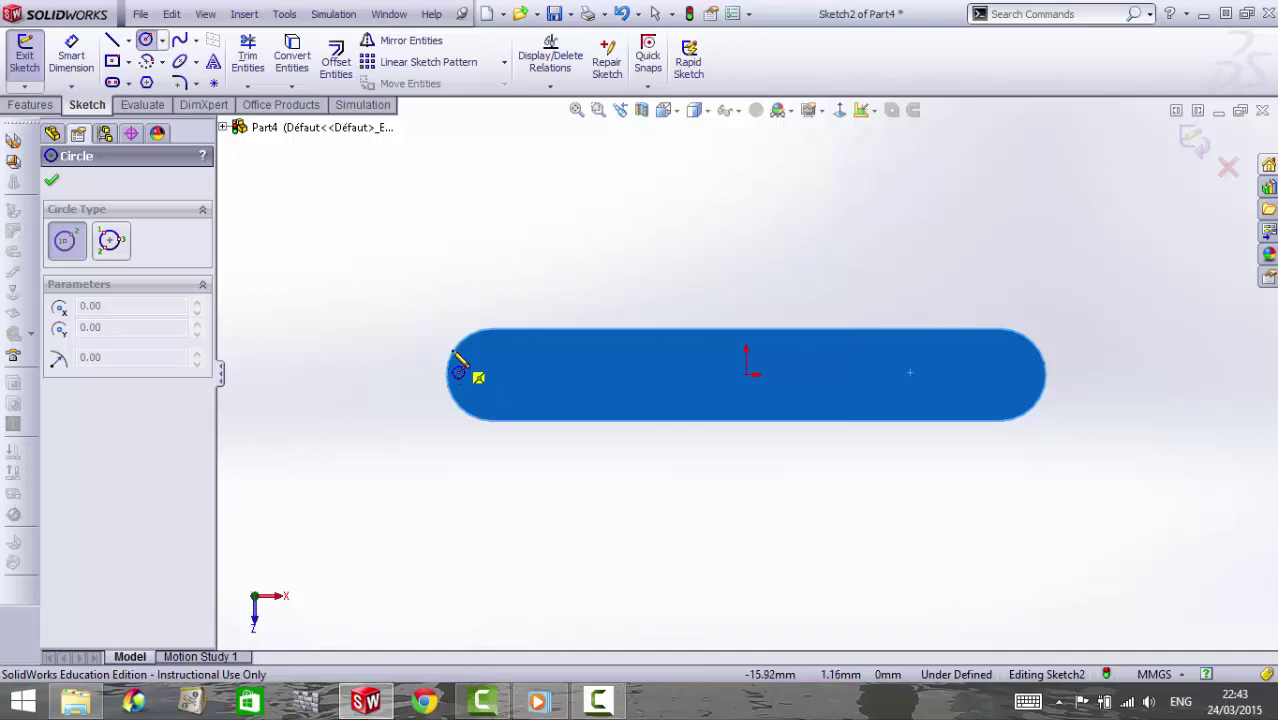
click(492, 375)
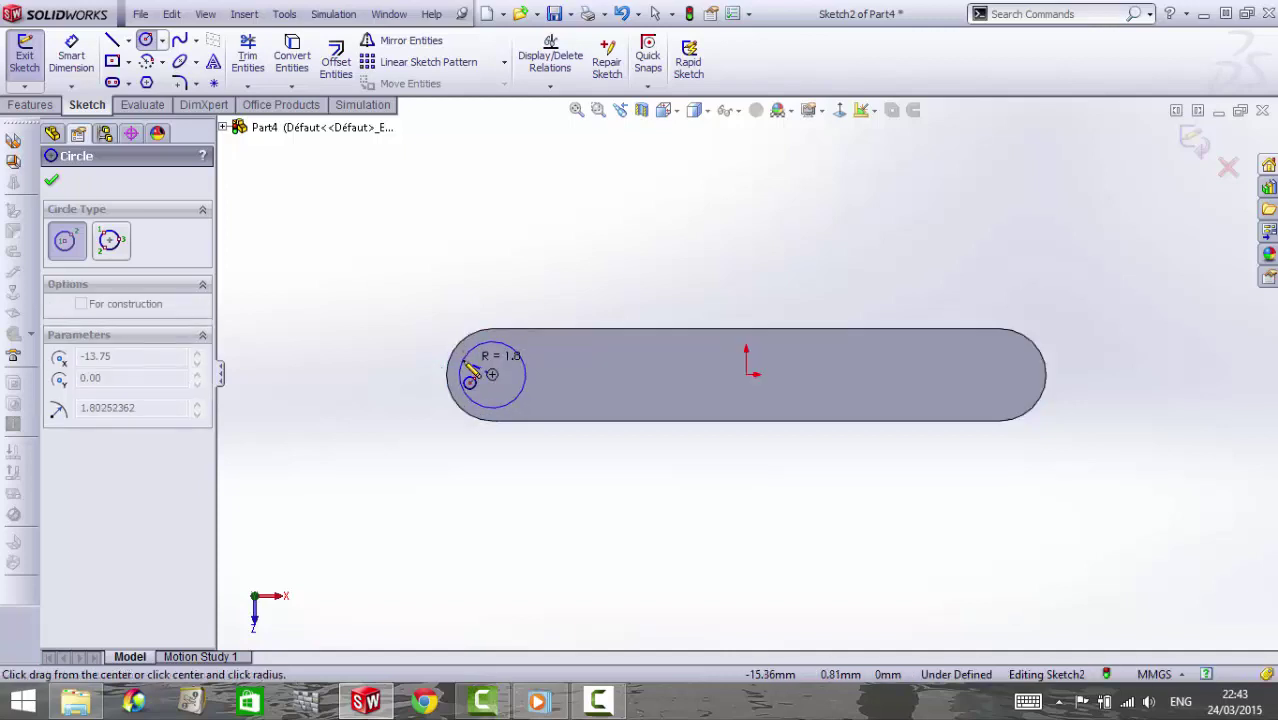
click(525, 378)
Dimension the circle's diameter to 3.5 mm
right_drag(500, 400, 500, 370)
click(500, 370)
click(515, 290)
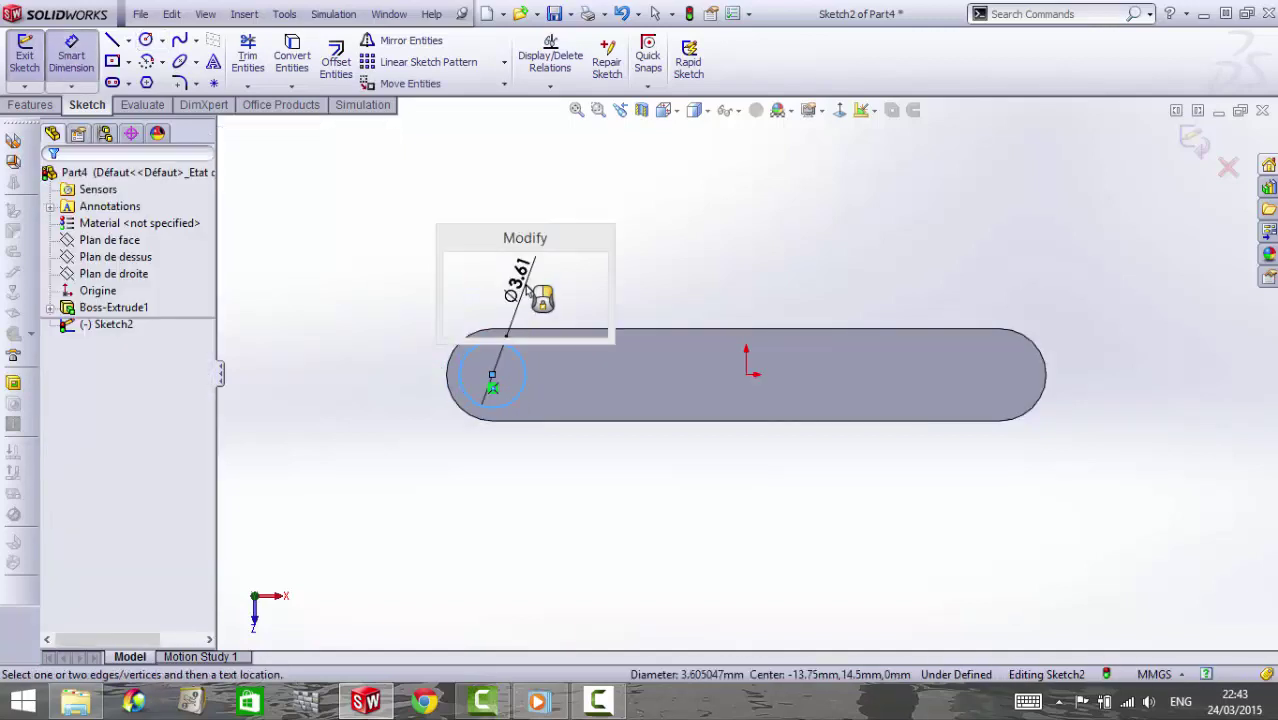
text(3.5)
key(Return)
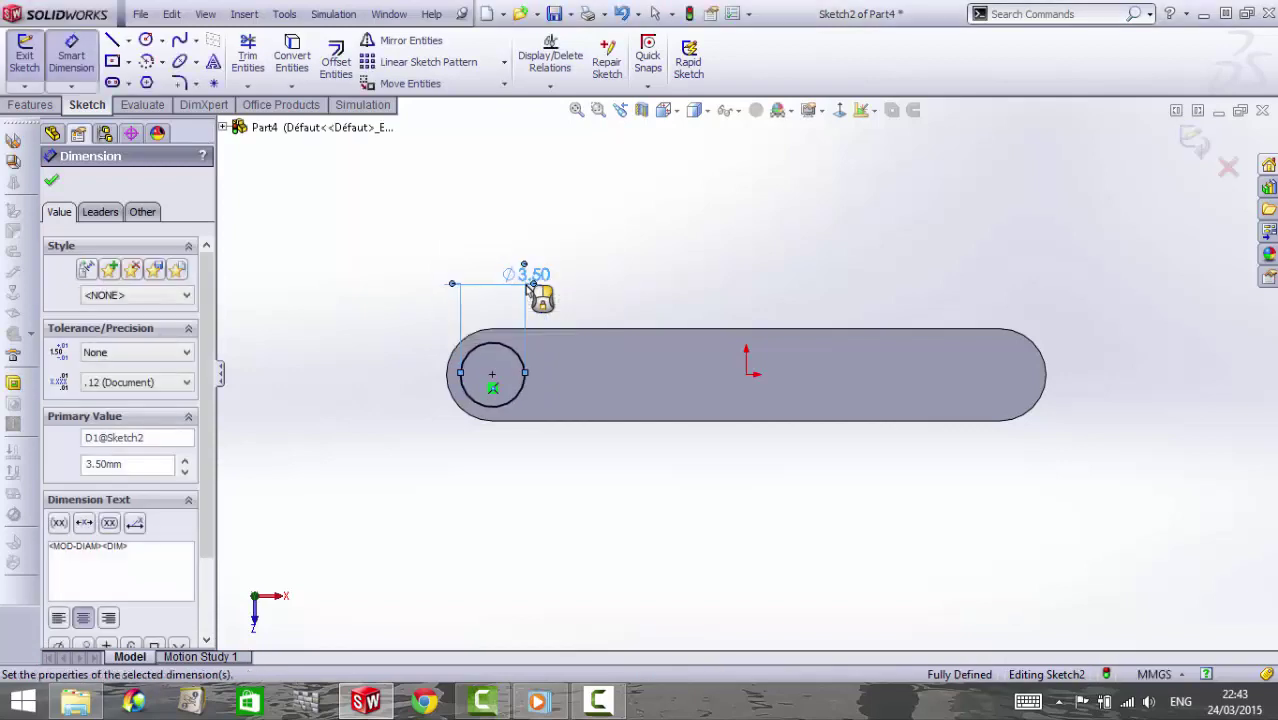
Cut the circle 10 mm deep into the body as Cut-Extrude1
click(50, 107)
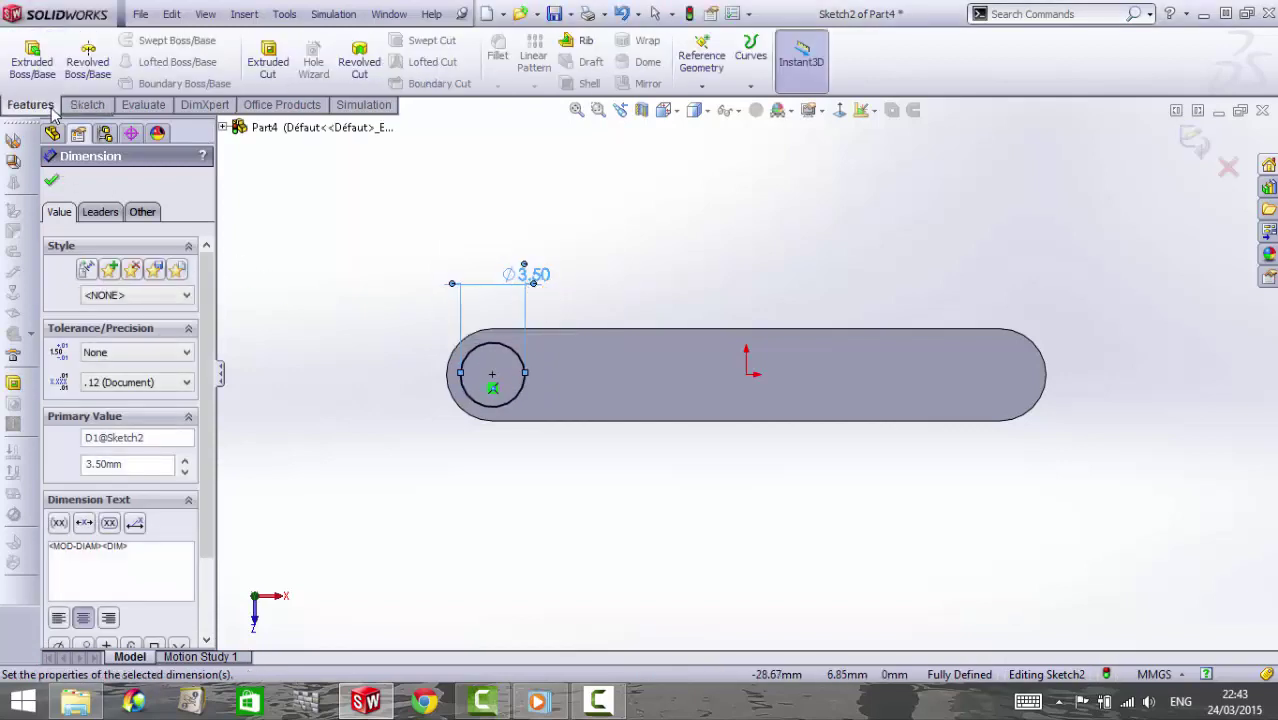
click(270, 58)
text(10)
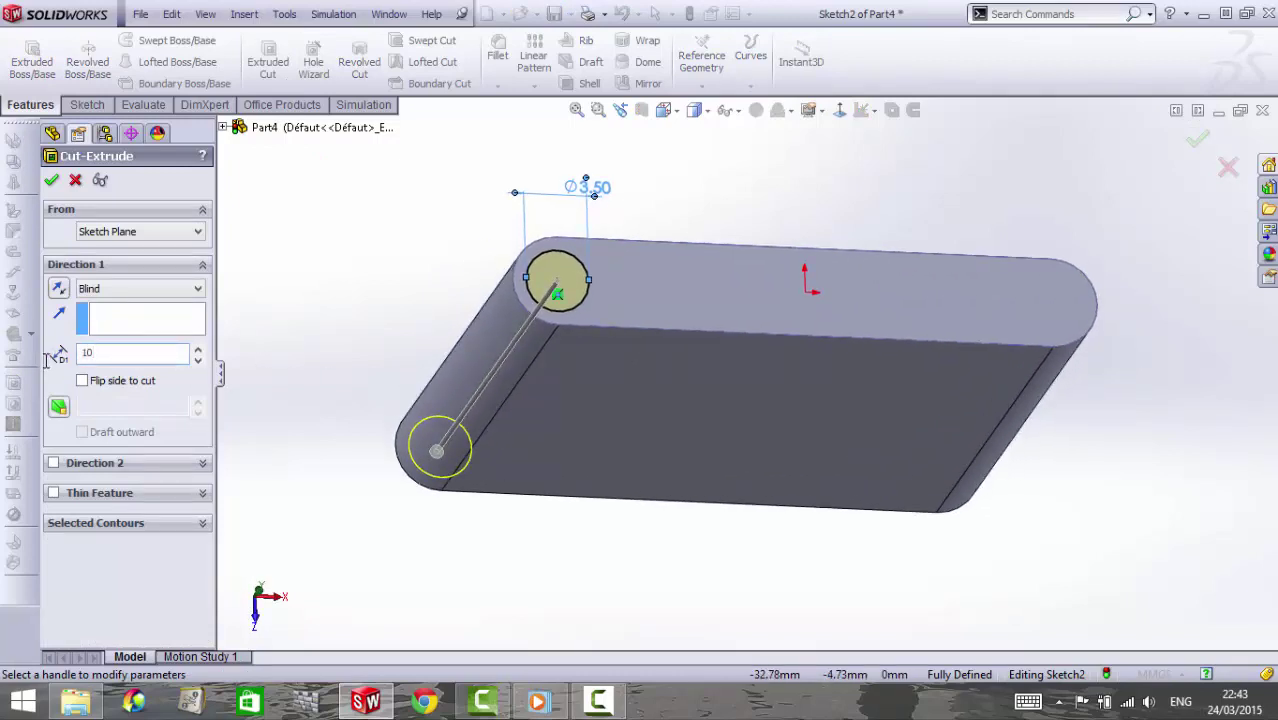
key(Return)
key(Return)
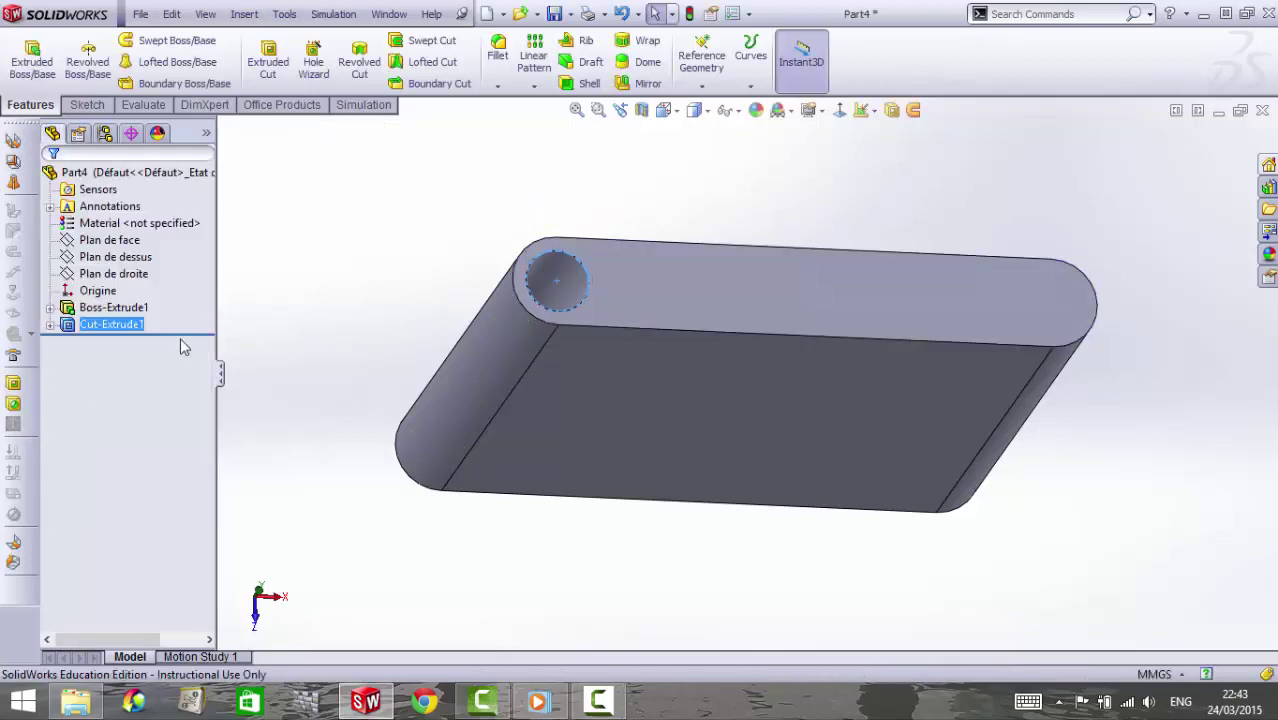
Draw a straight slot at the right rounded end of the top face
middle_drag(727, 385, 709, 317)
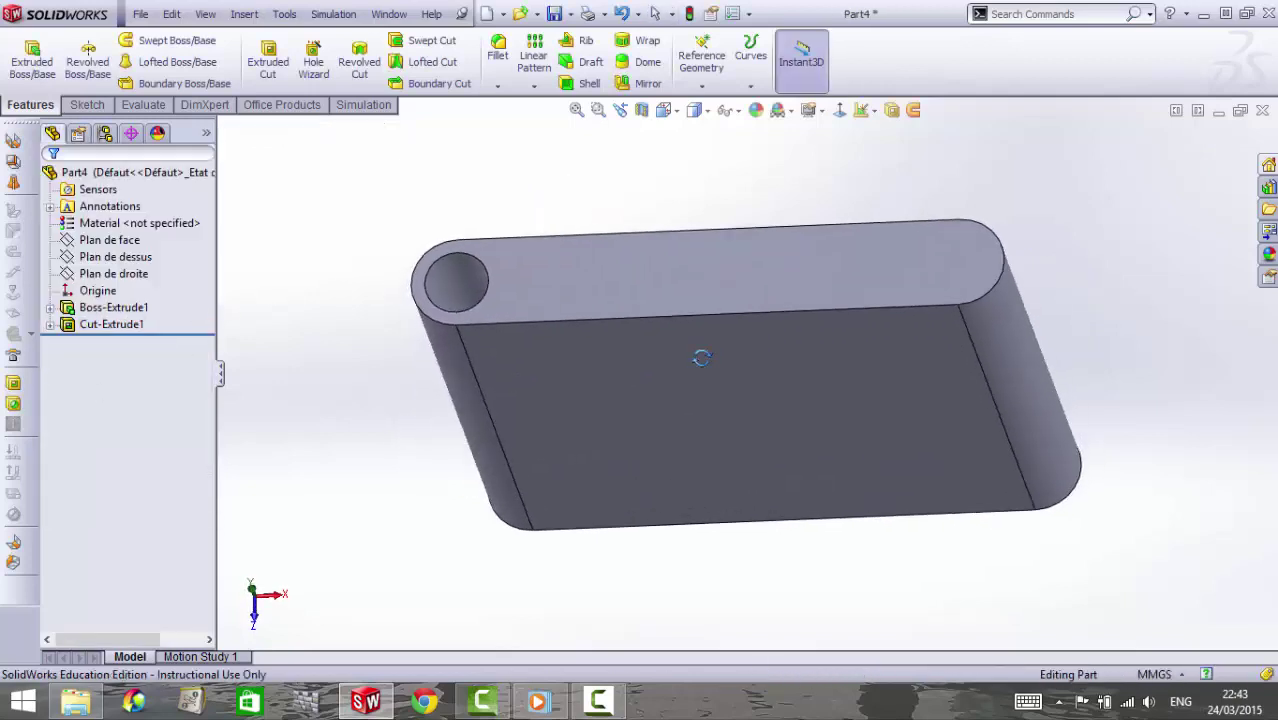
click(709, 317)
click(785, 240)
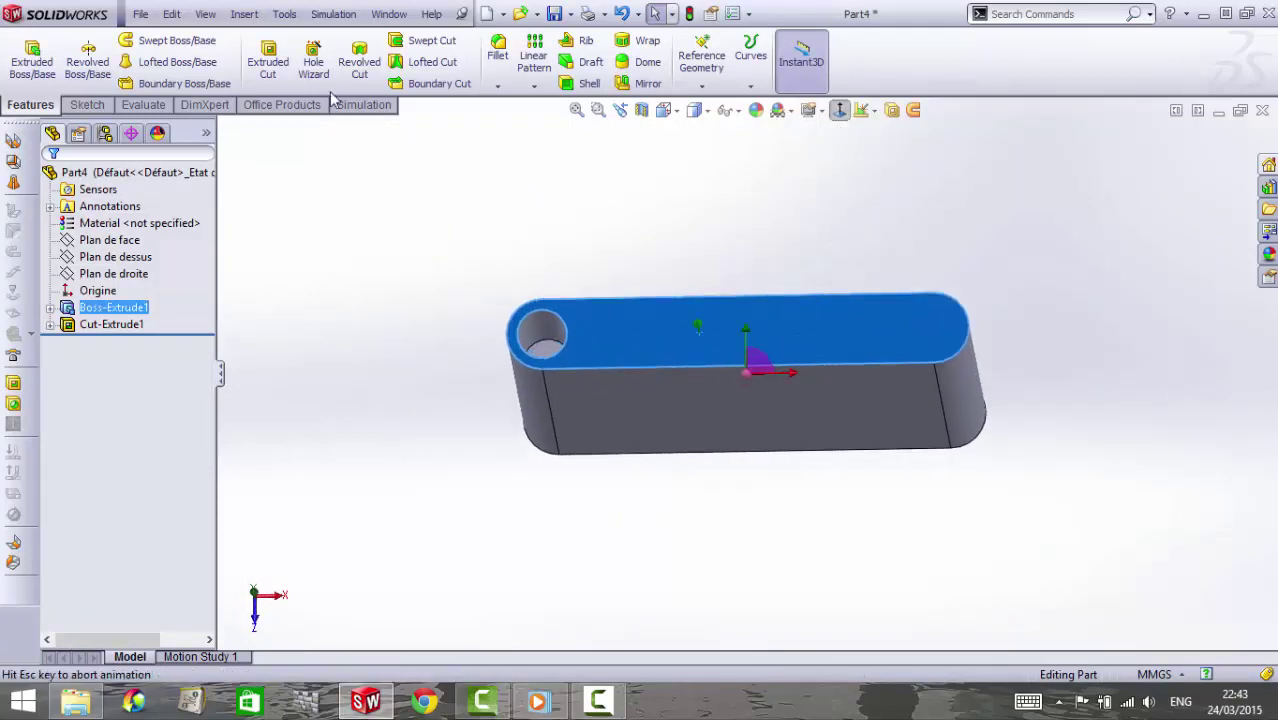
click(110, 106)
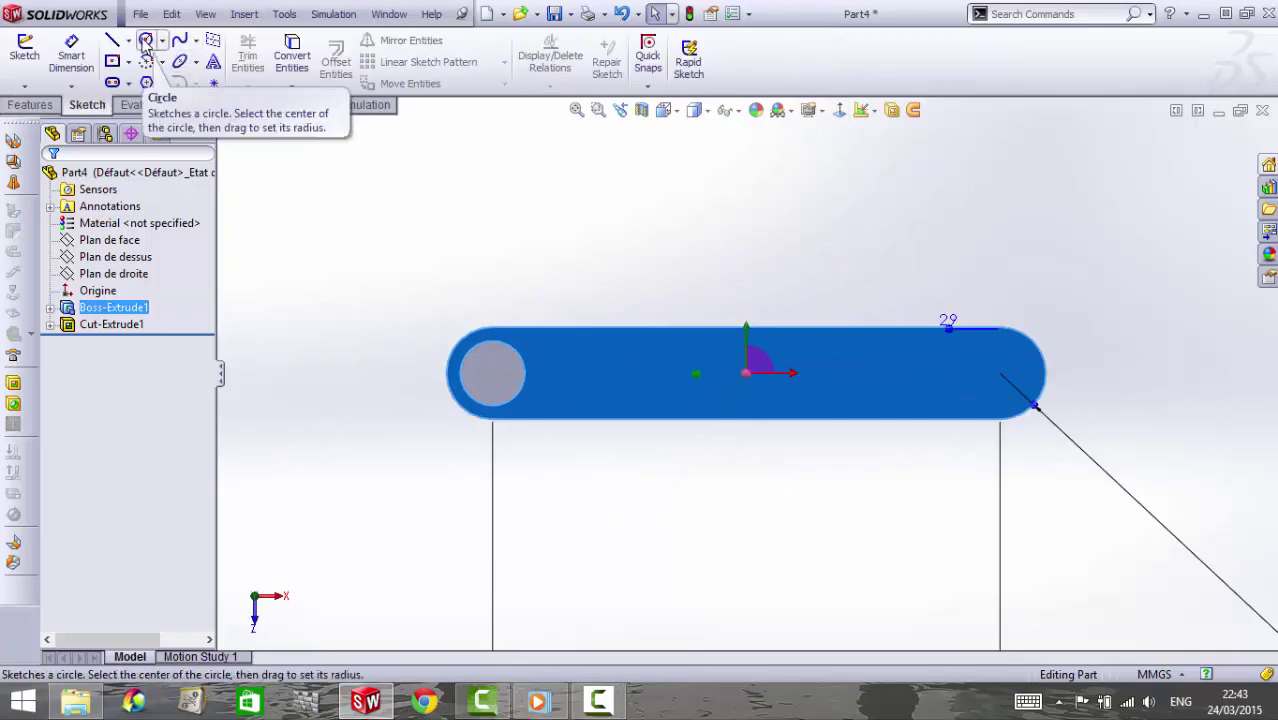
click(145, 40)
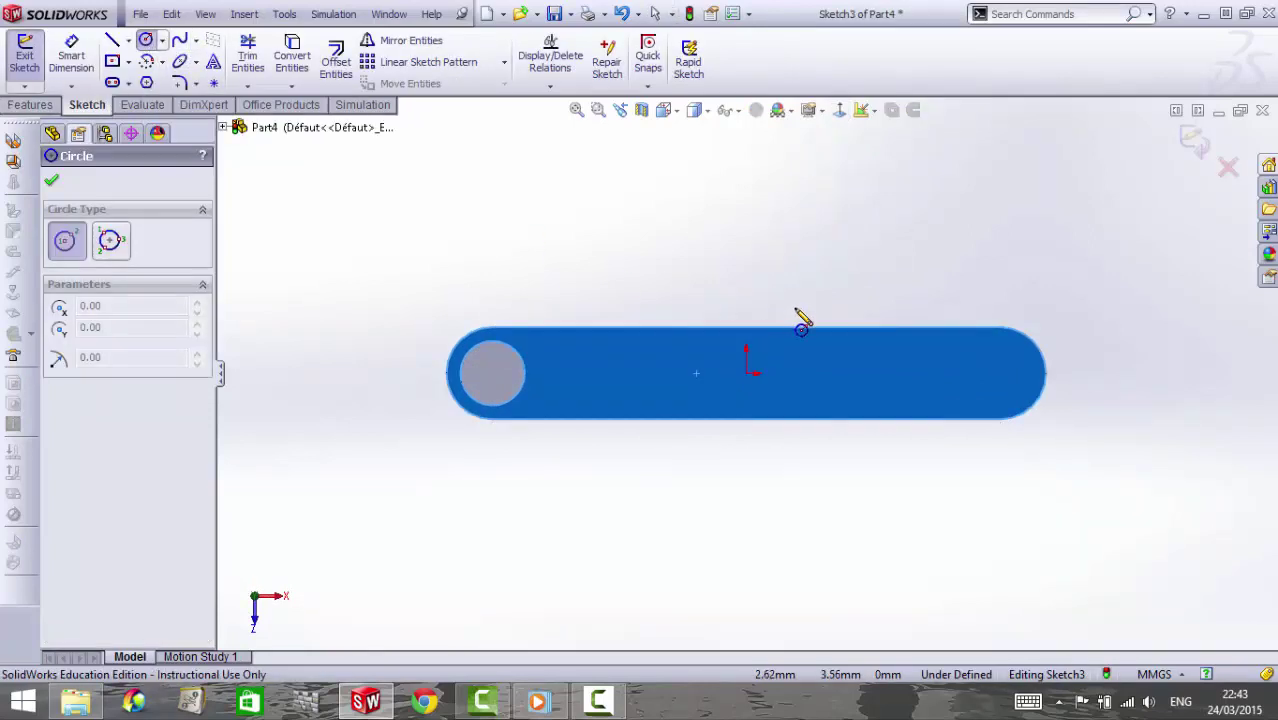
click(112, 82)
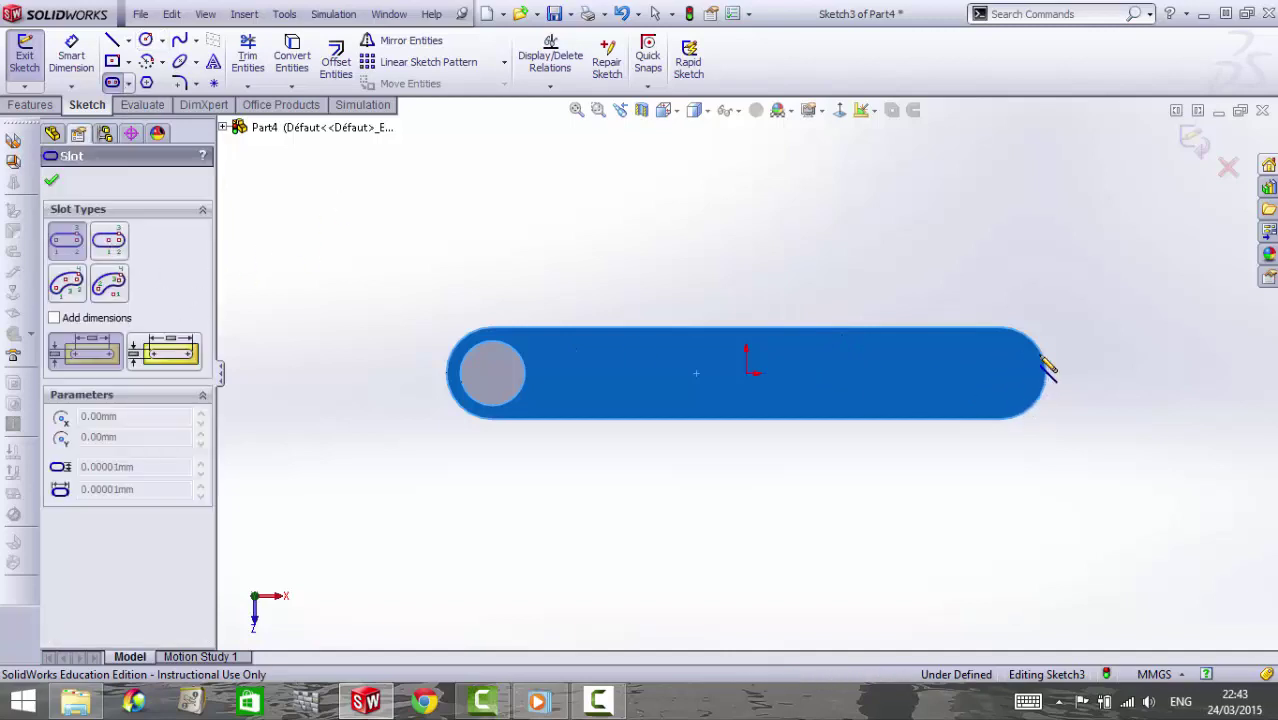
click(1000, 373)
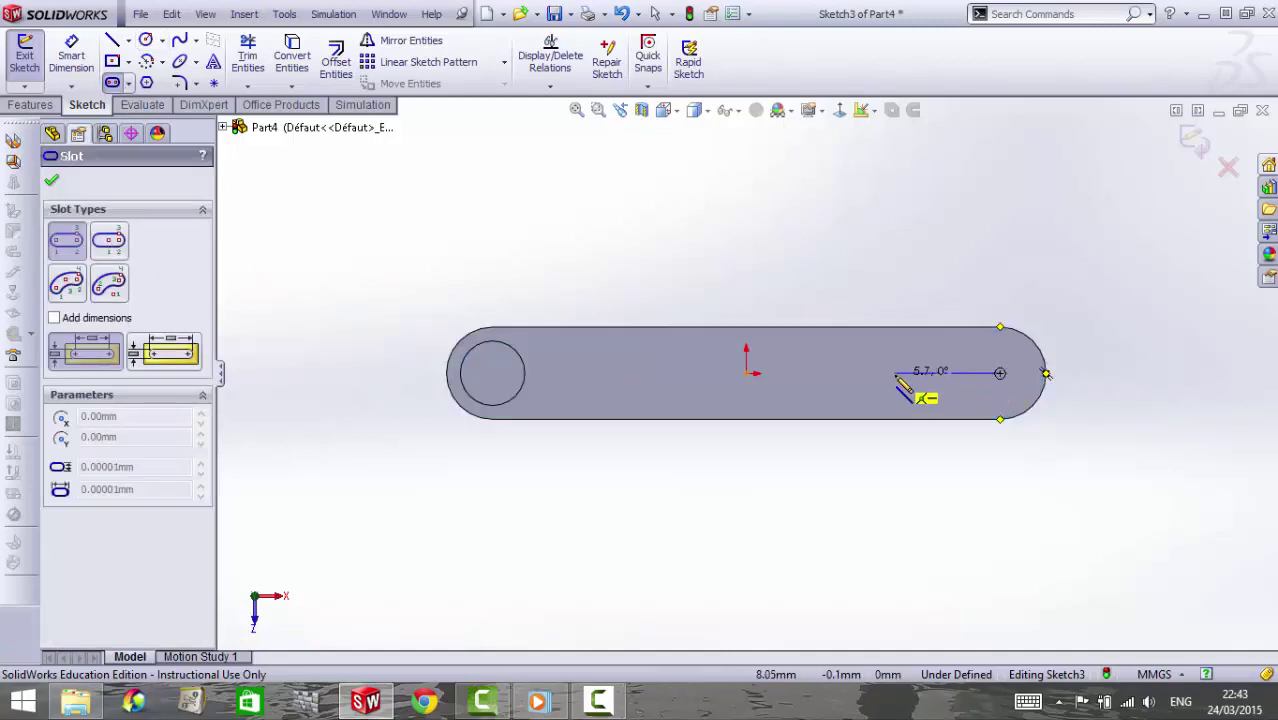
click(897, 373)
click(900, 404)
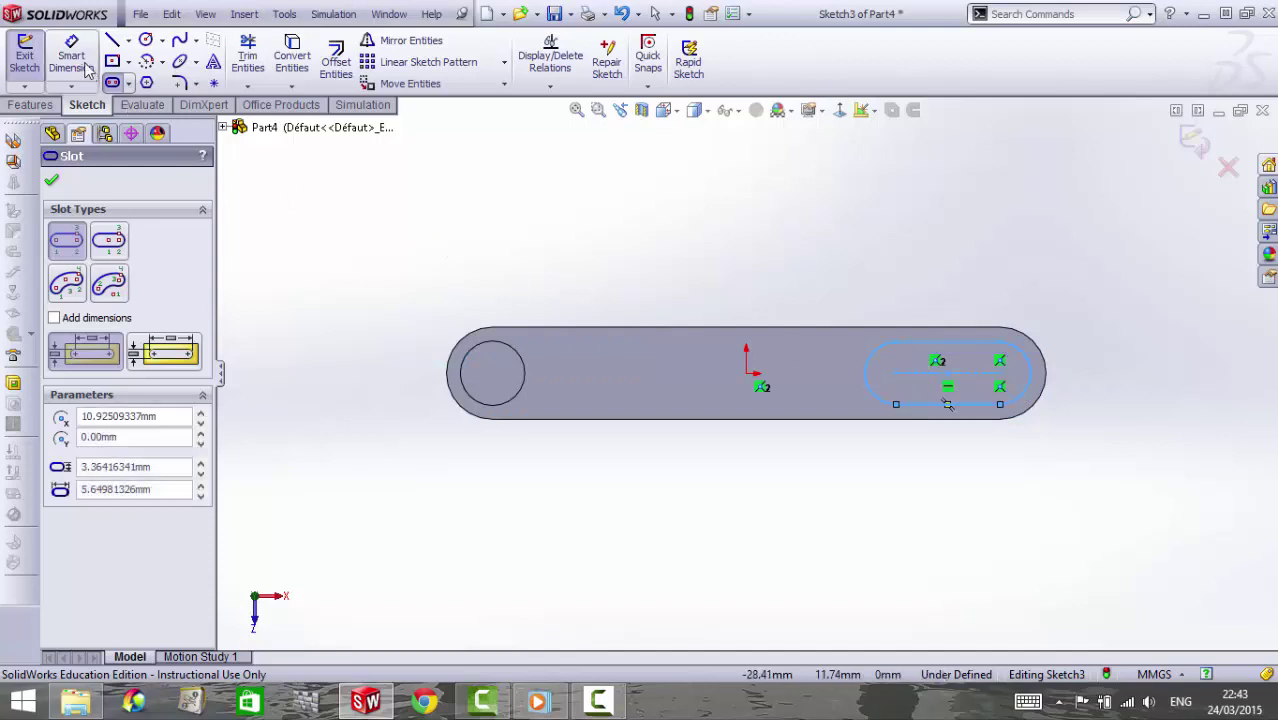
Dimension the slot with R1.50 ends and a 3 mm straight length
click(1030, 368)
click(1062, 287)
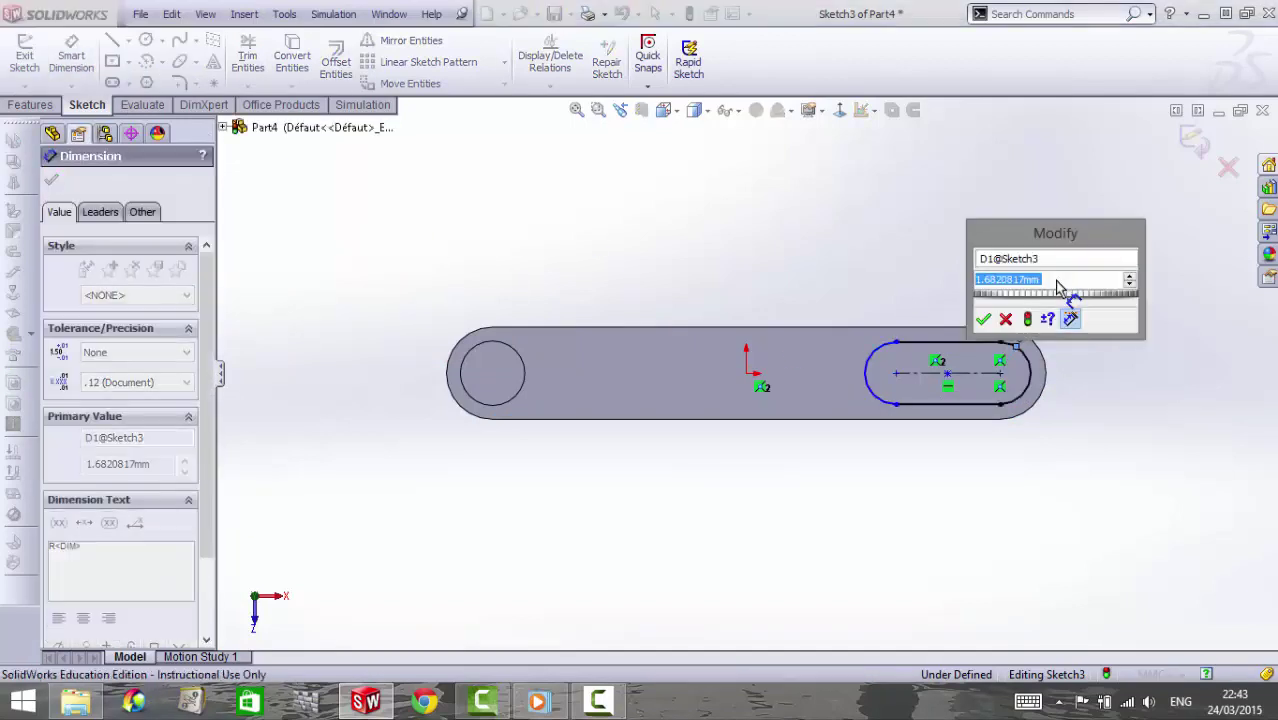
text(1)
key(Return)
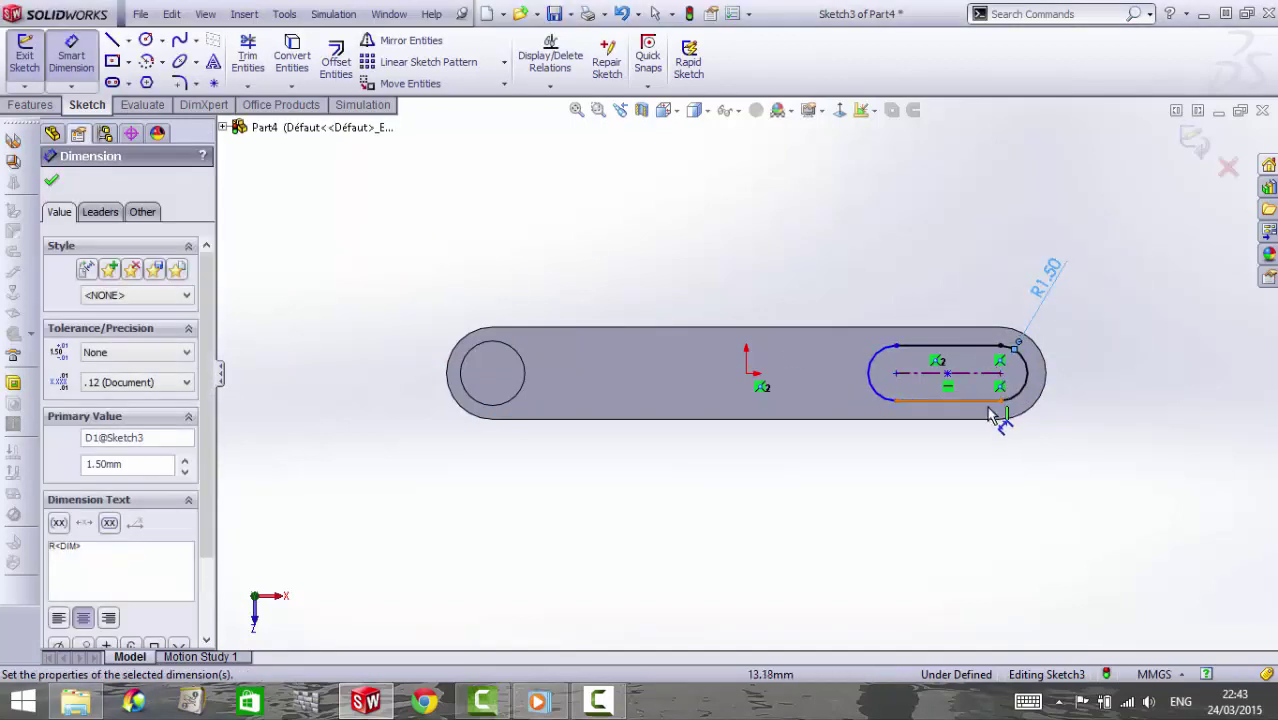
click(995, 403)
click(950, 527)
text(3)
key(Return)
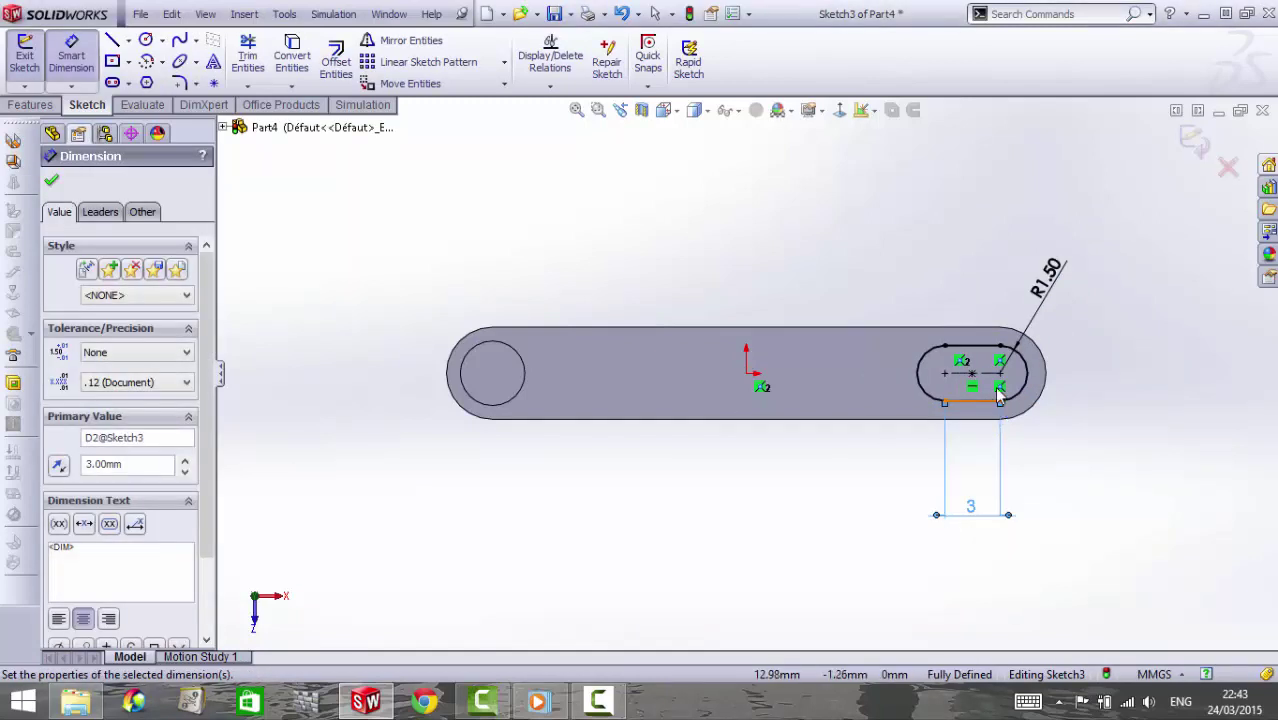
scroll(993, 430, up, 2)
scroll(985, 420, down, 4)
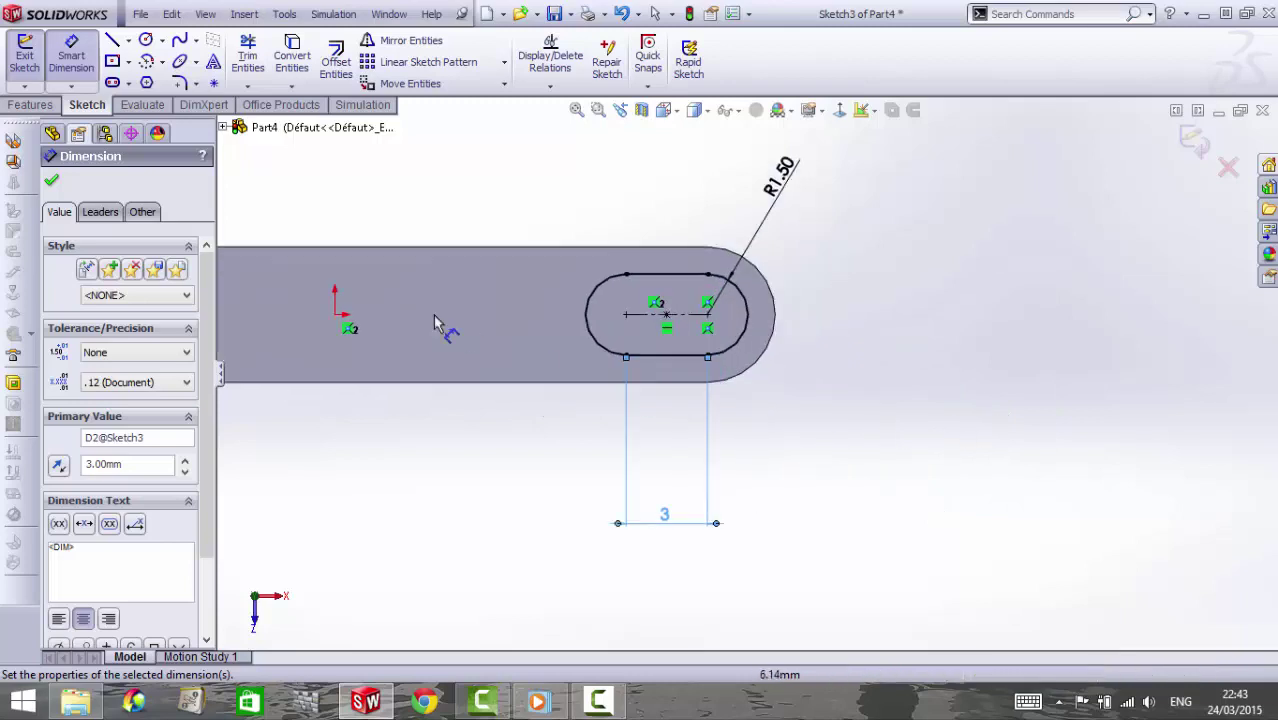
click(51, 181)
click(30, 104)
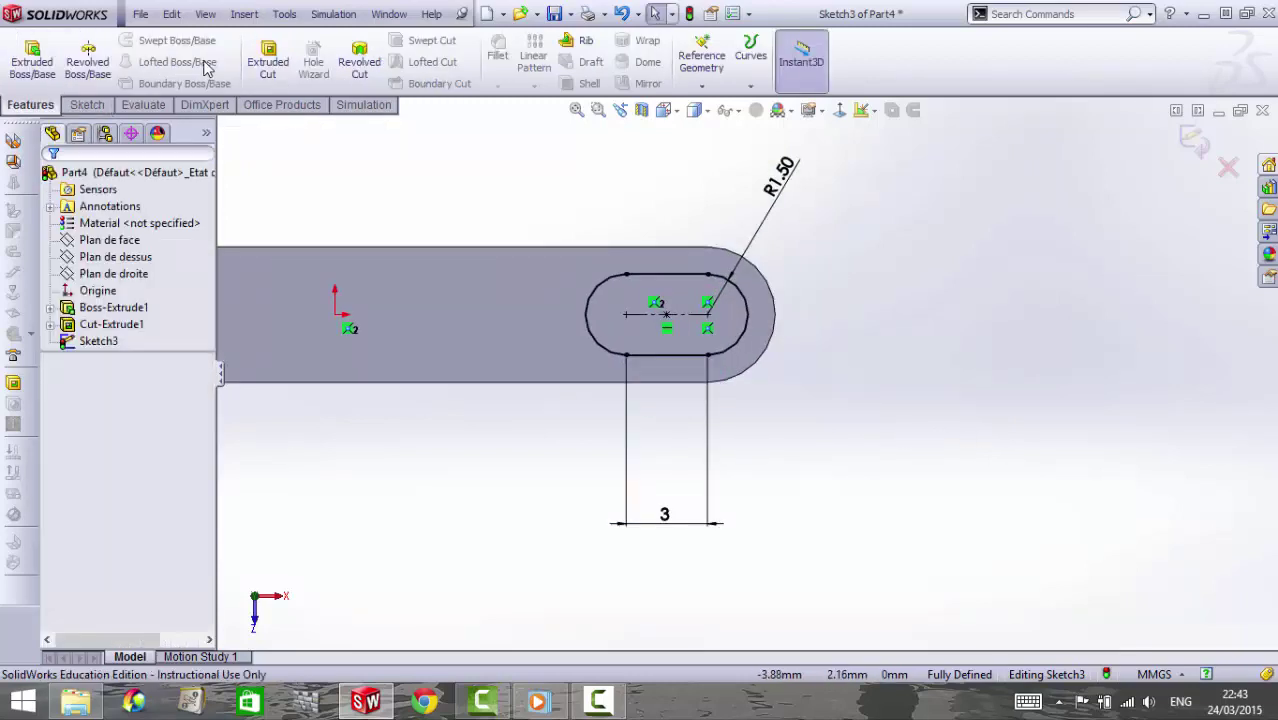
Cut the slot sketch 1 mm deep into the top face
click(268, 58)
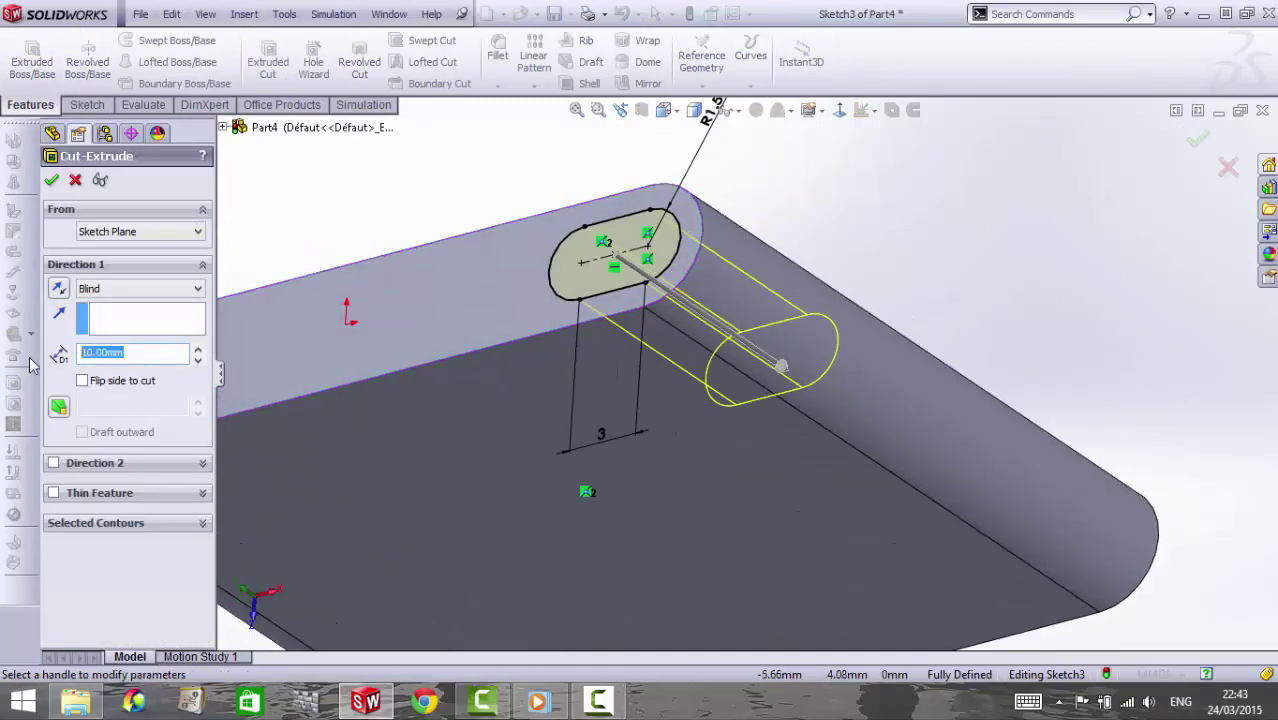
text(1)
key(Return)
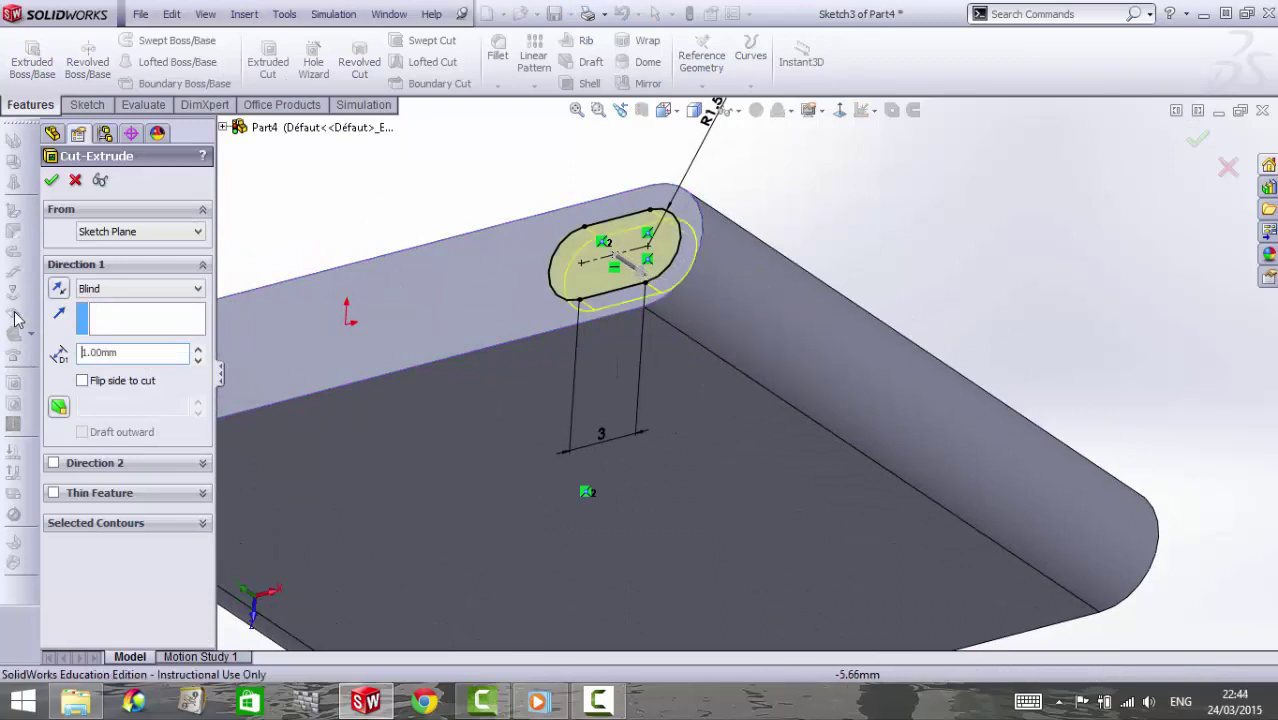
Sketch a circle at the slot floor's right end and extrude it as a pin
click(642, 262)
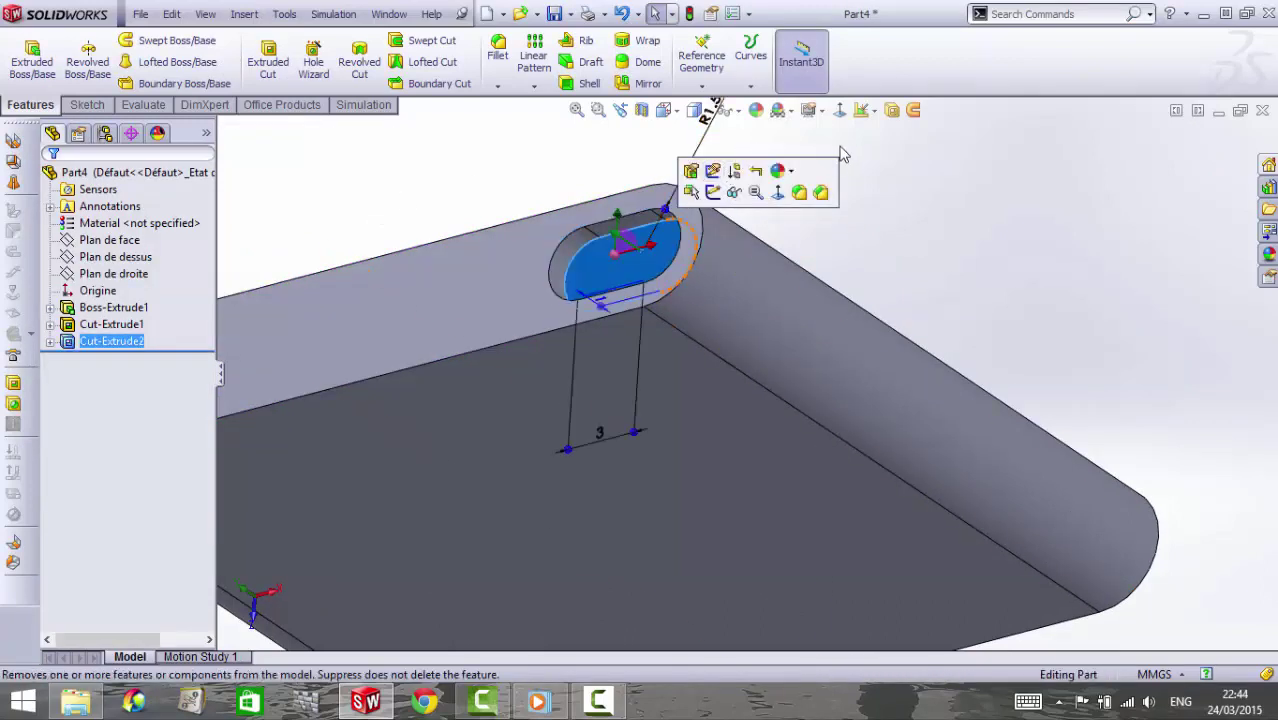
click(839, 110)
click(96, 105)
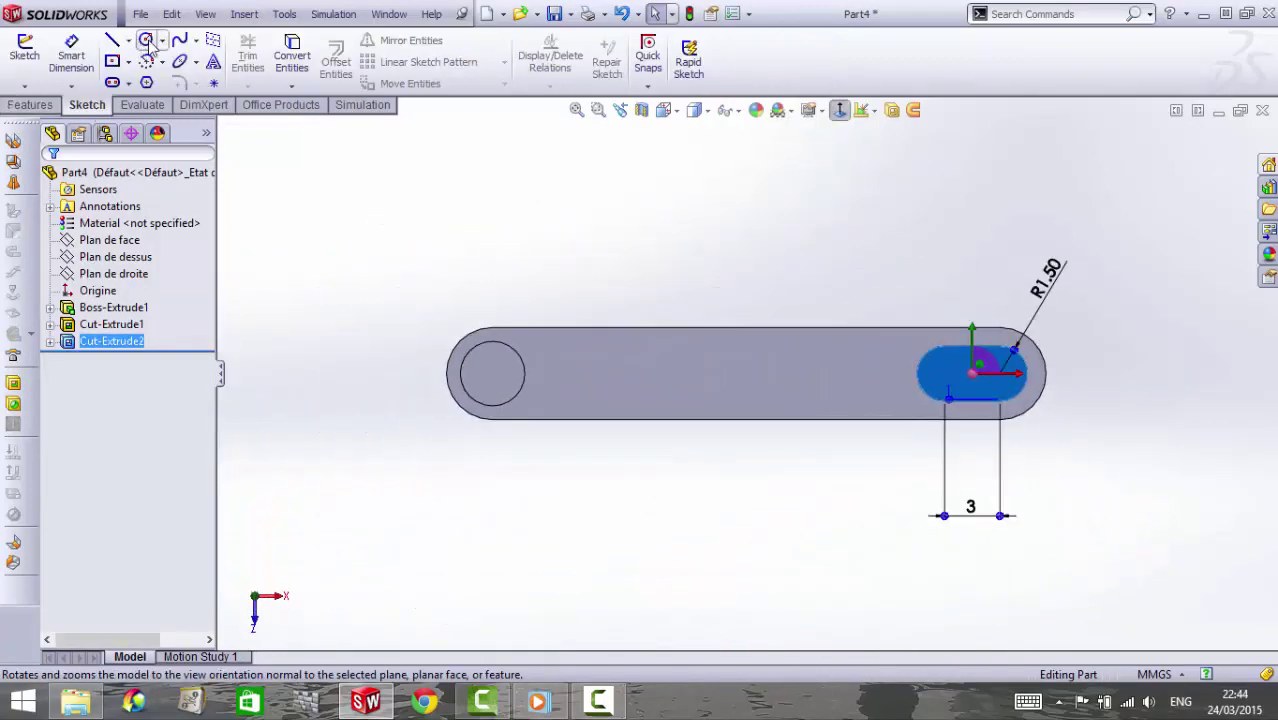
click(146, 40)
scroll(1150, 414, down, 5)
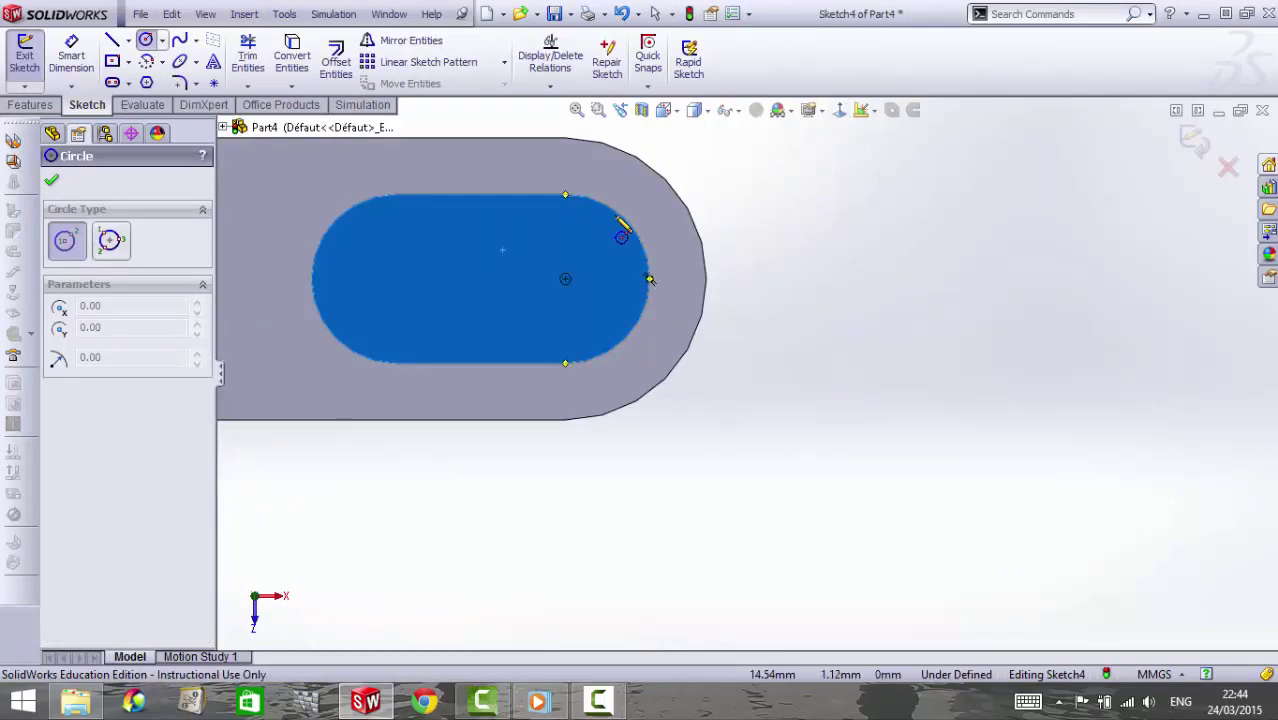
click(565, 279)
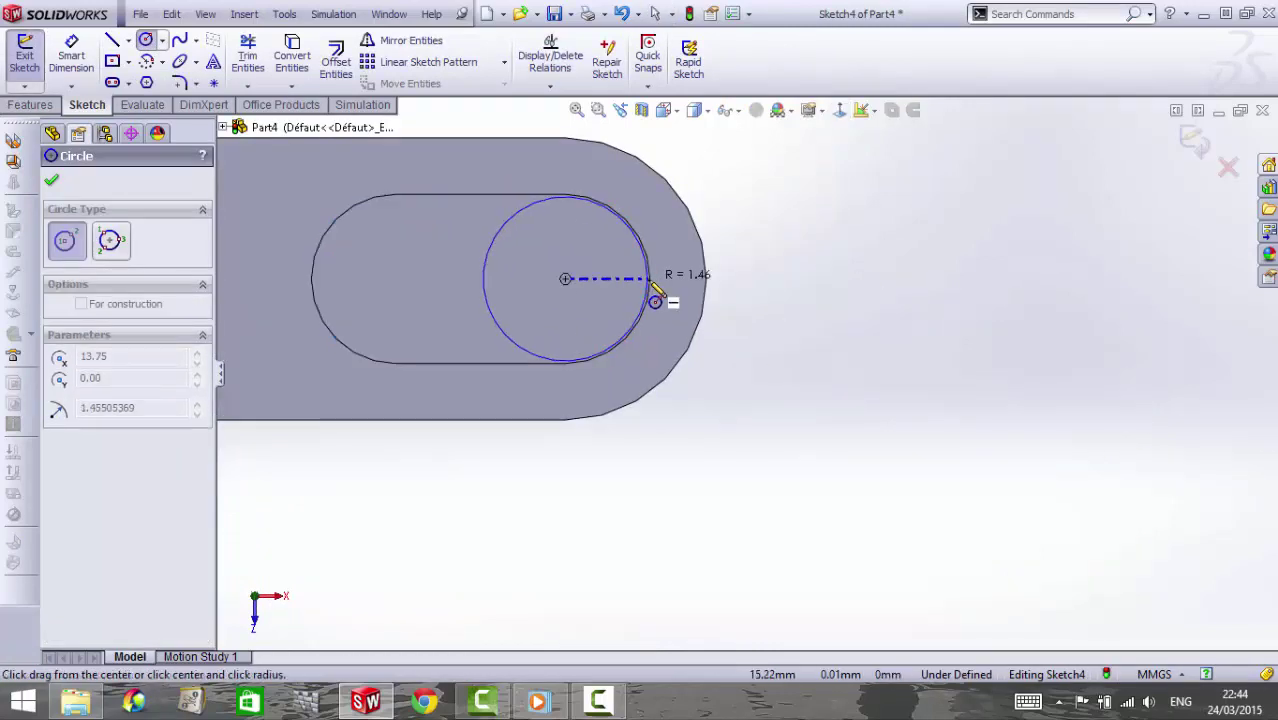
click(649, 326)
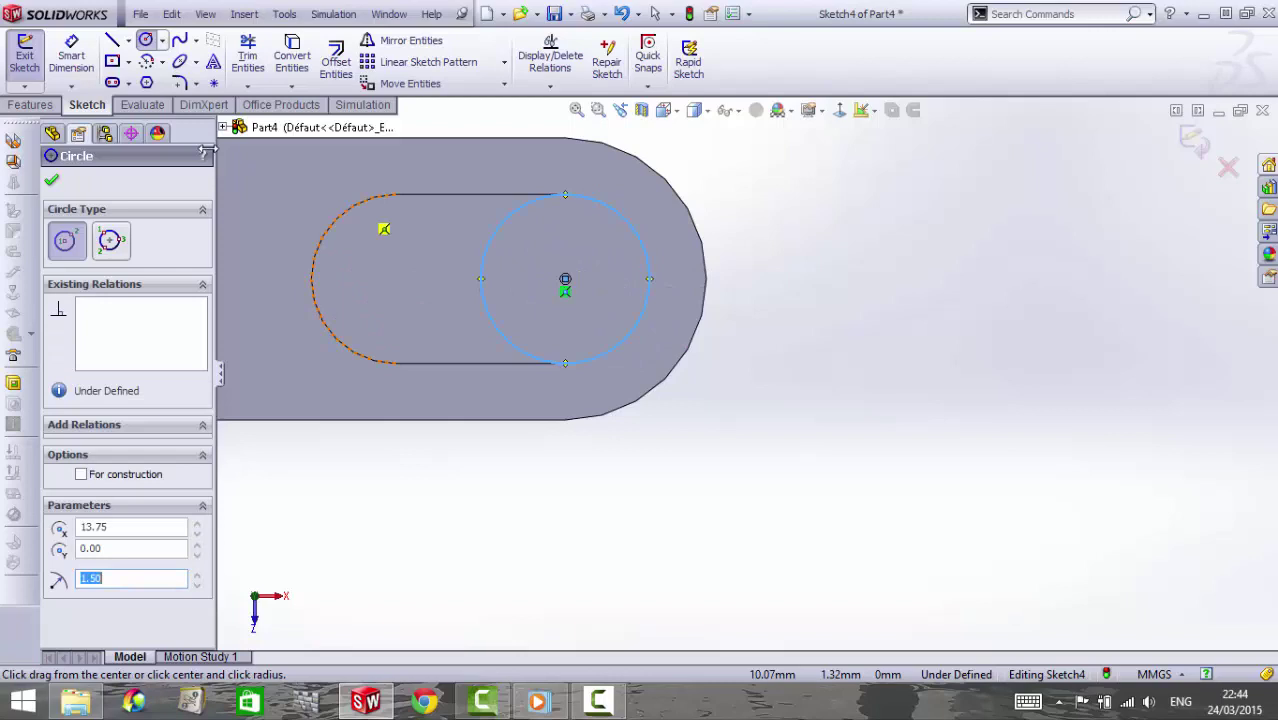
click(30, 105)
click(32, 60)
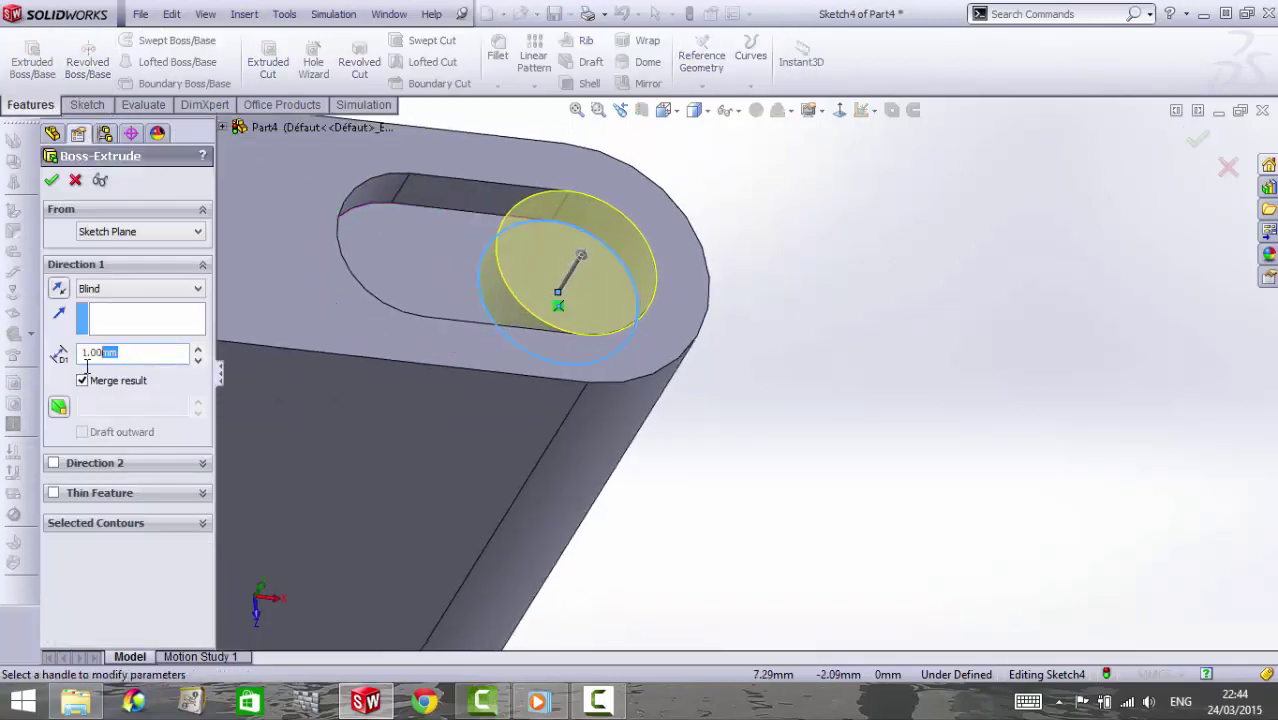
click(51, 180)
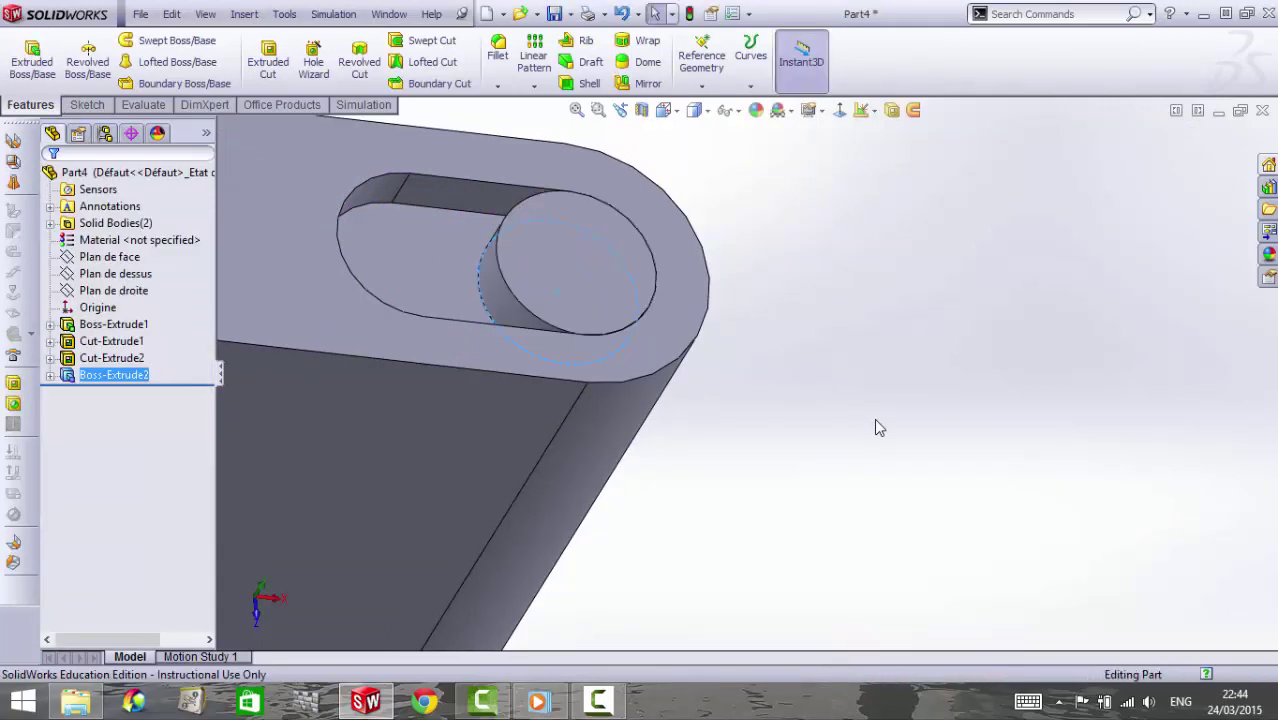
Change the slot cut depth to 0.50 mm and zoom out to the whole plate
double_click(421, 337)
key(Return)
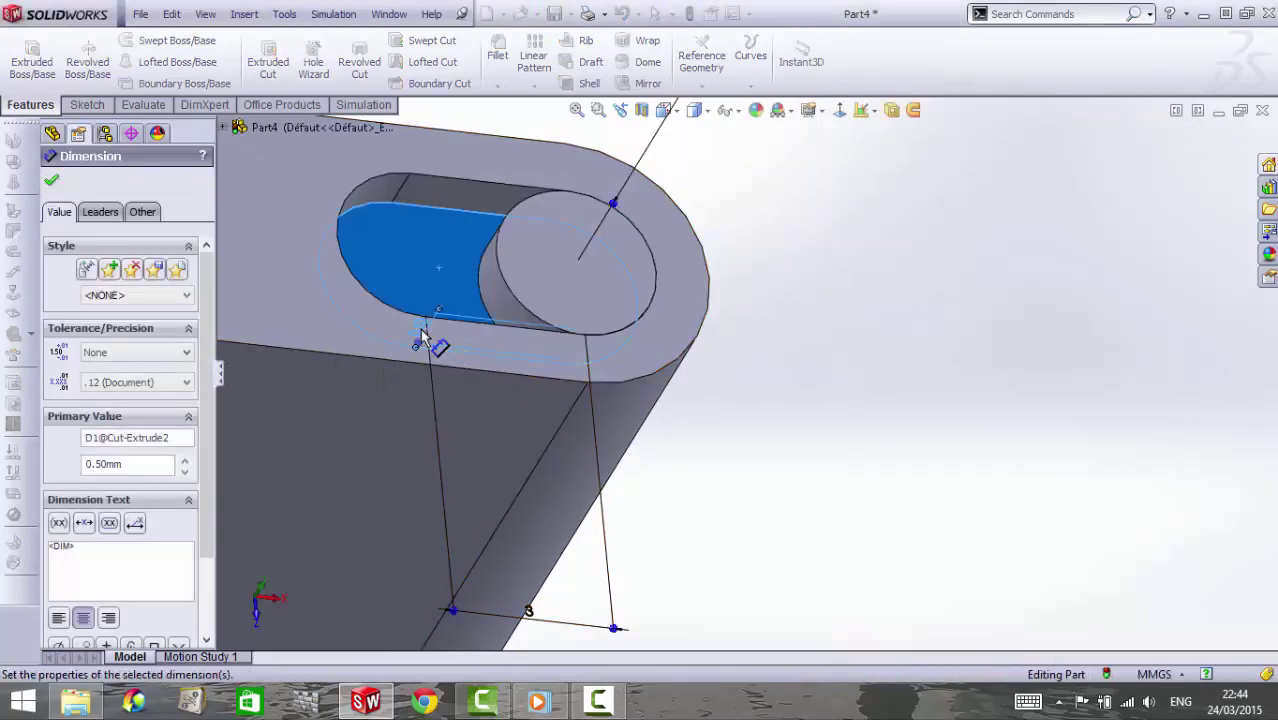
key(Escape)
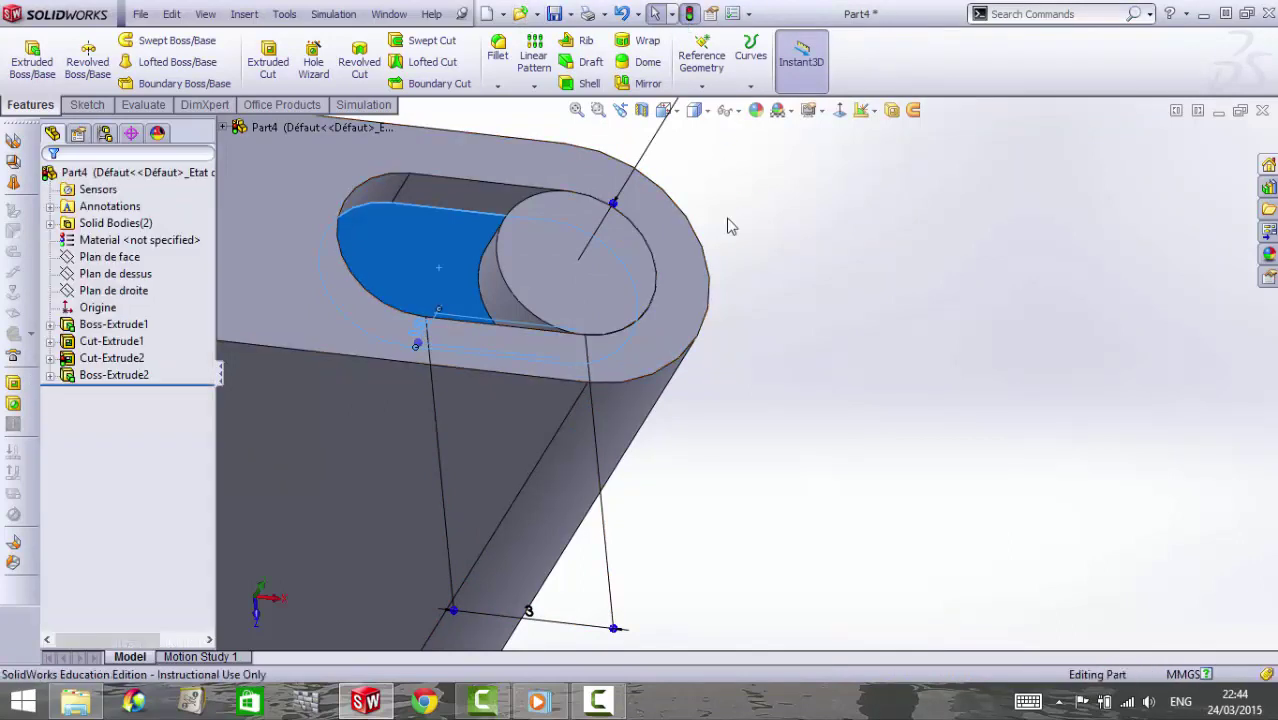
scroll(790, 268, up, 3)
scroll(713, 408, up, 3)
scroll(647, 420, up, 3)
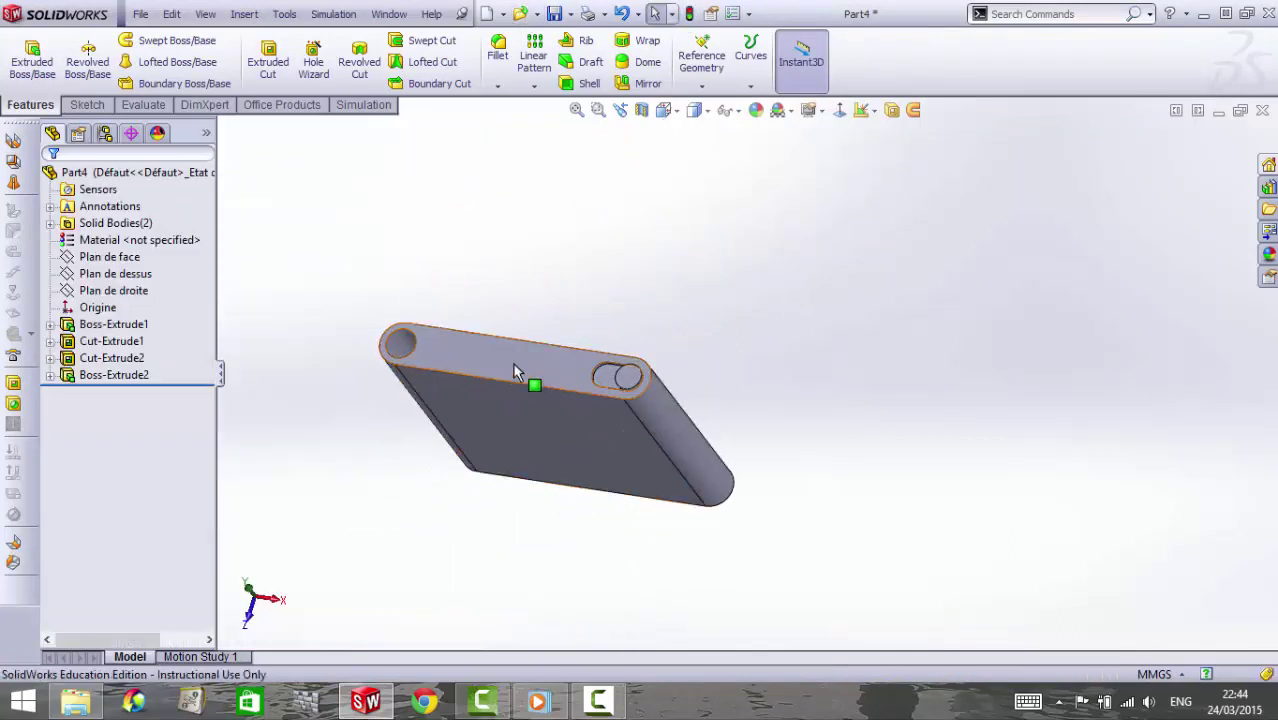
Sketch a Ø3 mm circle on the top face's midline
click(515, 365)
click(840, 111)
click(88, 105)
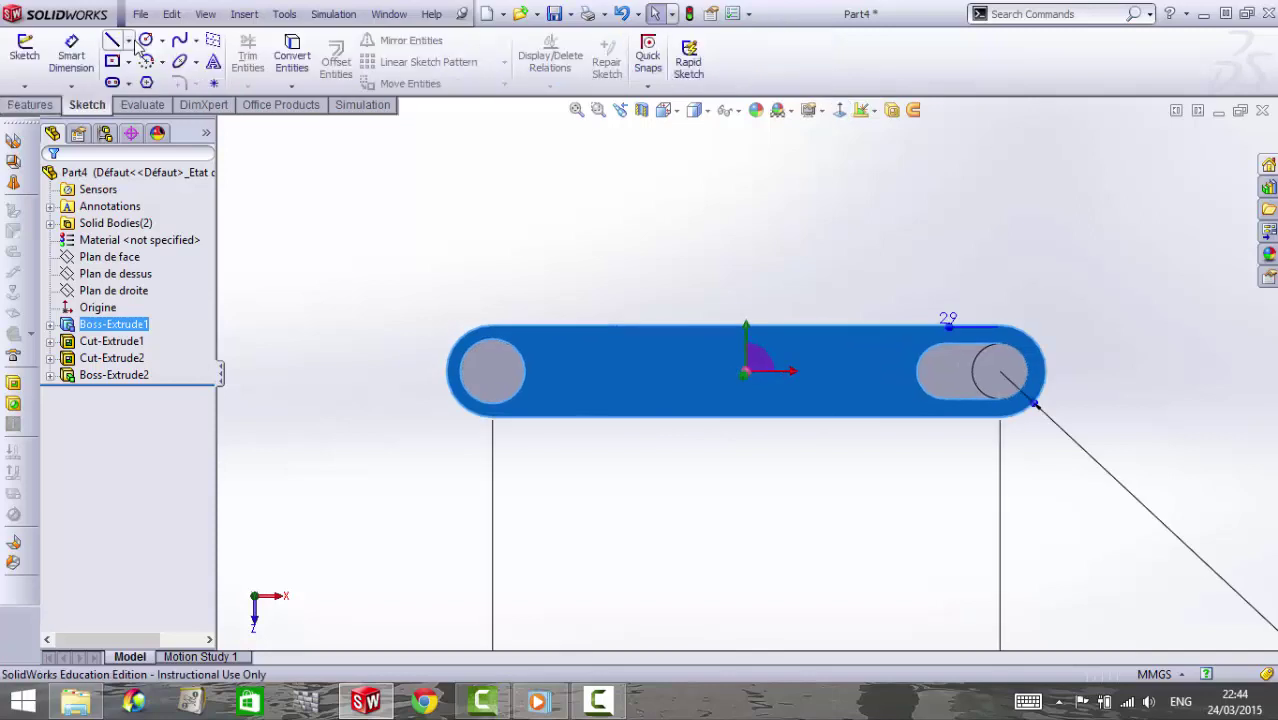
click(146, 40)
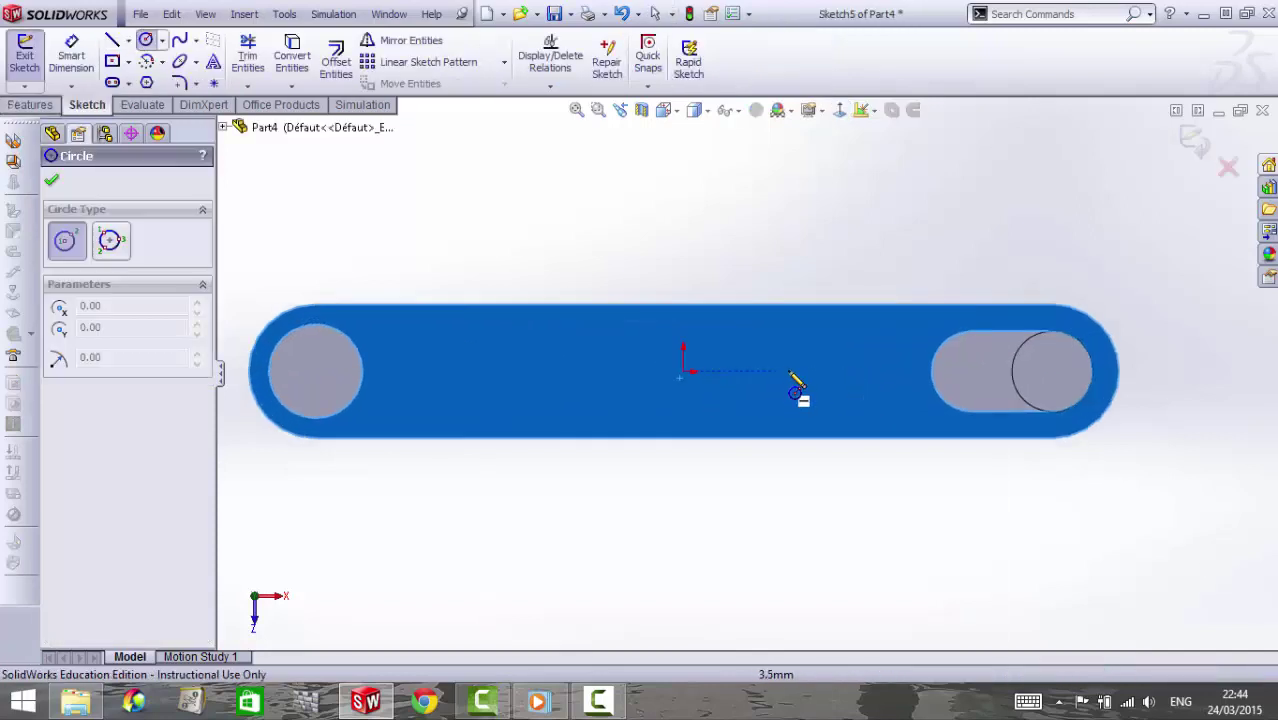
click(775, 371)
click(820, 367)
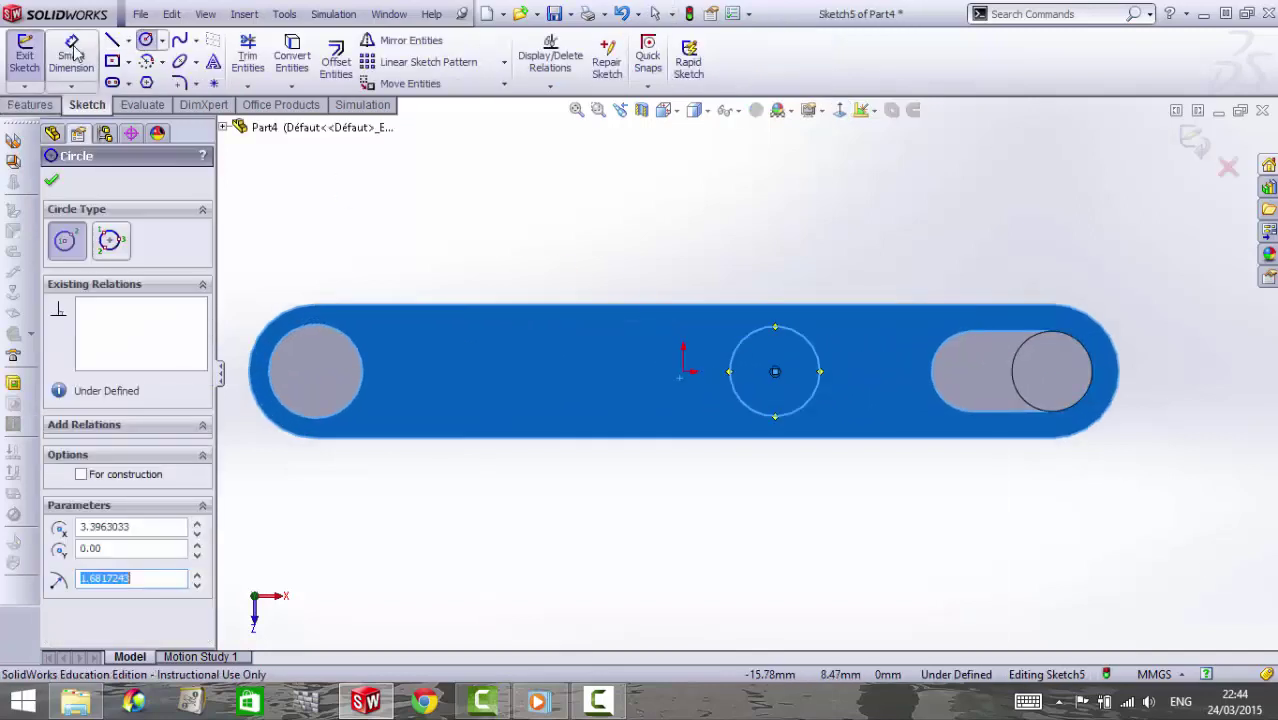
click(71, 55)
click(808, 337)
click(810, 250)
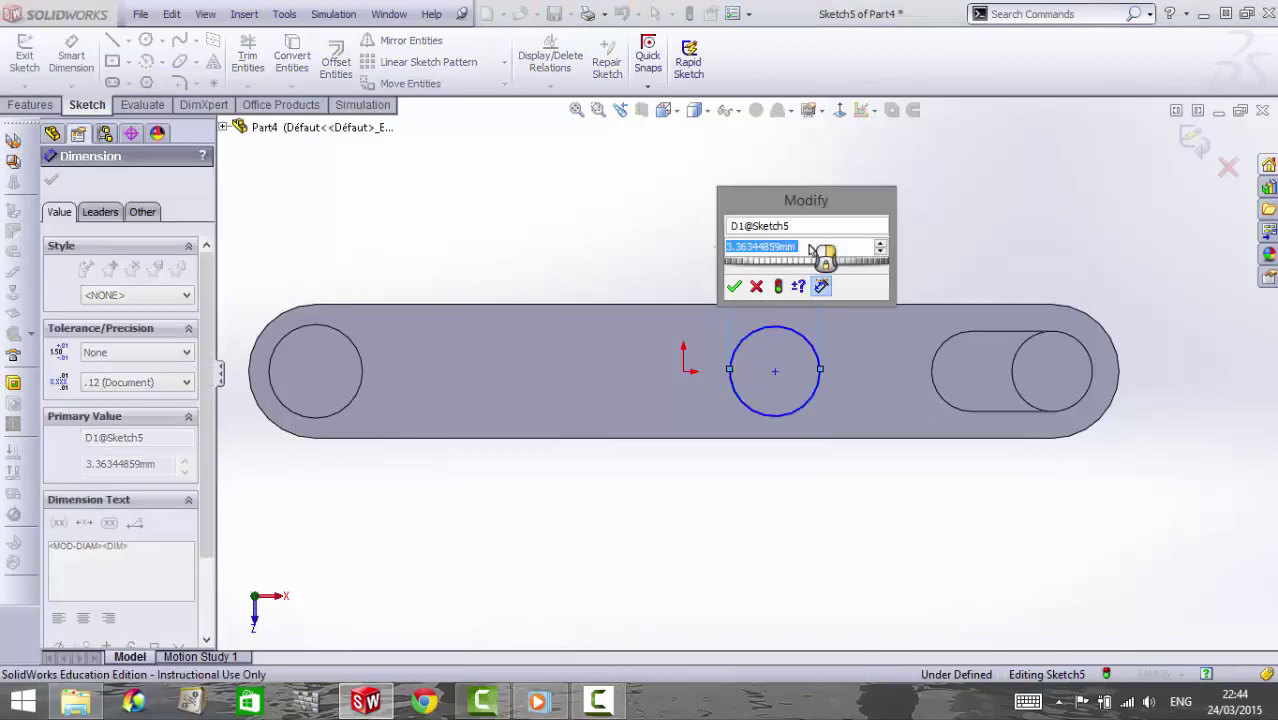
text(3)
key(Return)
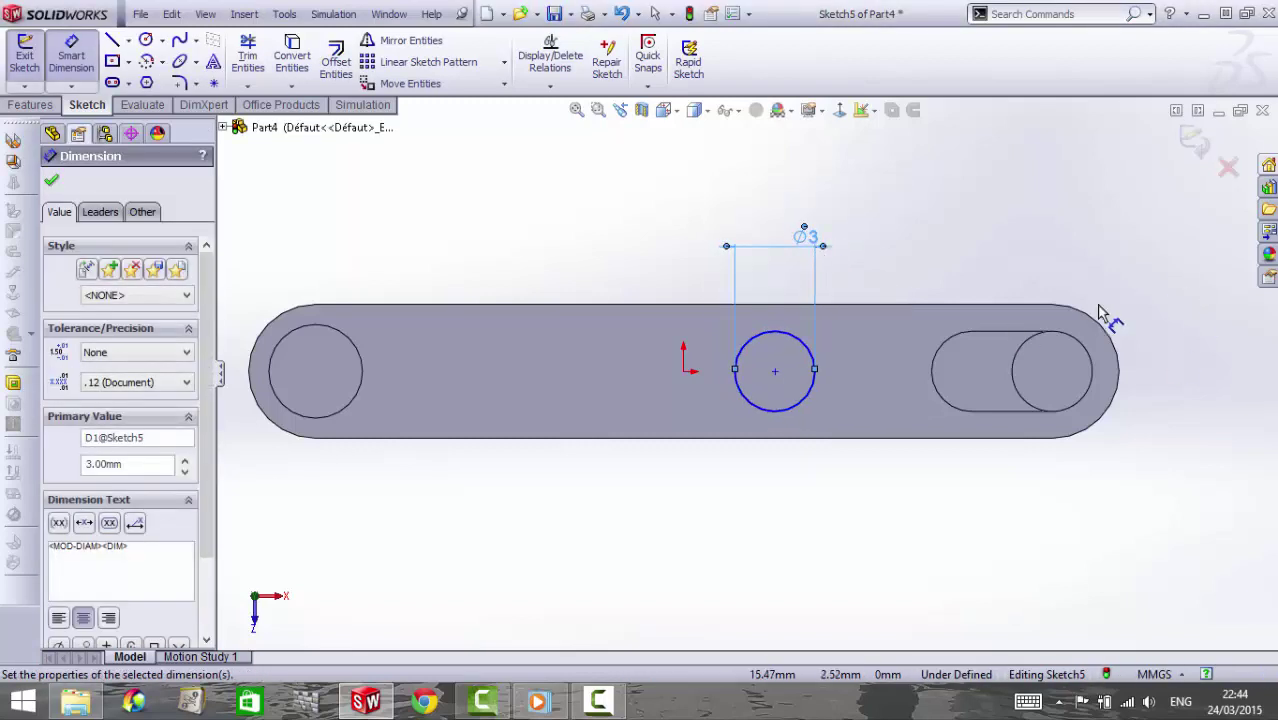
Dimension the circle 7.50 mm from the slot arc and add a centerline to the origin
click(775, 371)
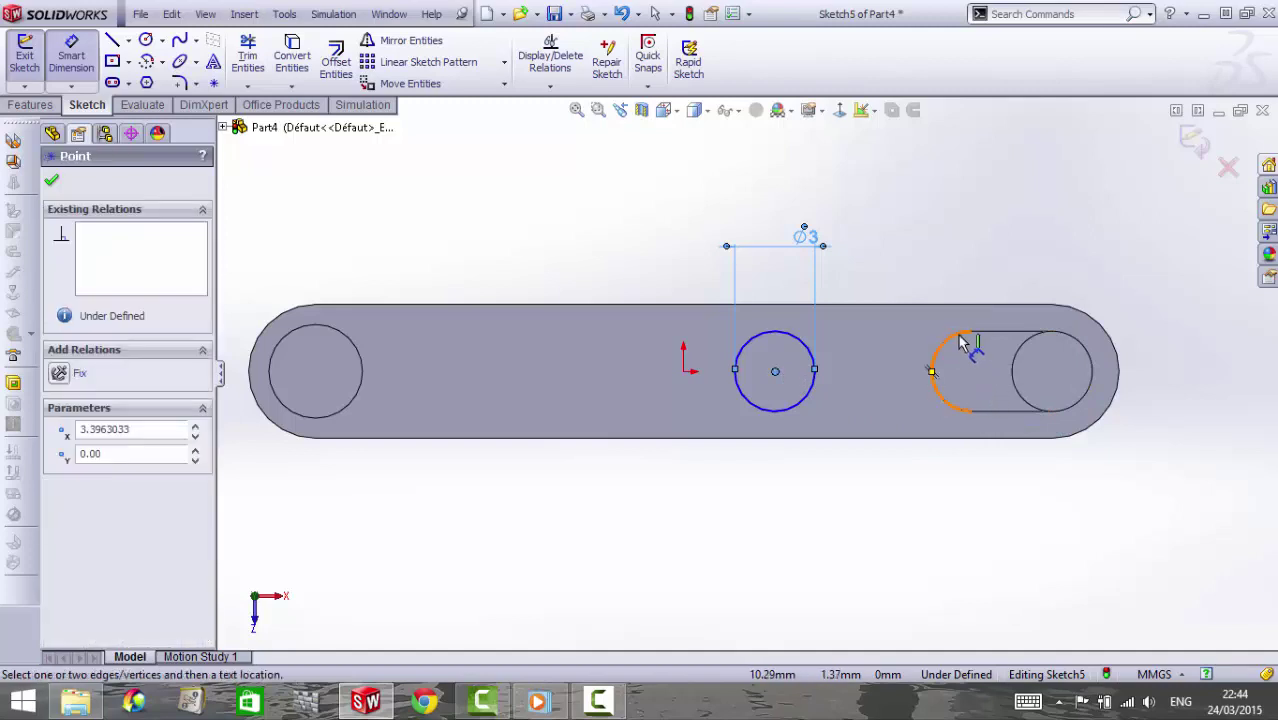
click(963, 413)
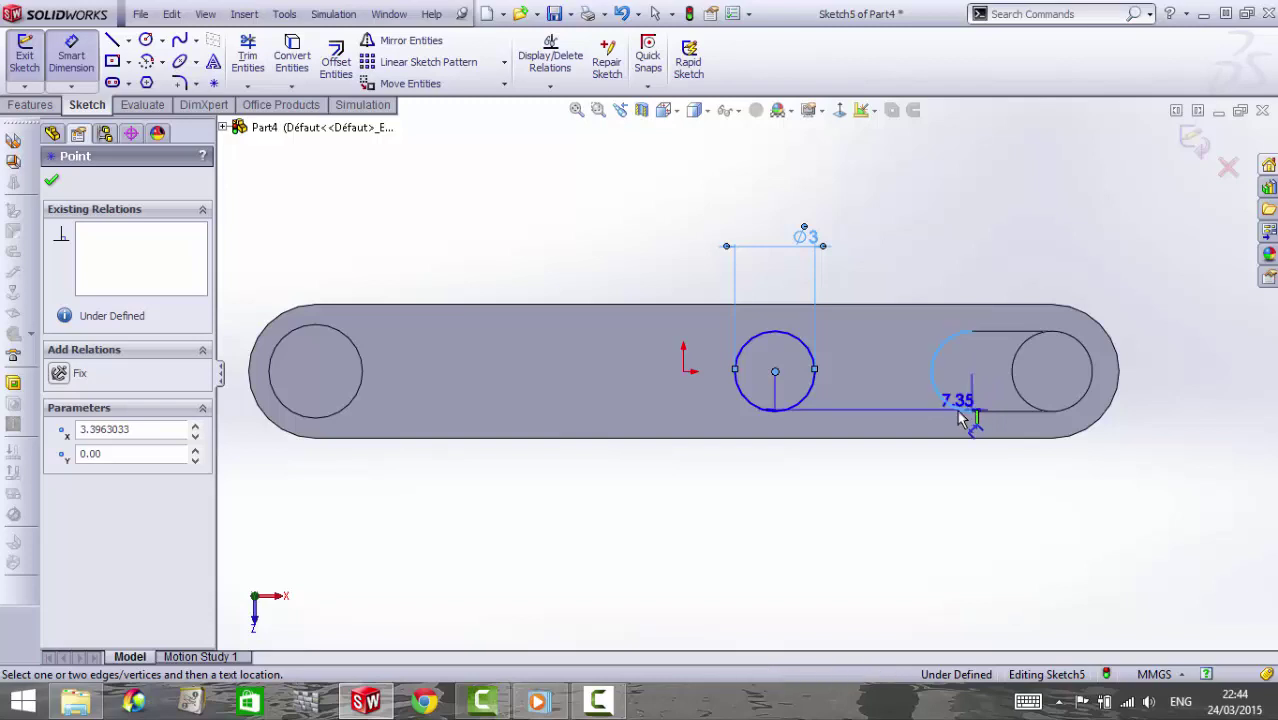
click(880, 505)
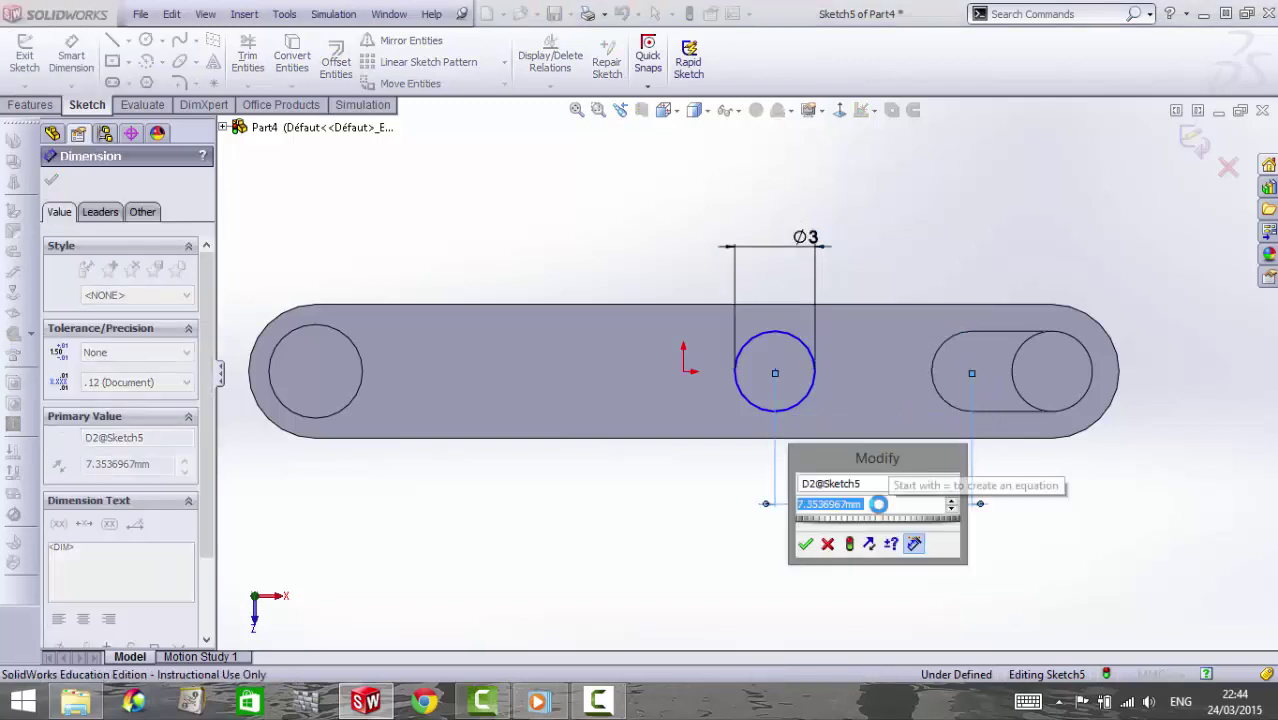
text(7.)
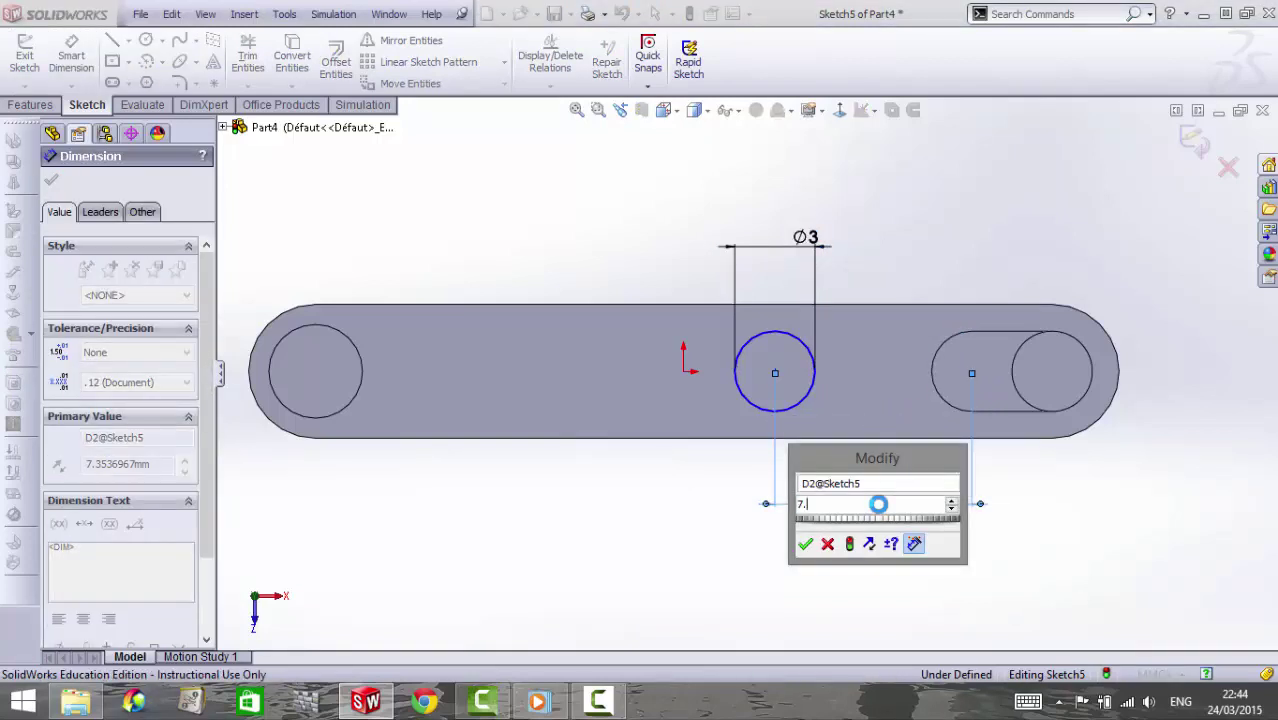
text(5)
key(Return)
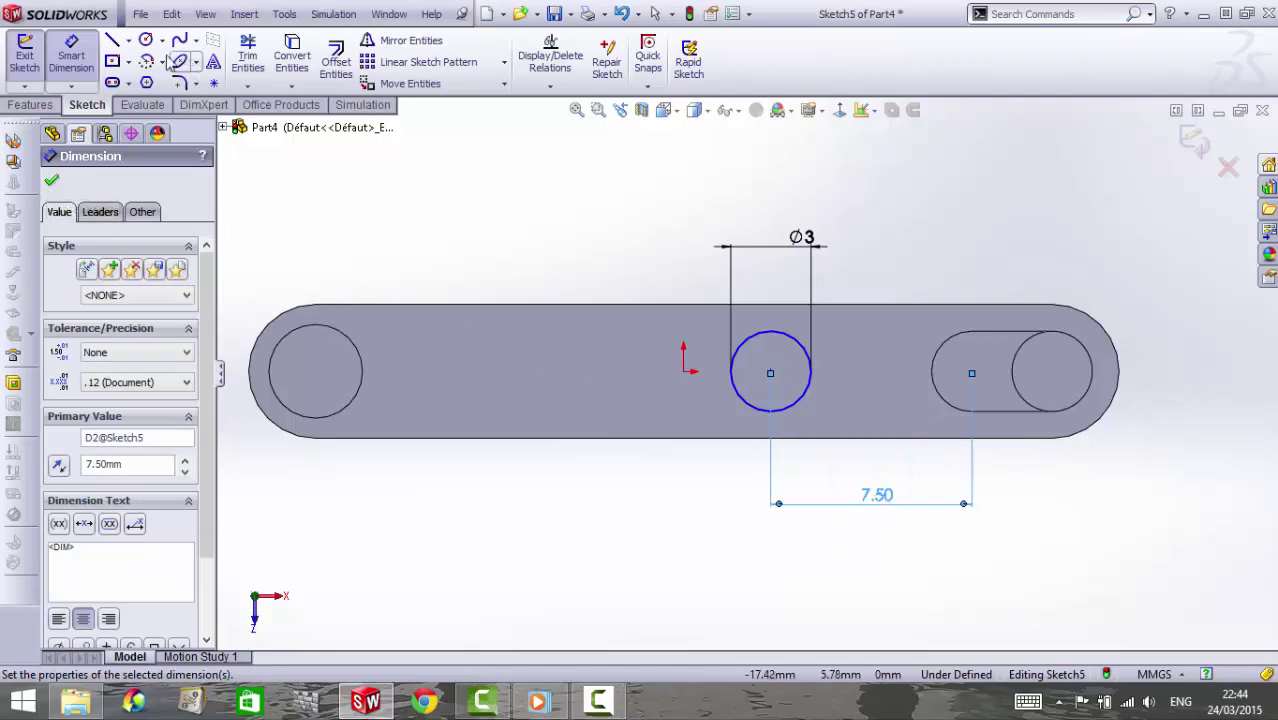
click(128, 42)
click(145, 72)
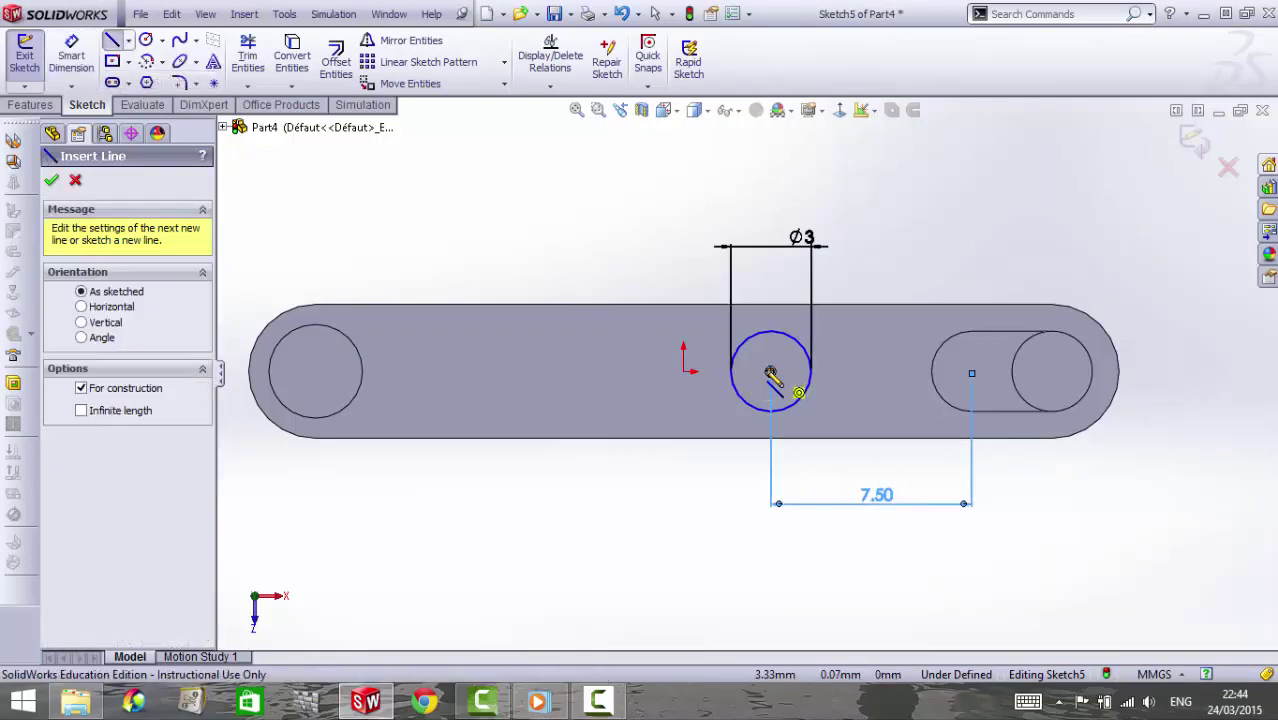
drag(771, 372, 683, 372)
key(Escape)
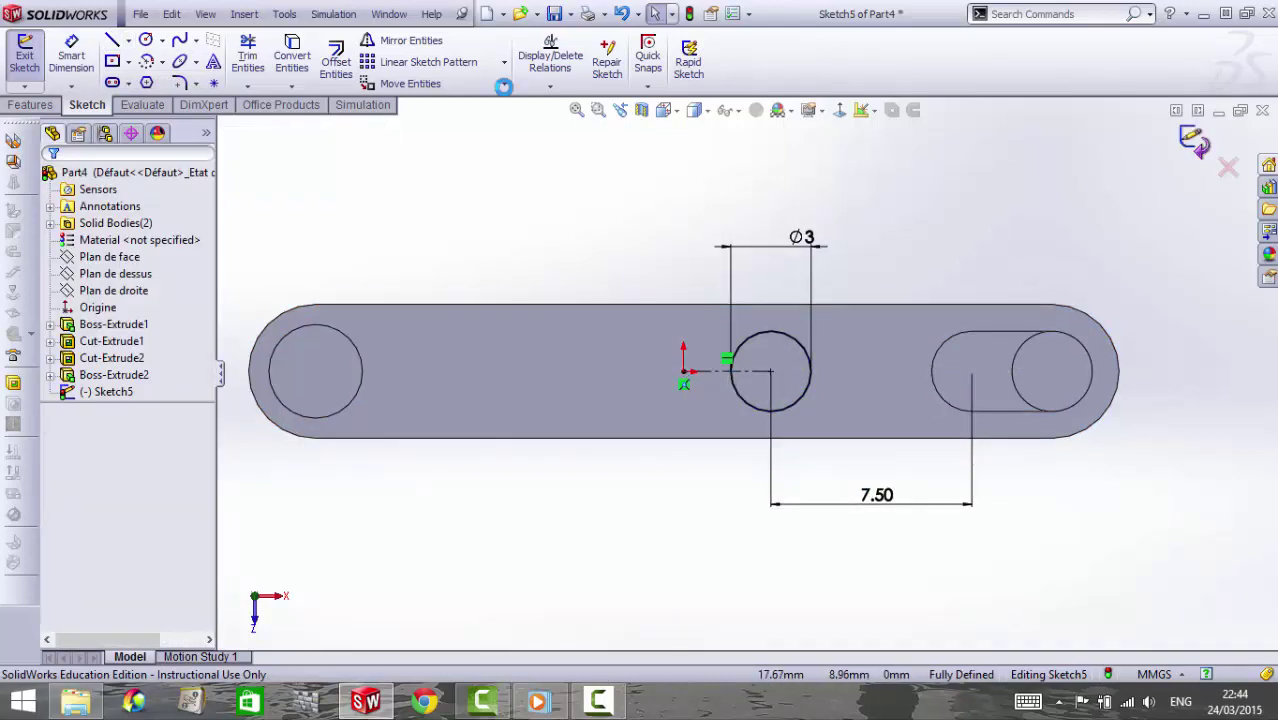
Extrude the circle 0.50 mm as the raised boss Boss-Extrude3
click(25, 55)
click(44, 63)
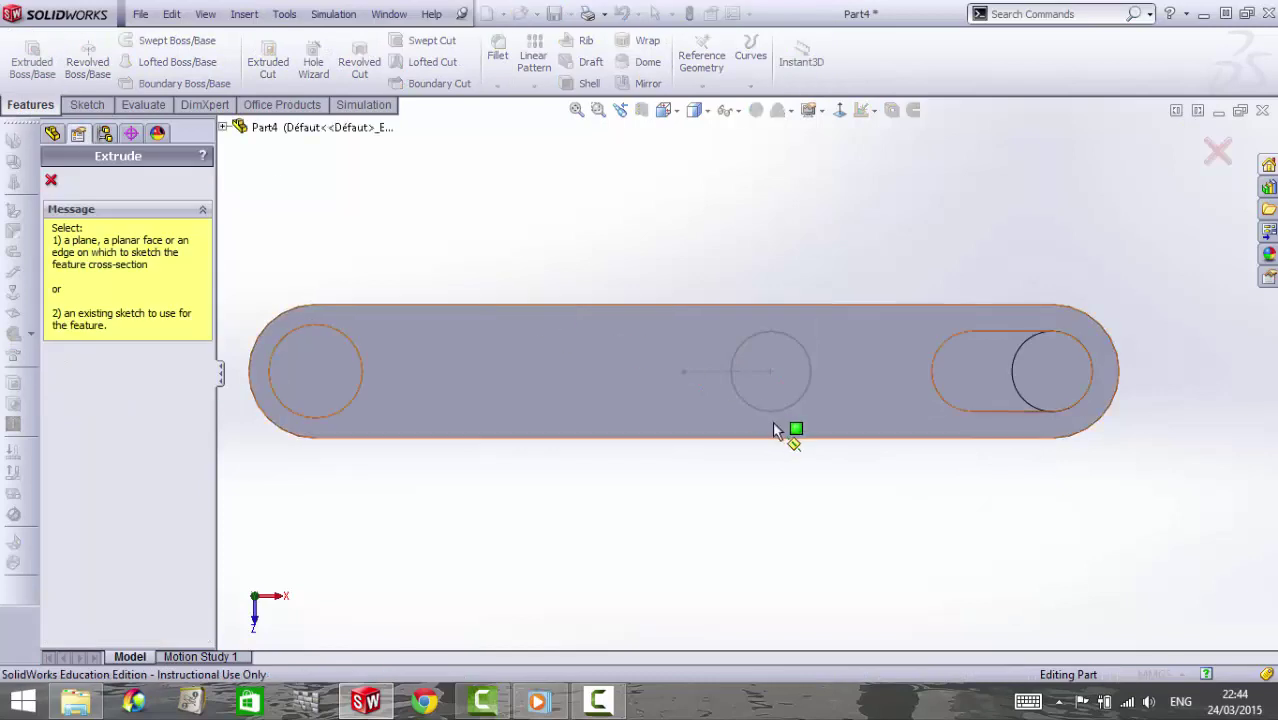
click(810, 393)
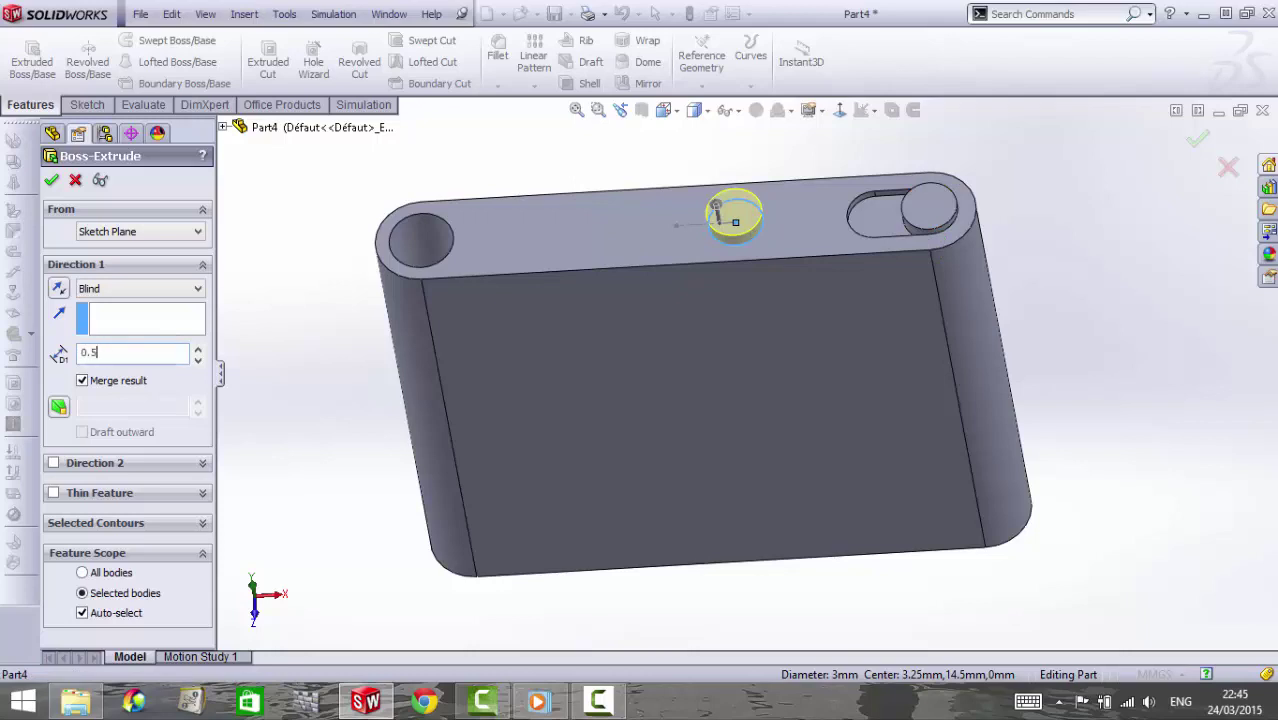
click(51, 180)
scroll(654, 331, down, 5)
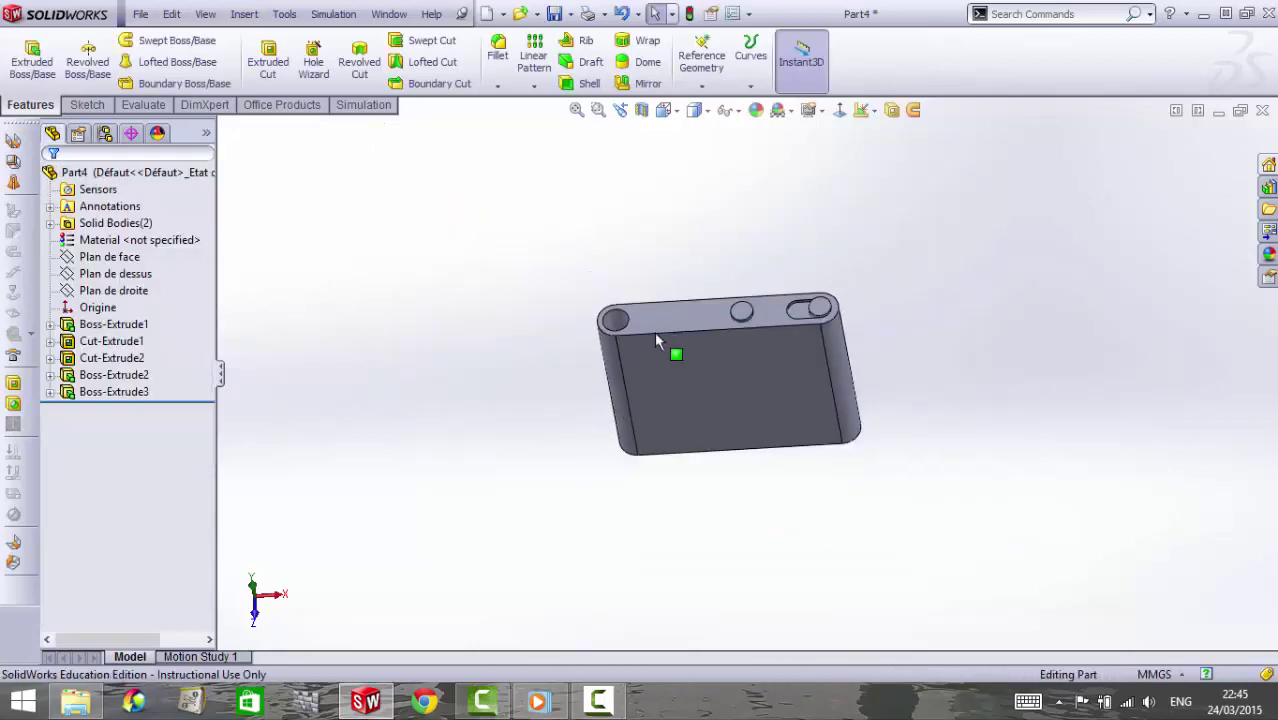
scroll(656, 342, up, 3)
click(660, 340)
Sketch a Ø0.5 mm circle on the top face beside the left hole
click(839, 110)
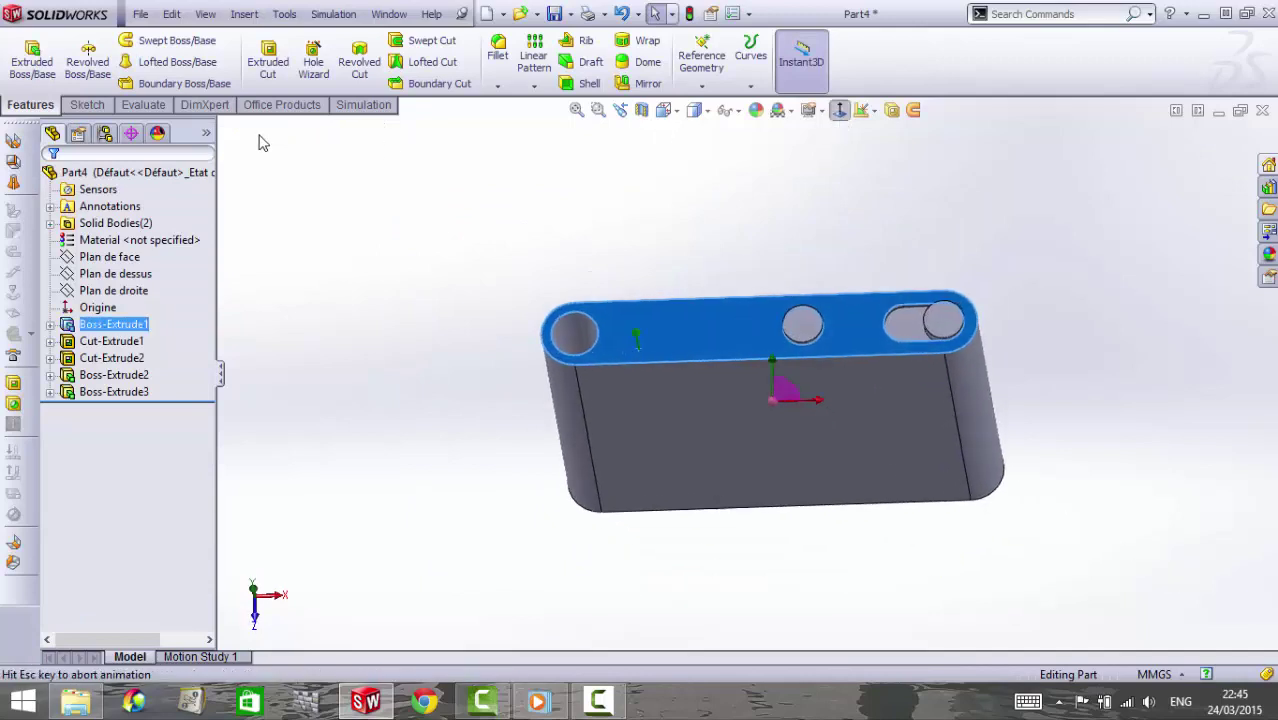
click(87, 104)
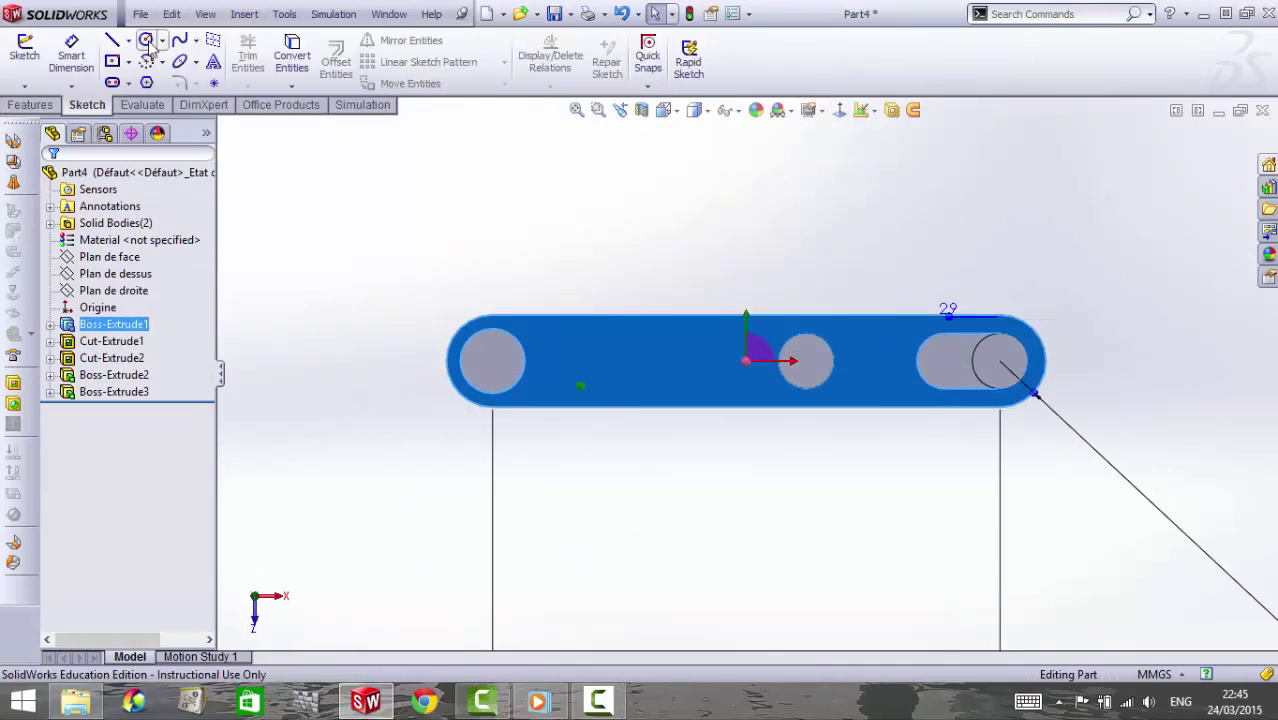
click(146, 40)
scroll(560, 370, up, 2)
click(592, 377)
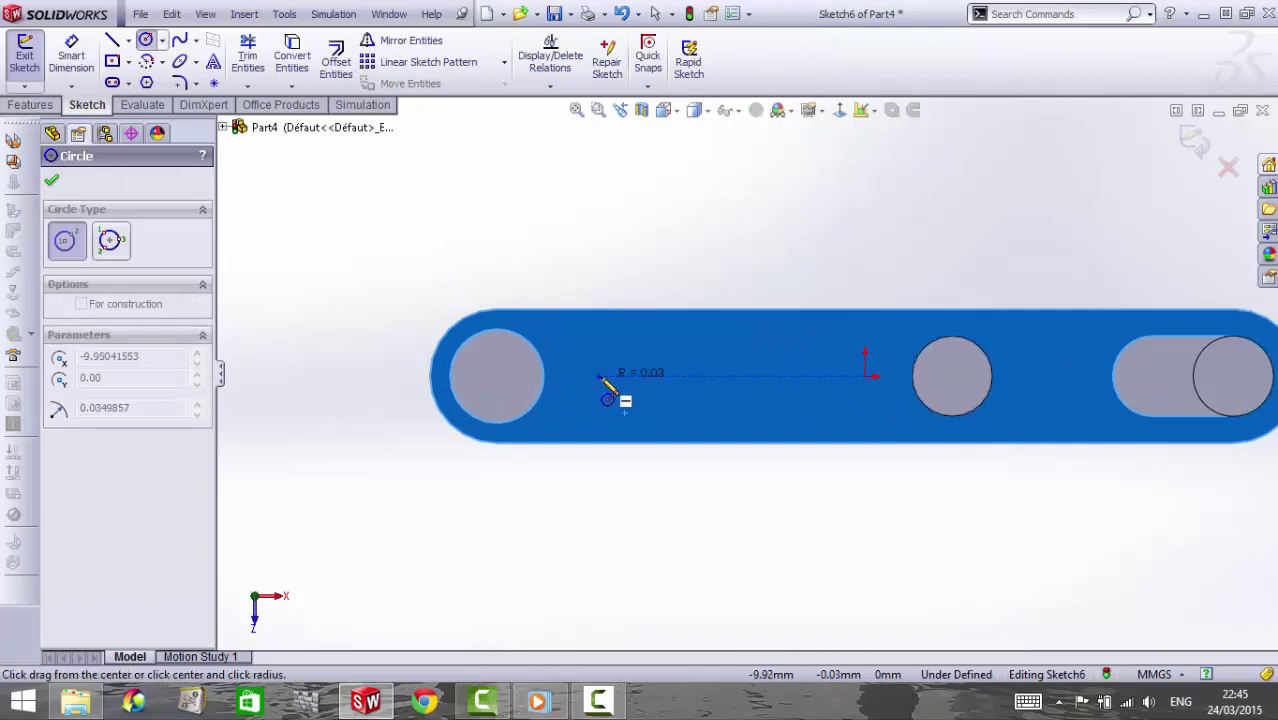
click(600, 372)
click(605, 366)
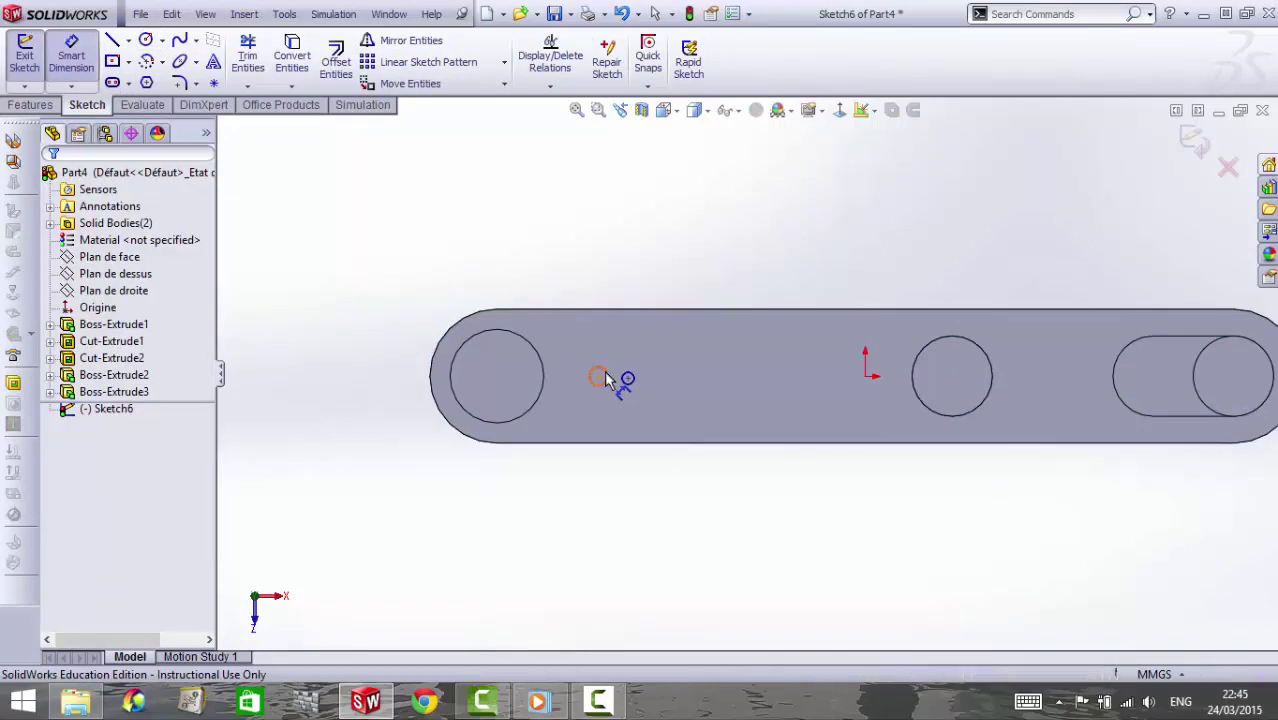
click(635, 288)
text(0.5)
key(Return)
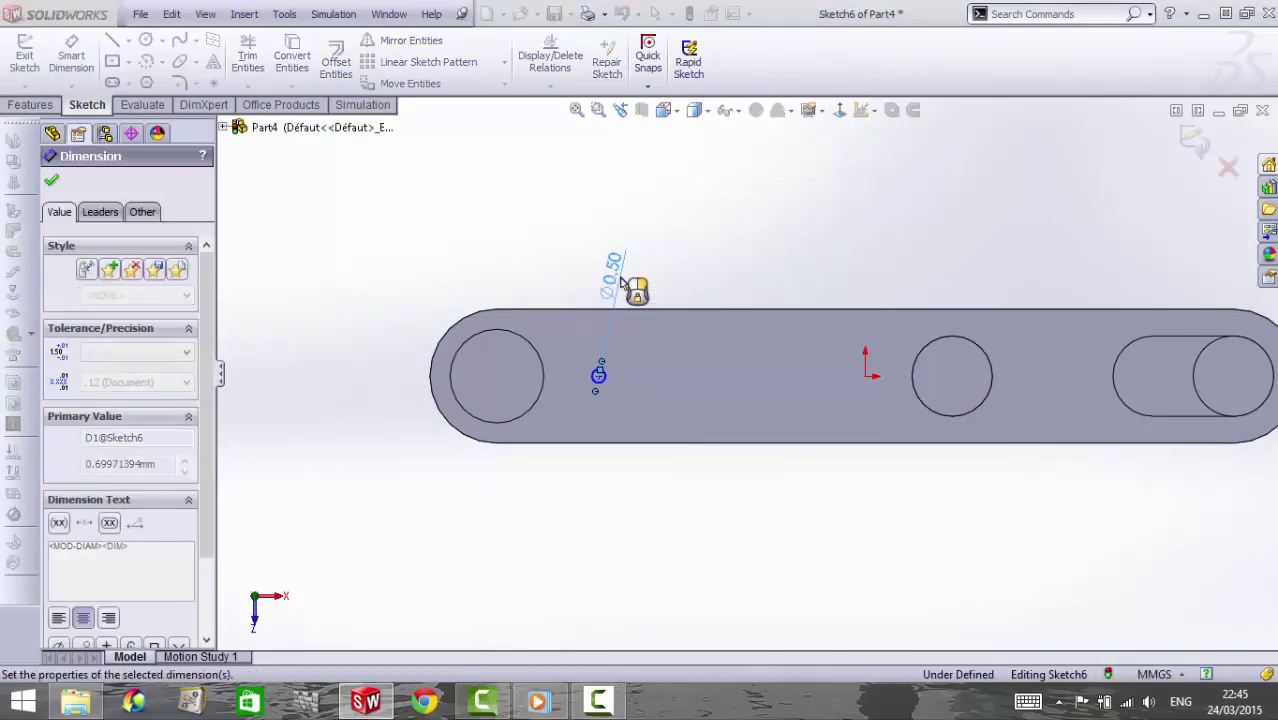
Cut the small circle 0.50 mm deep as Cut-Extrude3 and view it at an angle
click(30, 104)
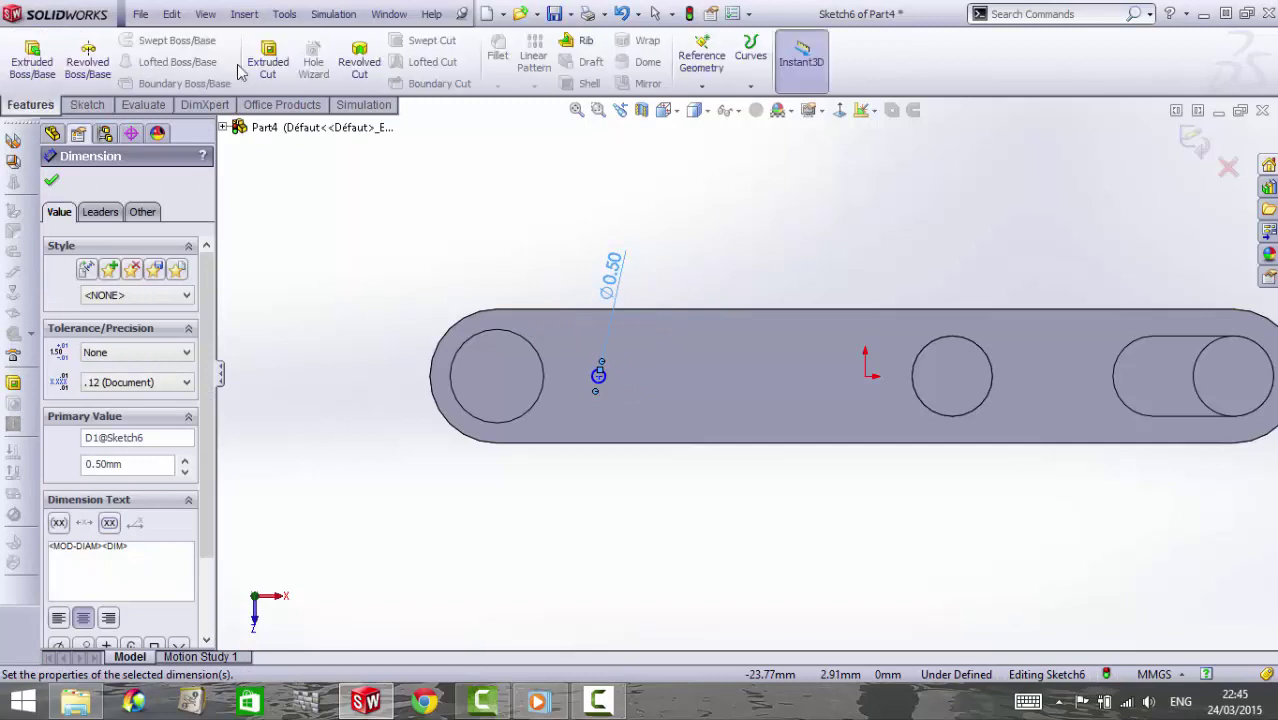
click(268, 60)
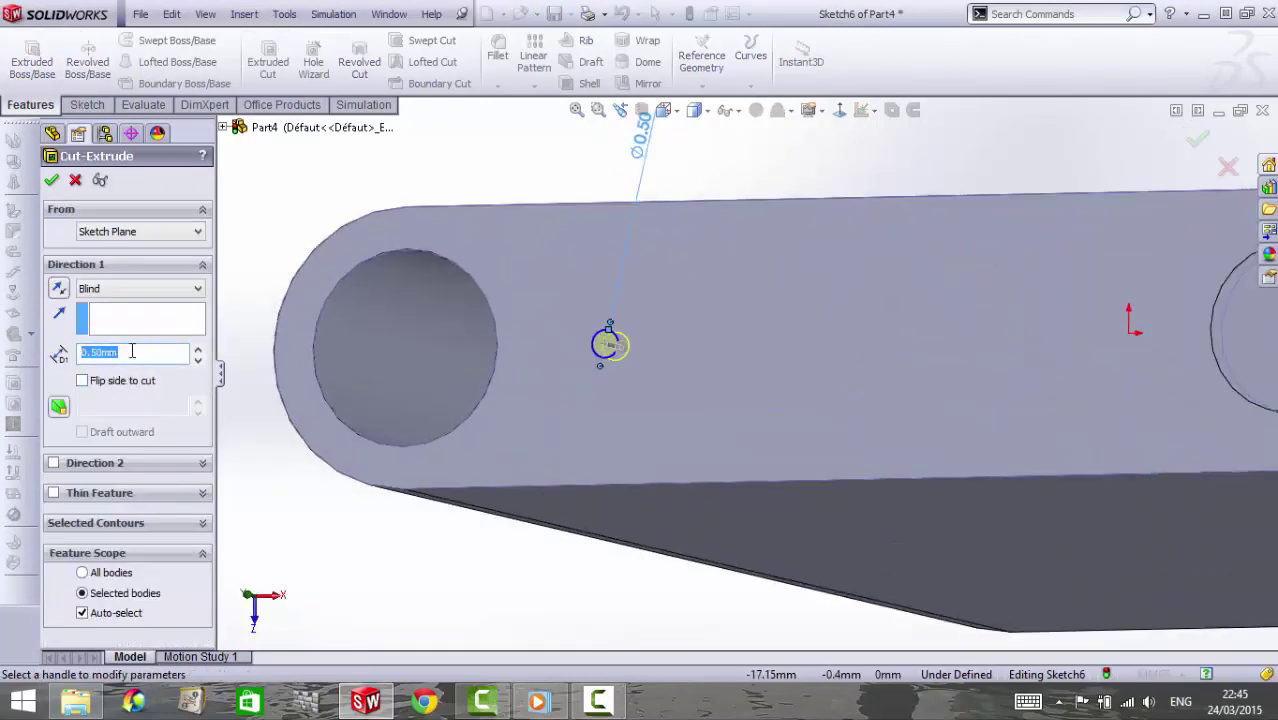
click(51, 180)
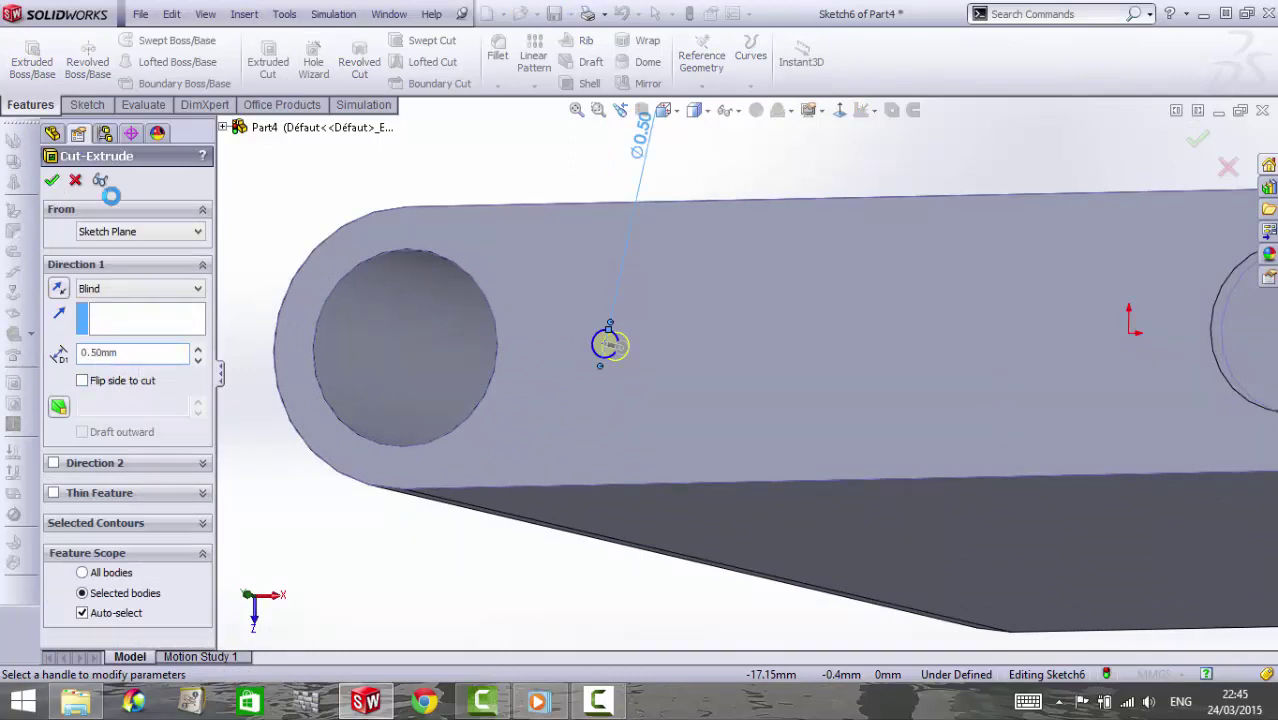
scroll(727, 440, up, 5)
middle_drag(727, 440, 805, 426)
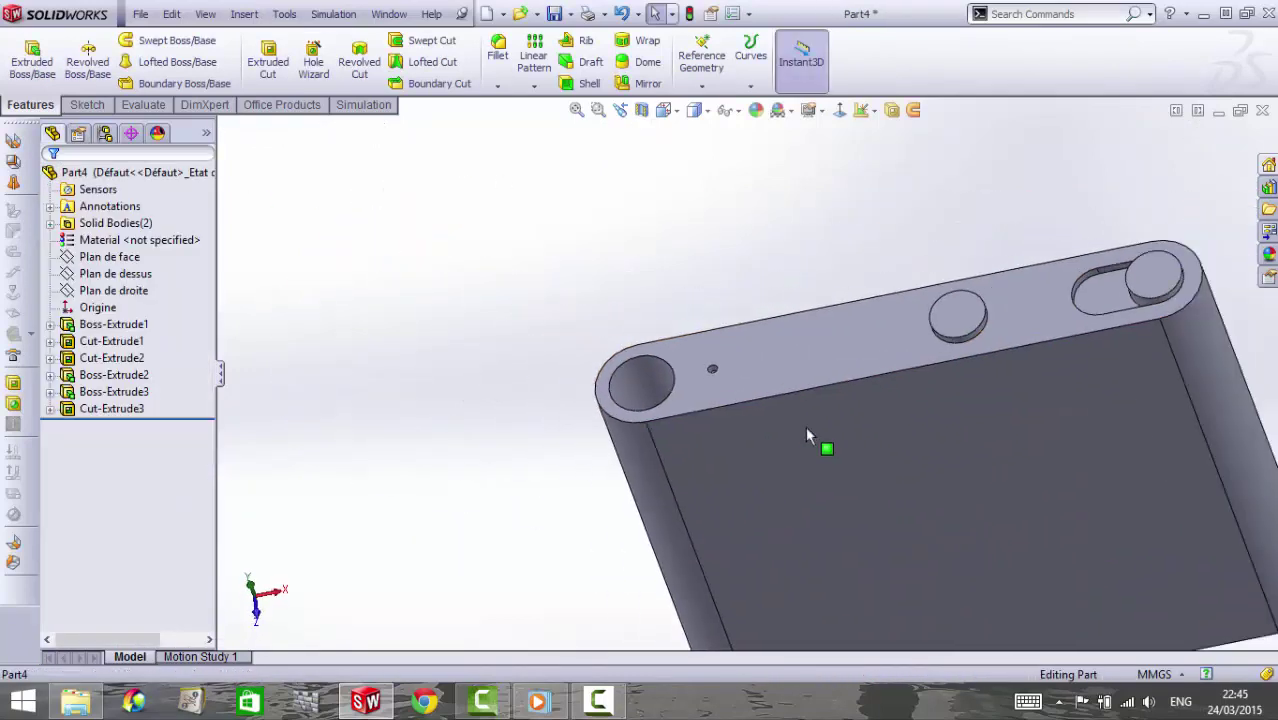
Sketch a circle near the top of the side on the right plane
click(112, 290)
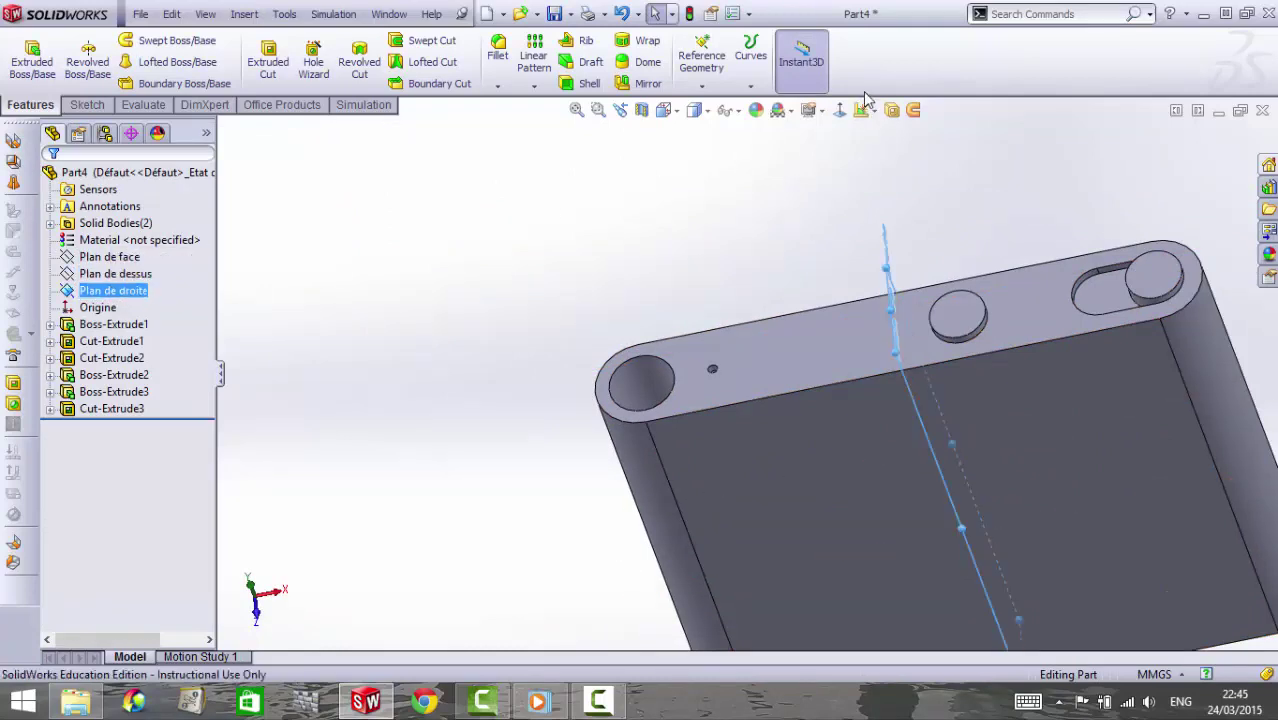
click(839, 110)
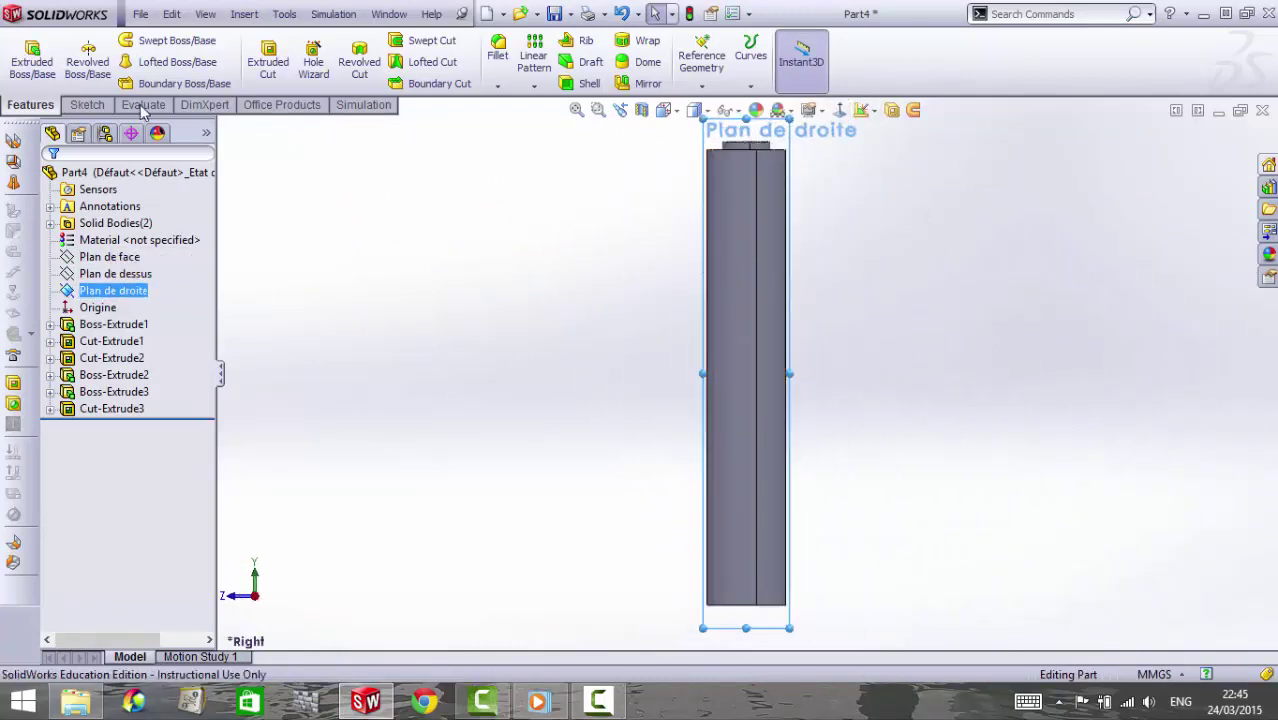
click(87, 105)
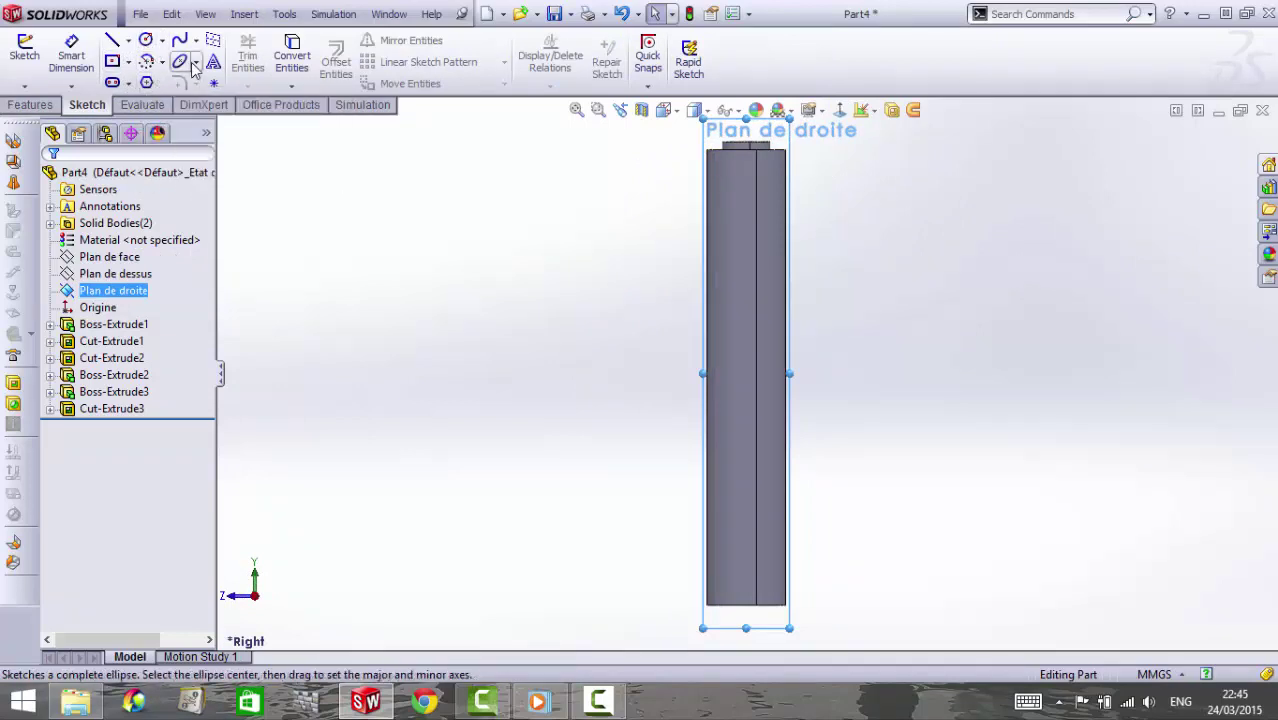
click(152, 45)
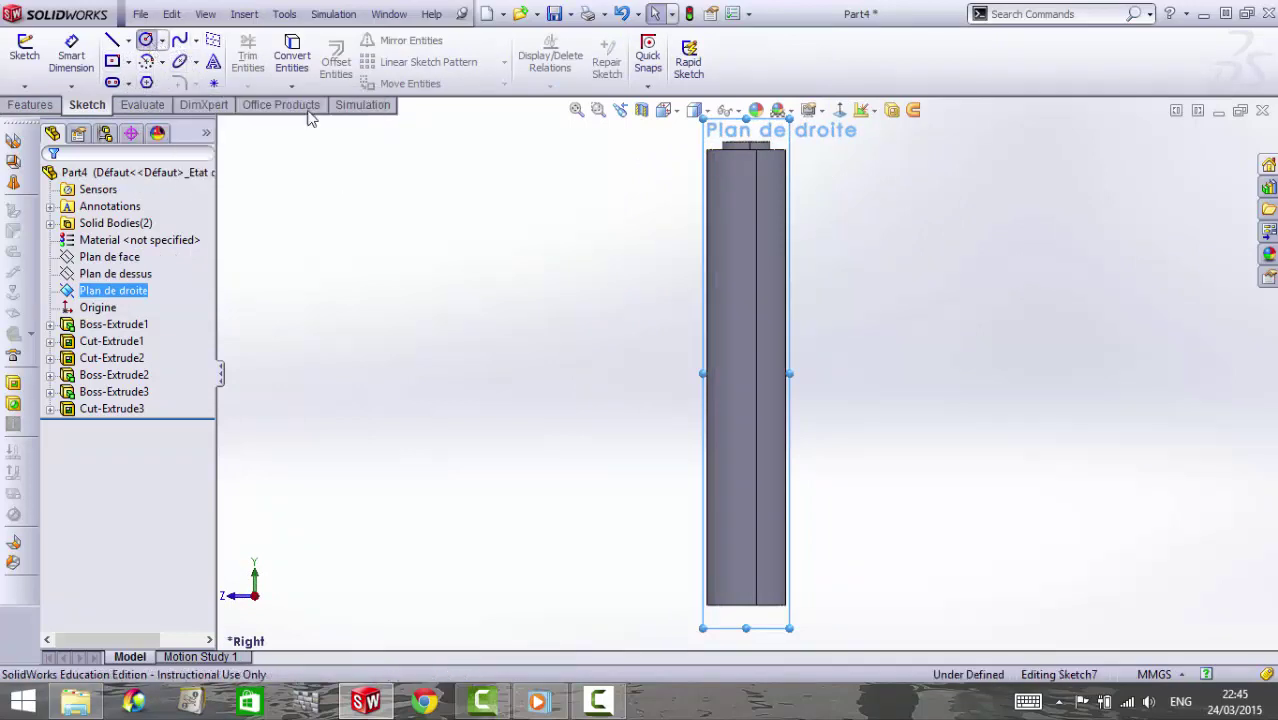
click(716, 215)
click(737, 205)
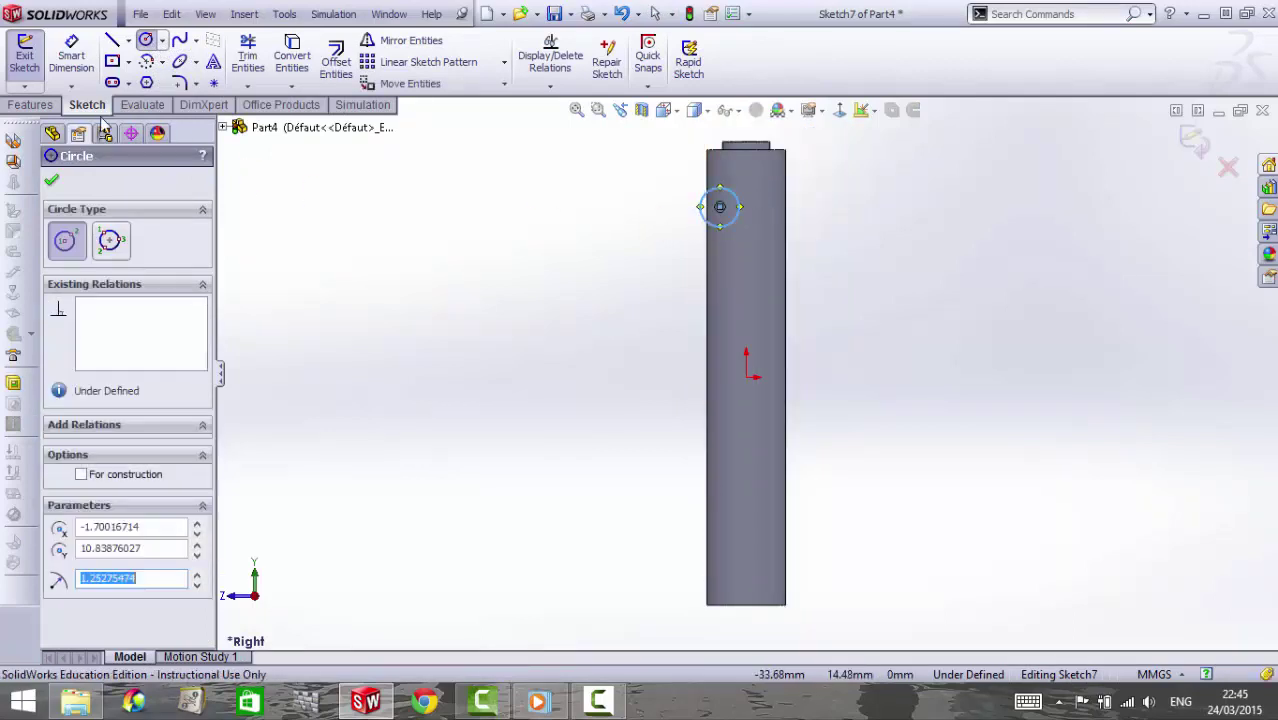
Dimension the circle centre 9.75 mm (7.5+2.25) above the origin and its diameter 10 mm
click(84, 56)
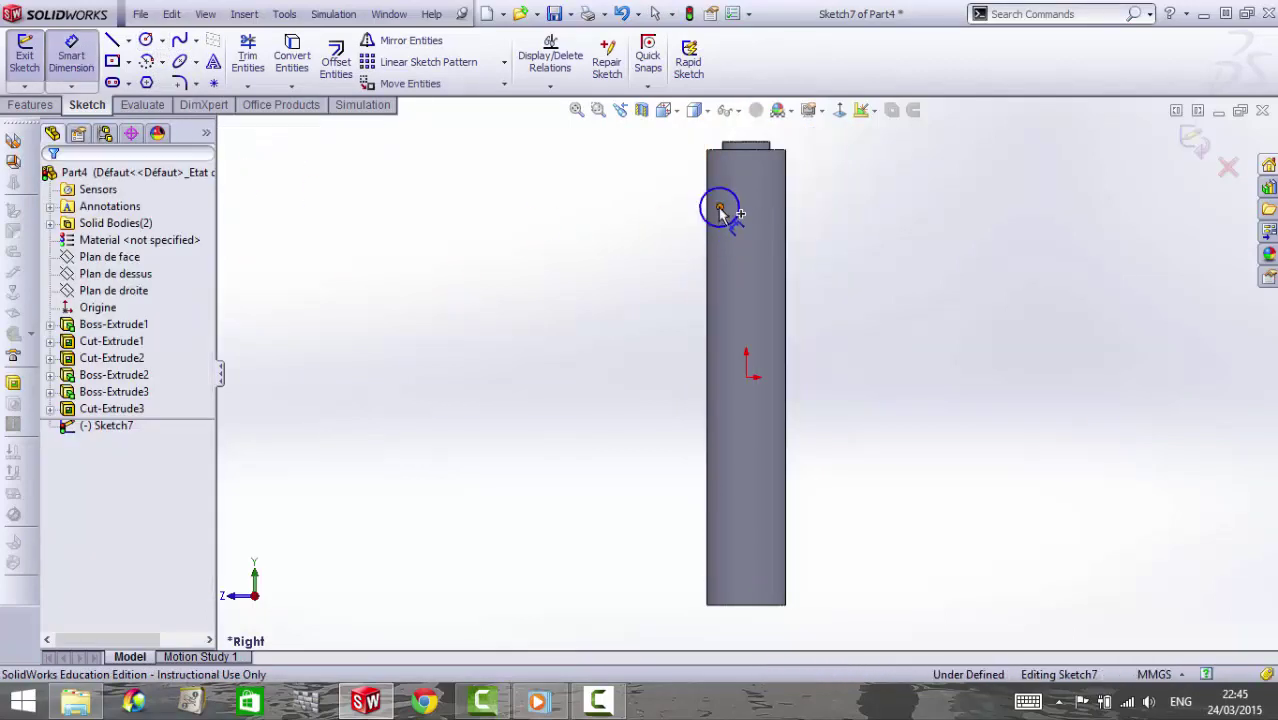
click(719, 208)
click(746, 376)
click(563, 308)
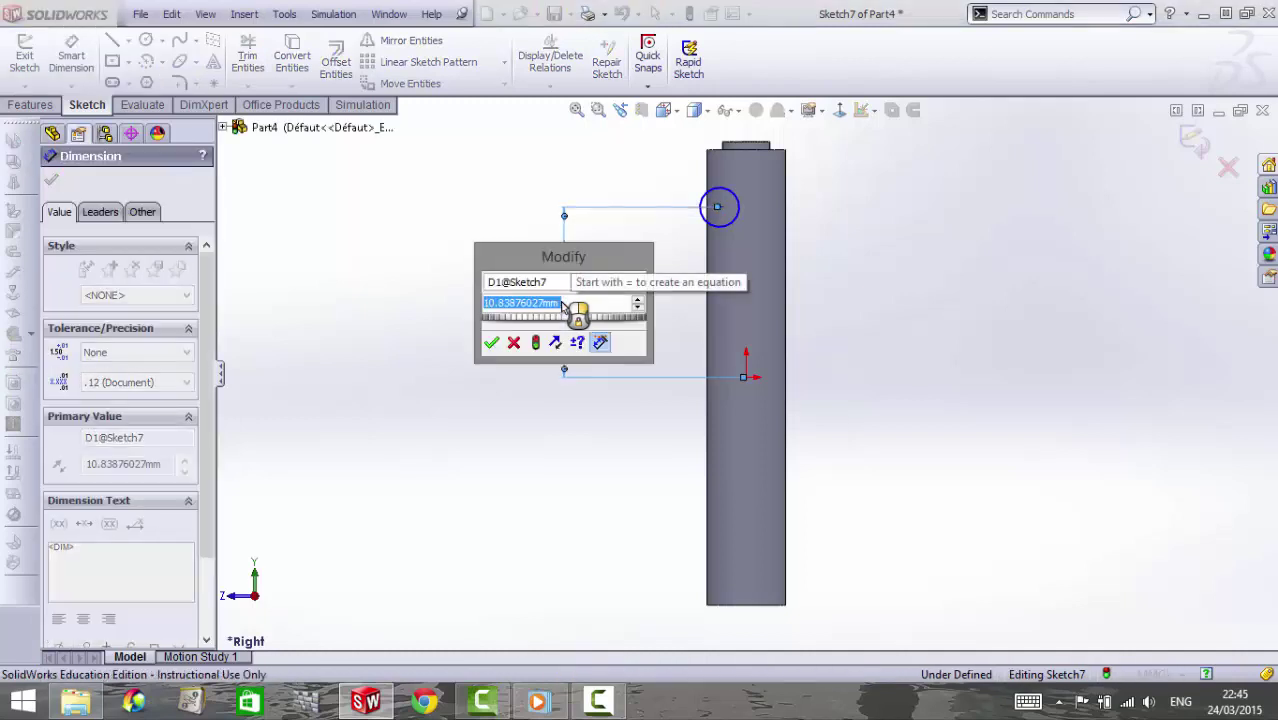
text(7.5)
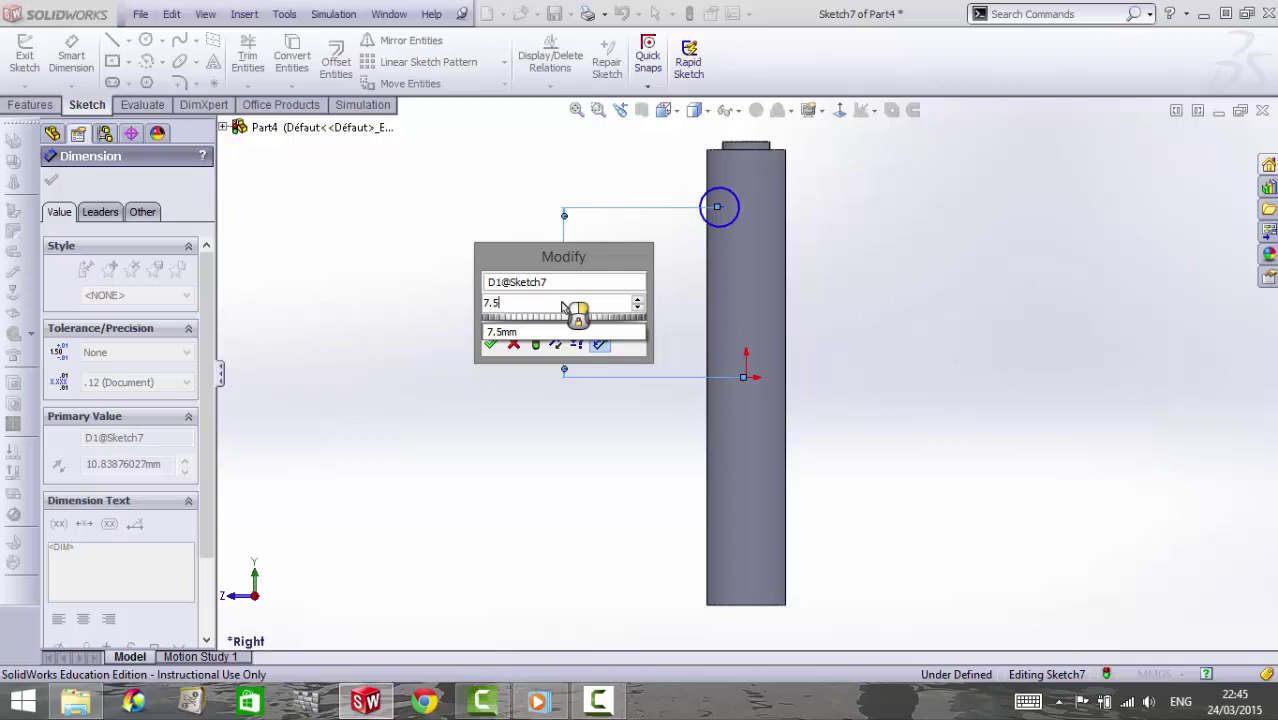
text(+2.25)
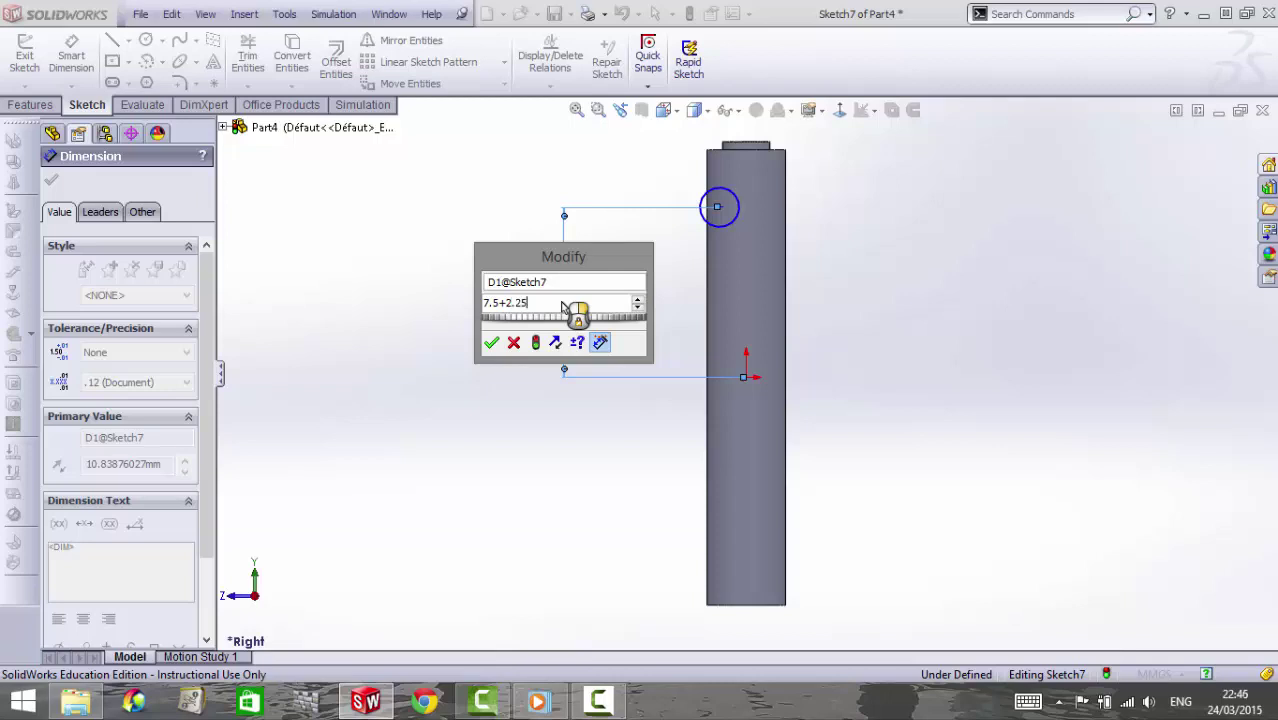
key(Return)
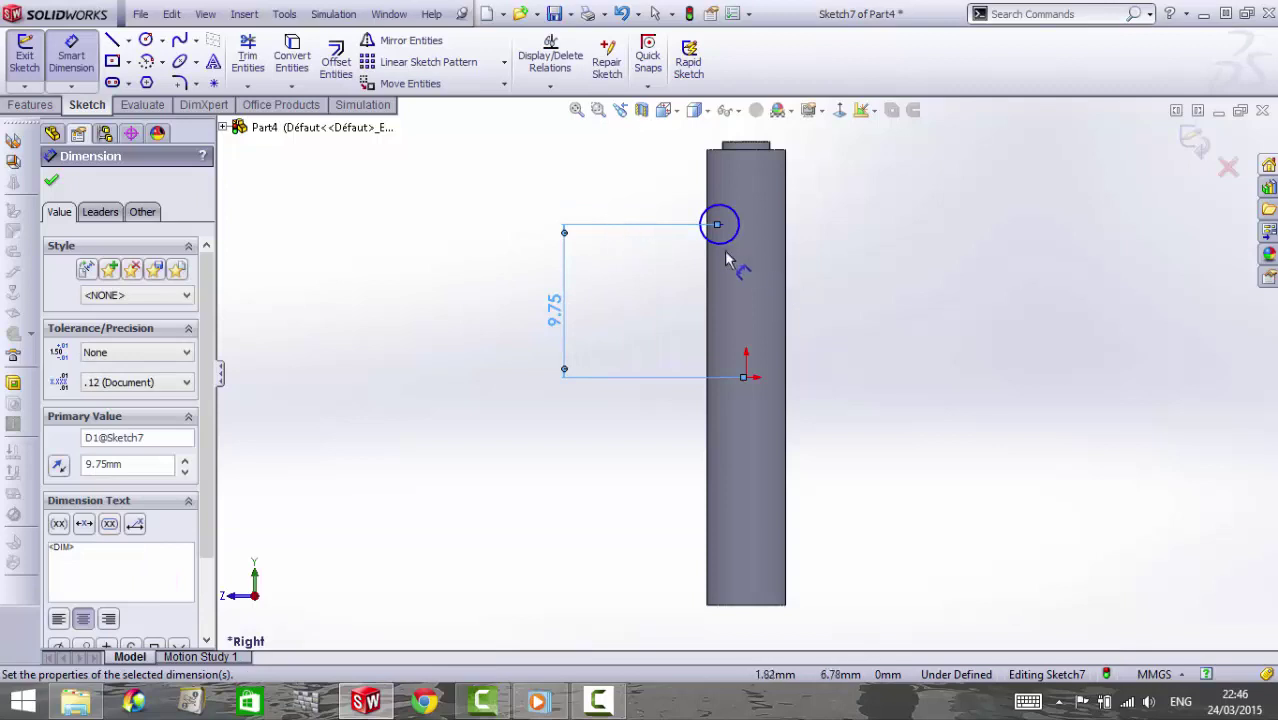
click(729, 240)
click(645, 290)
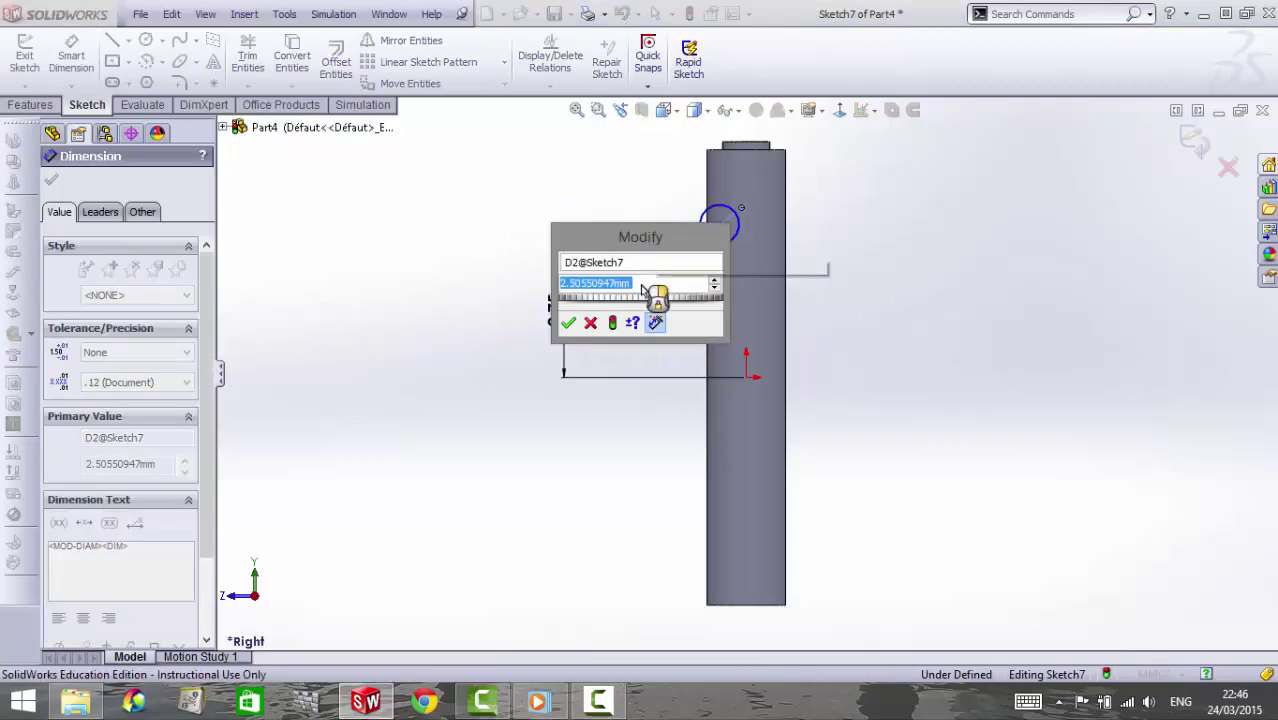
text(10)
key(Return)
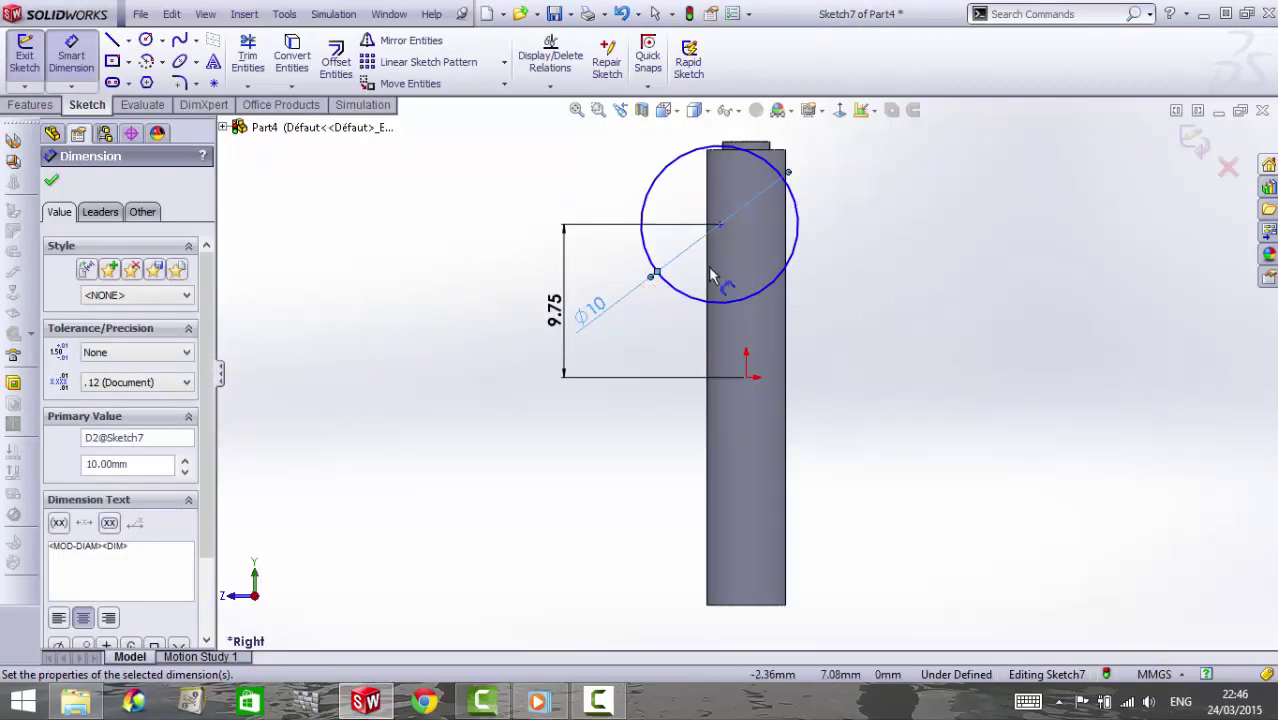
Move the 10 mm circle so its centre sits on the body's right edge
key(Escape)
drag(727, 243, 783, 243)
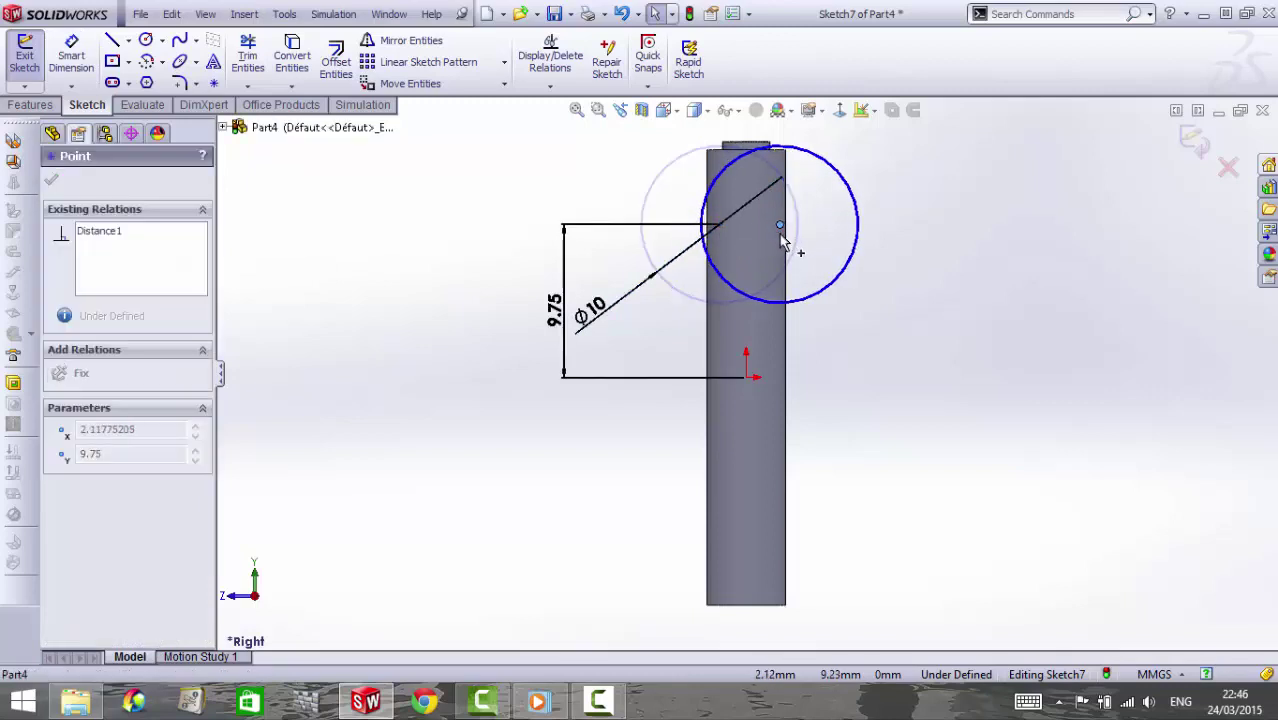
drag(783, 240, 756, 242)
scroll(764, 250, down, 4)
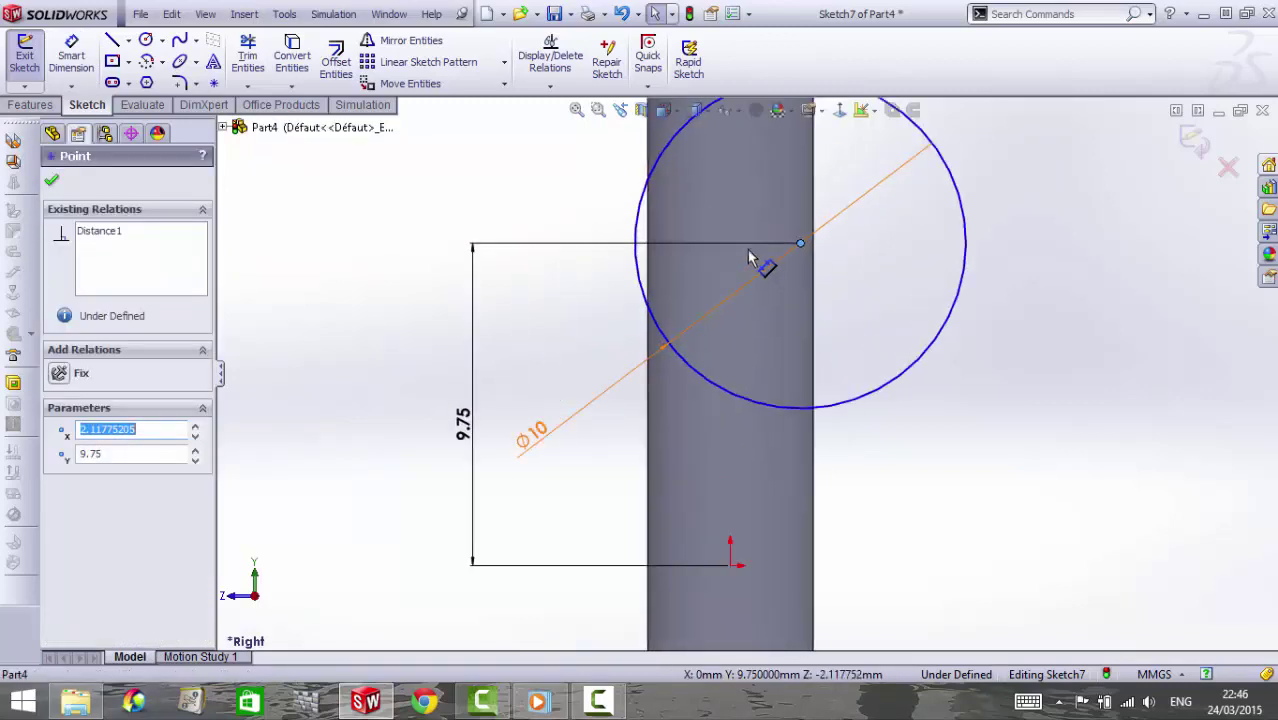
Draw an ordinary vertical line along the body's left edge
click(127, 41)
click(155, 79)
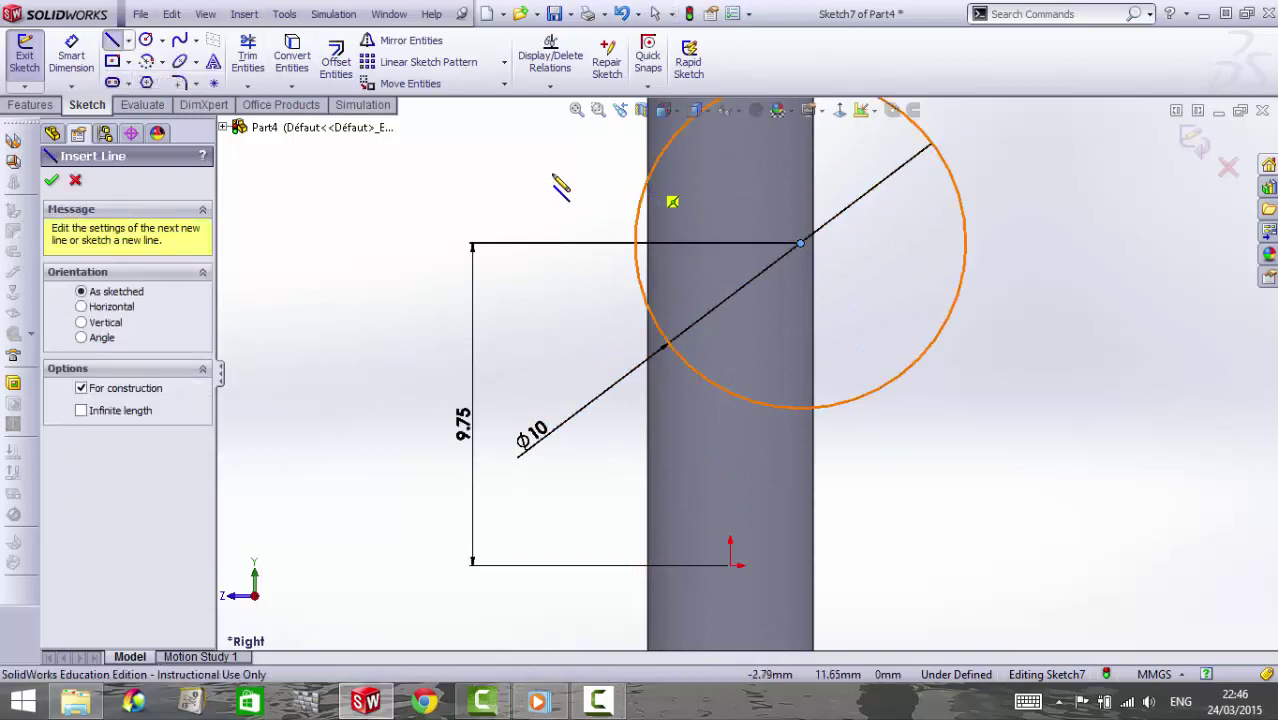
click(128, 41)
click(145, 58)
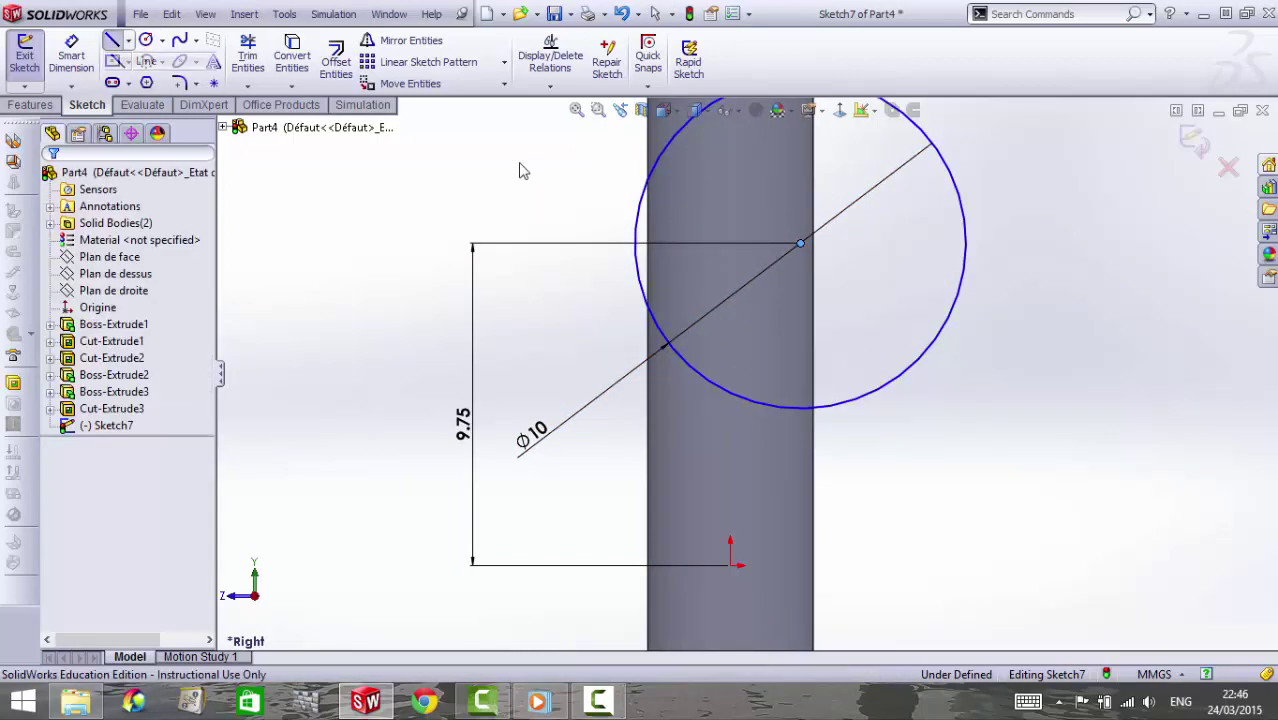
drag(652, 192, 660, 306)
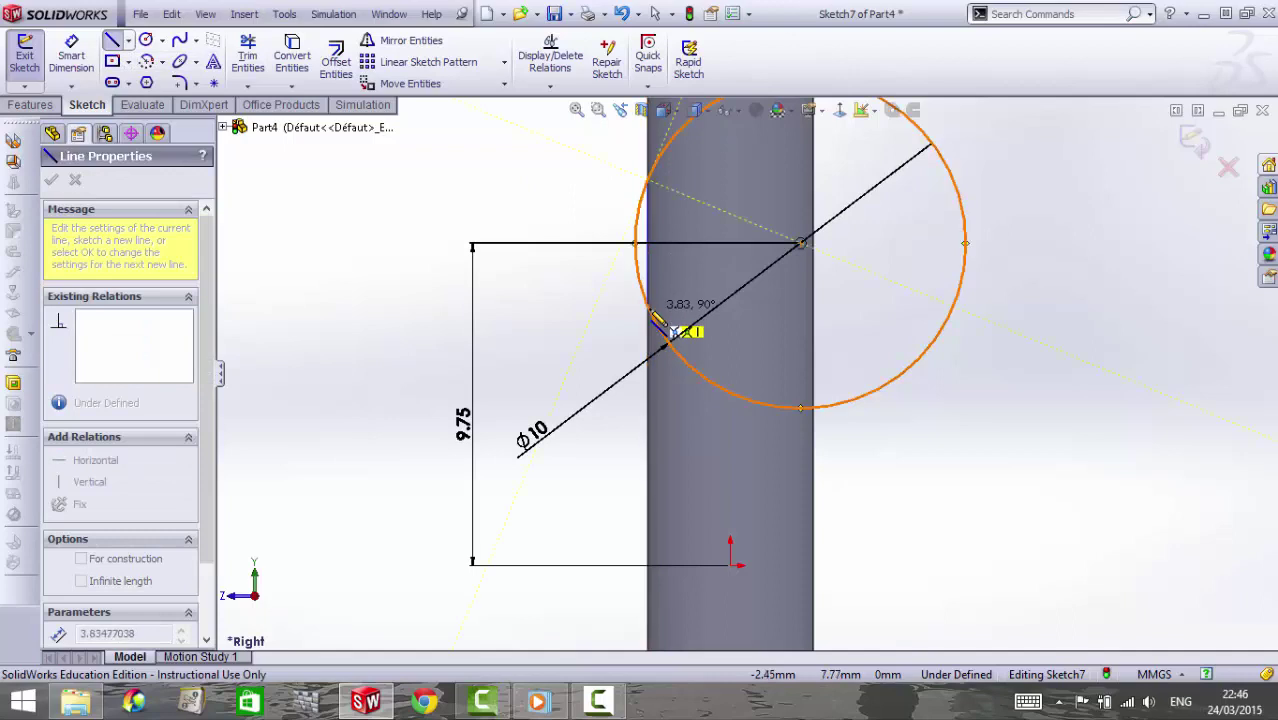
key(Escape)
Dimension the vertical line to 4.50 mm, fully defining Sketch7
click(72, 62)
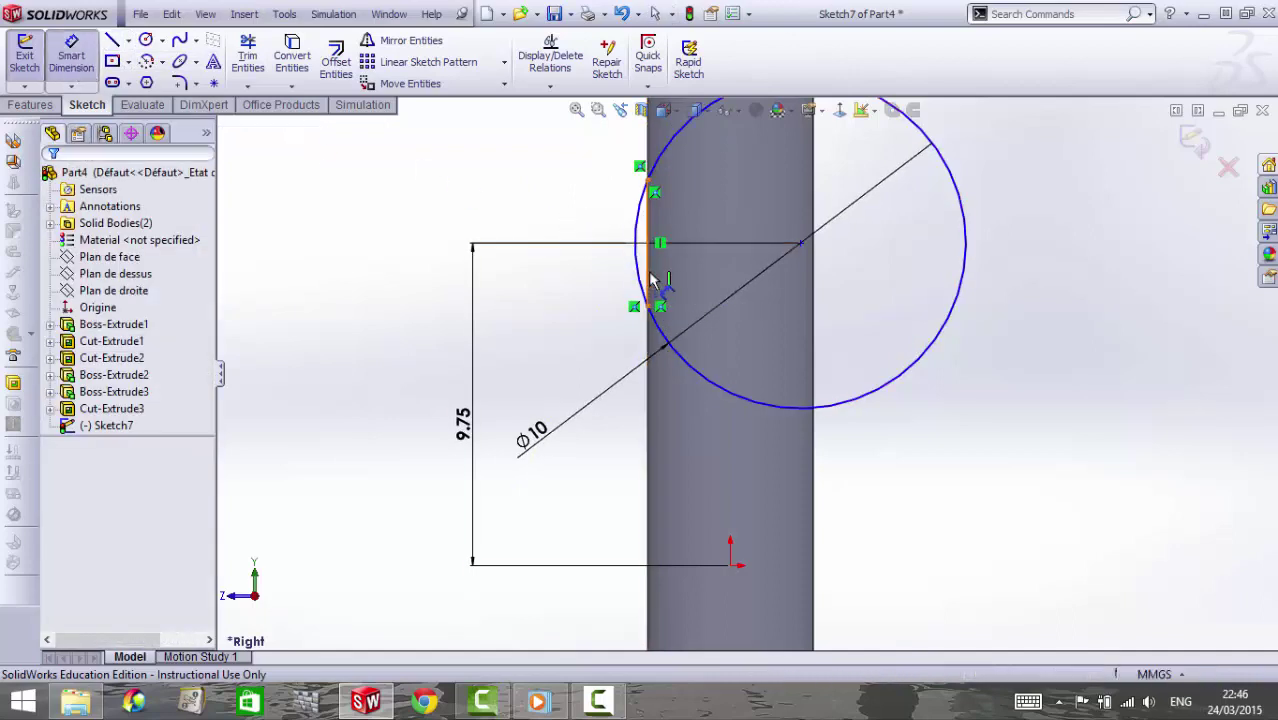
click(651, 275)
click(549, 278)
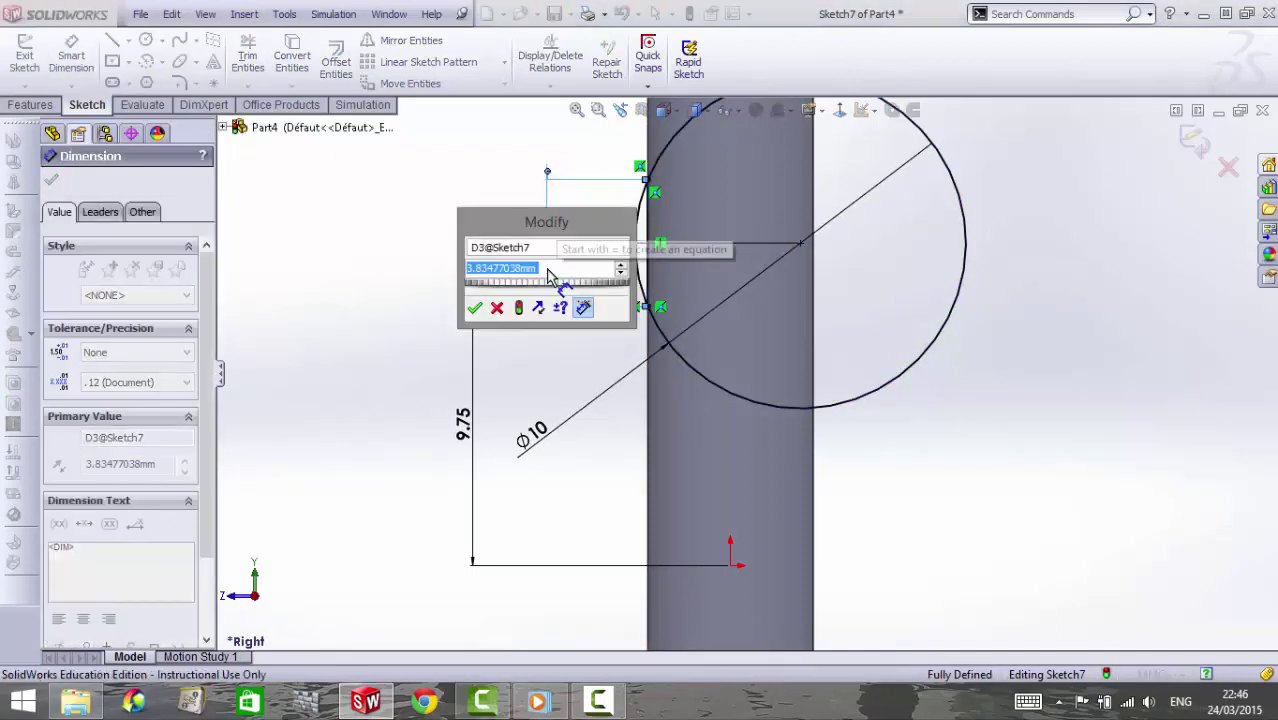
text(4.5)
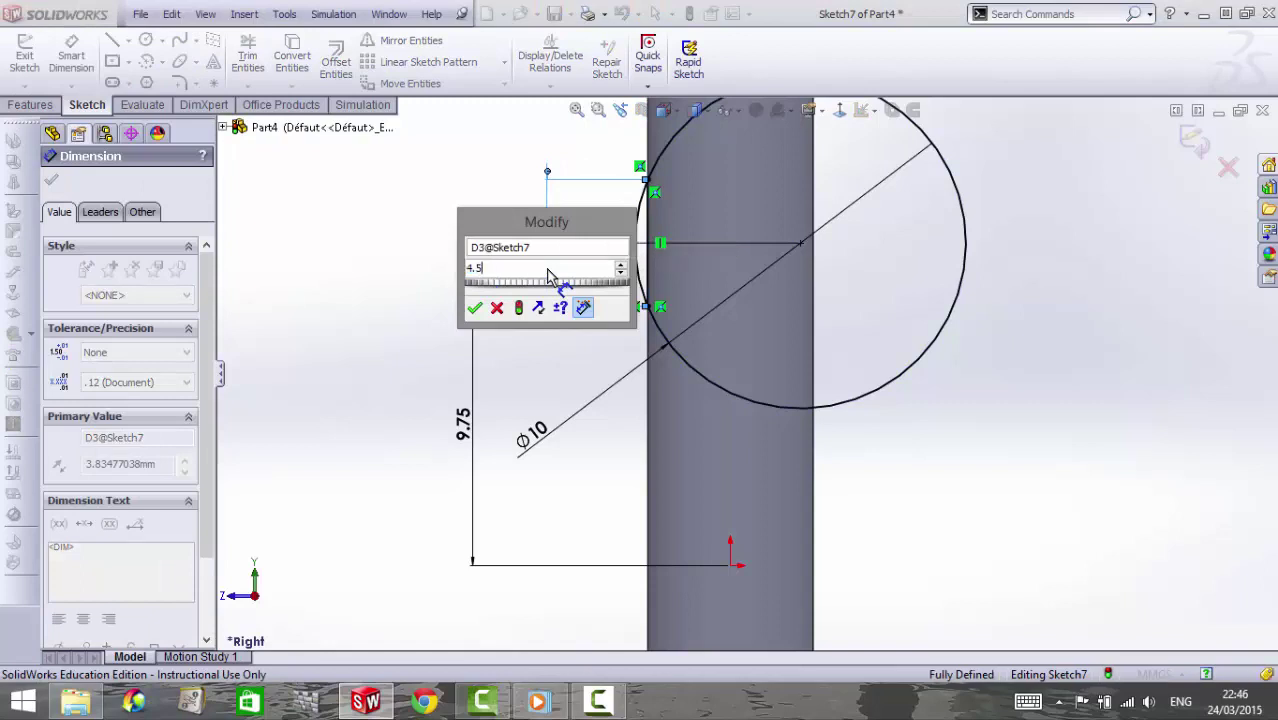
key(Return)
key(Escape)
scroll(710, 296, up, 1)
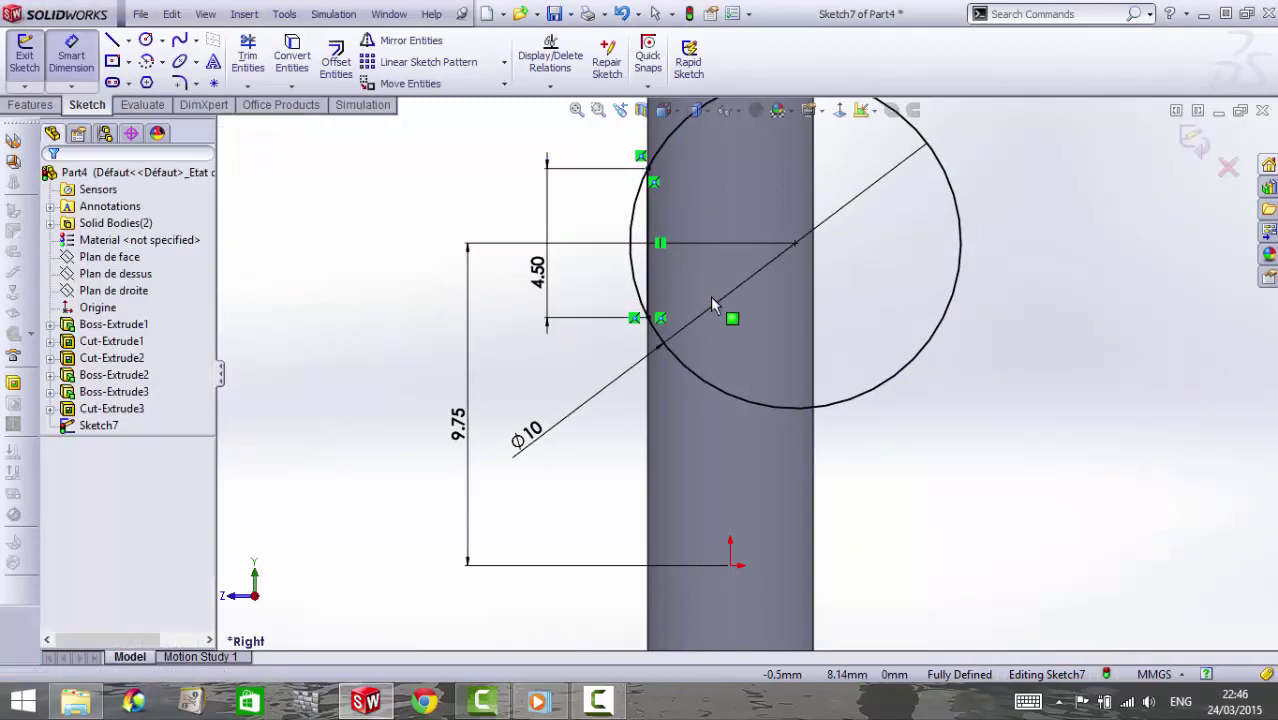
scroll(710, 296, up, 3)
mouse_move(710, 380)
middle_down()
mouse_move(733, 447)
mouse_move(650, 451)
mouse_move(759, 403)
middle_up()
Trim the circle and draw a horizontal centreline leftward from the origin
click(248, 56)
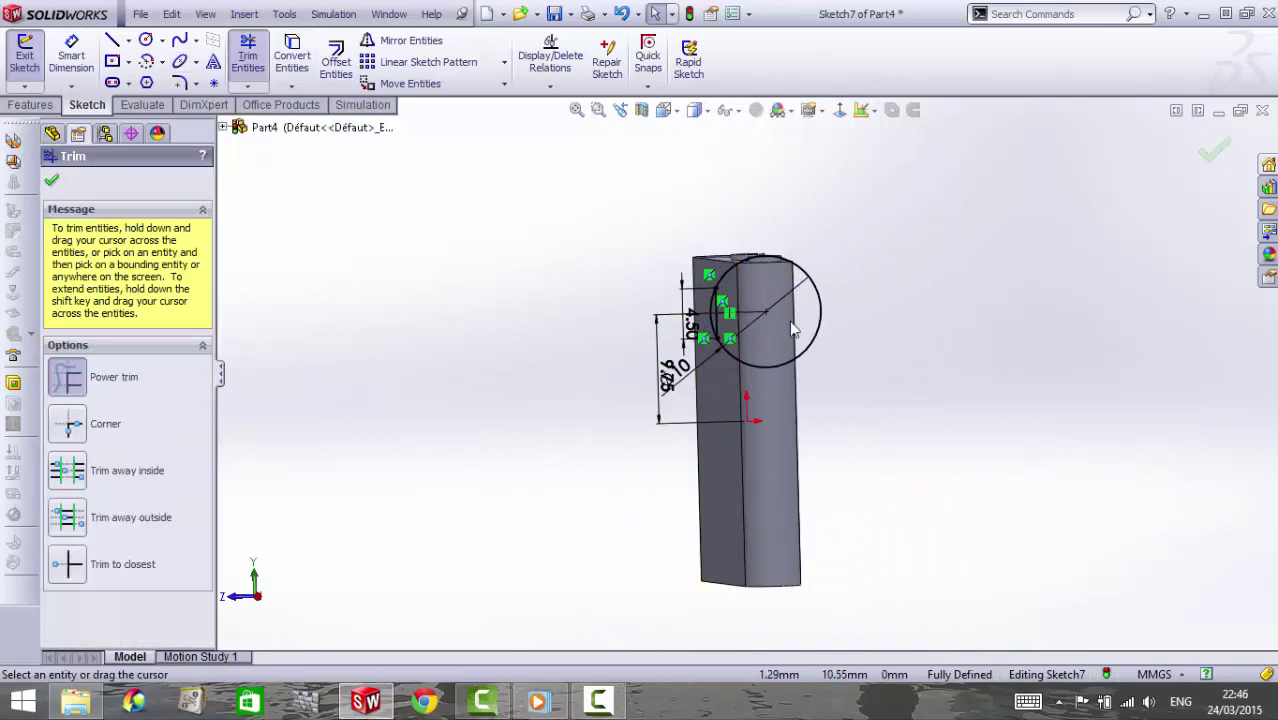
scroll(805, 388, down, 2)
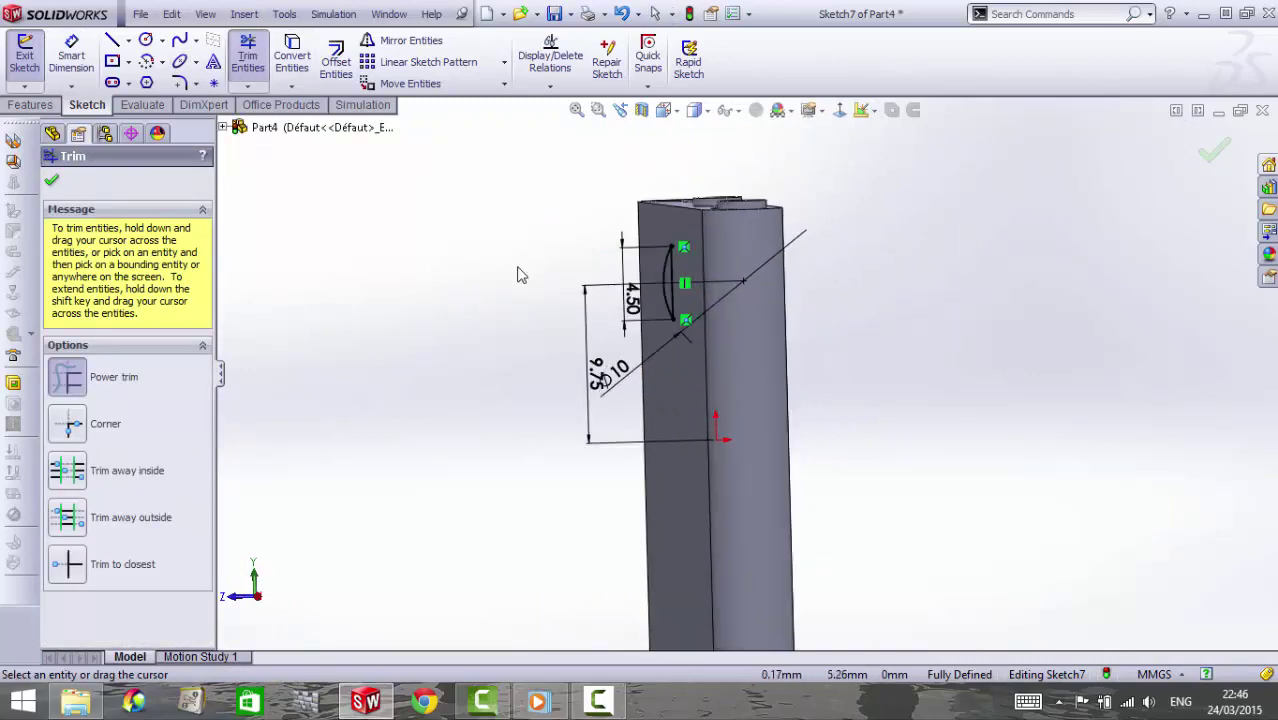
click(128, 83)
click(128, 40)
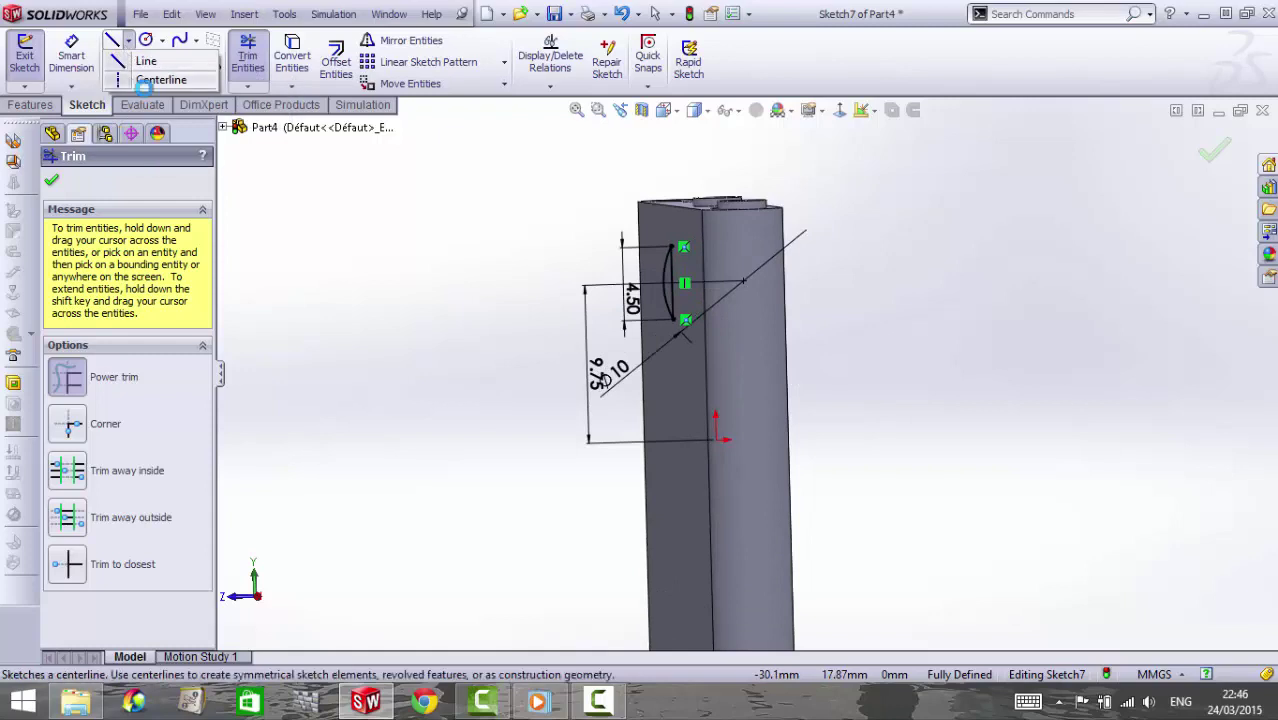
click(165, 78)
click(716, 440)
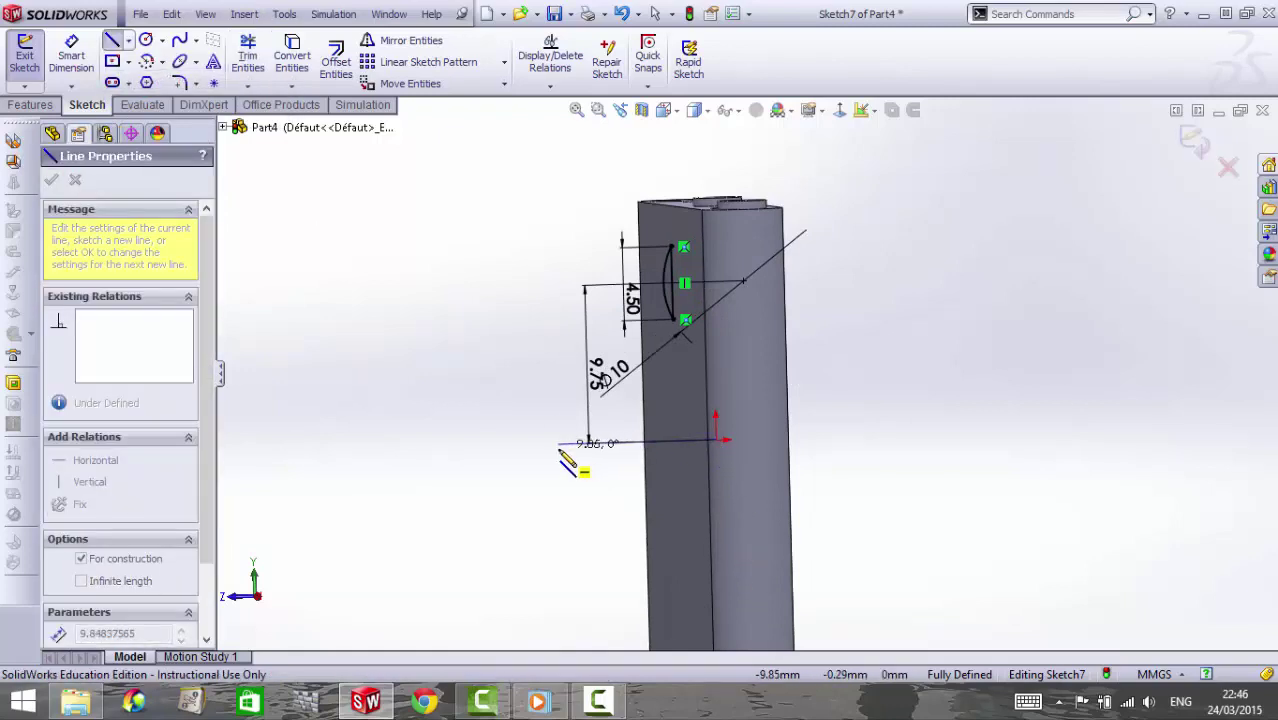
click(558, 443)
key(Escape)
Revolve the profile 360° around the centreline into Revolve1
click(30, 104)
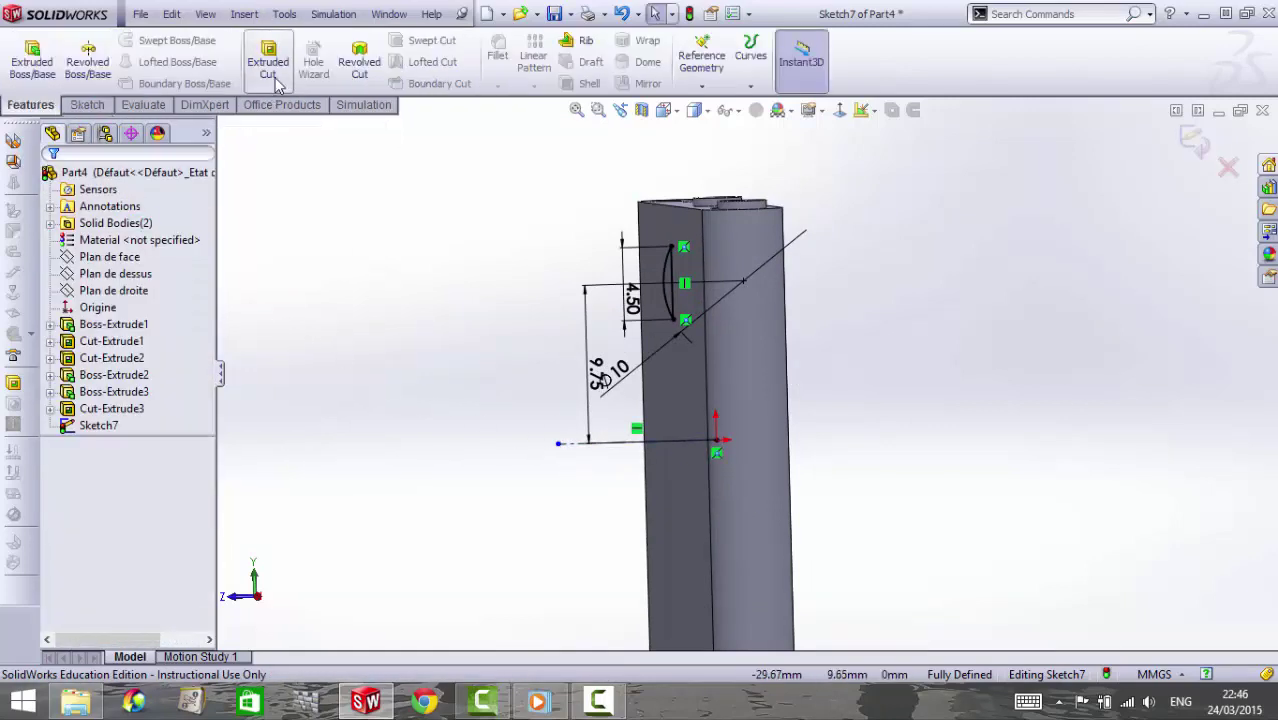
click(53, 72)
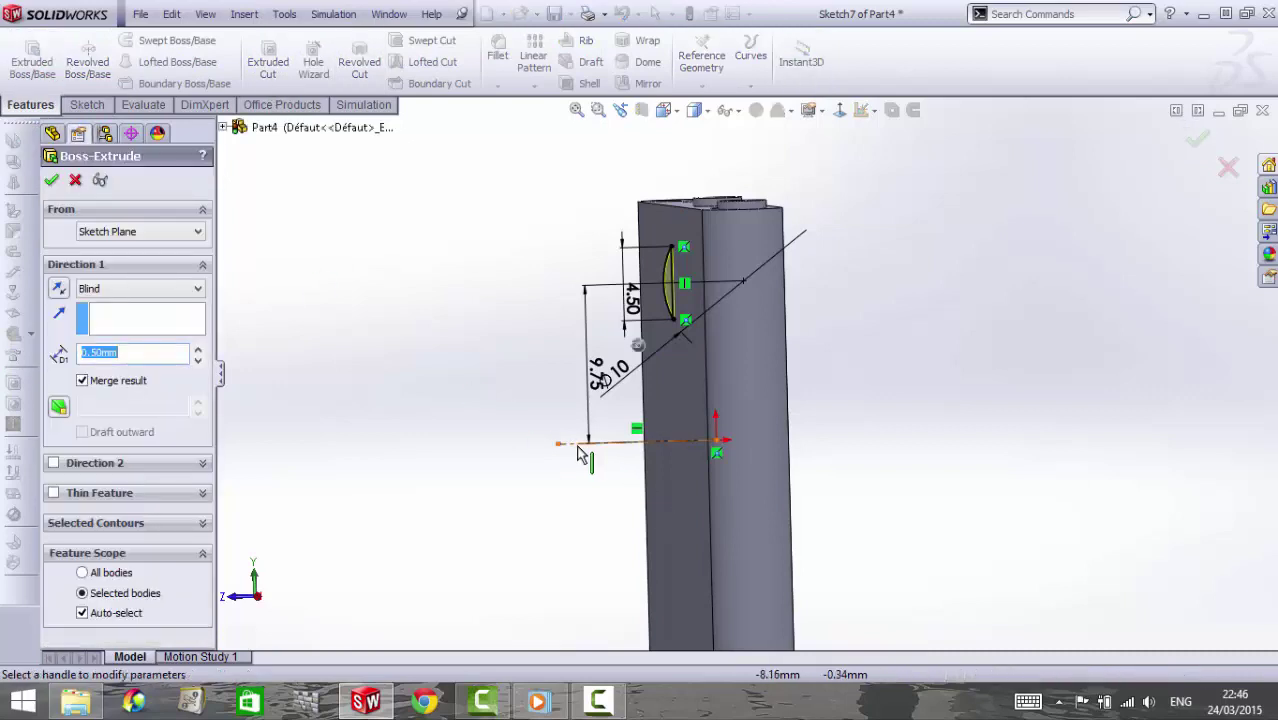
click(76, 181)
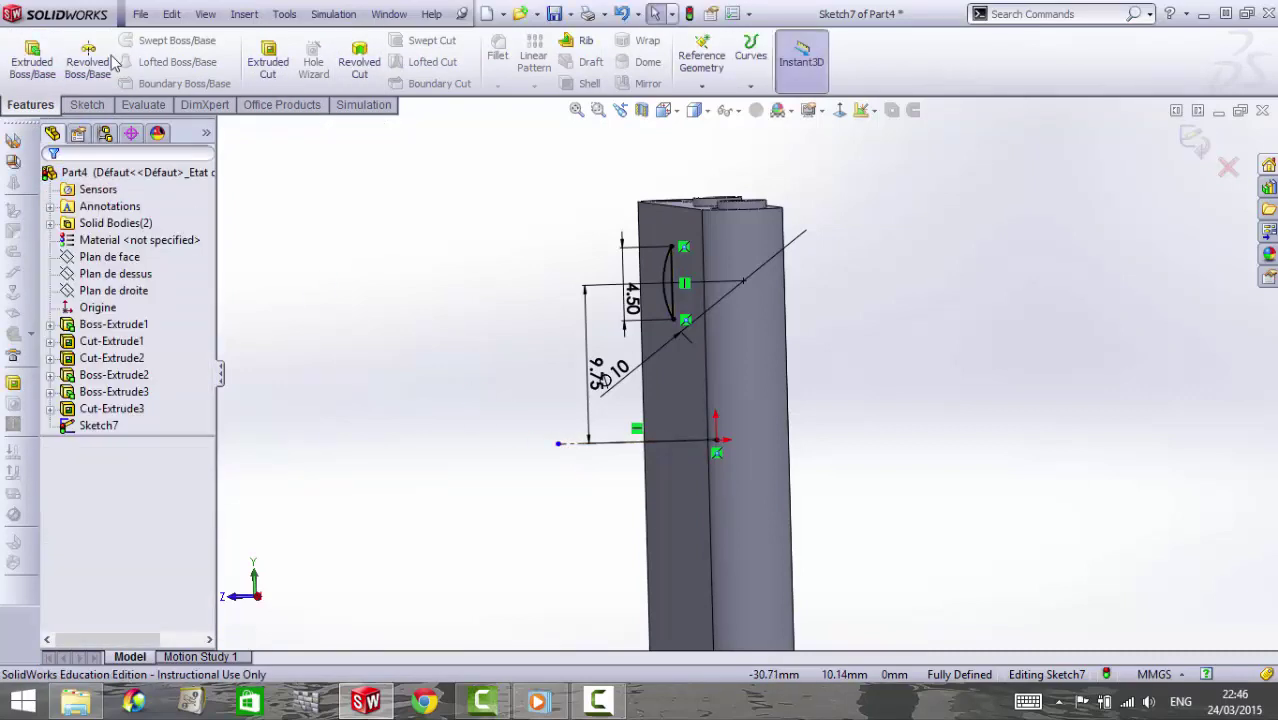
click(88, 62)
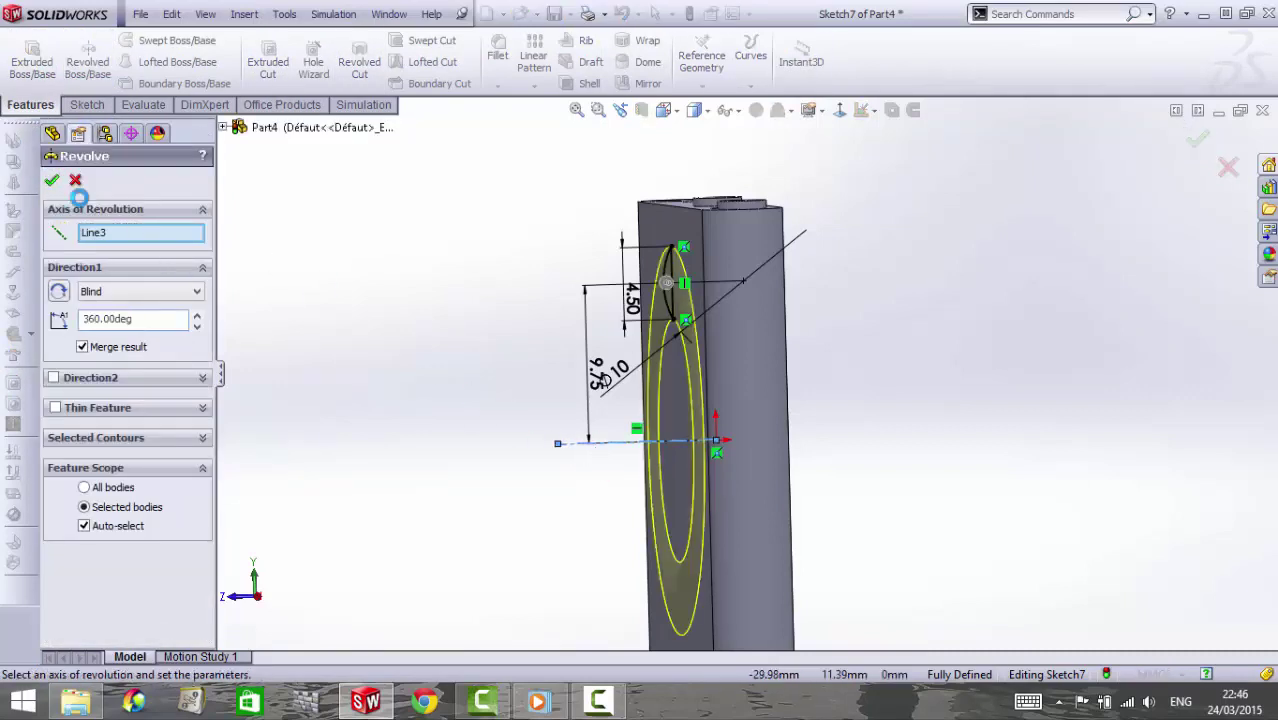
middle_drag(562, 359, 791, 455)
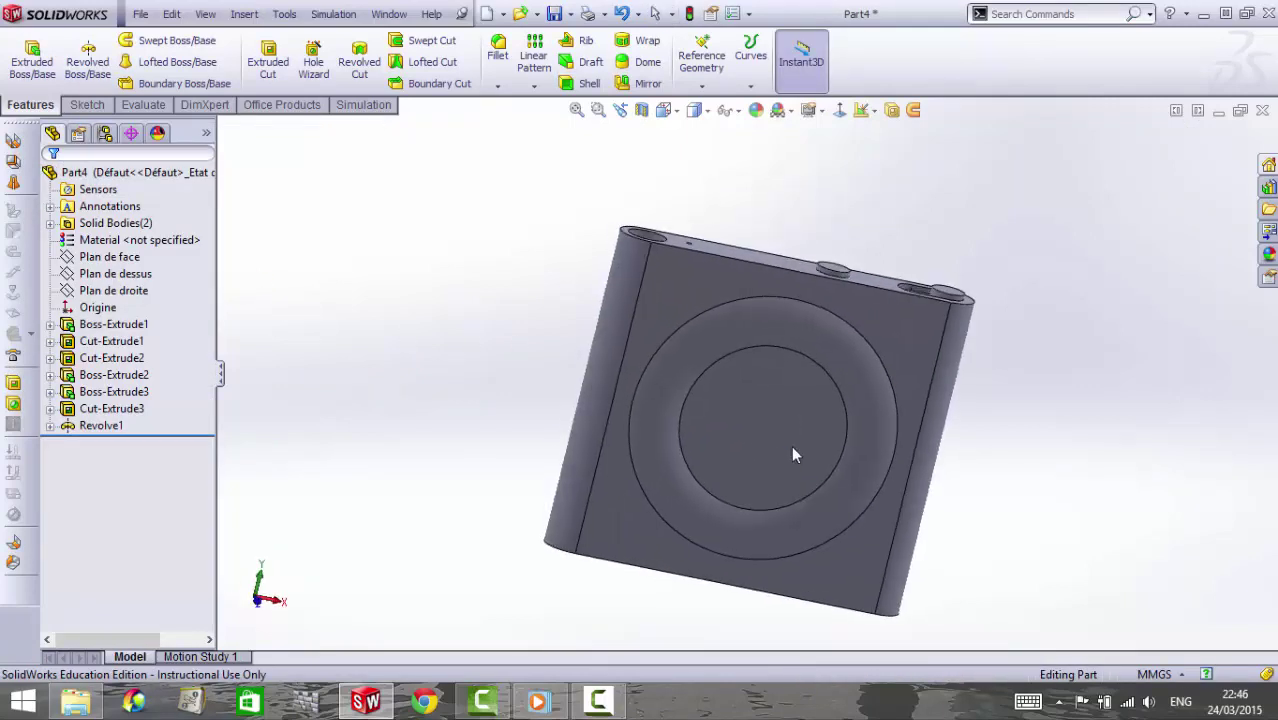
Select the Plan de dessus plane and view it normal
click(793, 455)
click(855, 140)
mouse_move(882, 280)
middle_down()
mouse_move(944, 445)
mouse_move(919, 439)
mouse_move(839, 474)
mouse_move(776, 312)
middle_up()
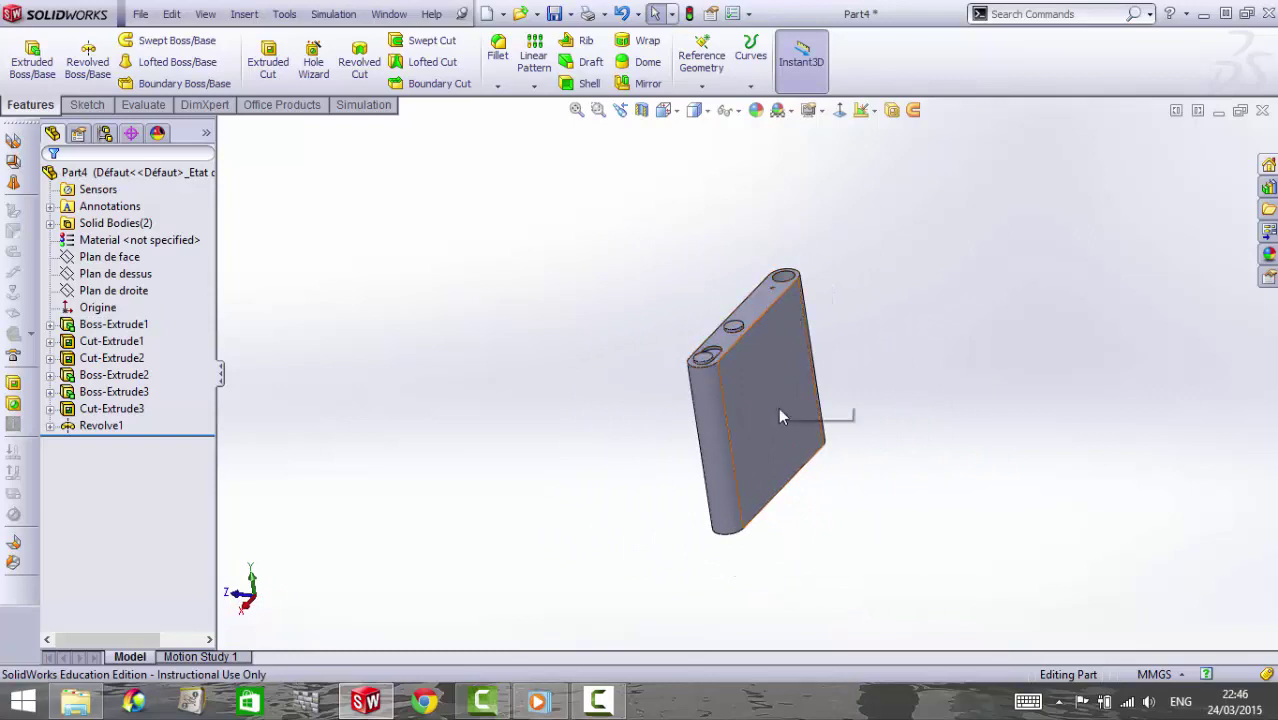
click(130, 274)
key(ctrl+8)
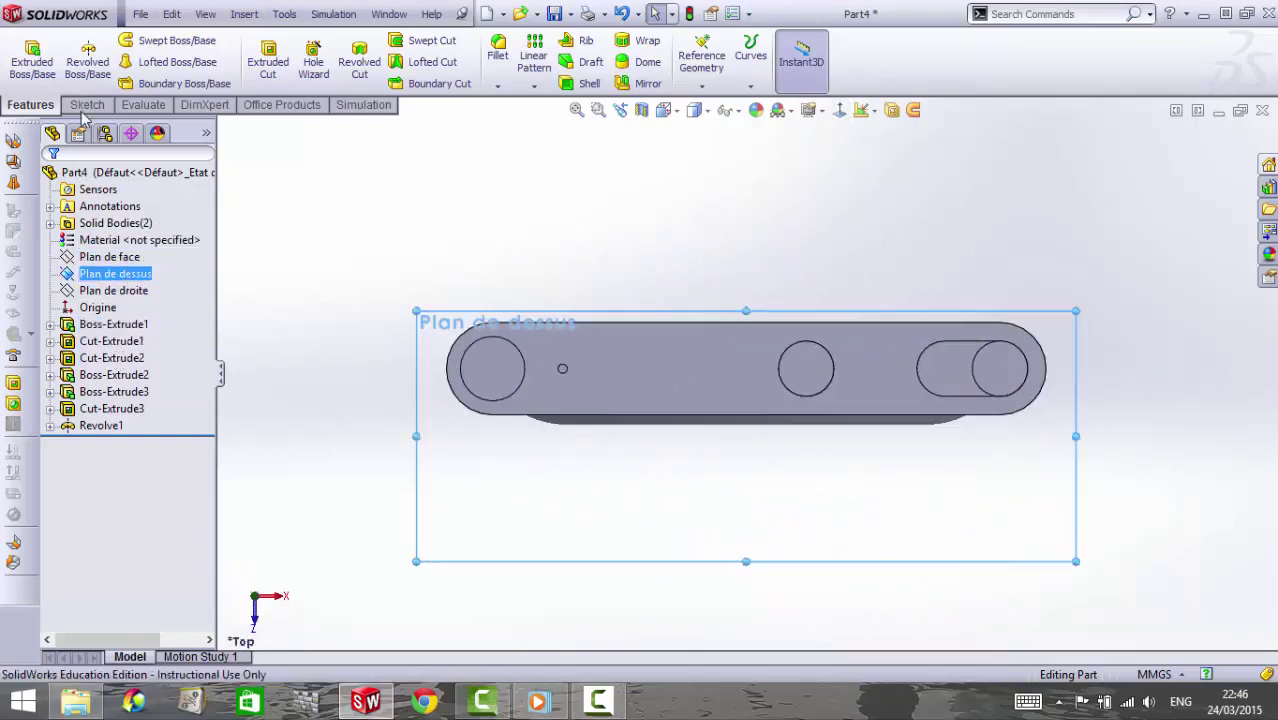
click(89, 105)
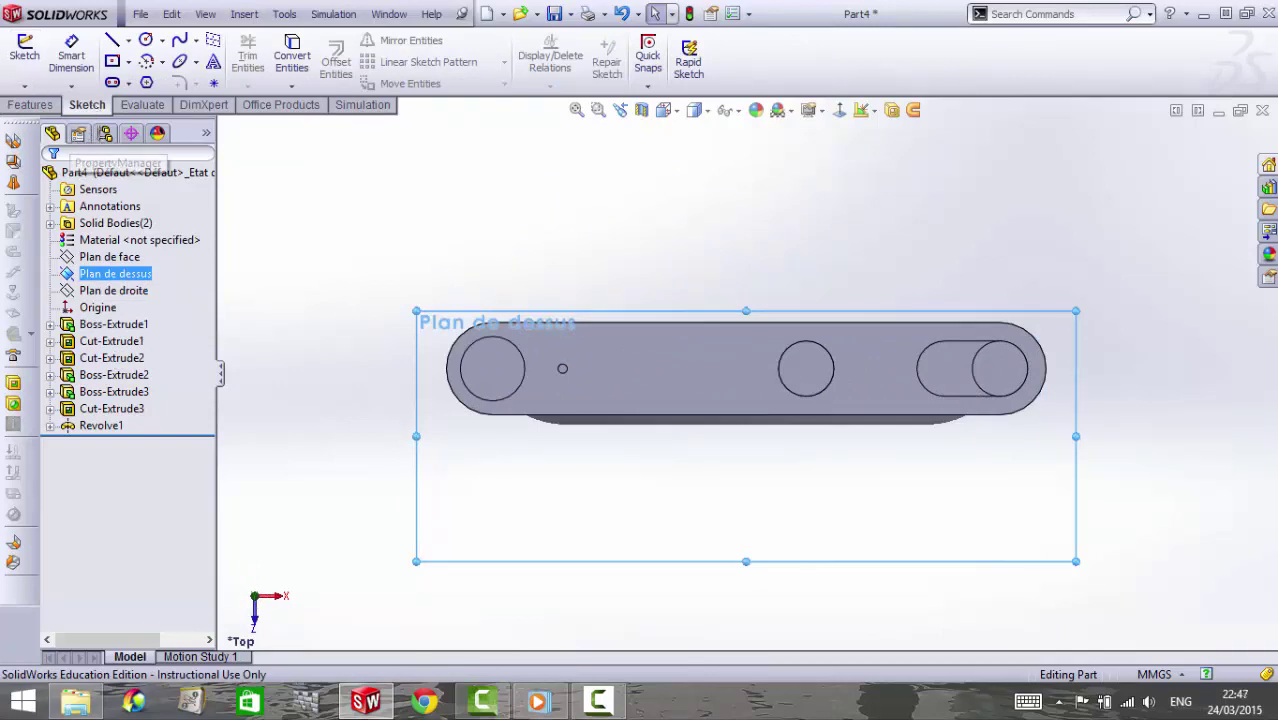
Draw a thin centre rectangle above the body on the top plane
click(128, 62)
click(128, 41)
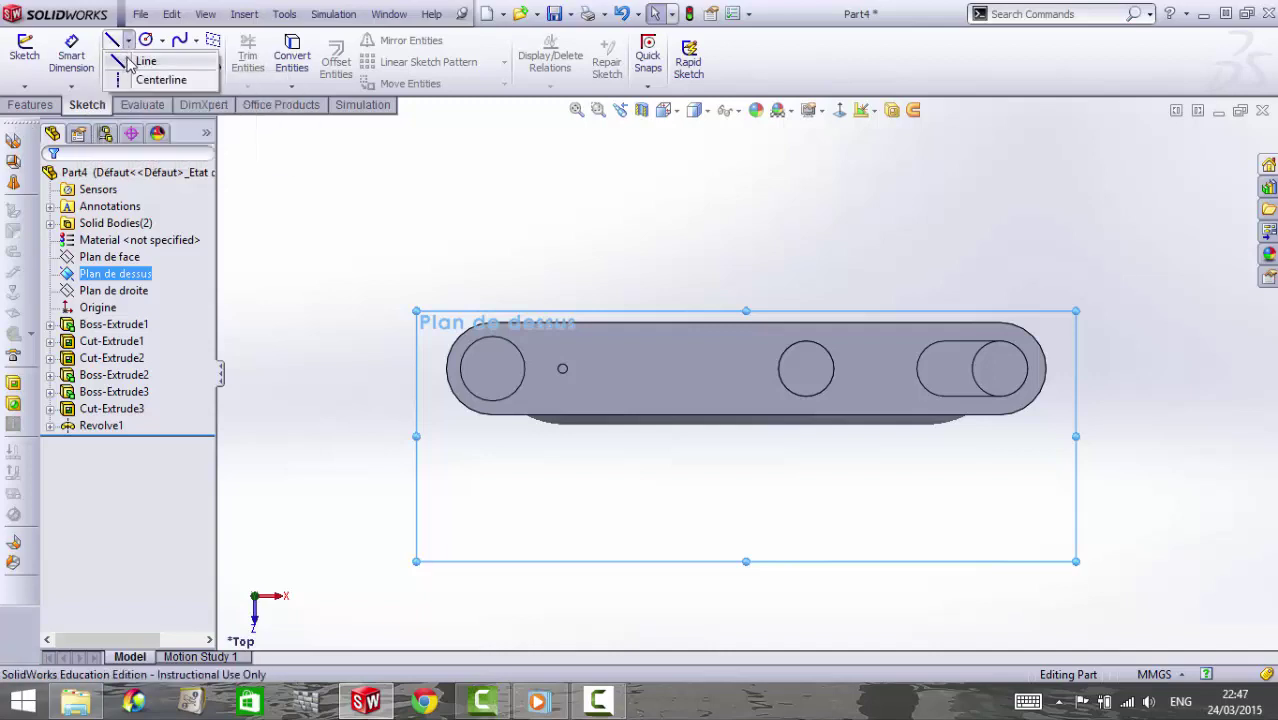
click(130, 61)
click(128, 62)
click(150, 101)
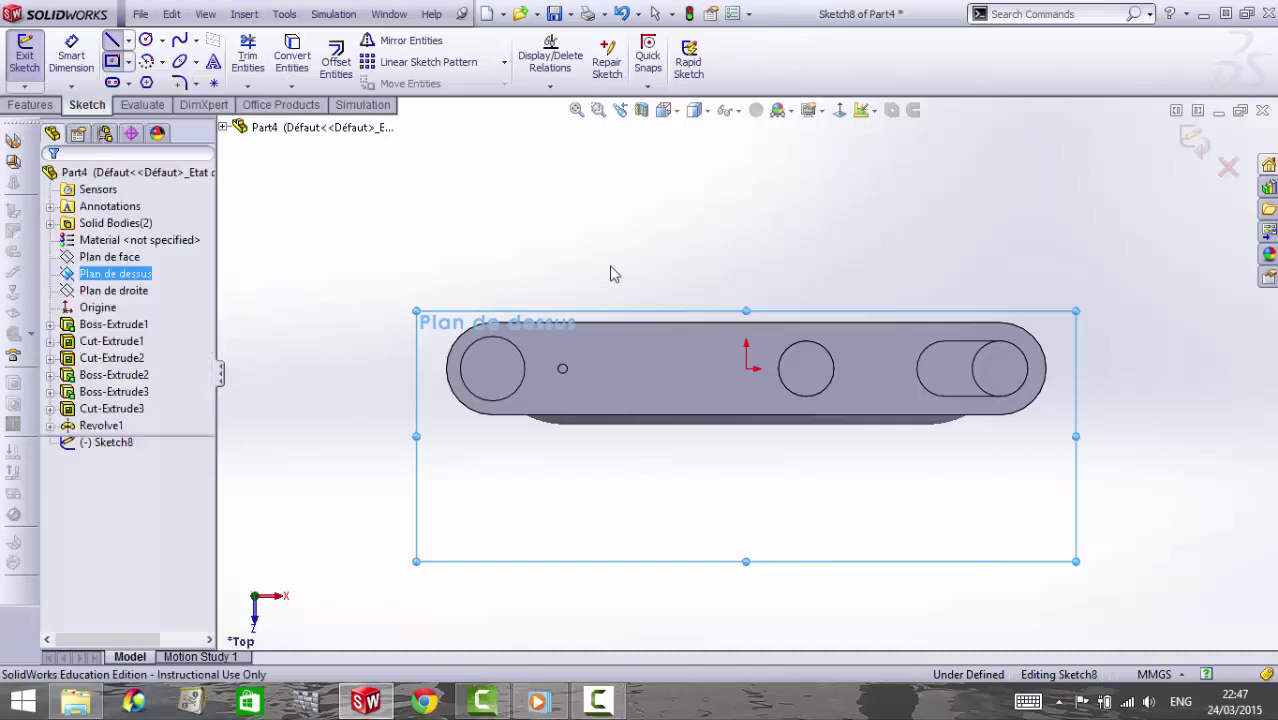
click(746, 303)
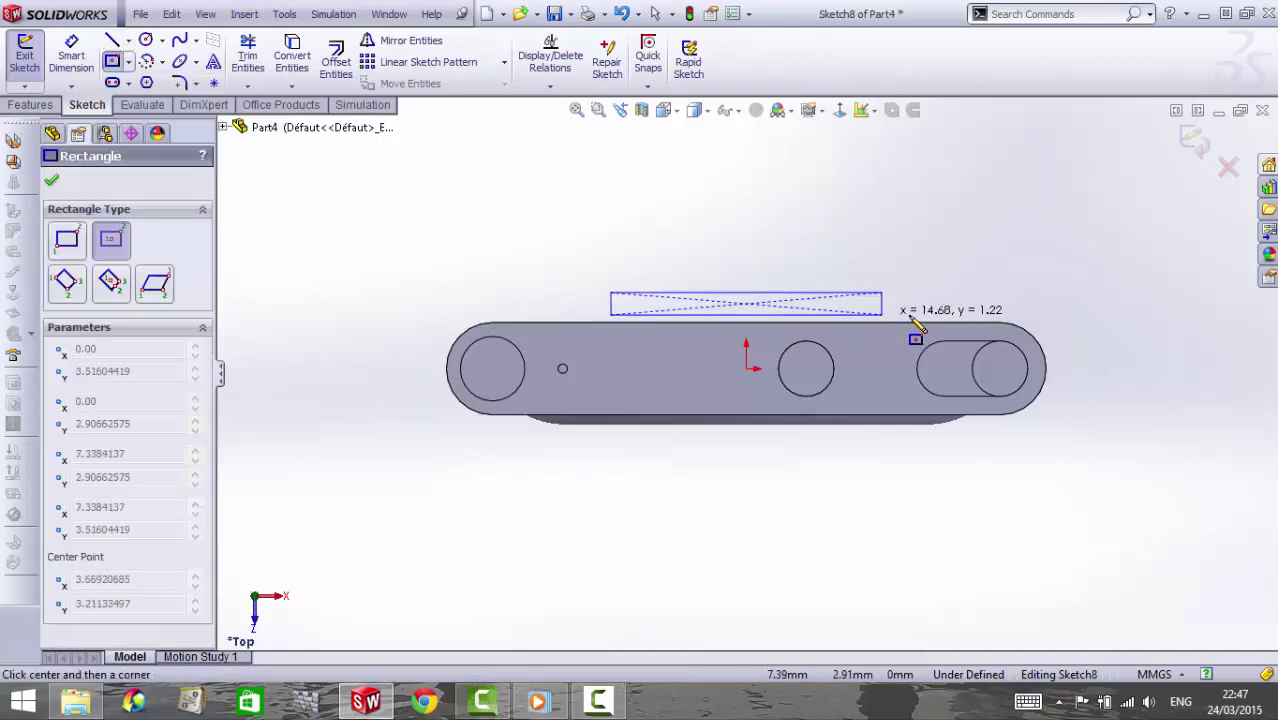
click(996, 305)
key(Escape)
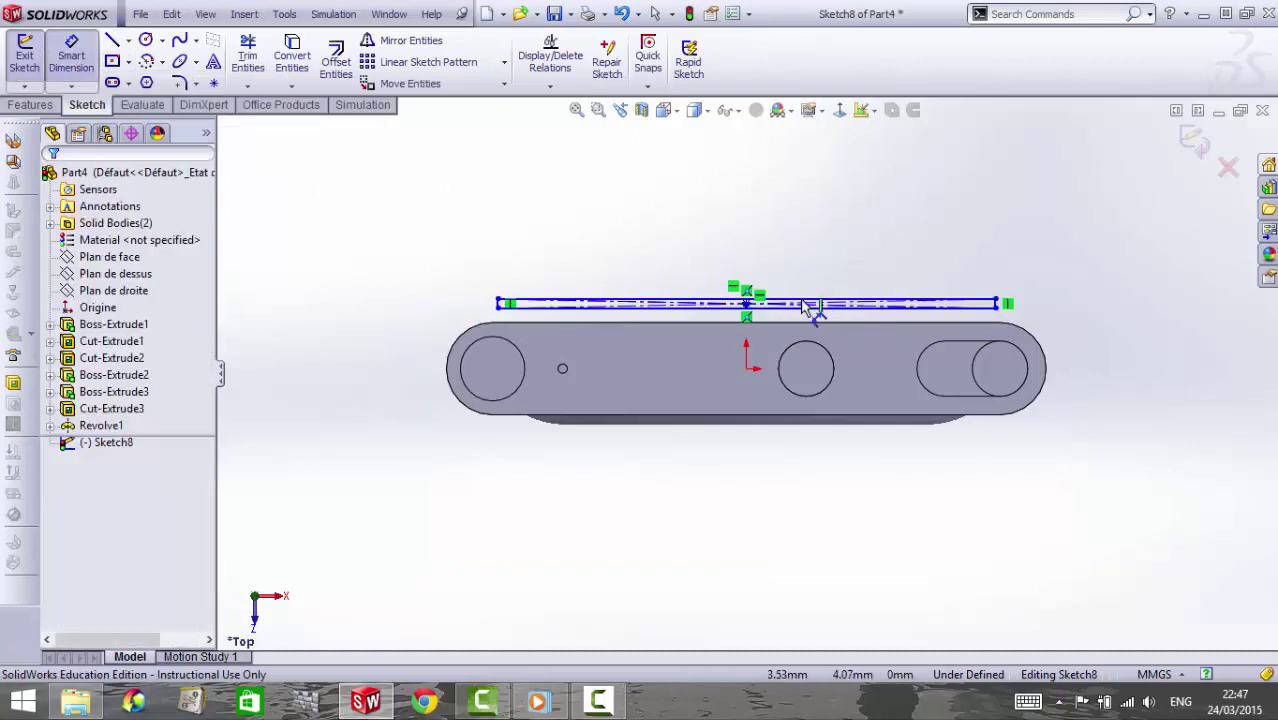
Dimension the rectangle's centre 2.50 mm from the body's top edge
click(747, 303)
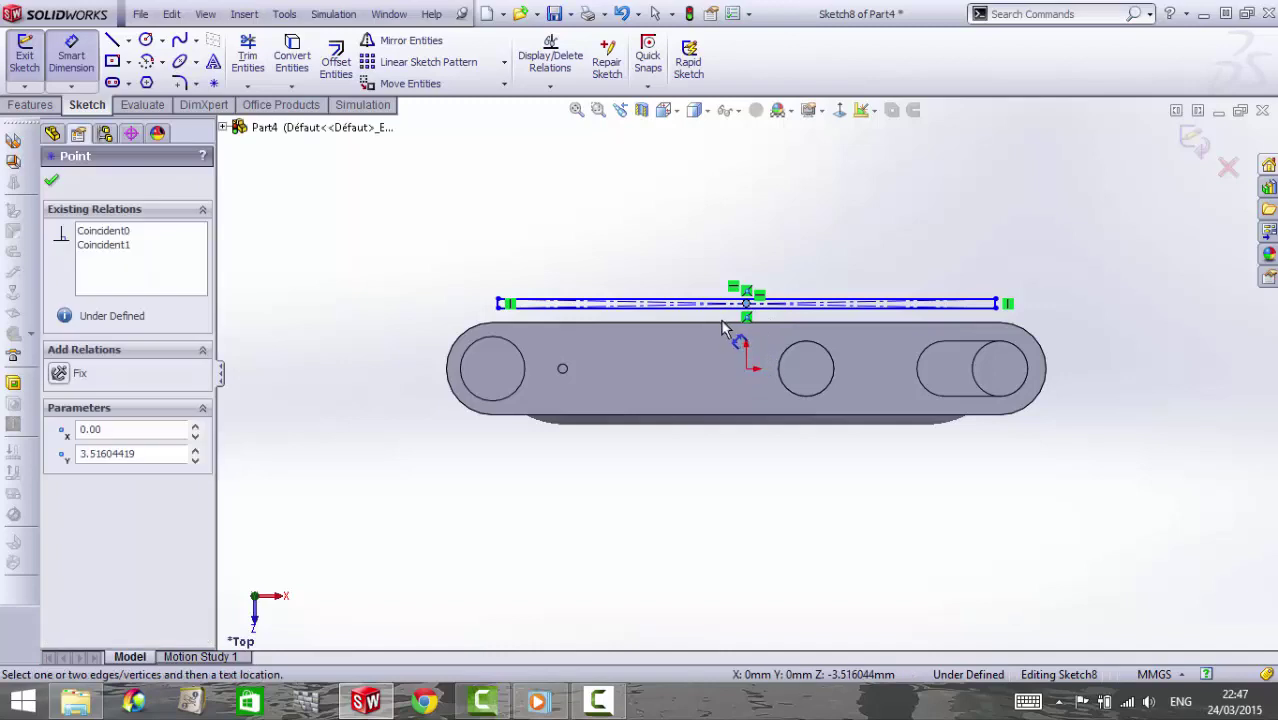
click(733, 321)
click(1124, 360)
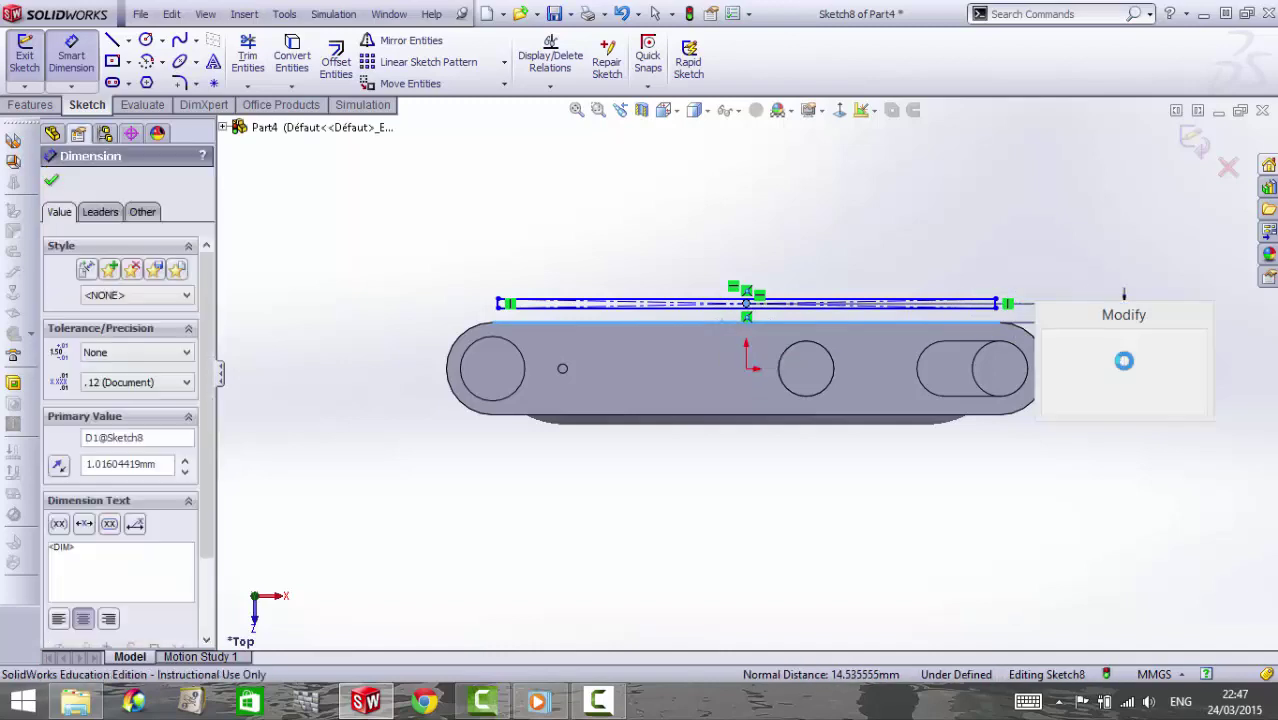
text(2.5)
key(Return)
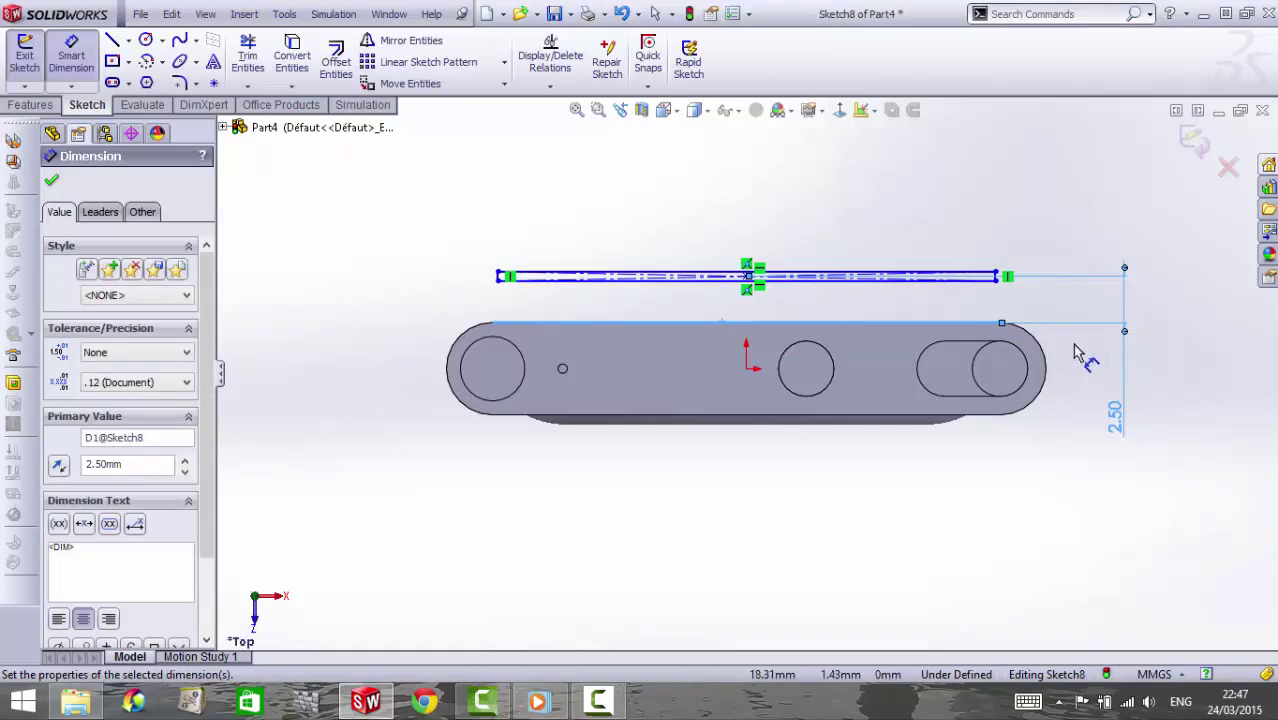
scroll(1035, 332, down, 3)
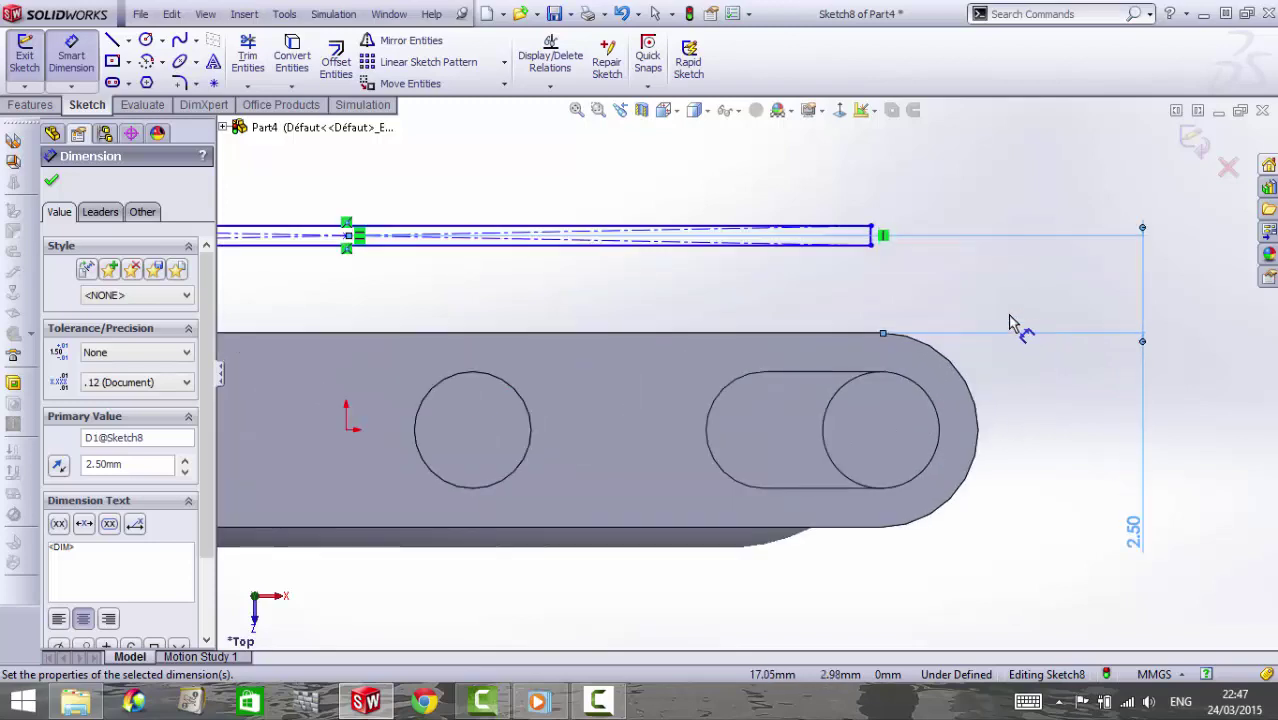
Set the rectangle's short end height to 1 mm
click(872, 245)
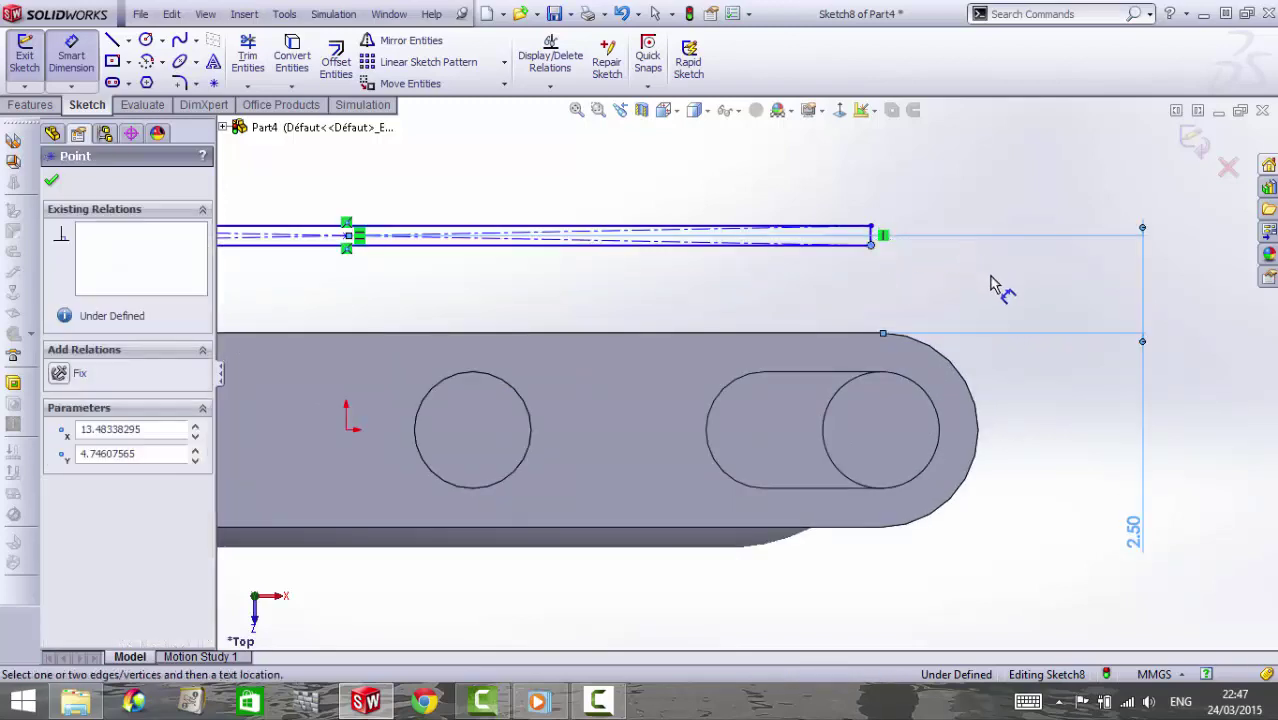
click(870, 234)
click(905, 245)
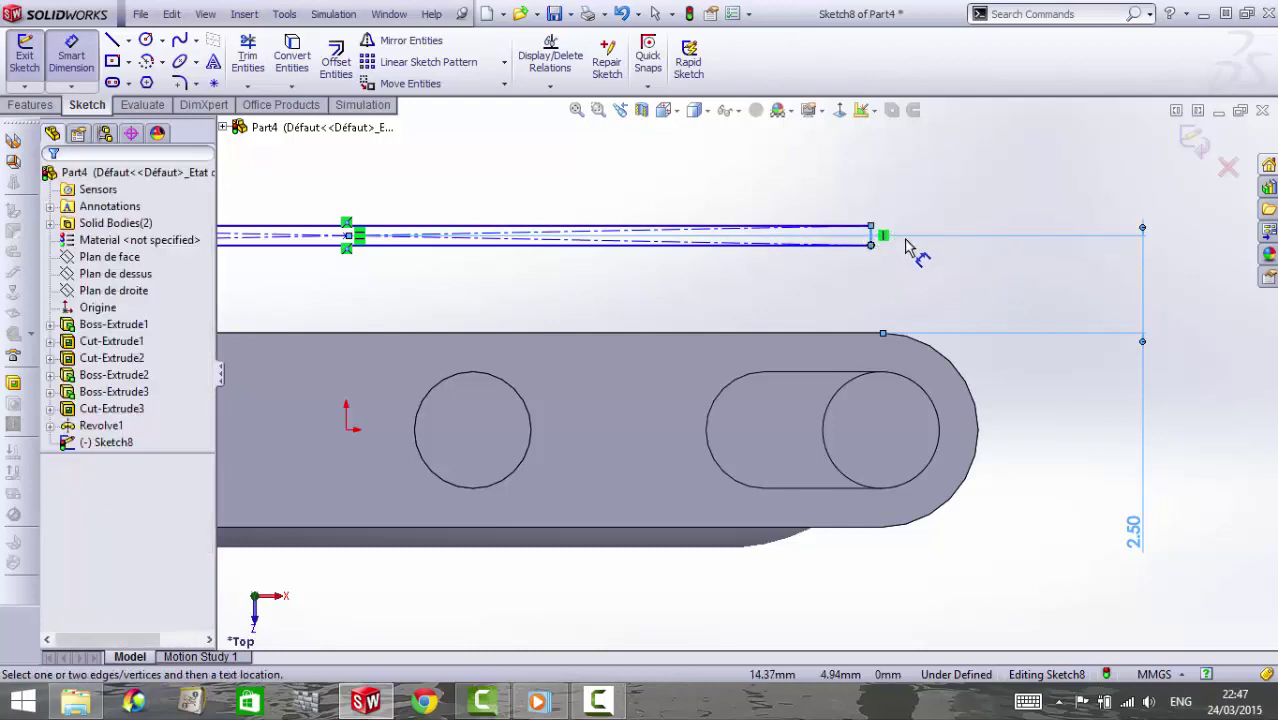
click(872, 238)
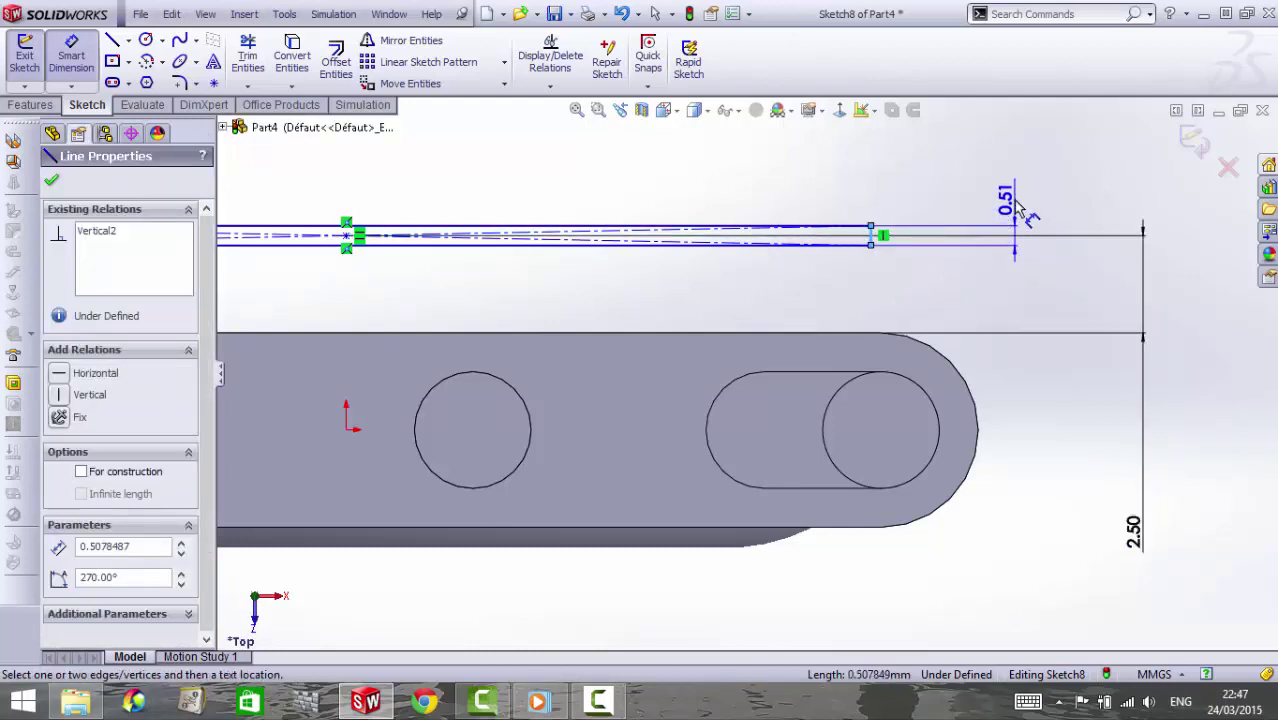
click(1010, 208)
text(1)
key(Return)
Dimension the rectangle's long side to 29 mm
scroll(845, 294, up, 2)
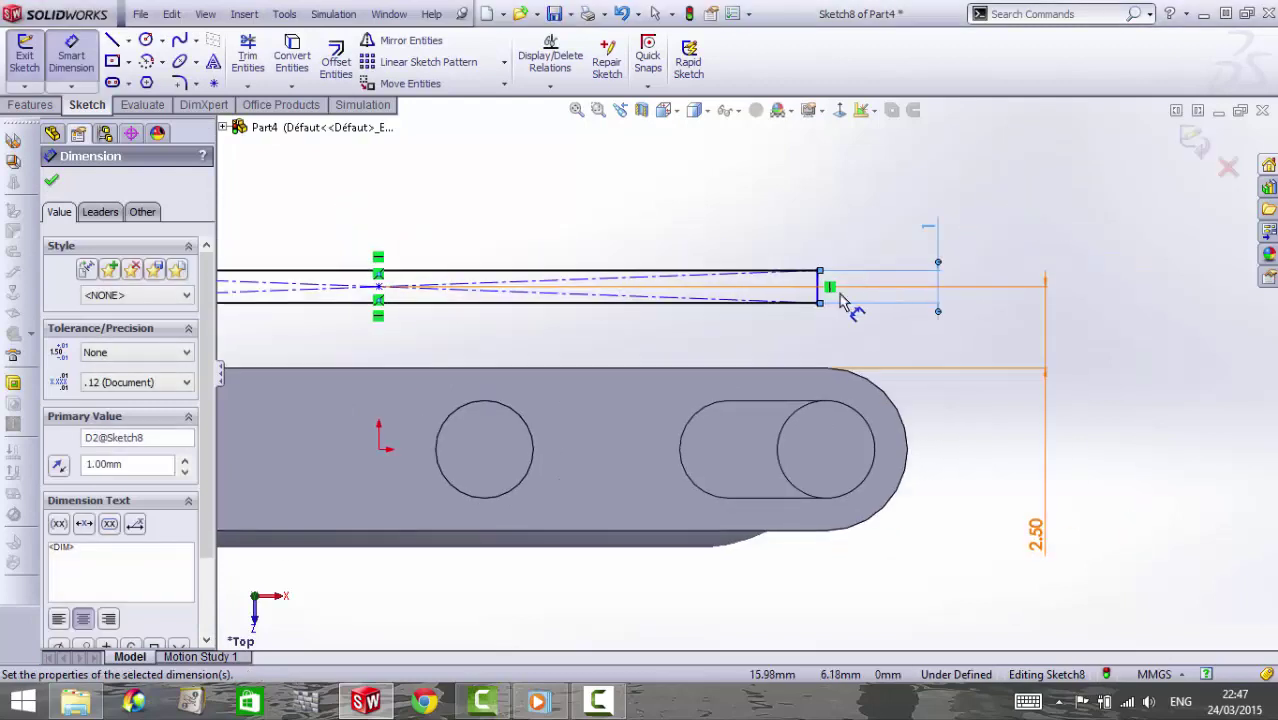
scroll(727, 365, up, 3)
scroll(585, 385, down, 1)
scroll(600, 378, down, 2)
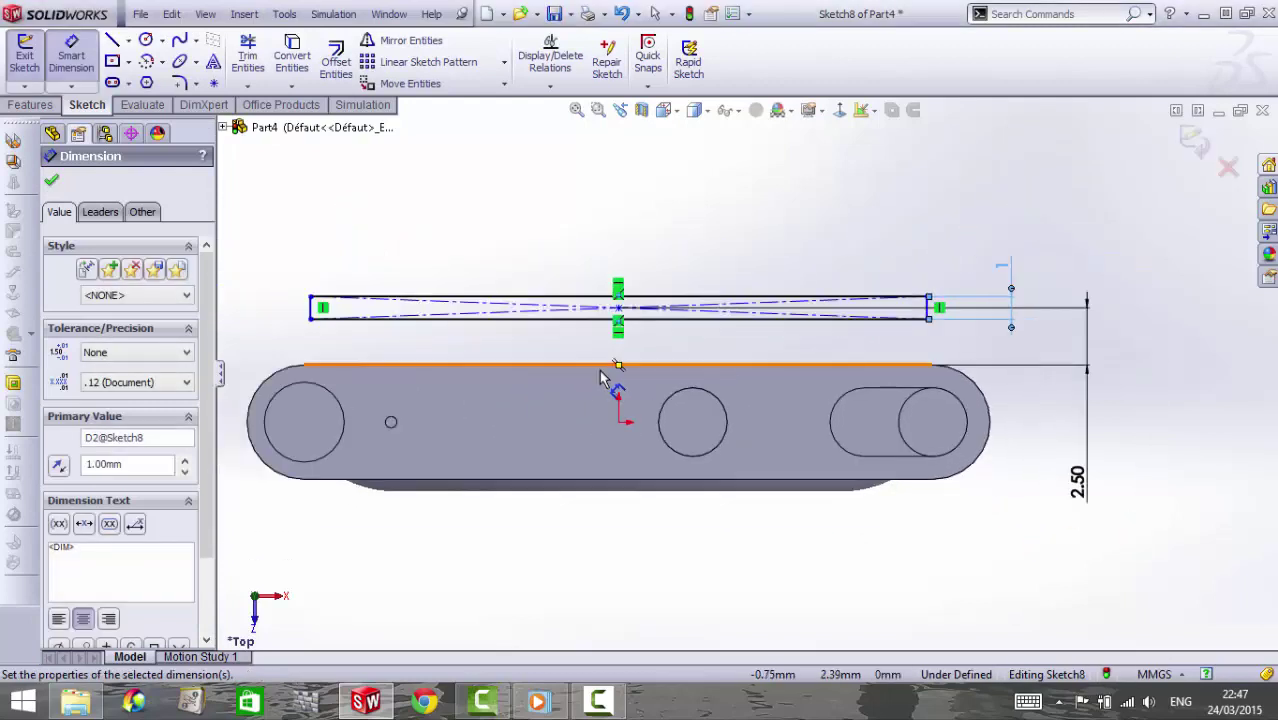
click(499, 298)
click(547, 232)
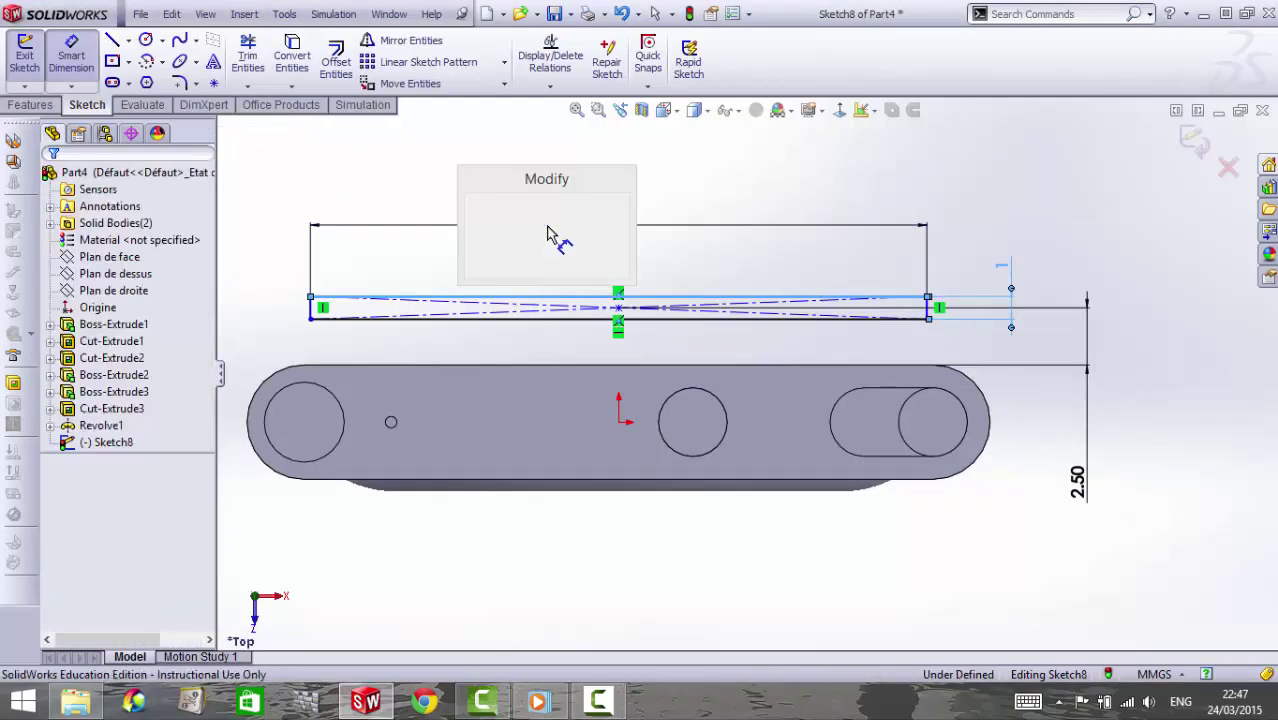
text(2)
key(Return)
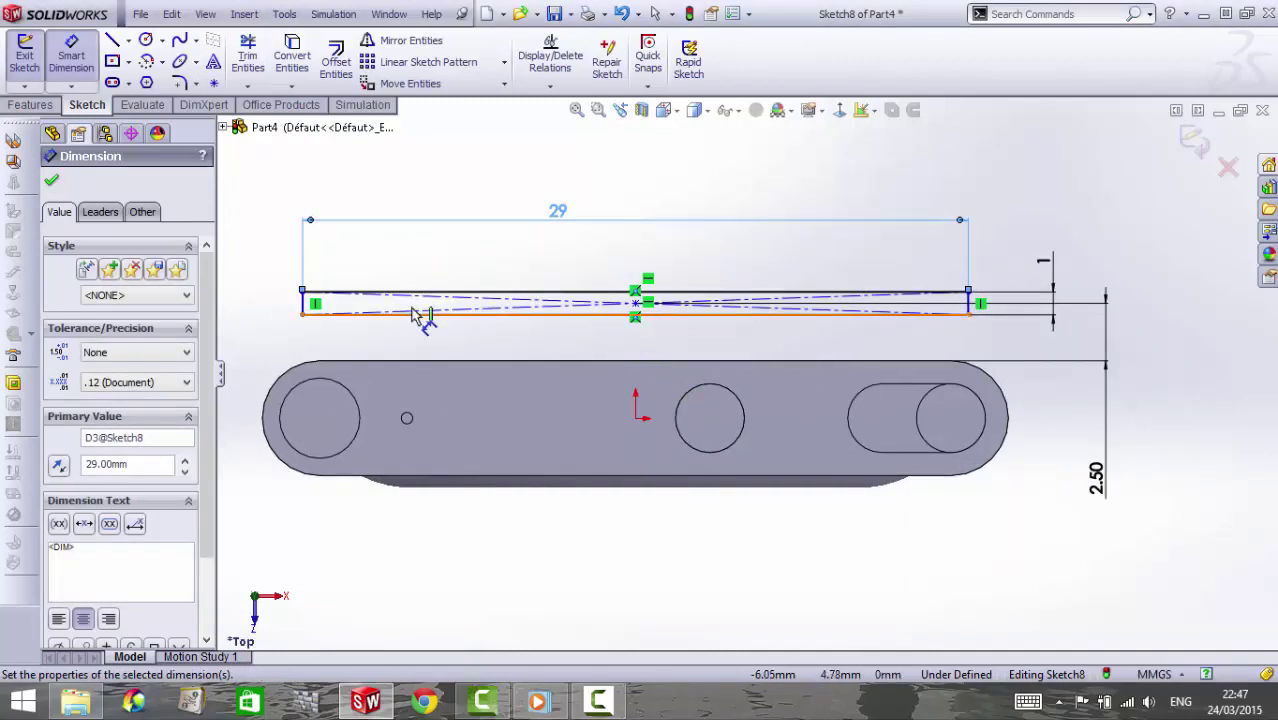
Extrude the rectangle Mid Plane 26 mm into the thin plate Boss-Extrude4
click(32, 106)
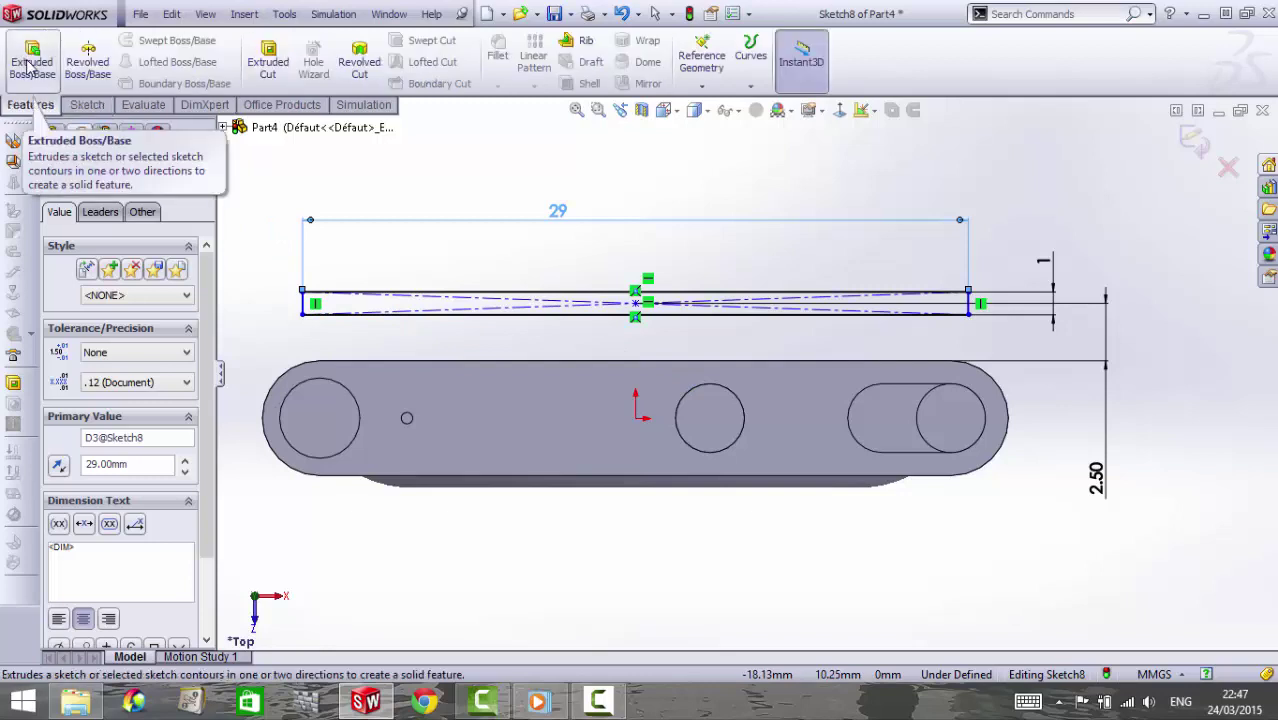
click(32, 62)
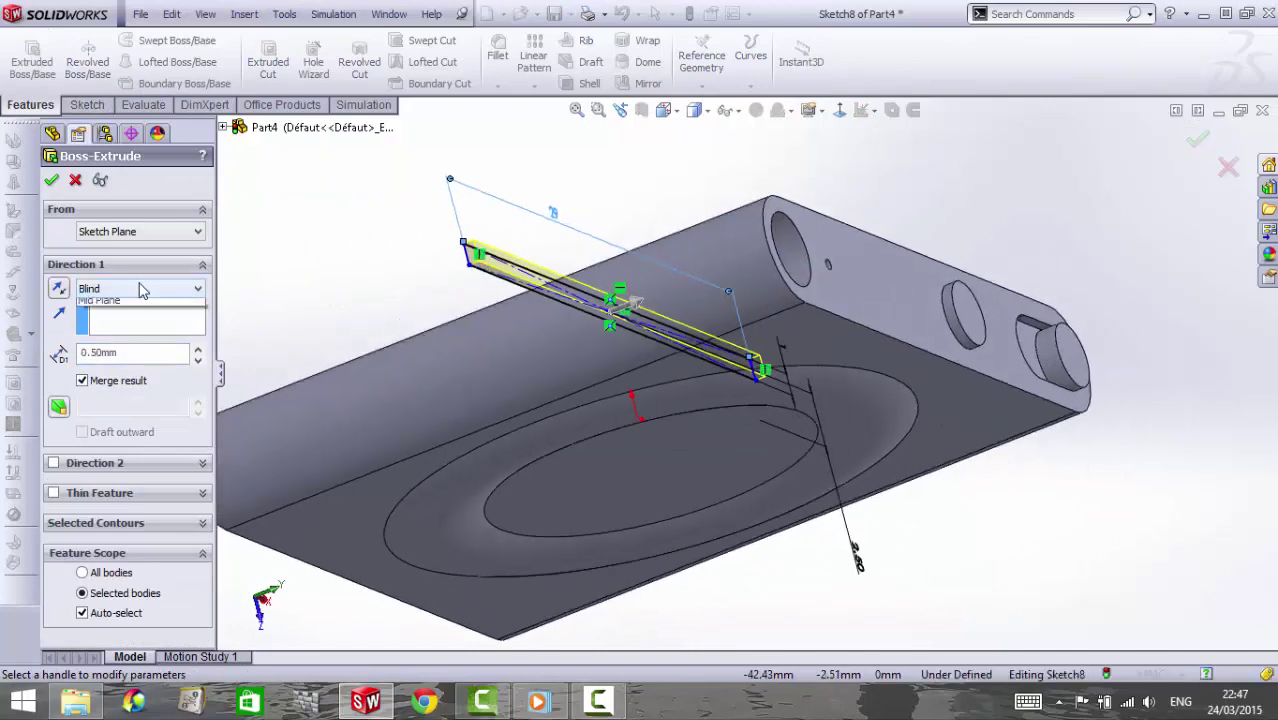
click(117, 382)
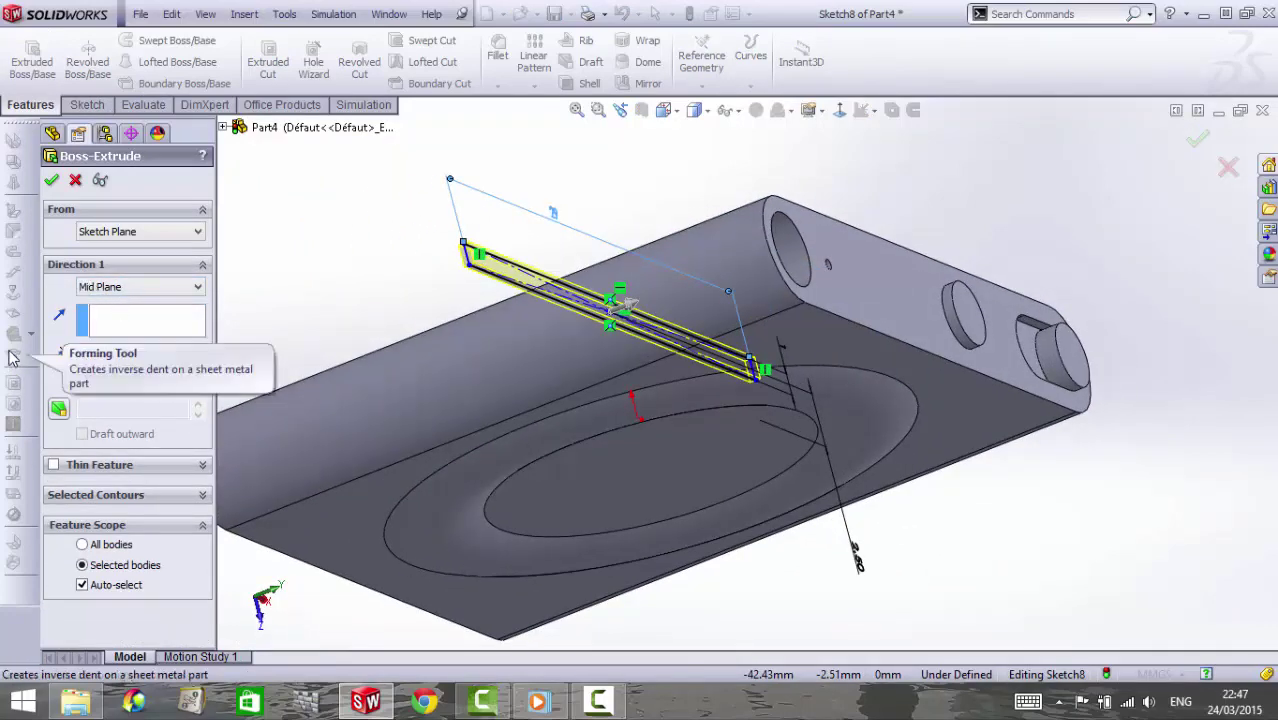
text(26)
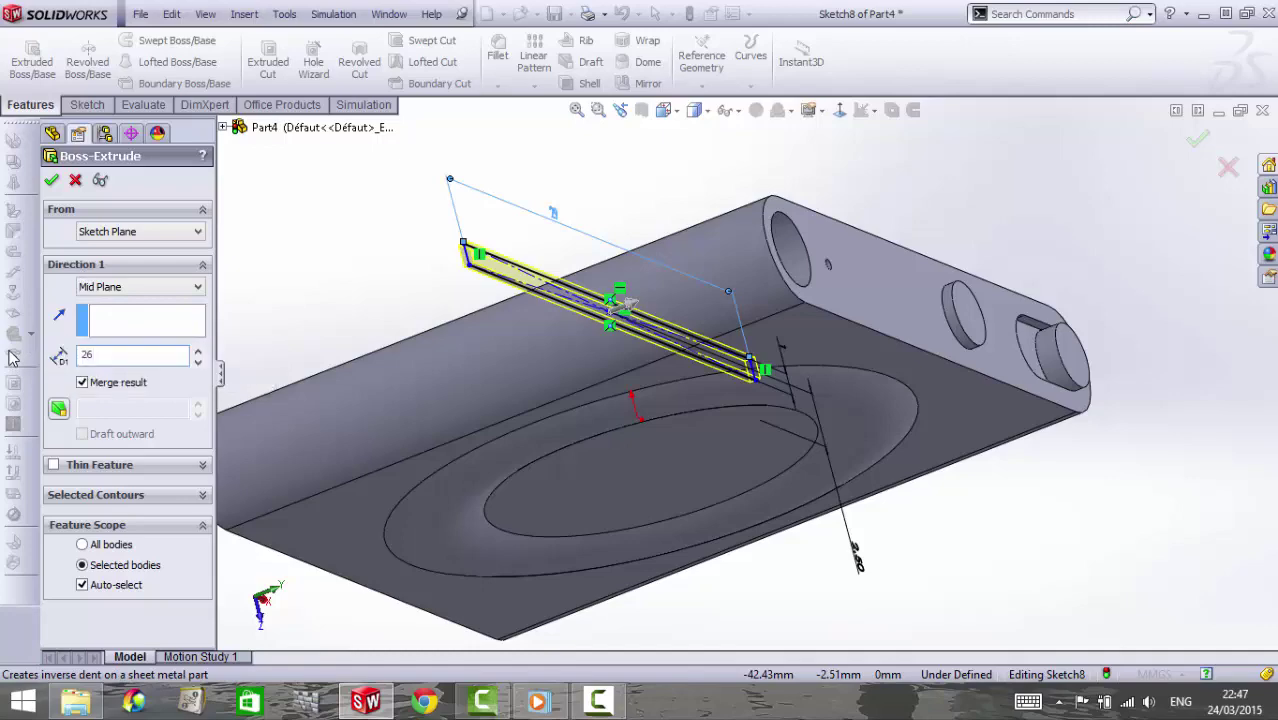
key(Return)
key(Return)
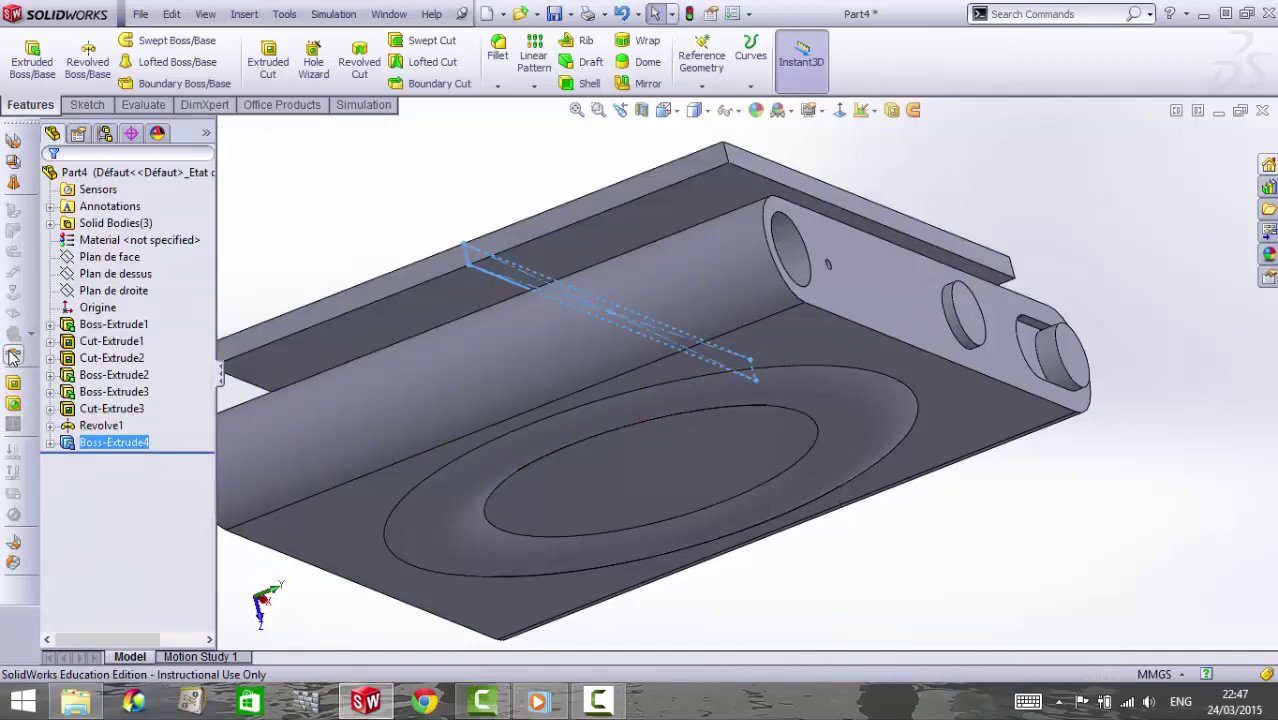
mouse_move(873, 545)
middle_down()
mouse_move(961, 582)
mouse_move(879, 456)
mouse_move(785, 536)
mouse_move(680, 584)
mouse_move(884, 251)
mouse_move(862, 280)
mouse_move(776, 582)
mouse_move(812, 529)
middle_up()
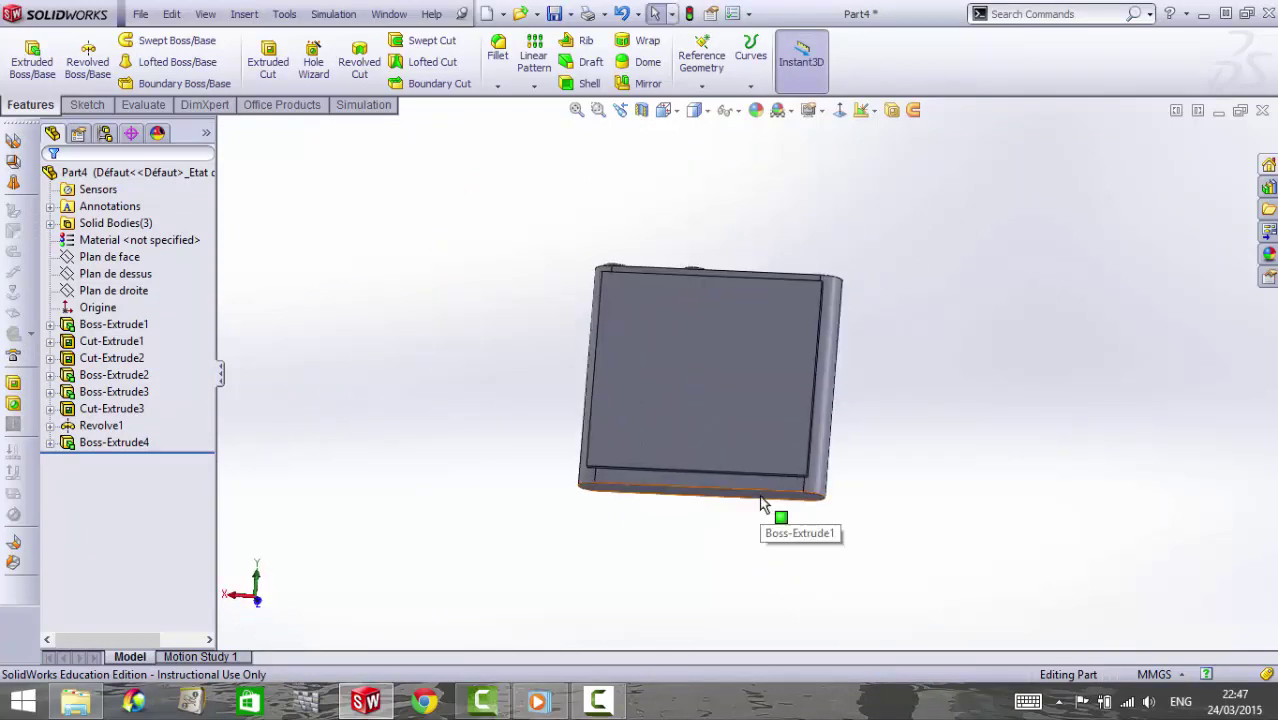
Fillet the plate's four corner edges with a 5 mm radius
click(498, 86)
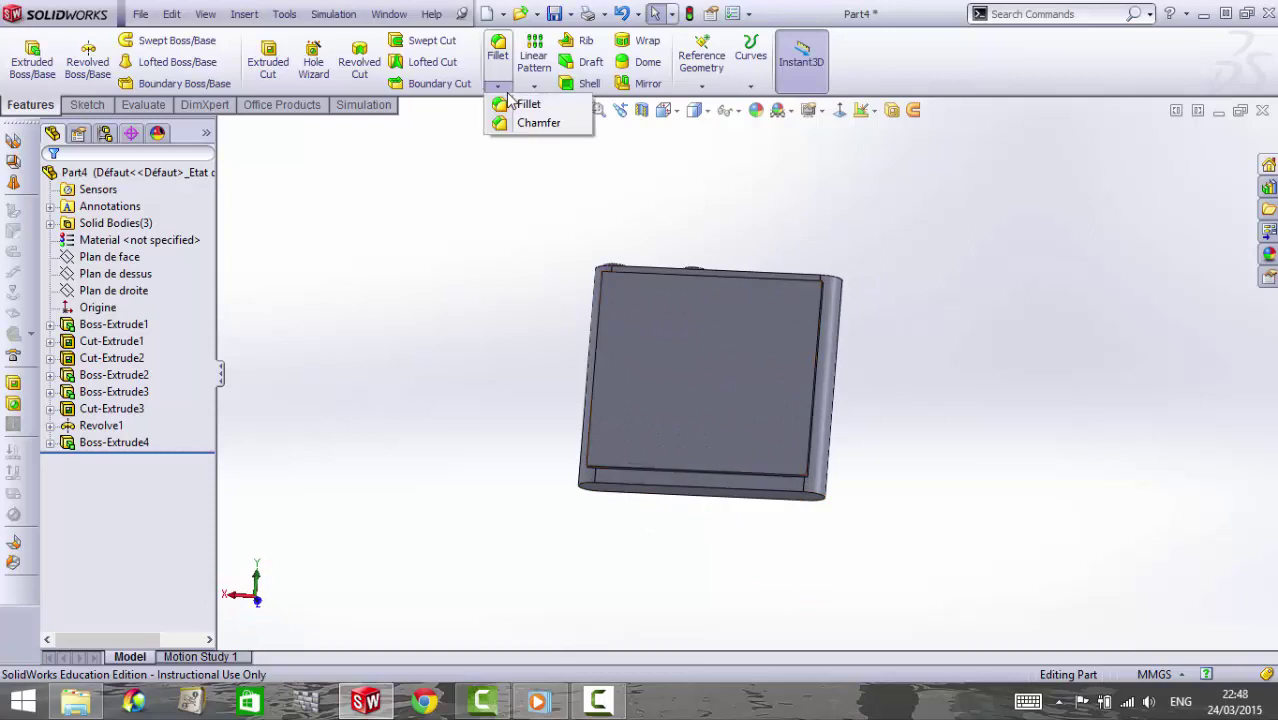
click(512, 105)
mouse_move(607, 289)
middle_down()
mouse_move(722, 400)
mouse_move(651, 322)
mouse_move(698, 388)
middle_up()
scroll(700, 385, down, 3)
click(690, 362)
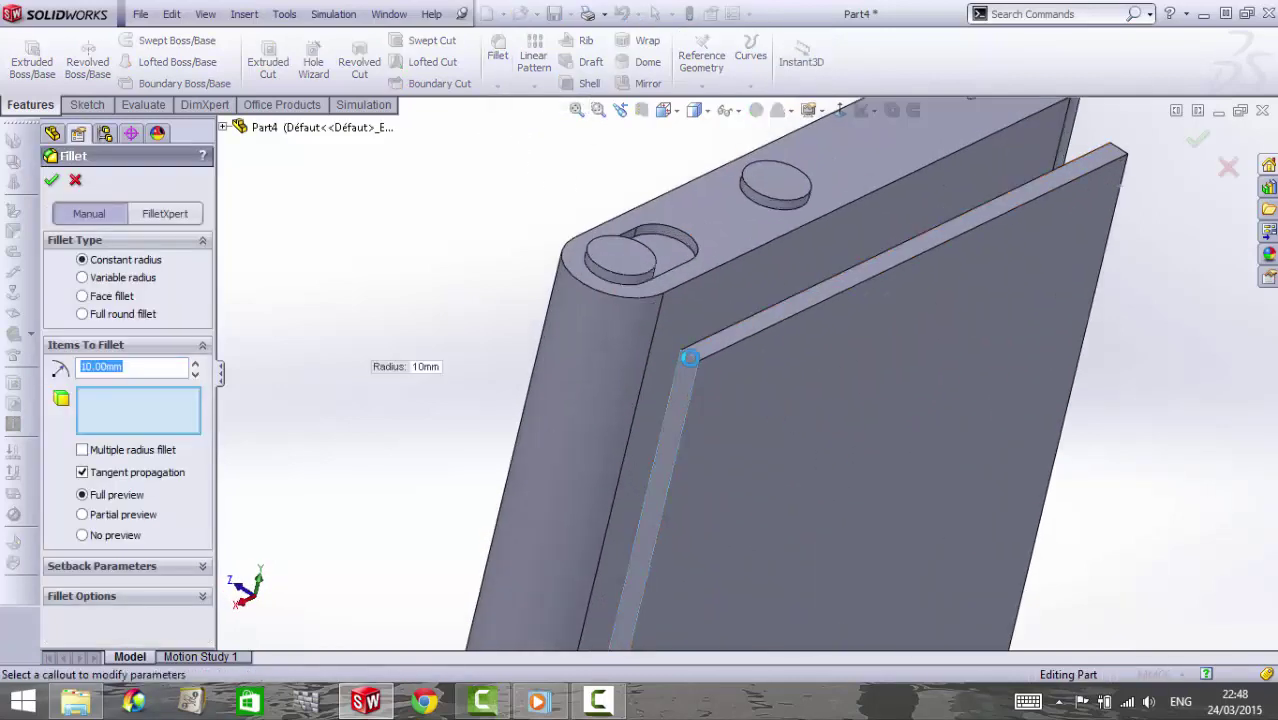
click(688, 390)
click(690, 362)
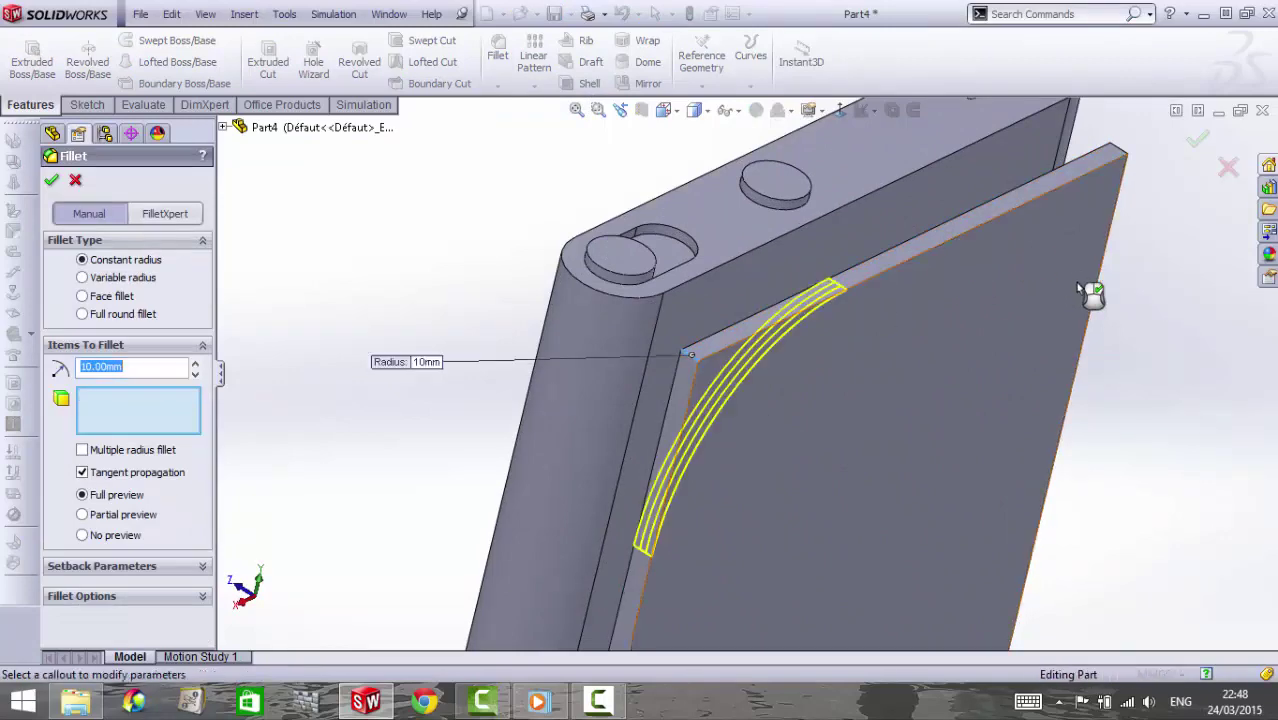
mouse_move(1084, 285)
middle_down()
mouse_move(1016, 341)
mouse_move(1040, 210)
mouse_move(1092, 508)
mouse_move(1012, 548)
mouse_move(1080, 470)
mouse_move(727, 542)
mouse_move(857, 412)
mouse_move(752, 408)
middle_up()
click(1040, 205)
click(1080, 470)
click(752, 408)
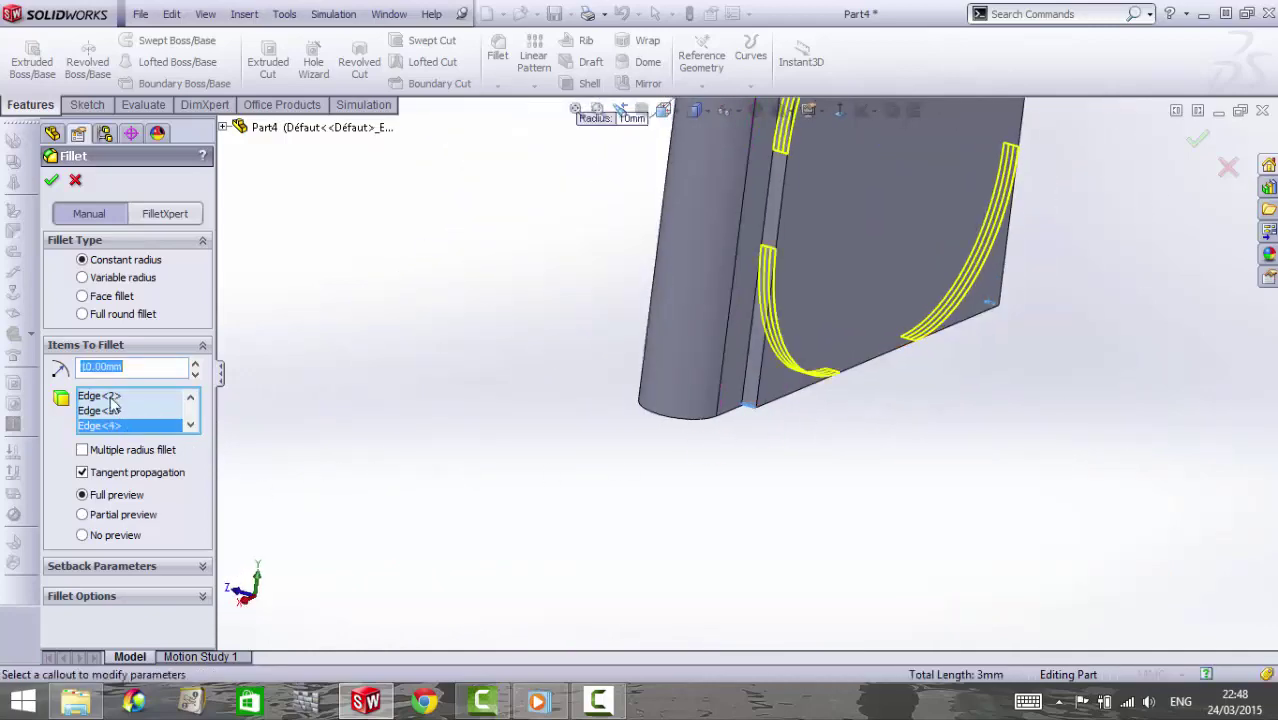
text(5)
key(Return)
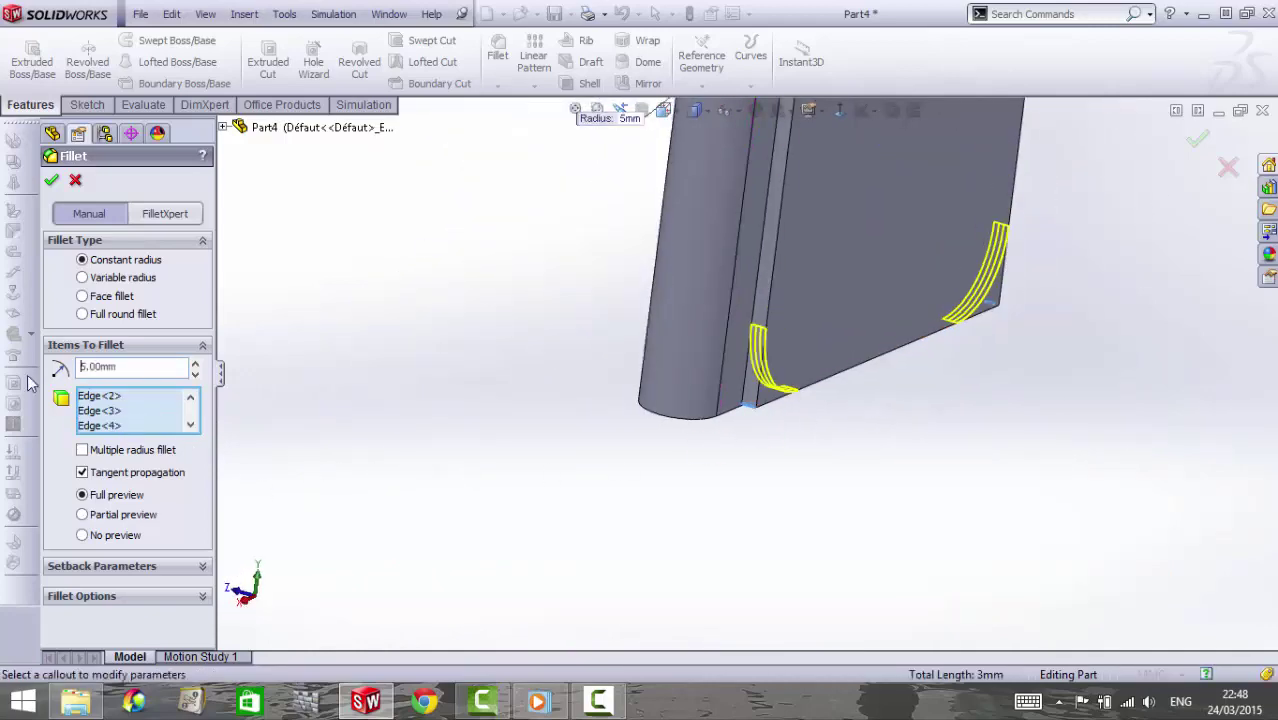
key(Return)
Change the fillet's R5 radius to 2.56 mm
mouse_move(755, 425)
middle_down()
mouse_move(879, 465)
mouse_move(767, 379)
mouse_move(813, 285)
mouse_move(765, 297)
mouse_move(709, 261)
middle_up()
scroll(709, 261, down, 5)
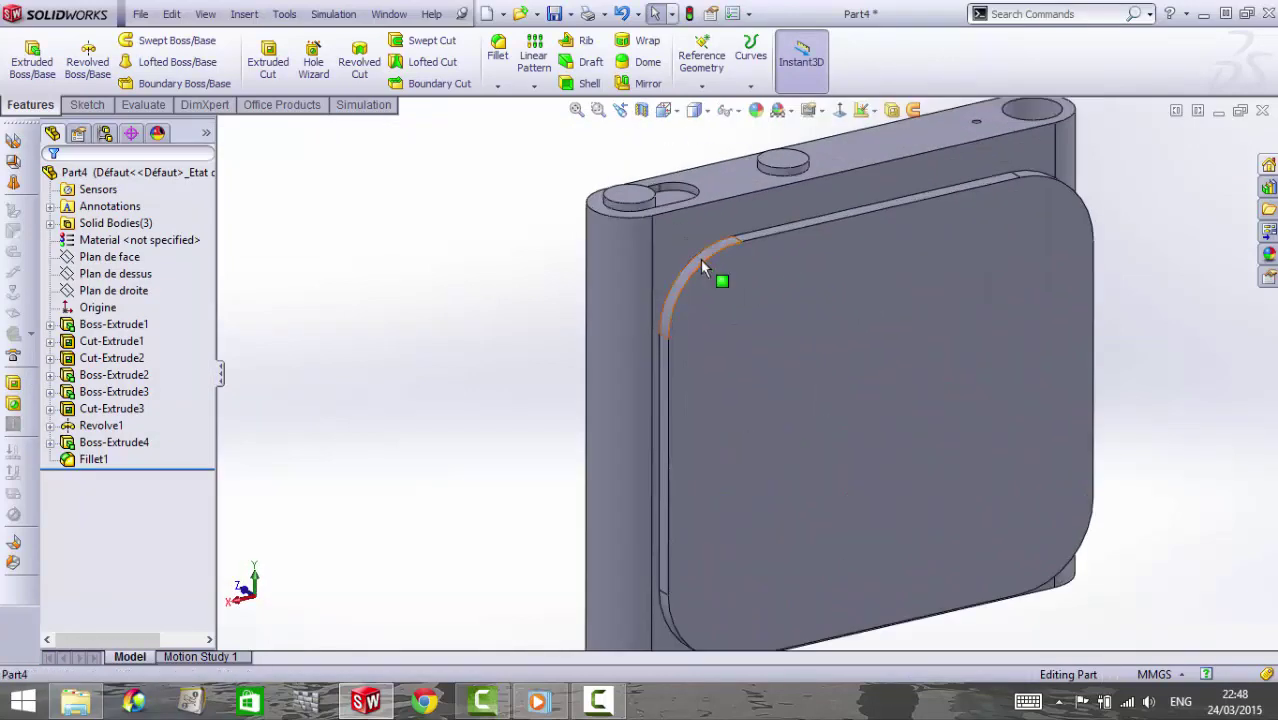
click(700, 259)
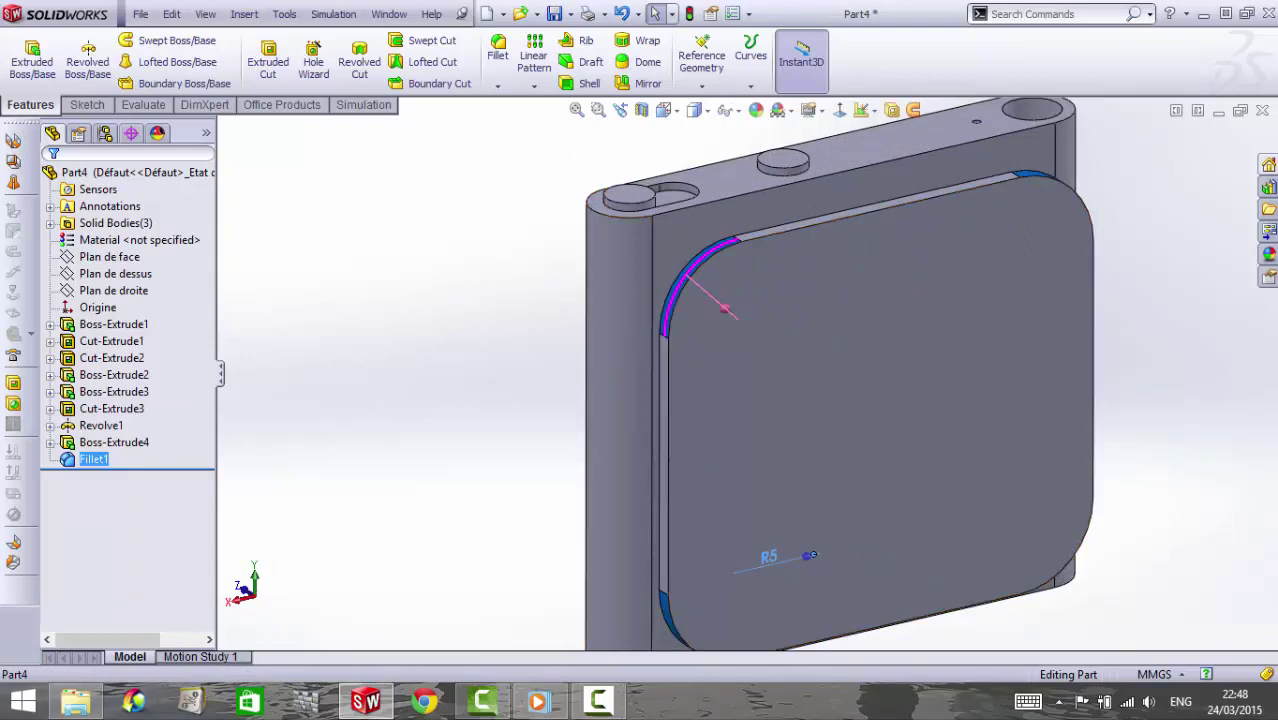
double_click(810, 555)
text(2.56)
key(Return)
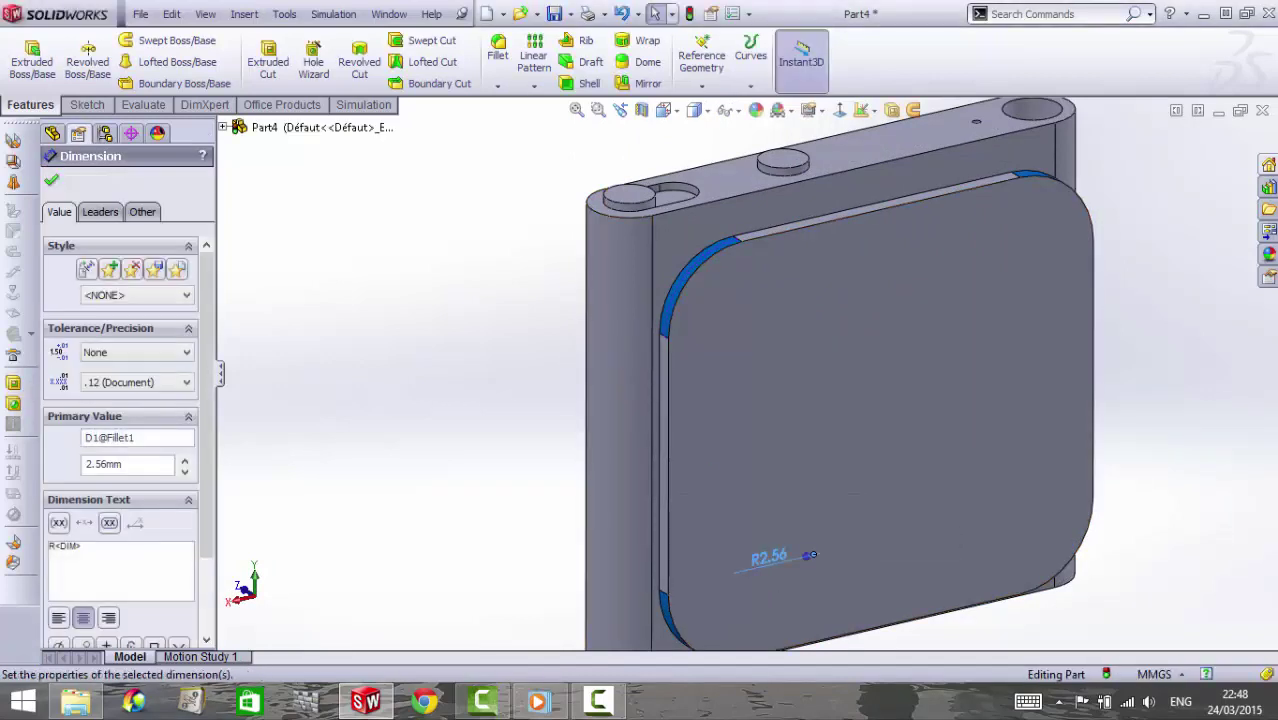
Select the plate's front face and view it normal
scroll(695, 346, up, 5)
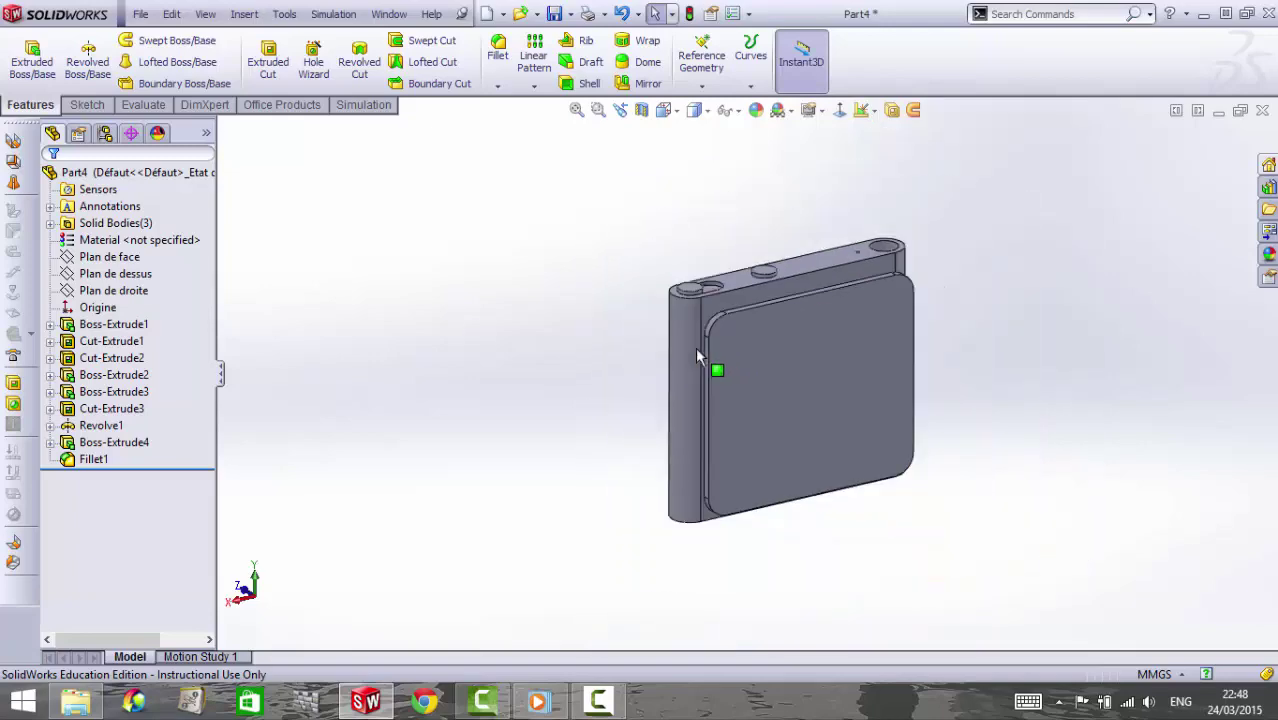
middle_drag(695, 346, 797, 389)
scroll(747, 308, down, 5)
scroll(747, 308, down, 3)
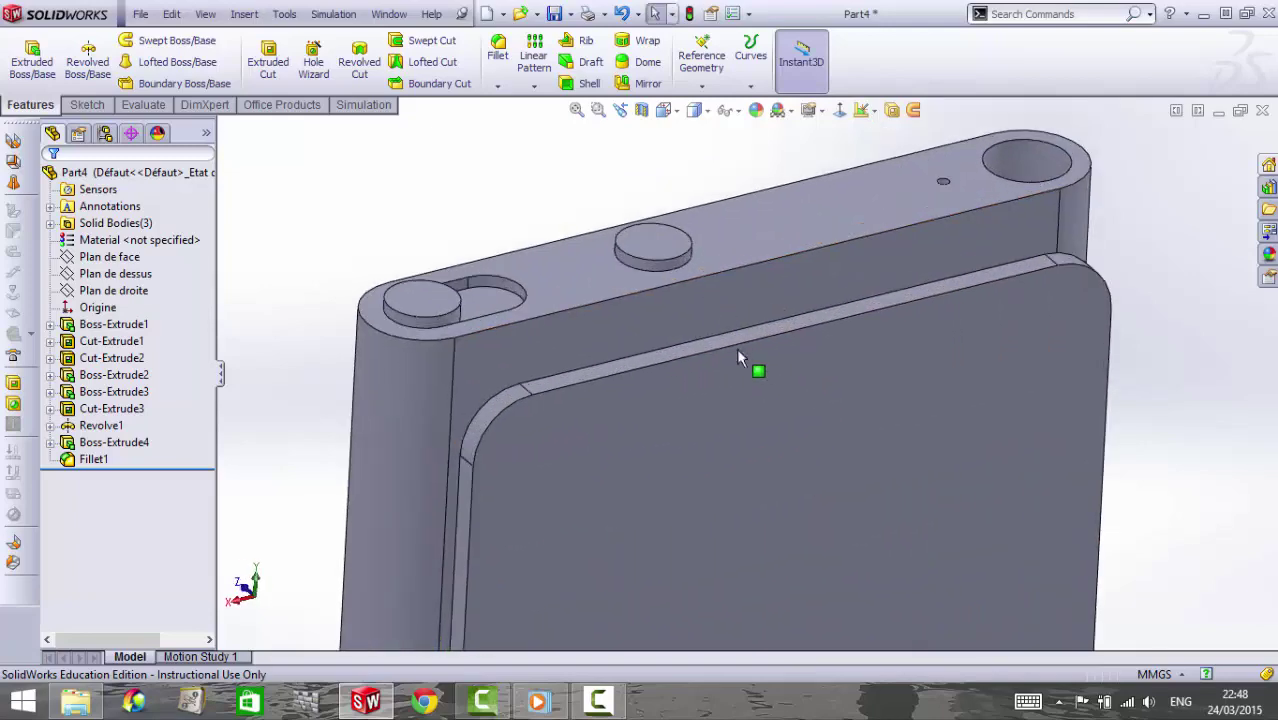
mouse_move(736, 347)
middle_down()
mouse_move(758, 410)
mouse_move(839, 365)
mouse_move(722, 465)
middle_up()
click(745, 405)
click(839, 111)
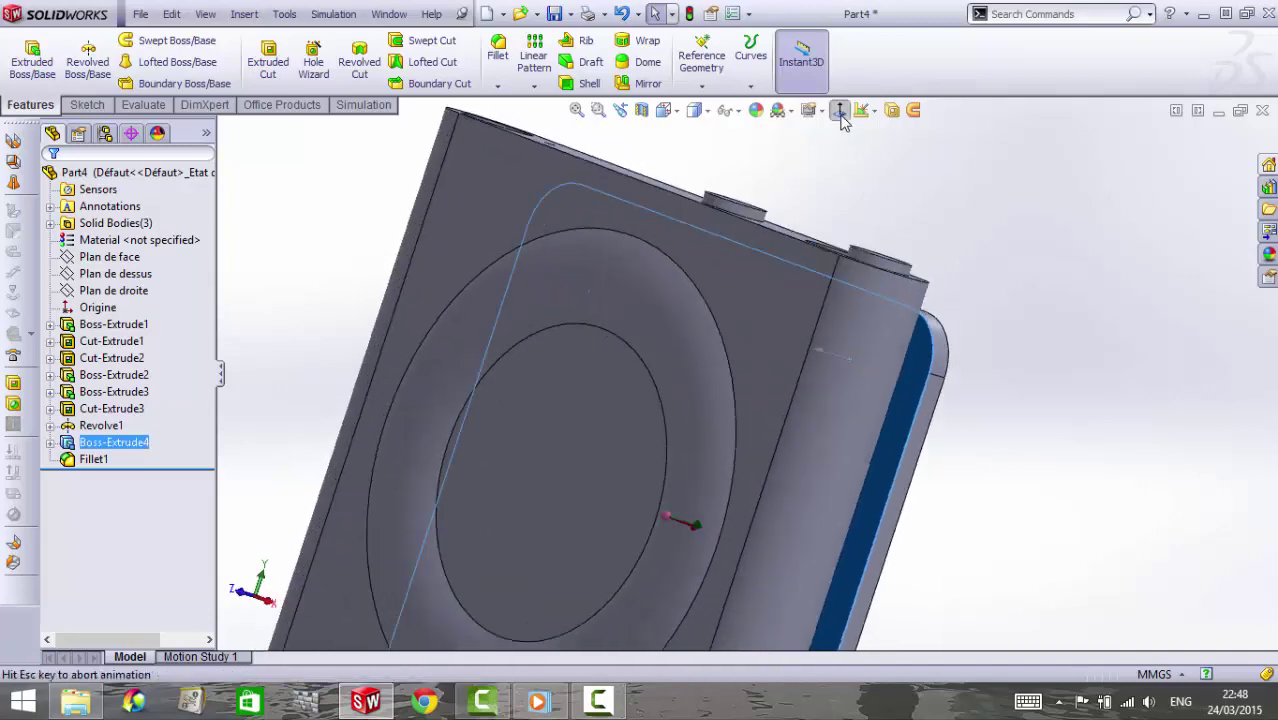
Draw a vertical straight slot near the left side of the face
click(87, 105)
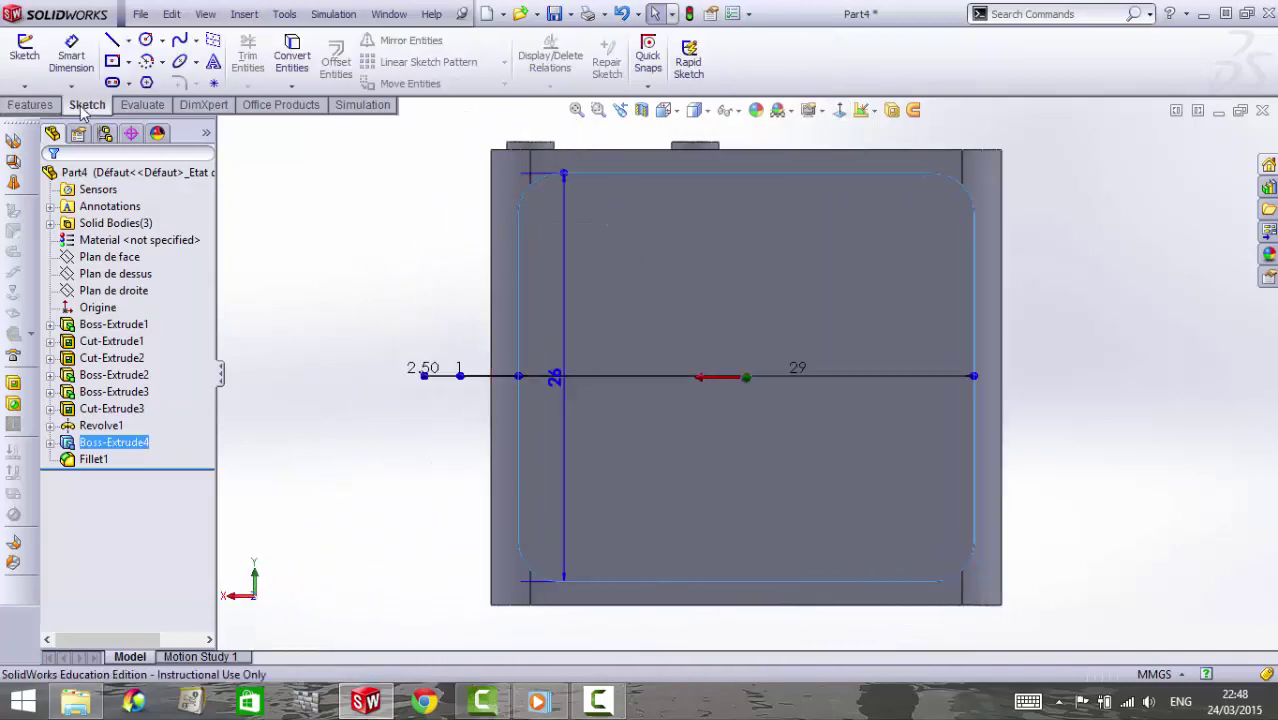
click(130, 63)
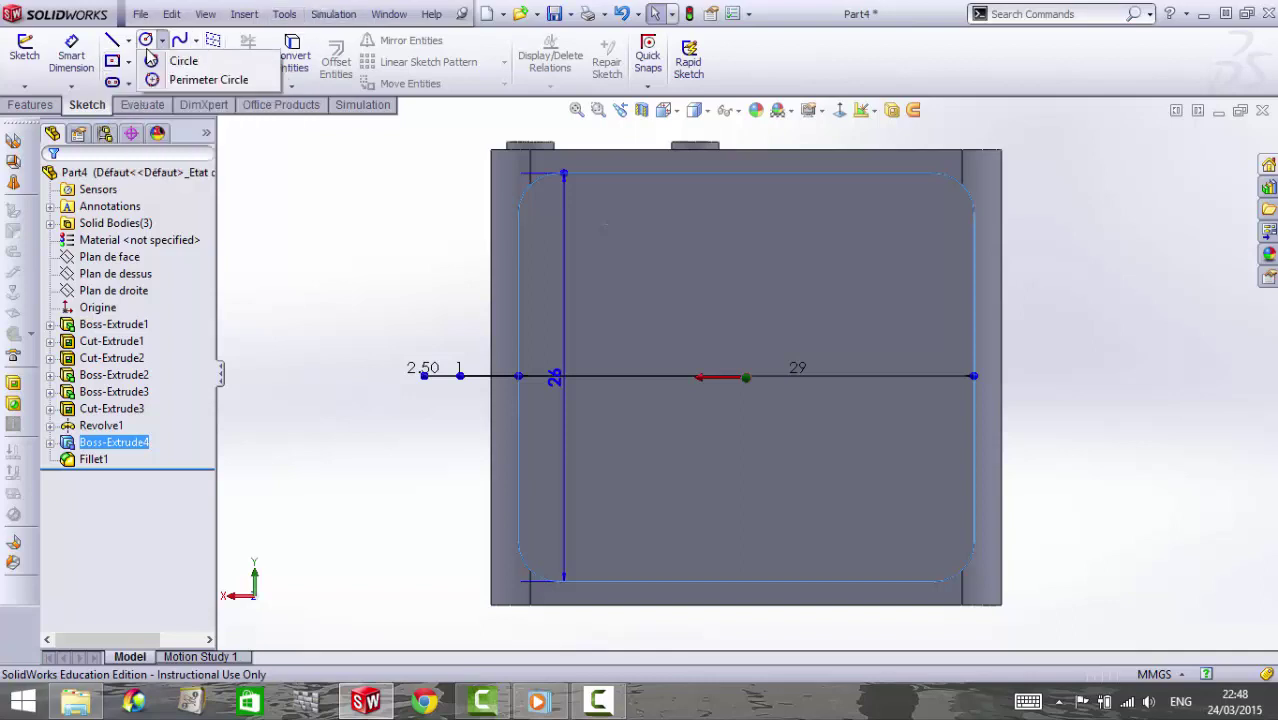
click(157, 123)
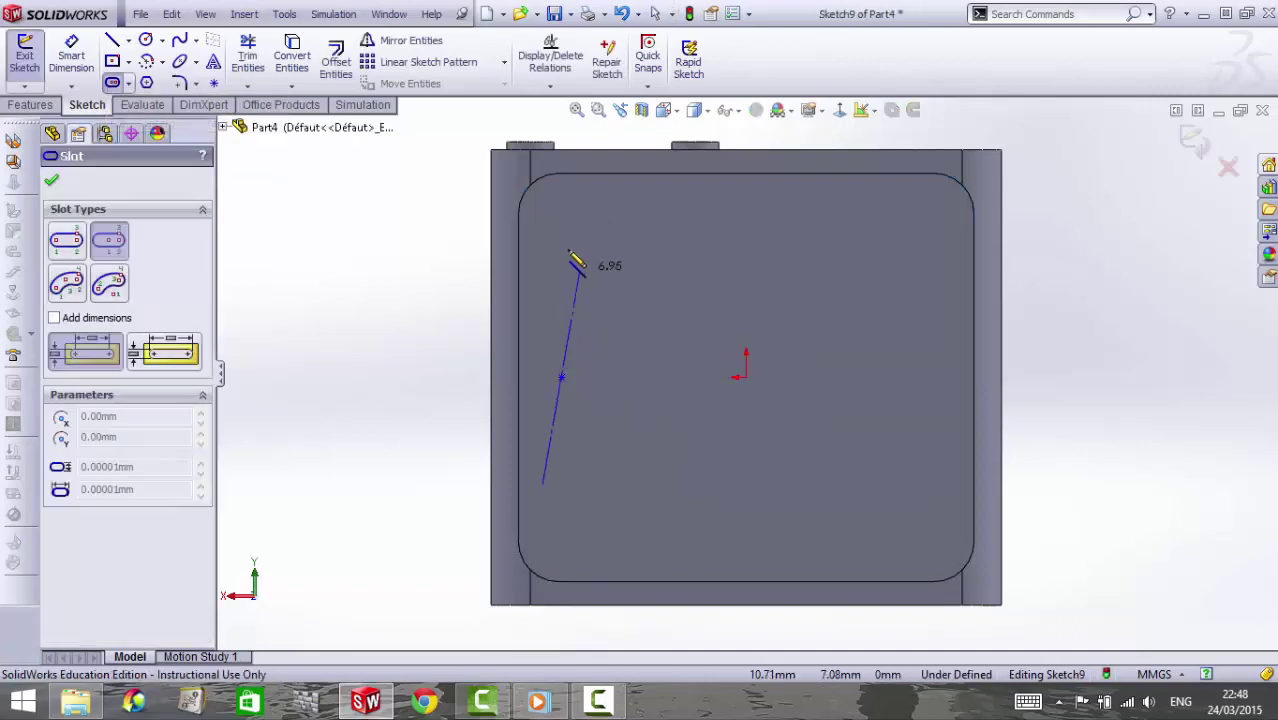
click(562, 222)
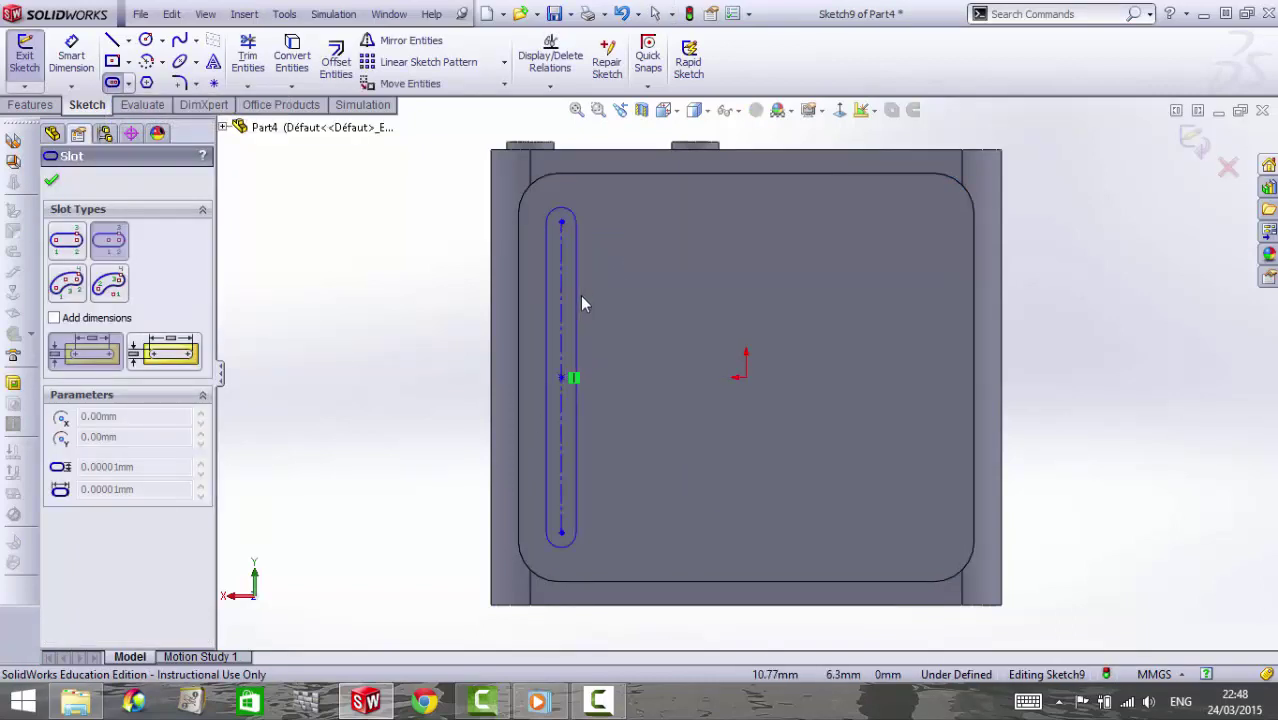
click(542, 294)
Dimension the slot width to 2.5 mm
click(71, 55)
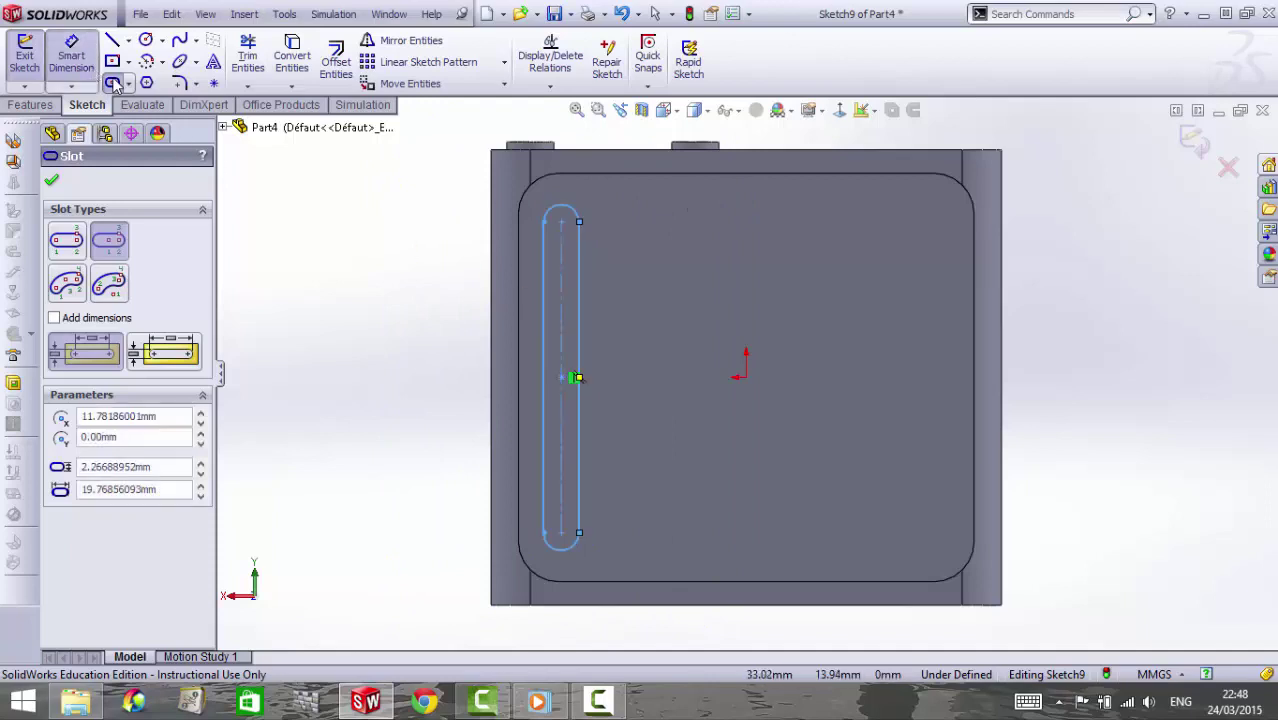
click(579, 494)
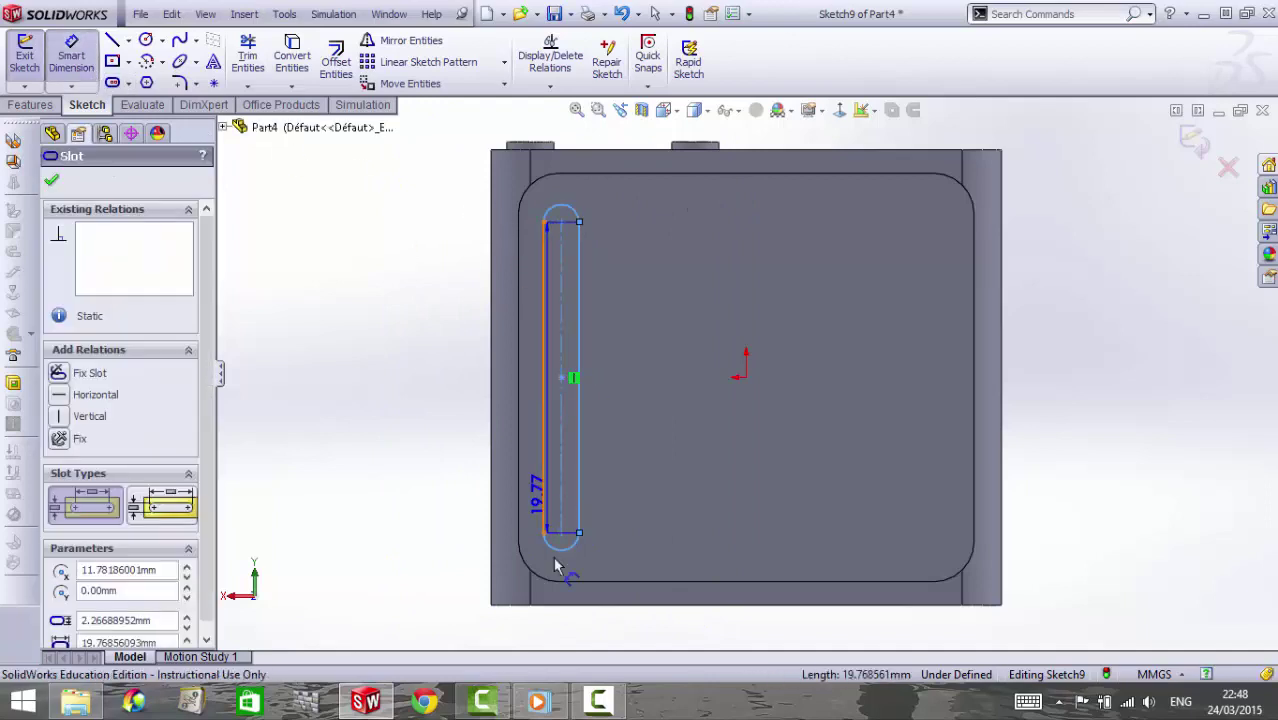
click(543, 505)
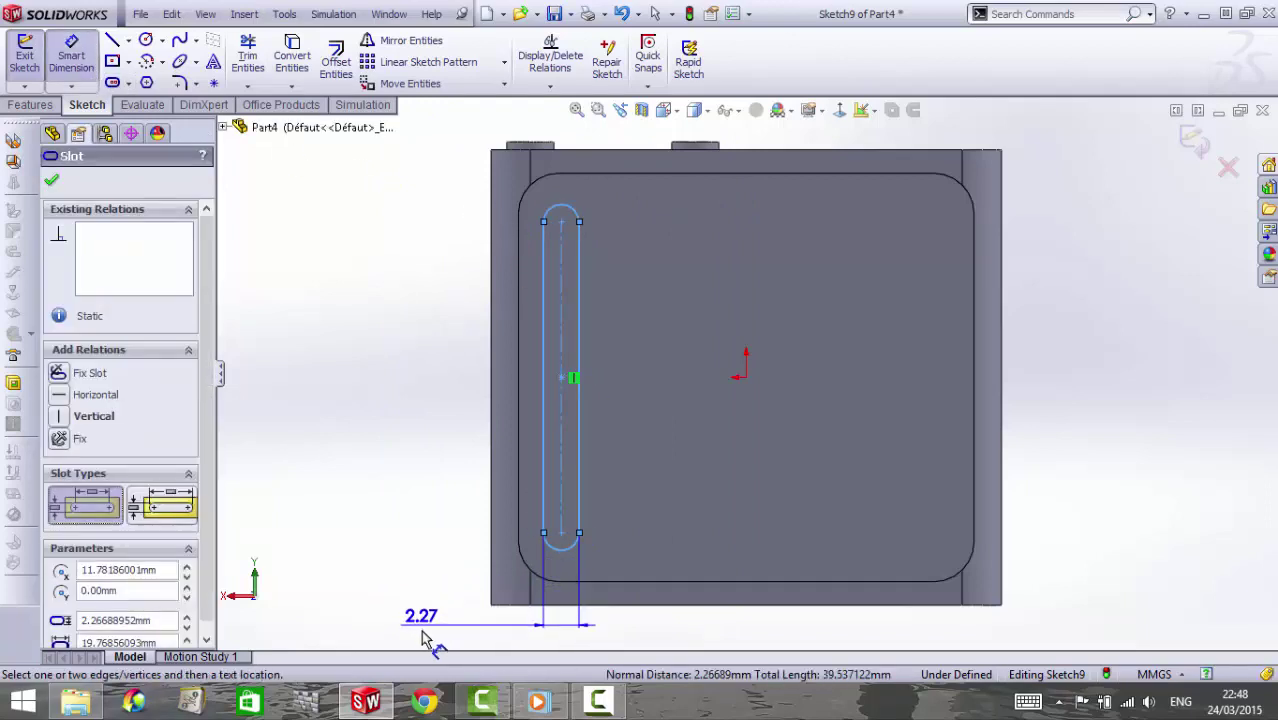
click(413, 632)
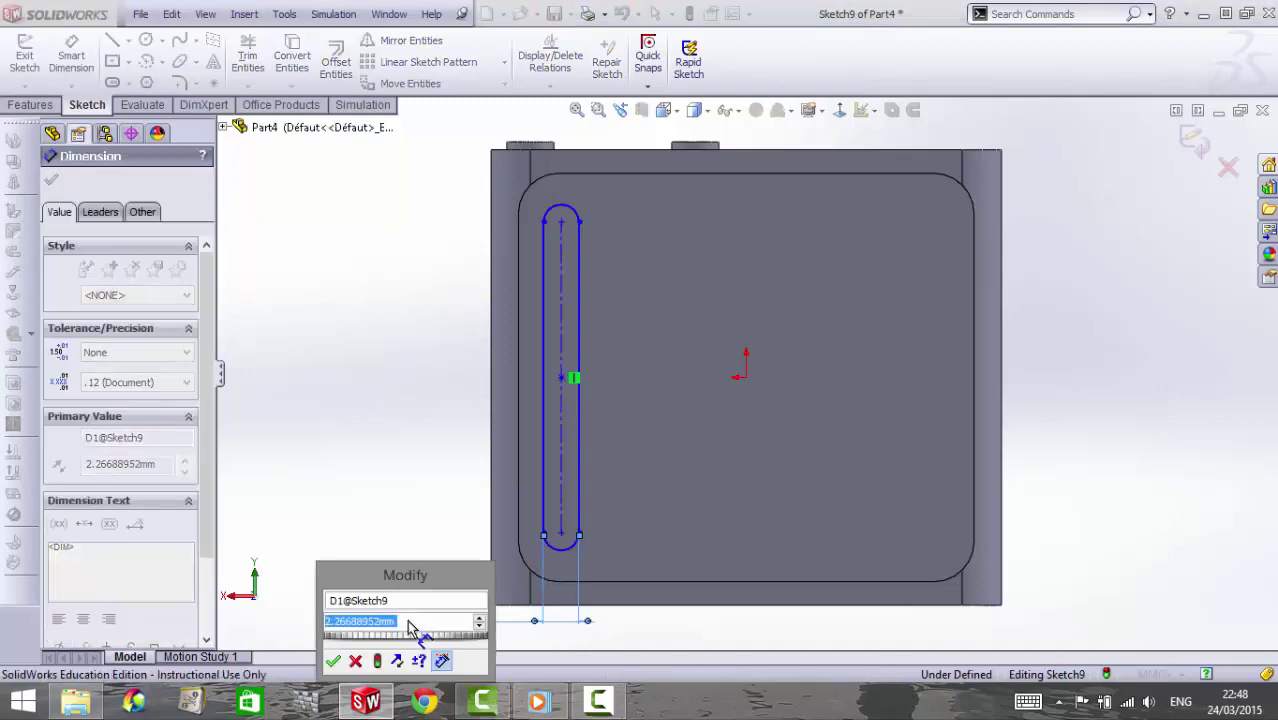
text(2.5)
key(Return)
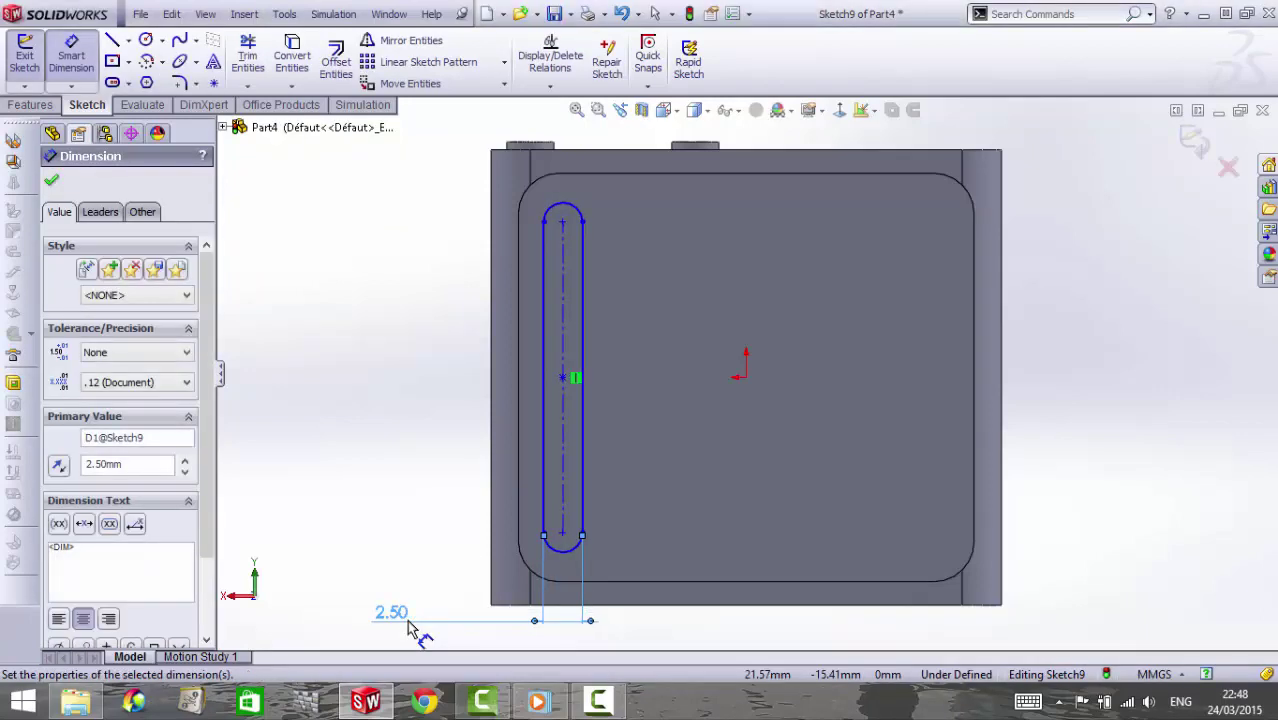
Dimension the slot length to 20 mm, replacing a misplaced first attempt
click(563, 518)
click(506, 517)
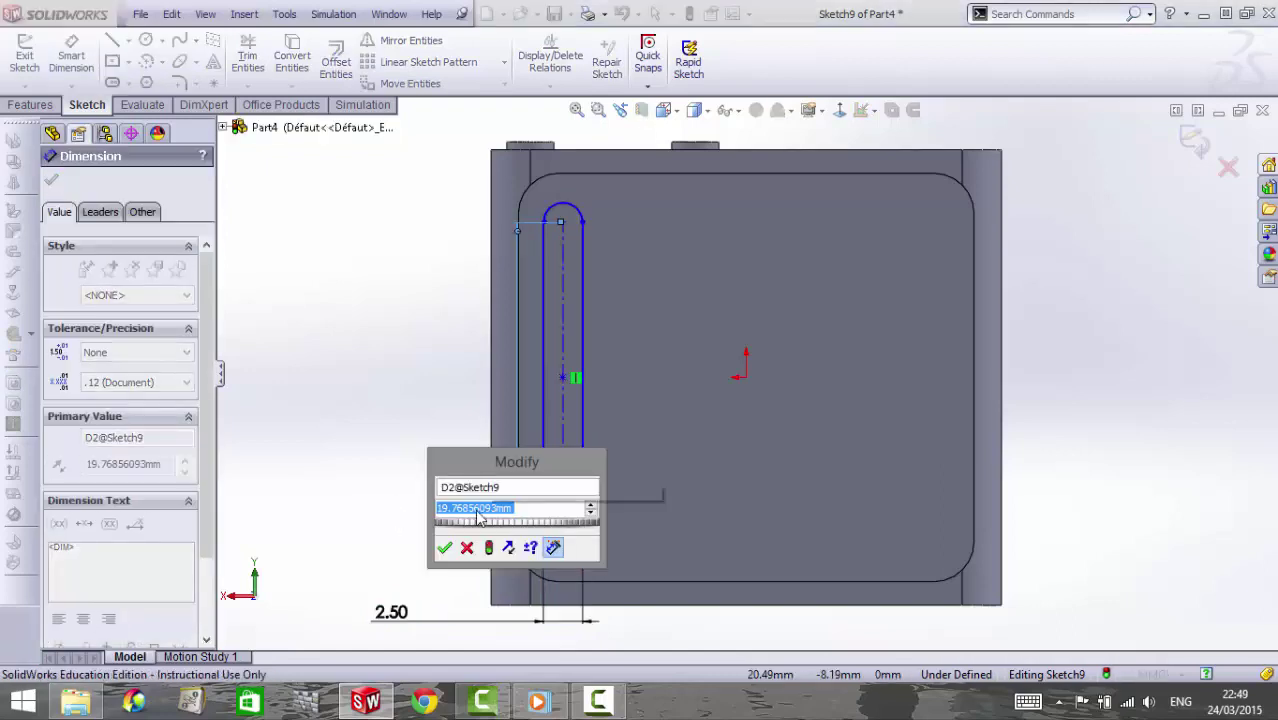
key(Return)
key(Delete)
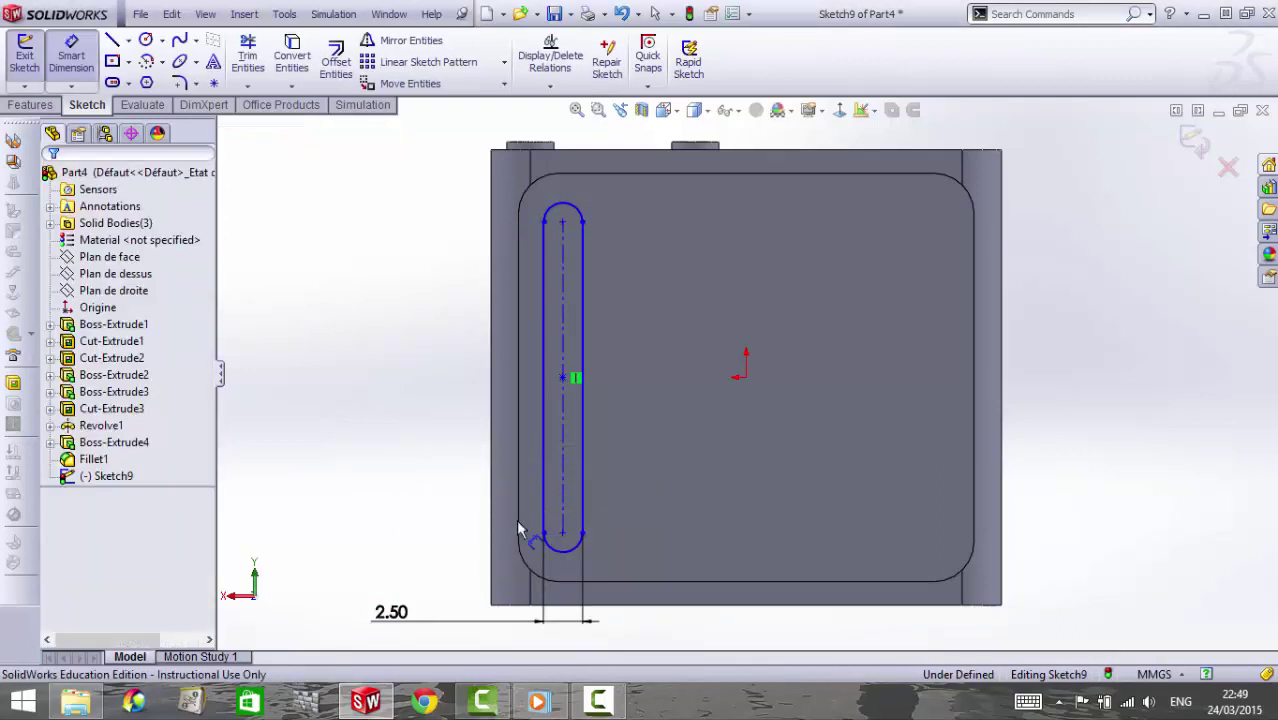
click(543, 515)
click(512, 507)
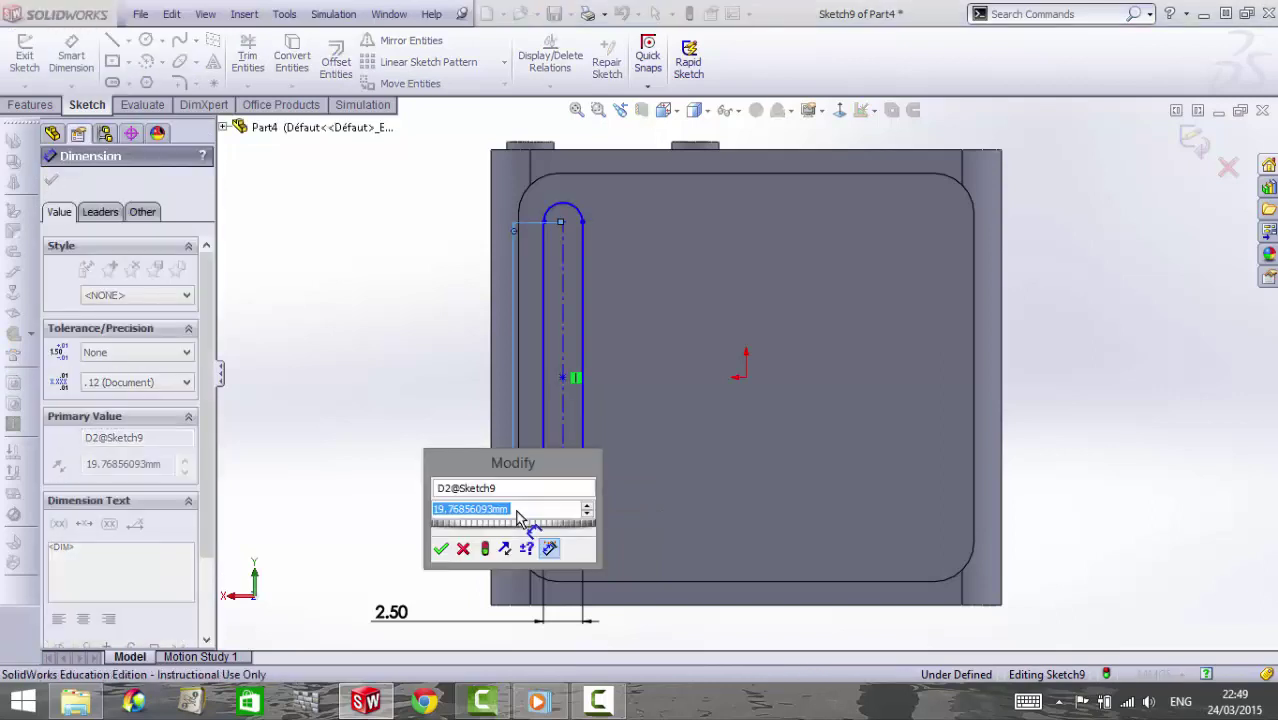
text(20)
key(Return)
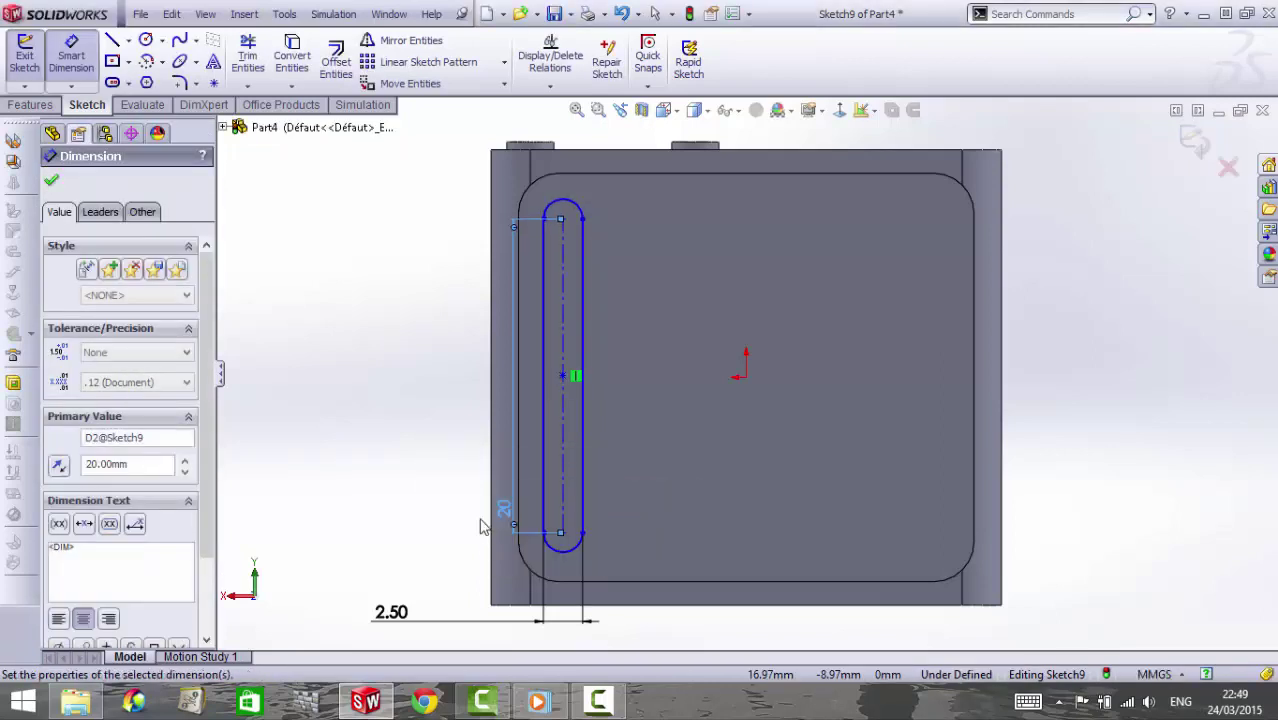
Offset the slot 3 mm from the body's left edge and cancel the redundant R1.25 dimension
click(562, 488)
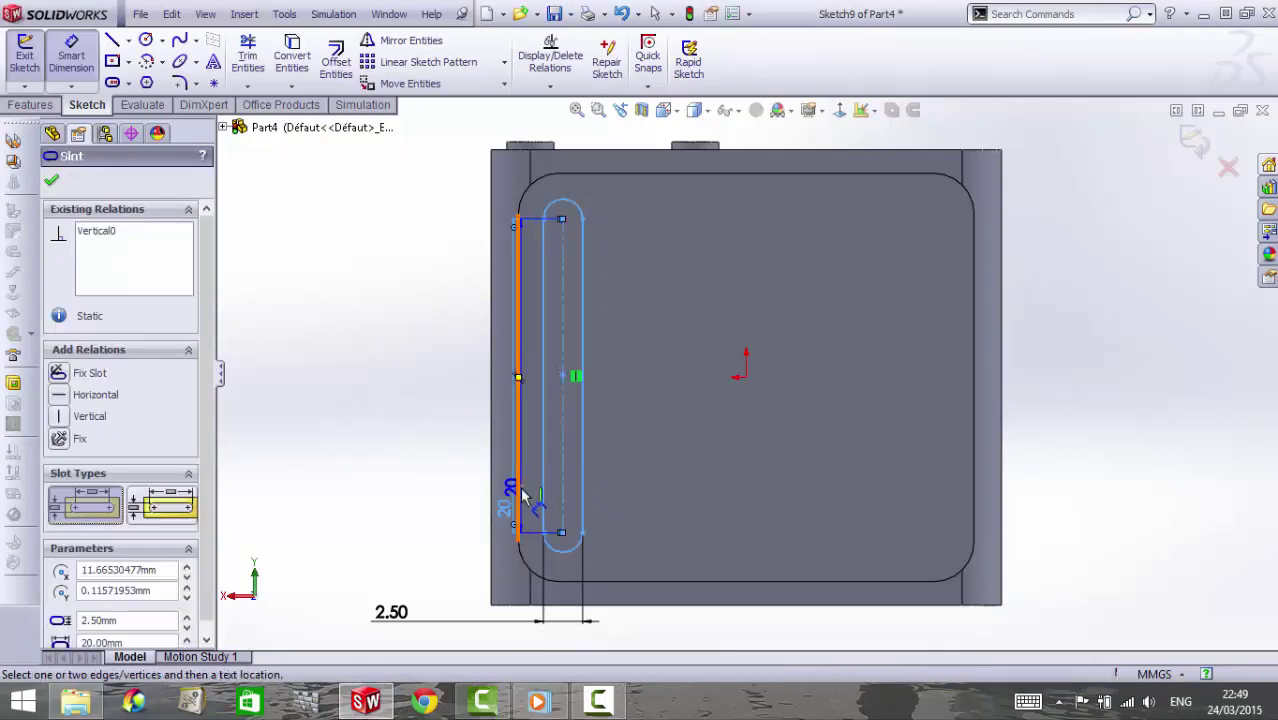
click(516, 492)
click(390, 482)
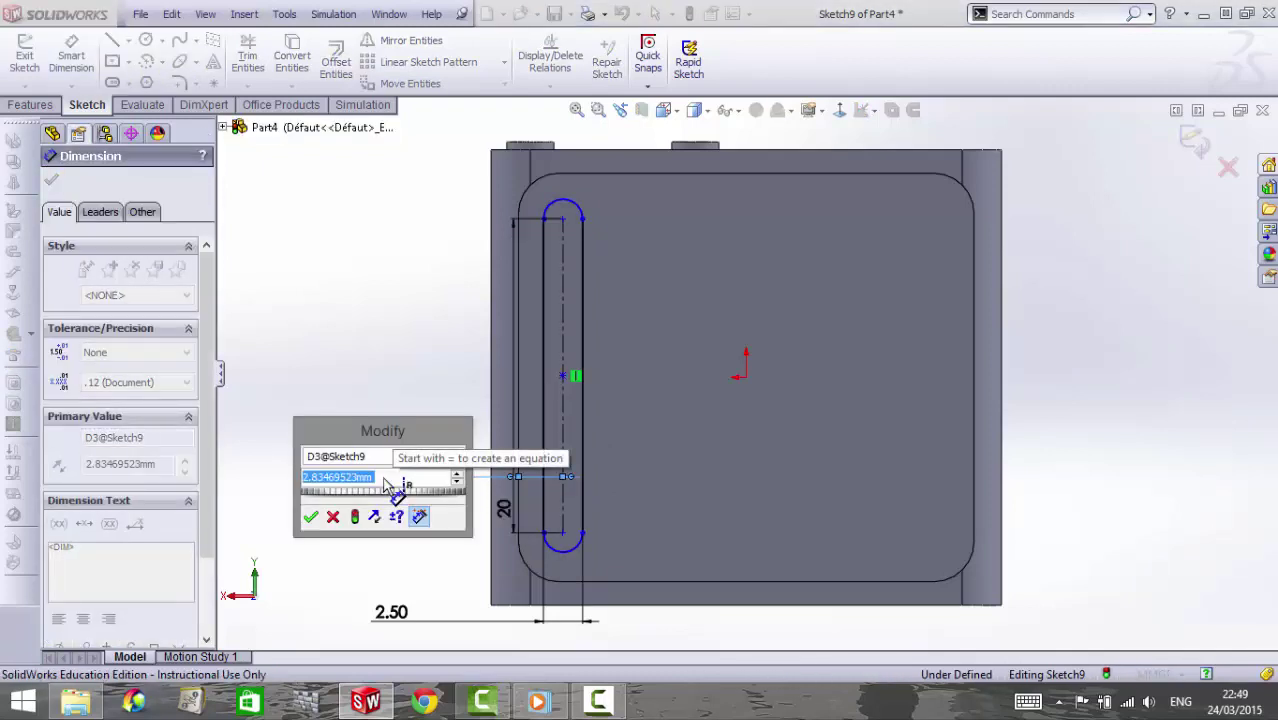
text(3)
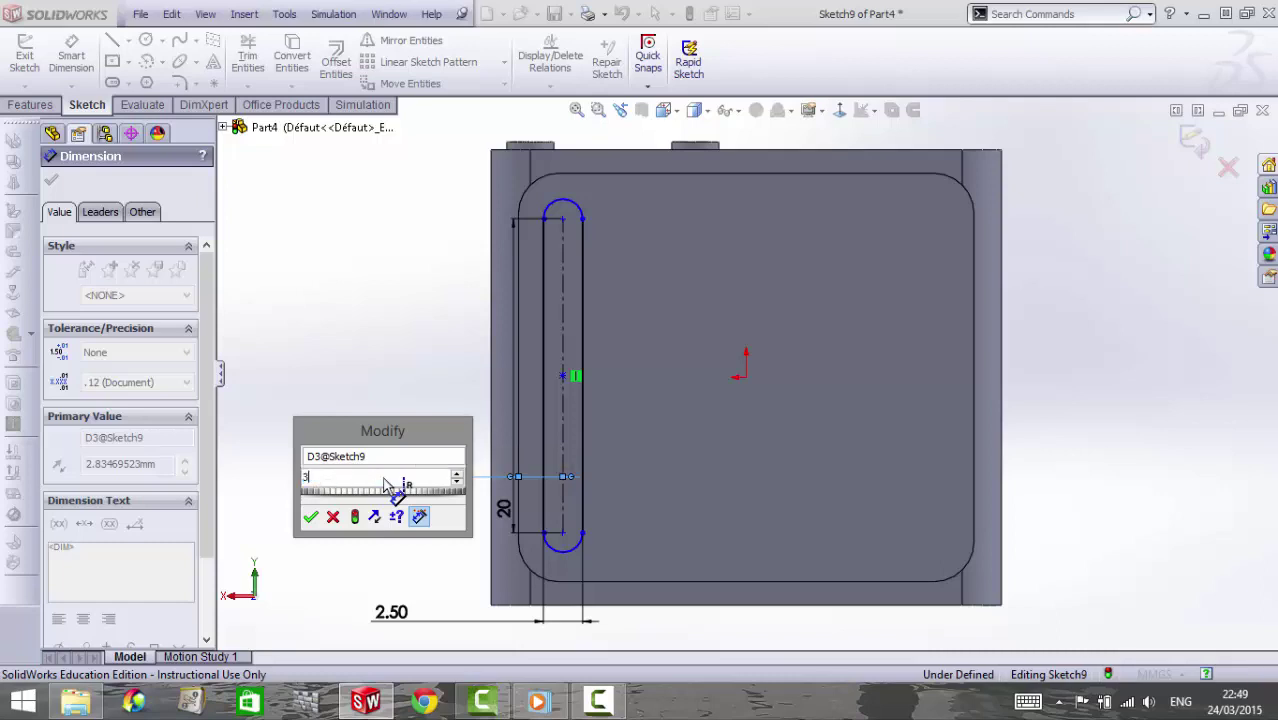
key(Return)
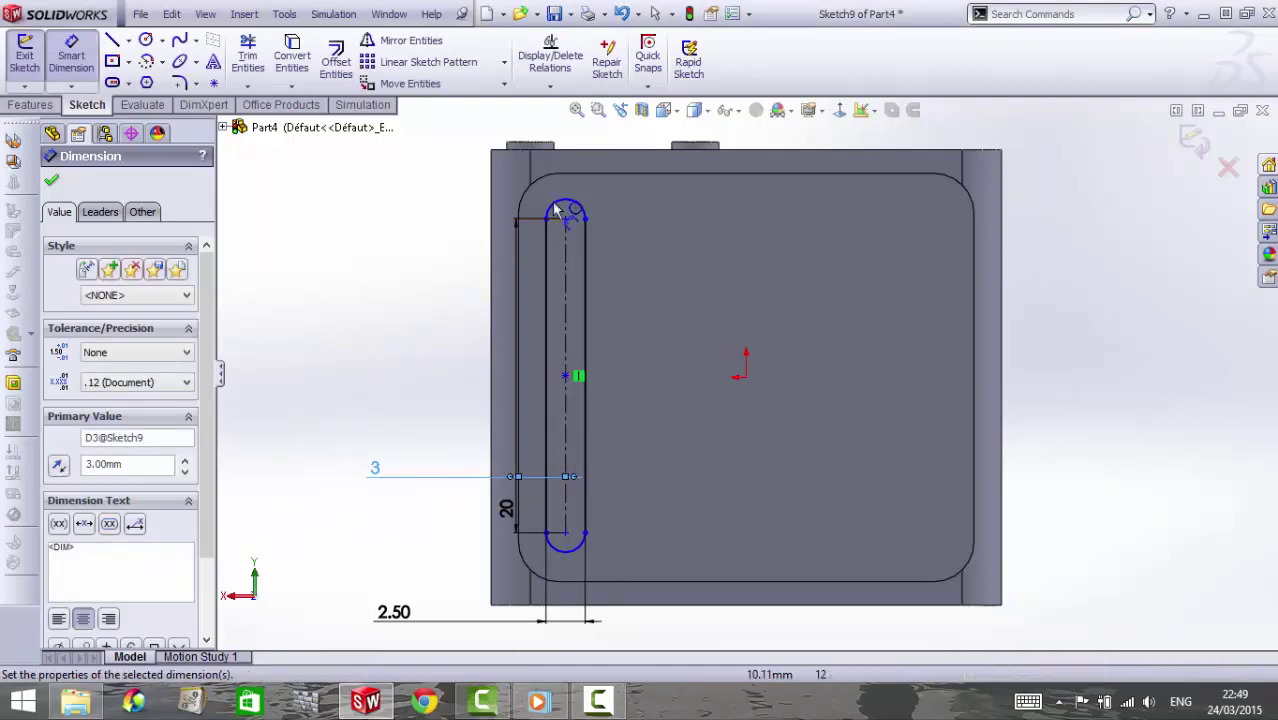
click(585, 213)
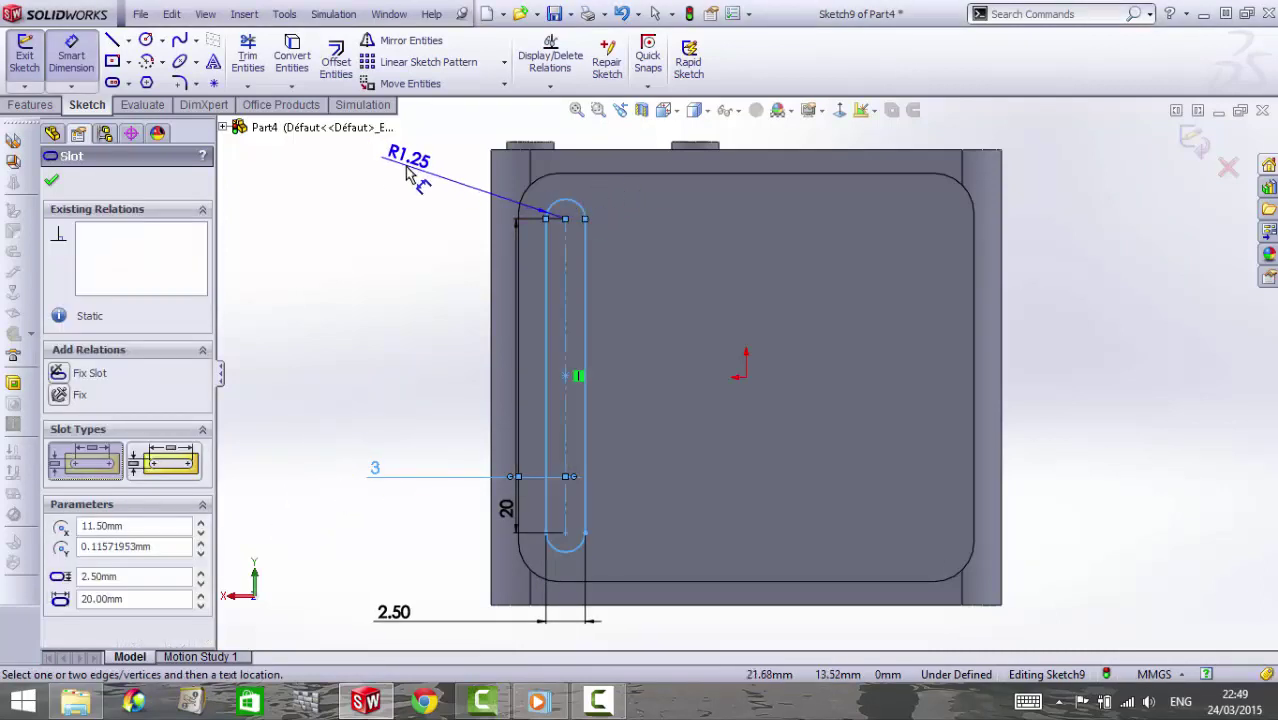
click(410, 170)
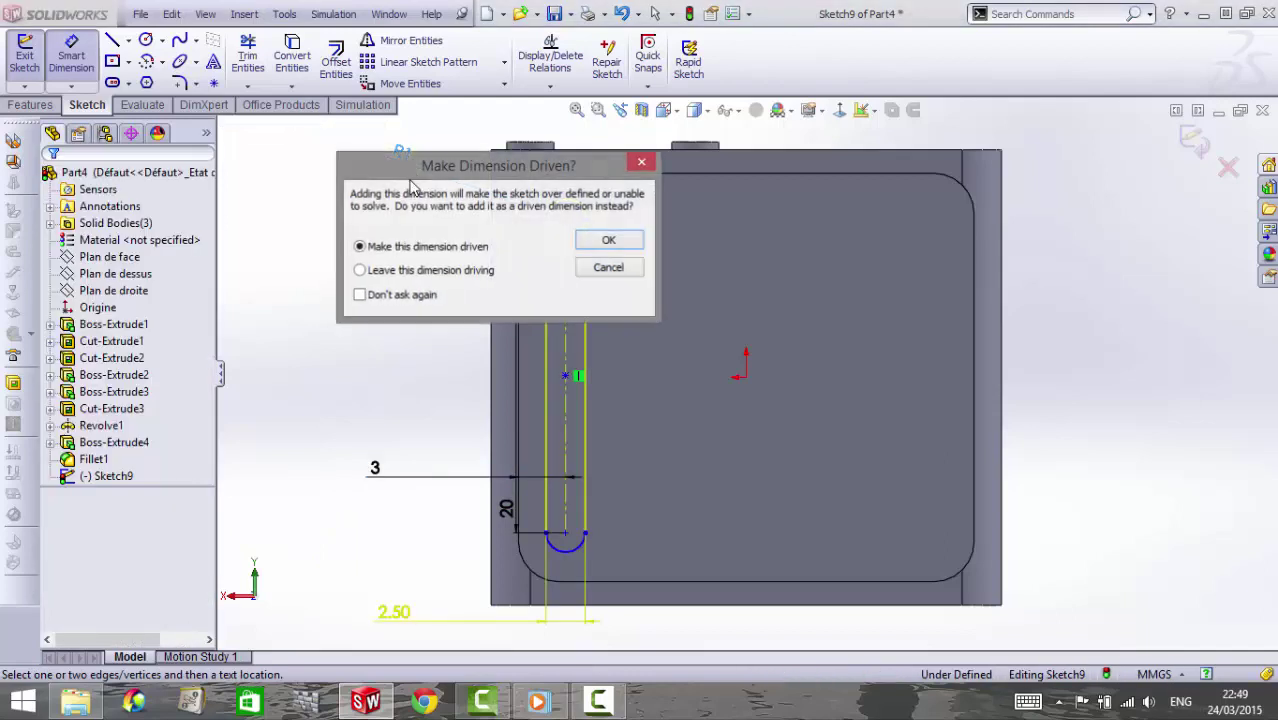
click(607, 267)
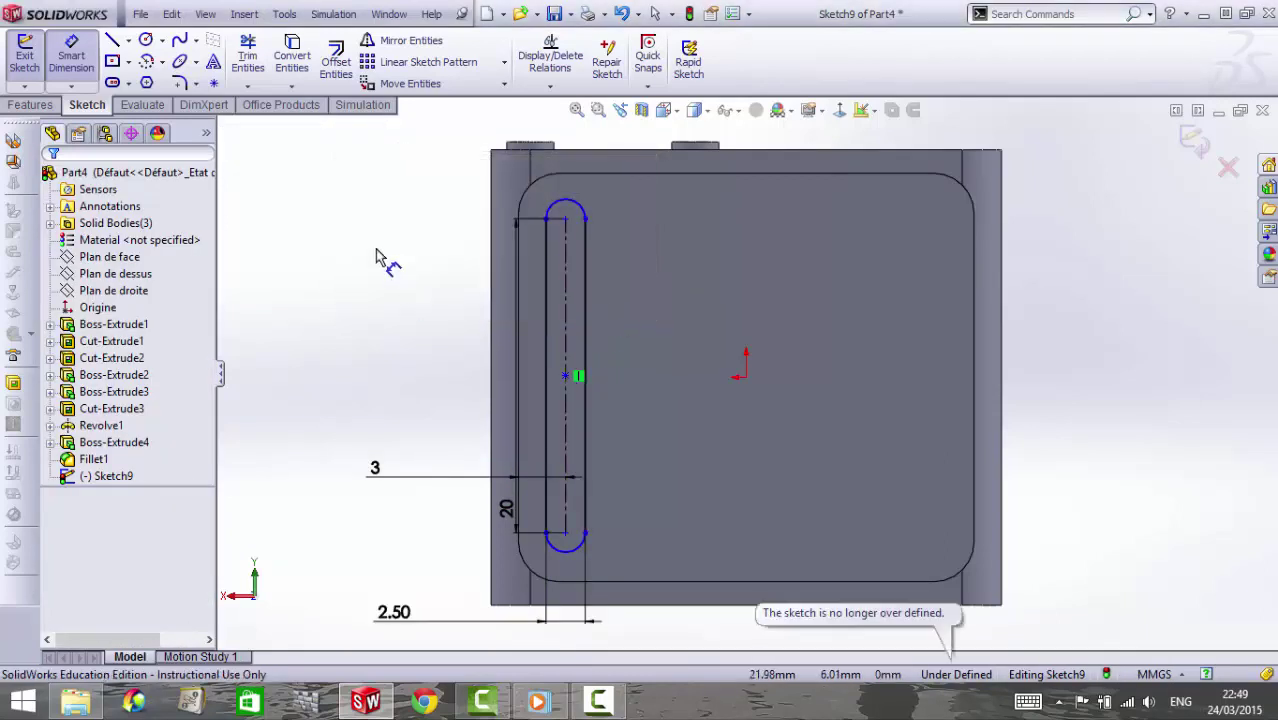
Draw a horizontal construction centreline from the origin to the slot's midpoint
click(127, 40)
click(160, 72)
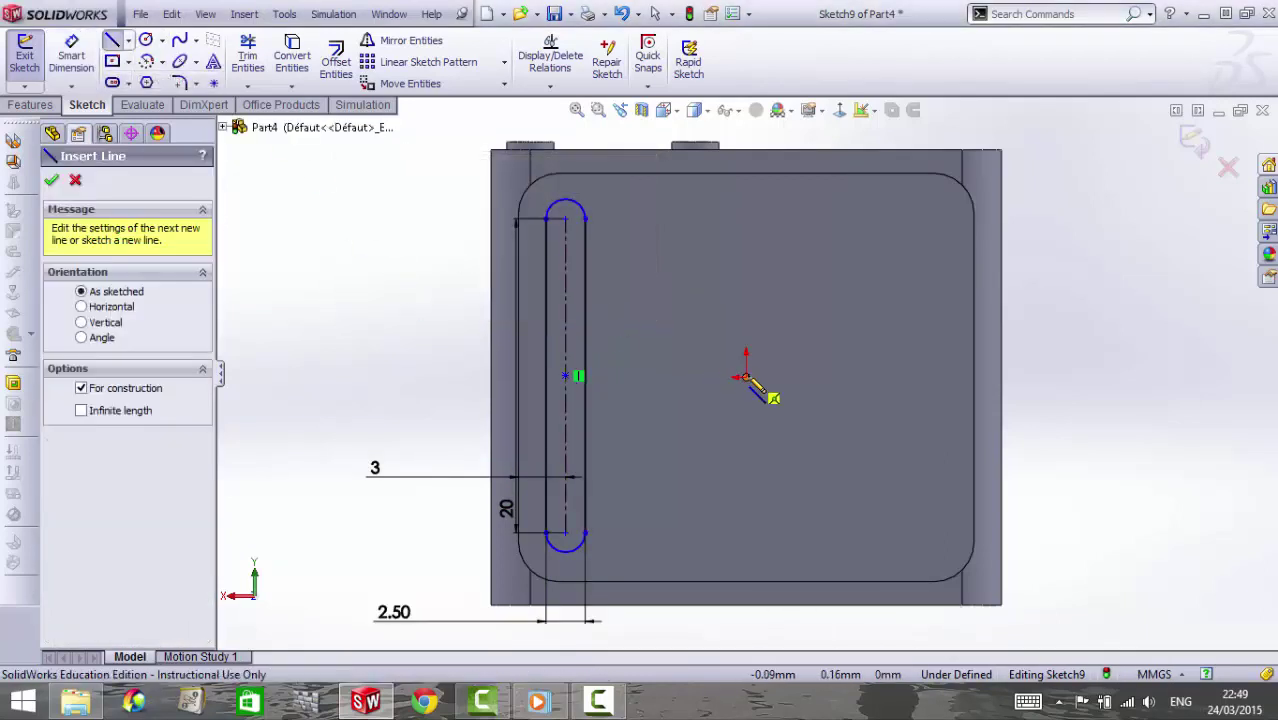
click(556, 376)
key(Escape)
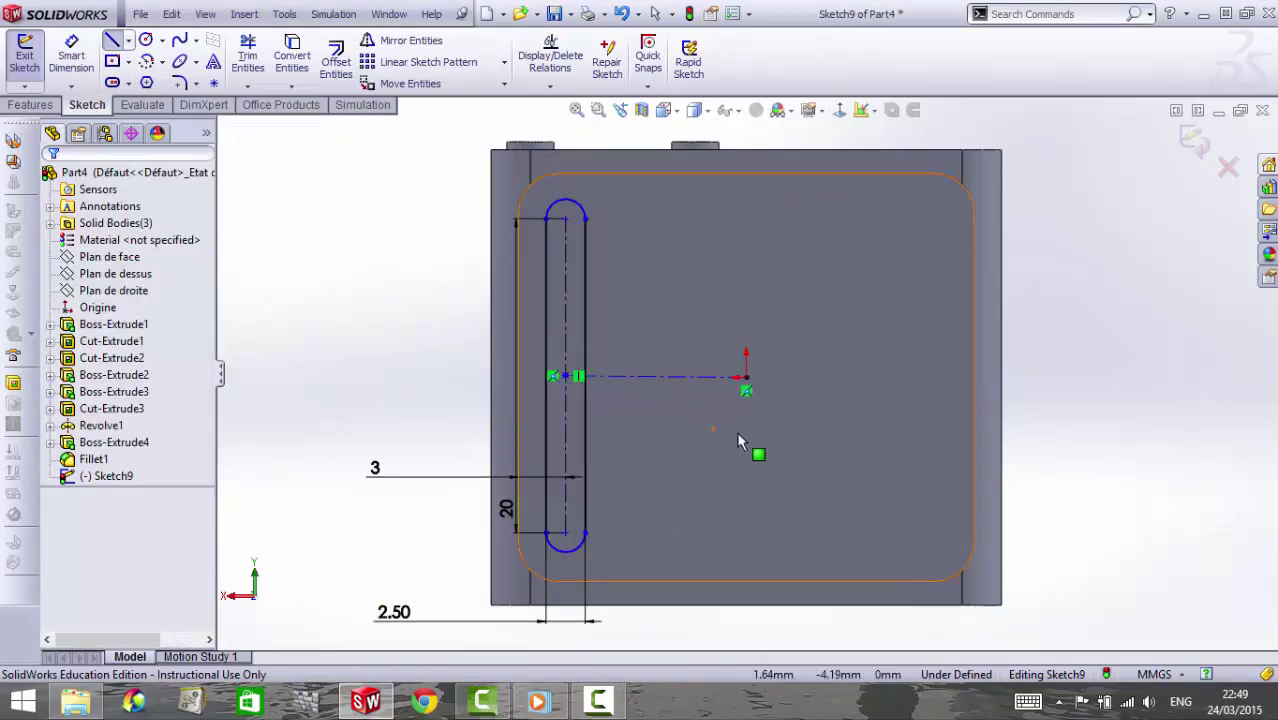
click(665, 378)
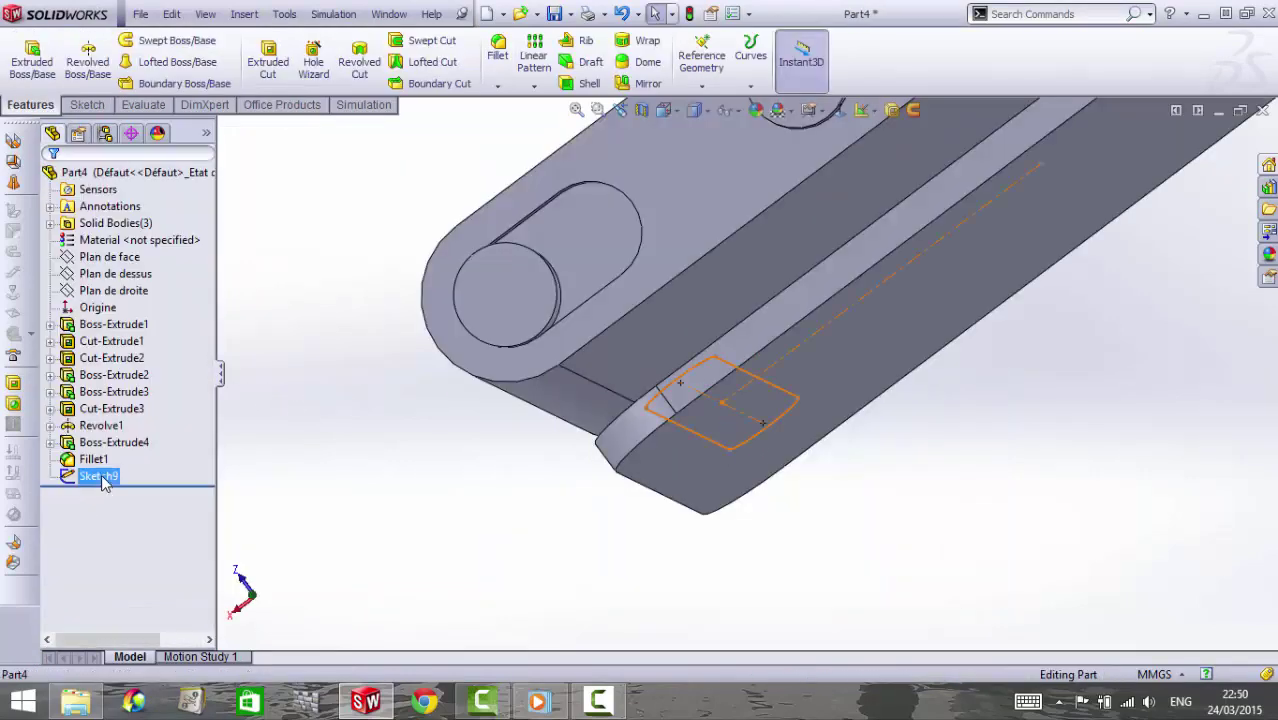
Extrude the slot sketch Up To Vertex on the body's top edge to form a pin
click(98, 476)
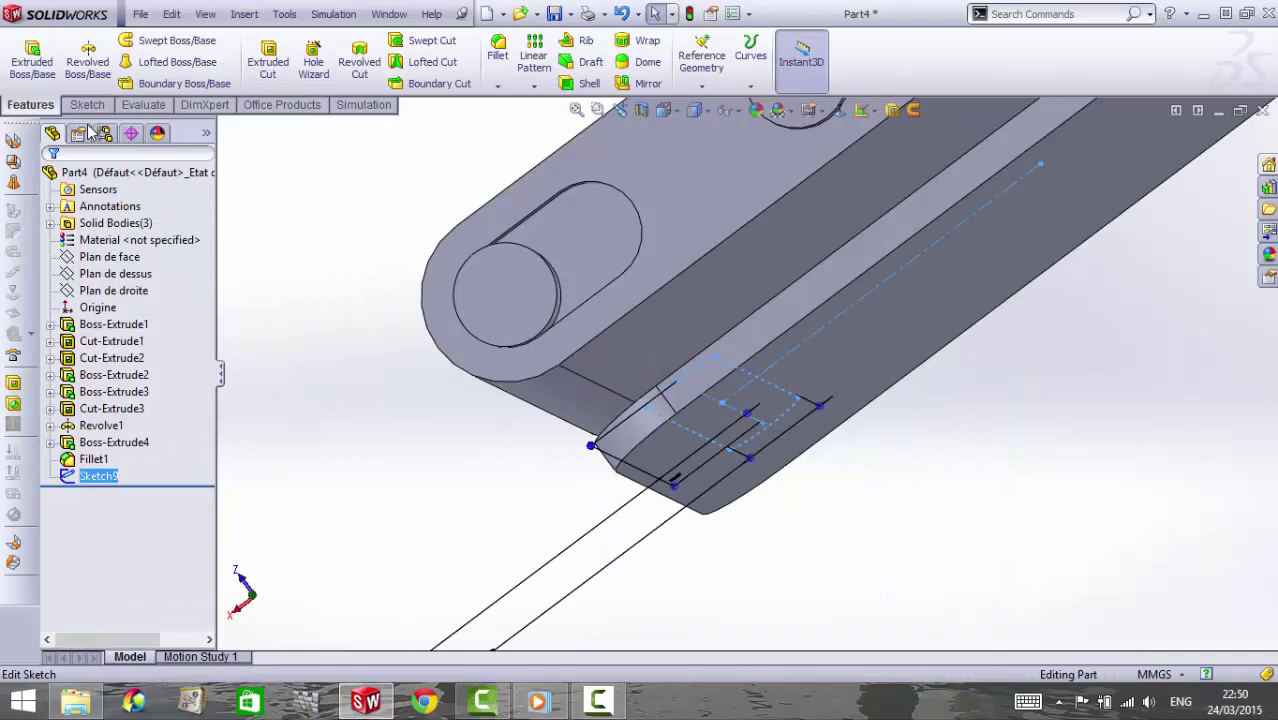
click(44, 64)
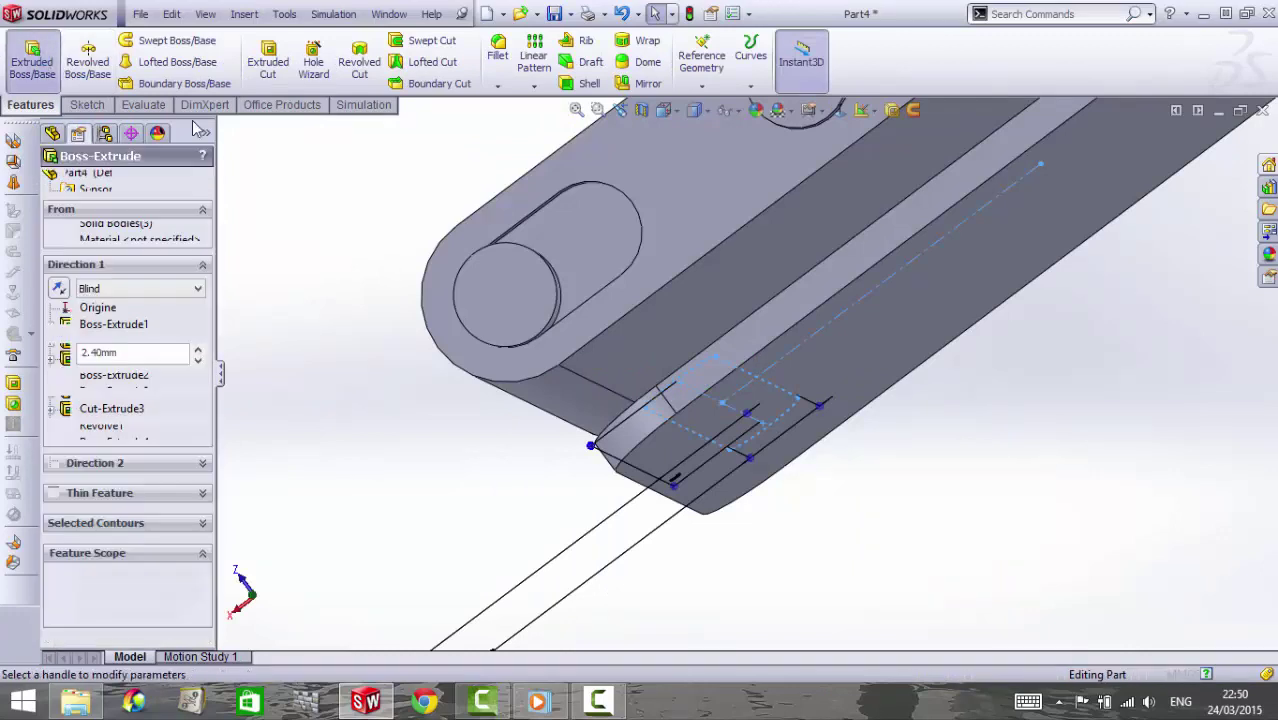
click(670, 284)
key(Return)
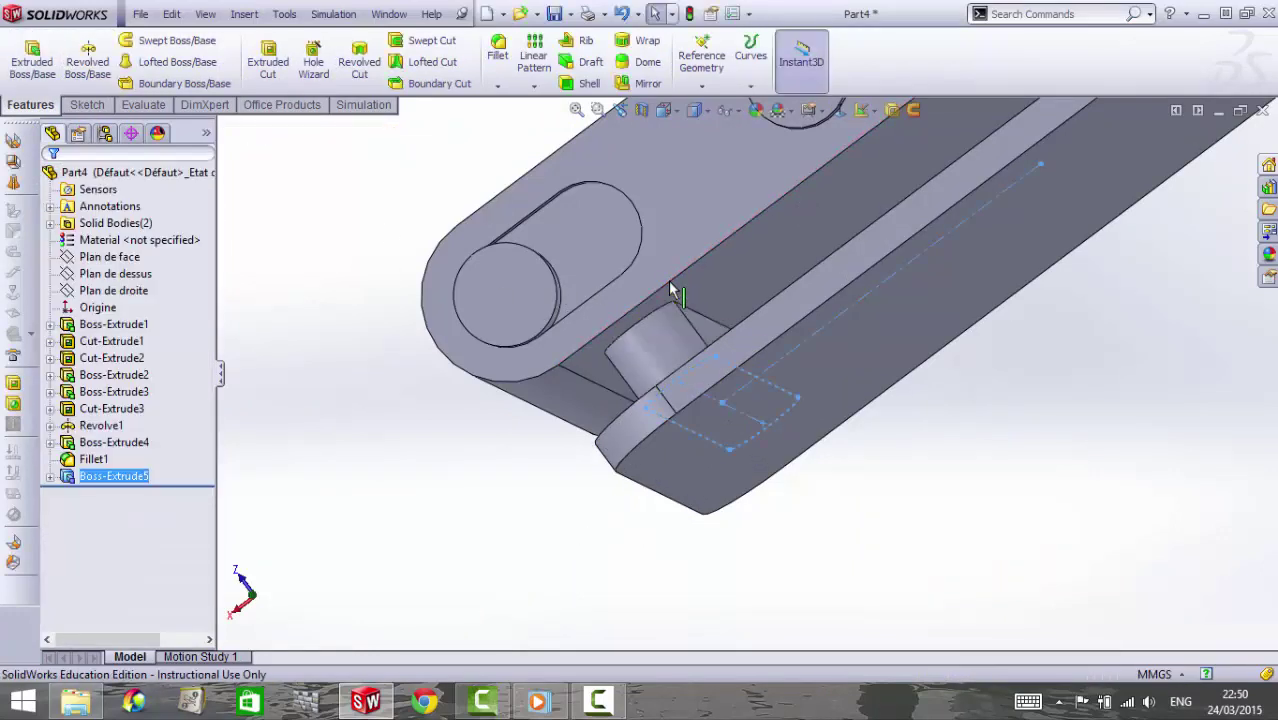
mouse_move(597, 485)
middle_down()
mouse_move(861, 351)
mouse_move(865, 255)
mouse_move(840, 280)
middle_up()
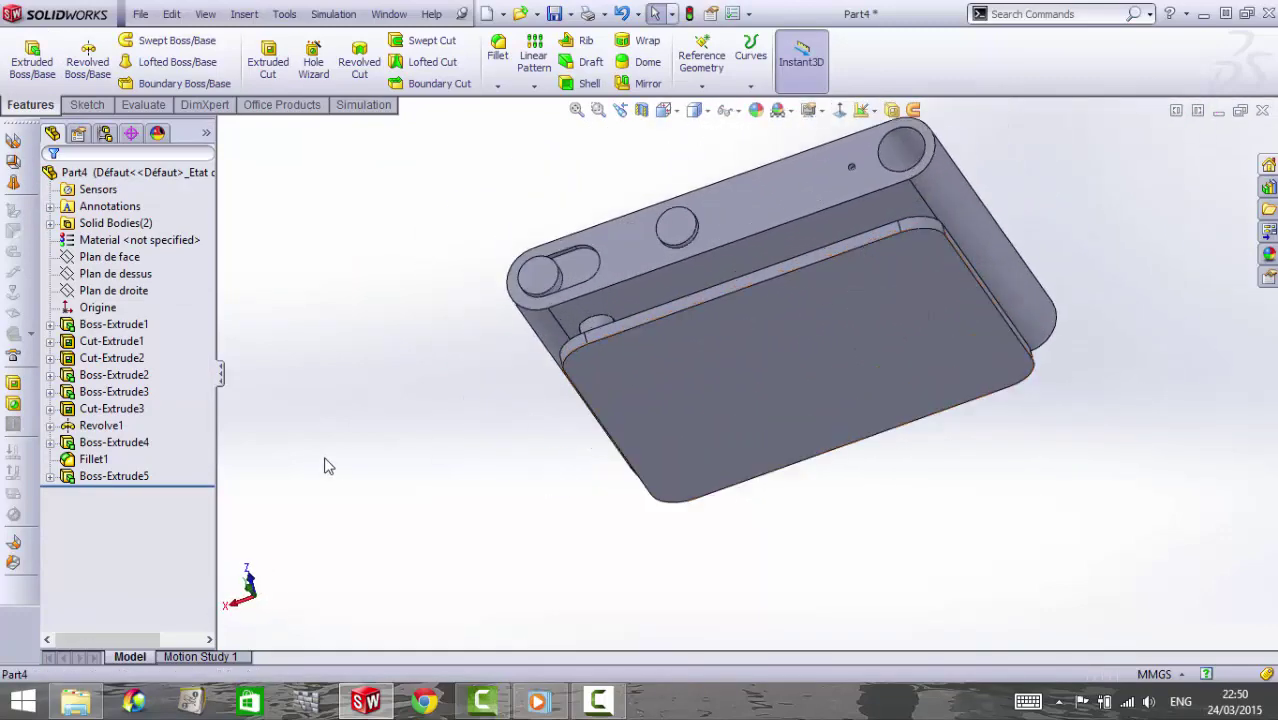
Start a sketch on the top plane (Plan de dessus) and draw a circle above the body
click(124, 278)
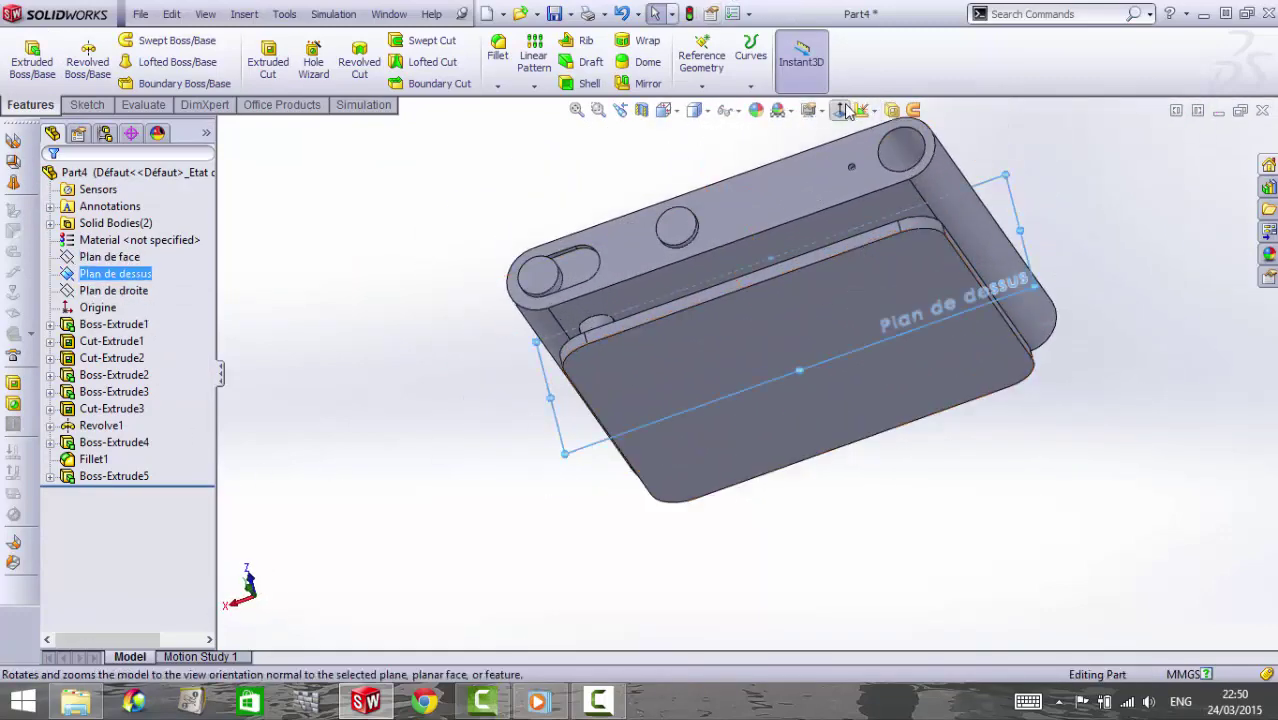
click(274, 205)
click(88, 105)
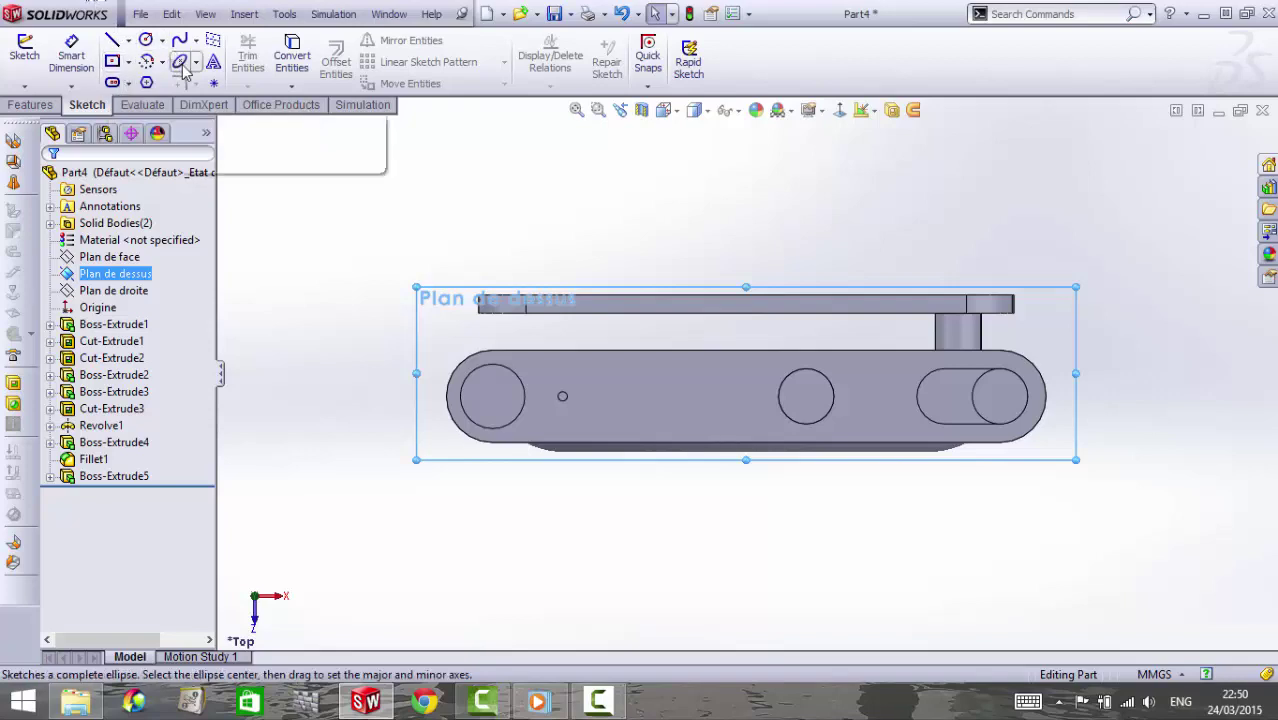
click(148, 41)
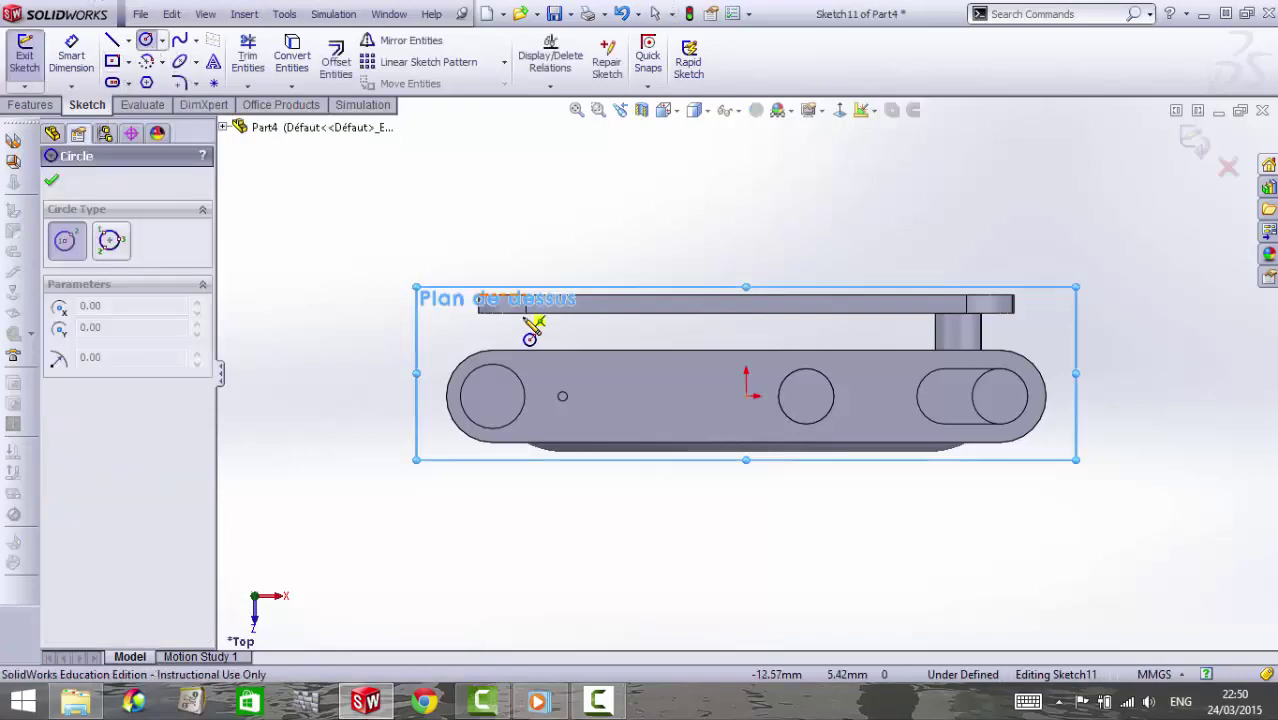
scroll(490, 316, down, 3)
click(579, 314)
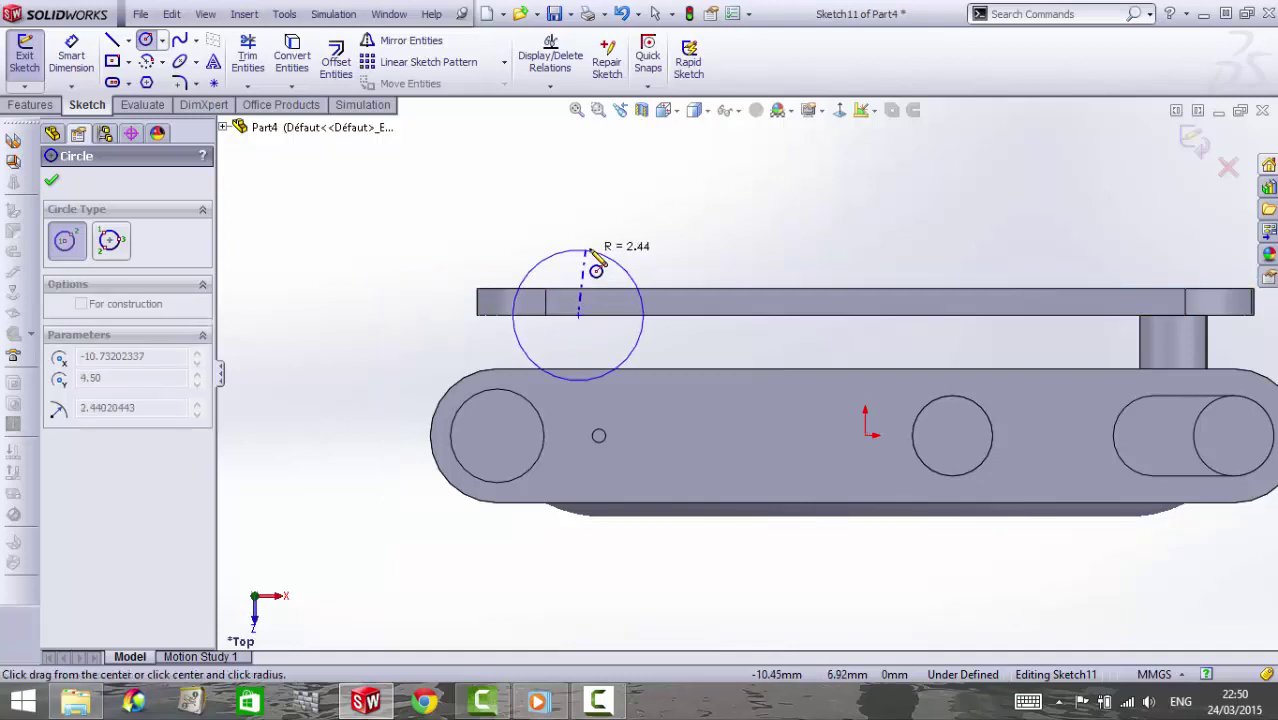
scroll(596, 260, down, 1)
key(Escape)
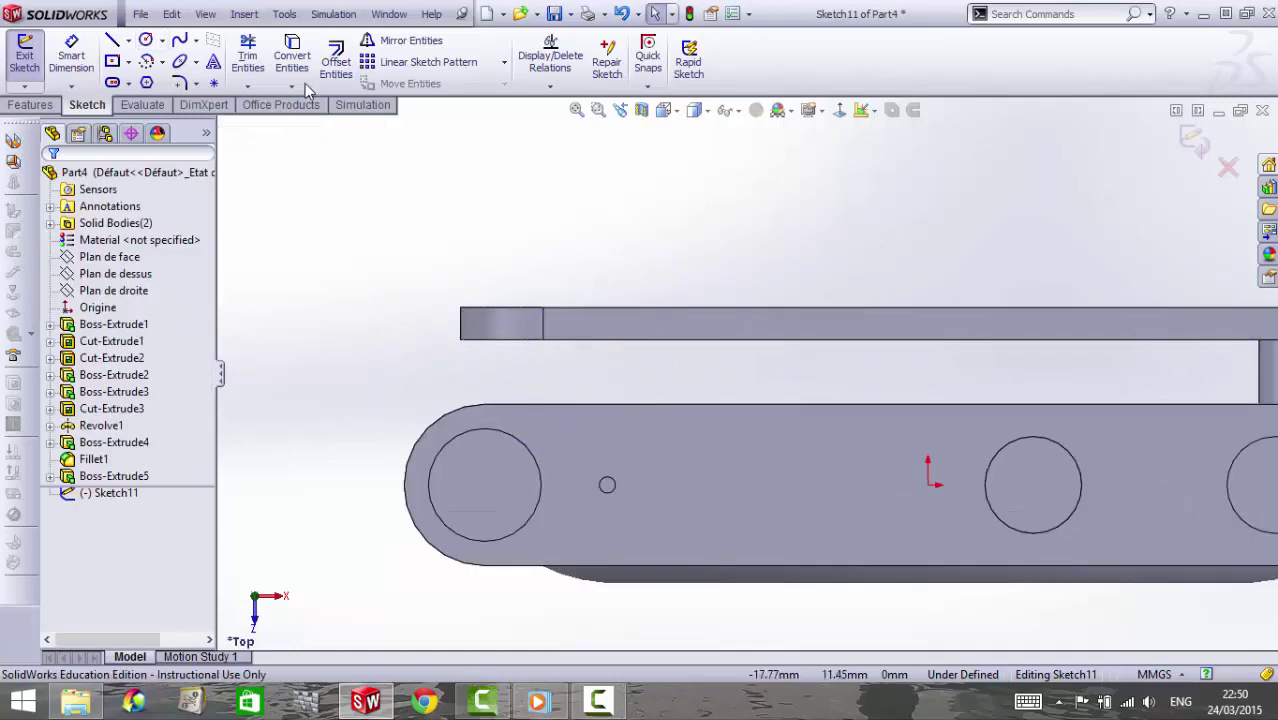
click(145, 40)
click(611, 253)
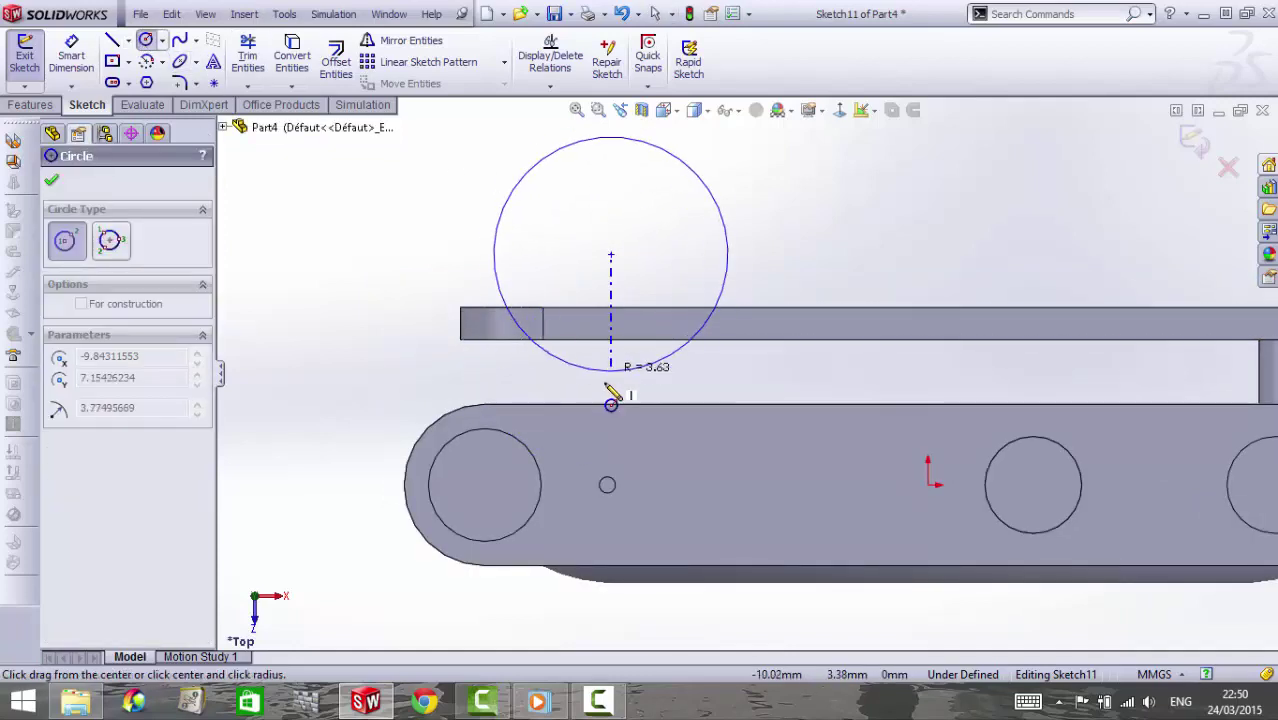
click(611, 381)
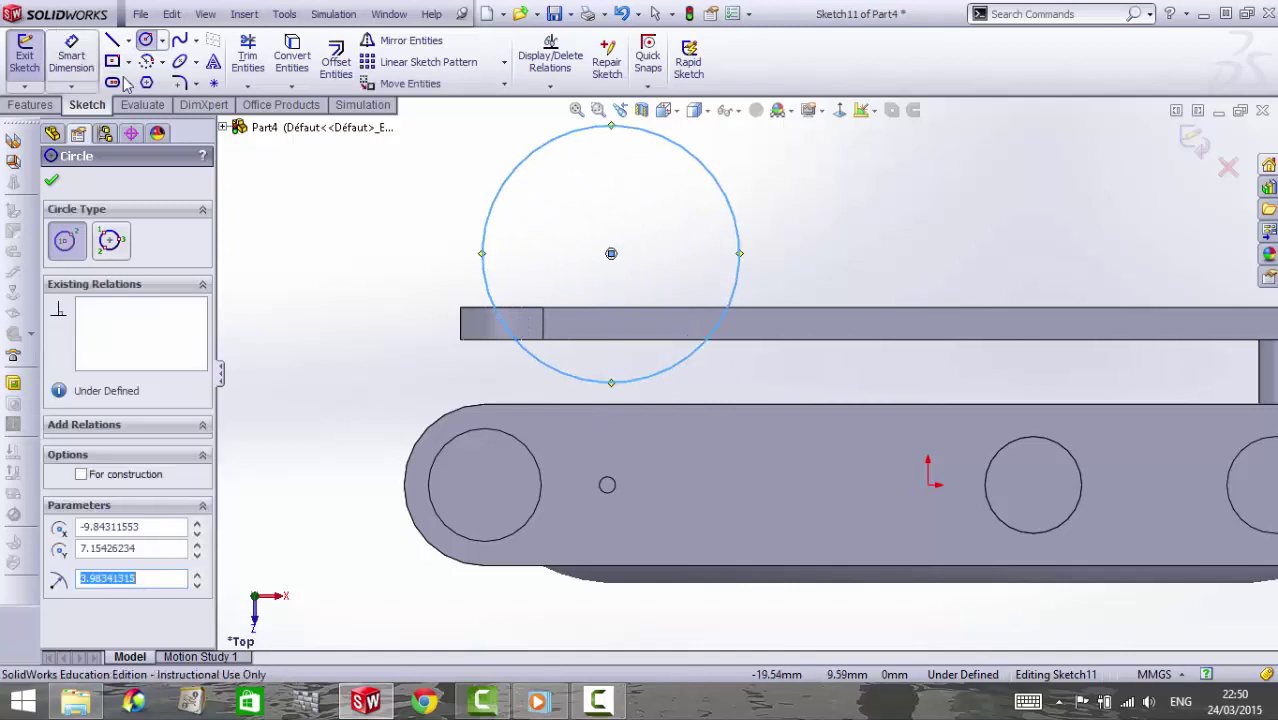
key(Escape)
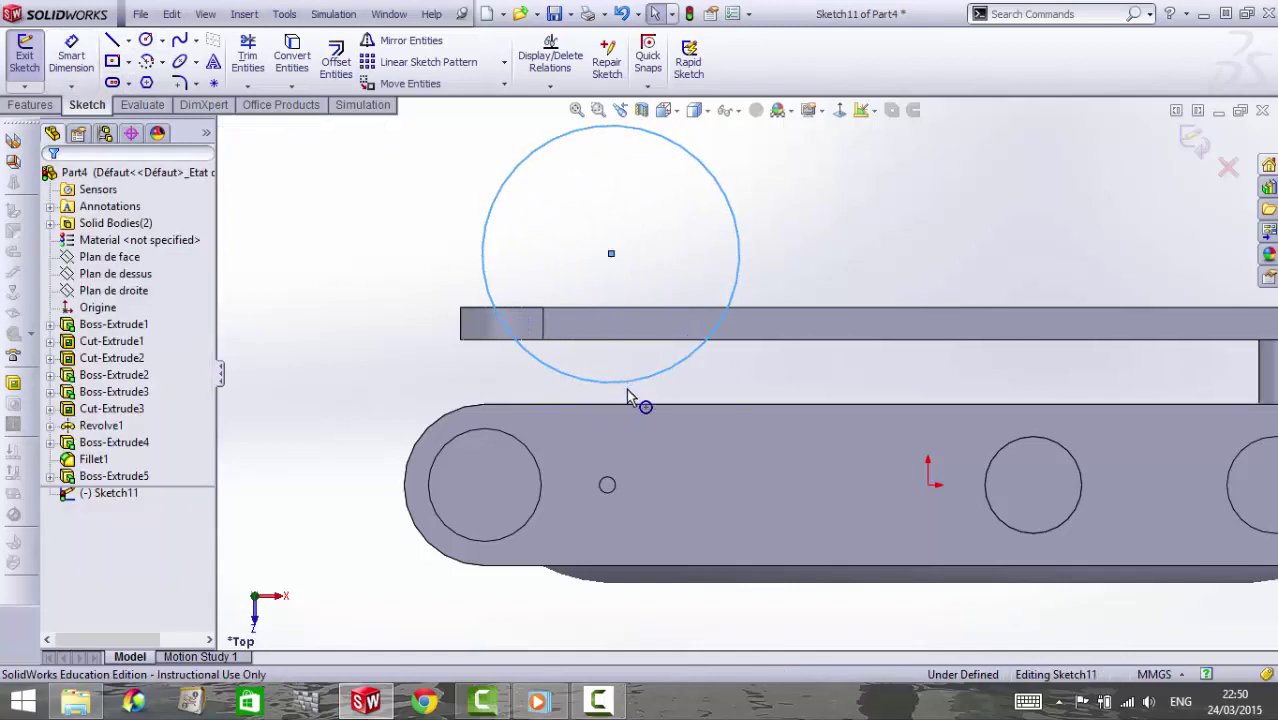
Make the circle tangent to the lower body's top edge
ctrl+click(624, 405)
click(58, 483)
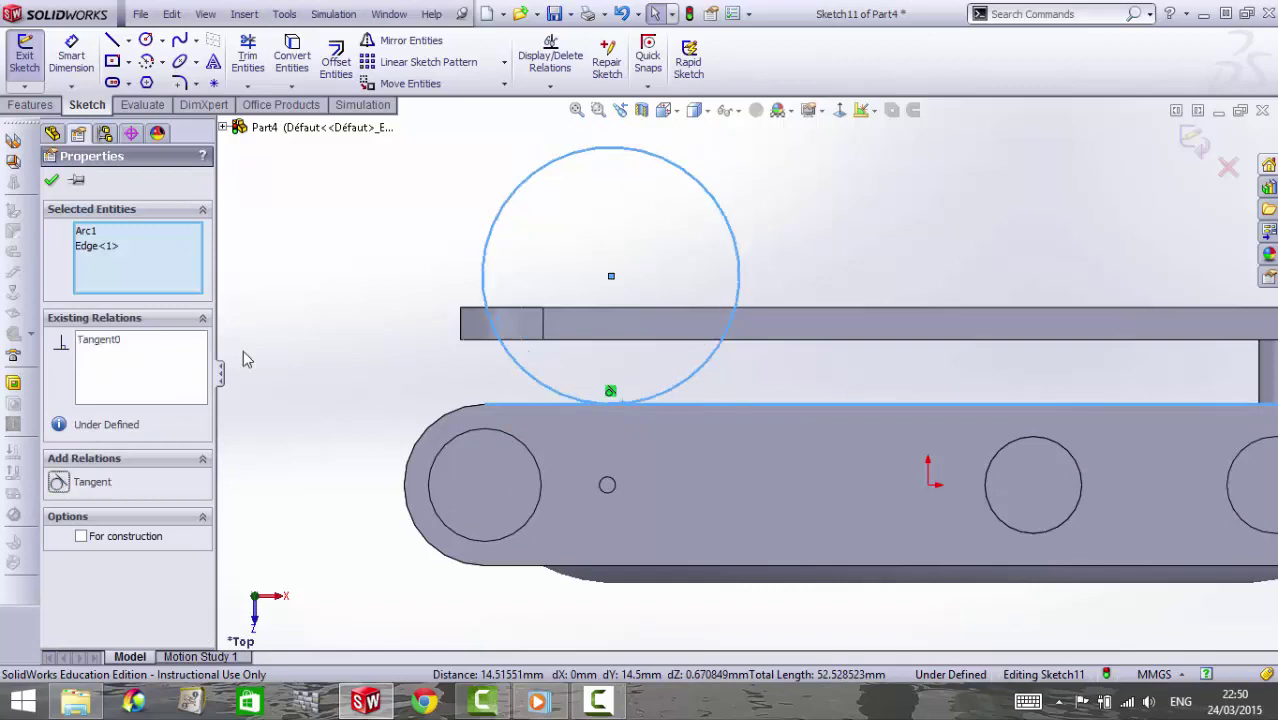
click(243, 350)
Draw a horizontal line across the circle along the plate's lower edge
click(128, 40)
click(160, 80)
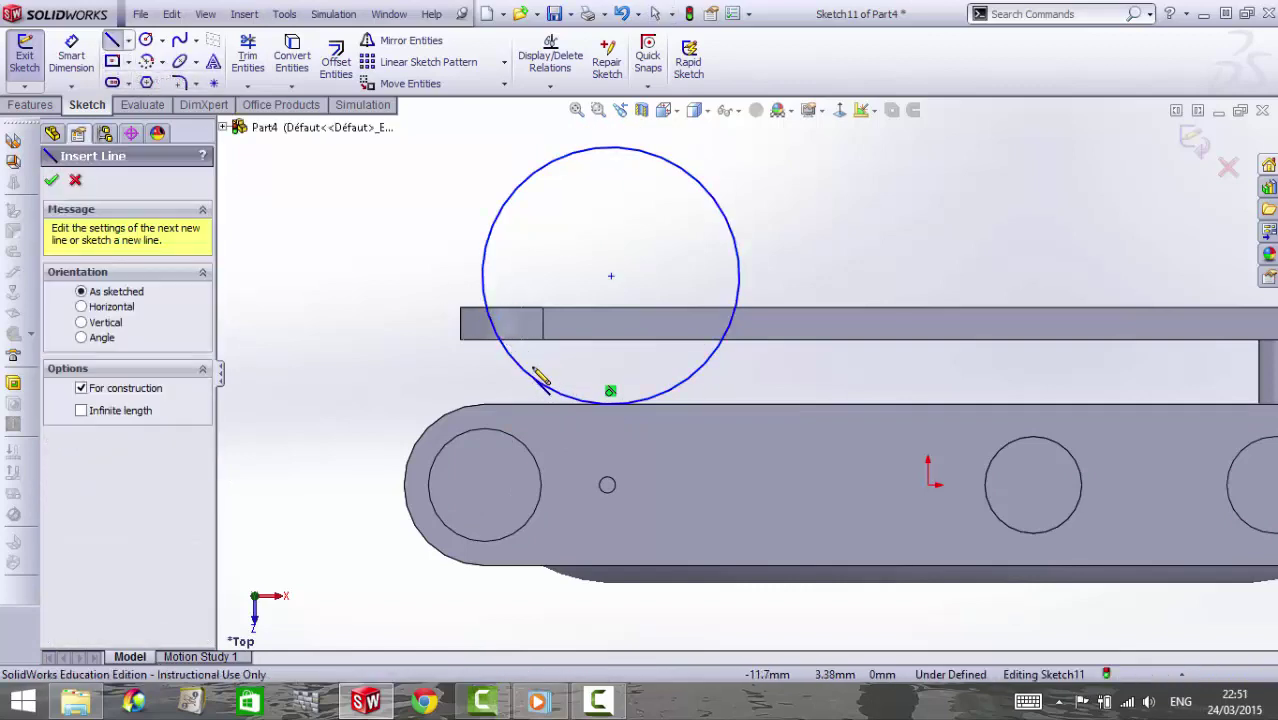
click(522, 341)
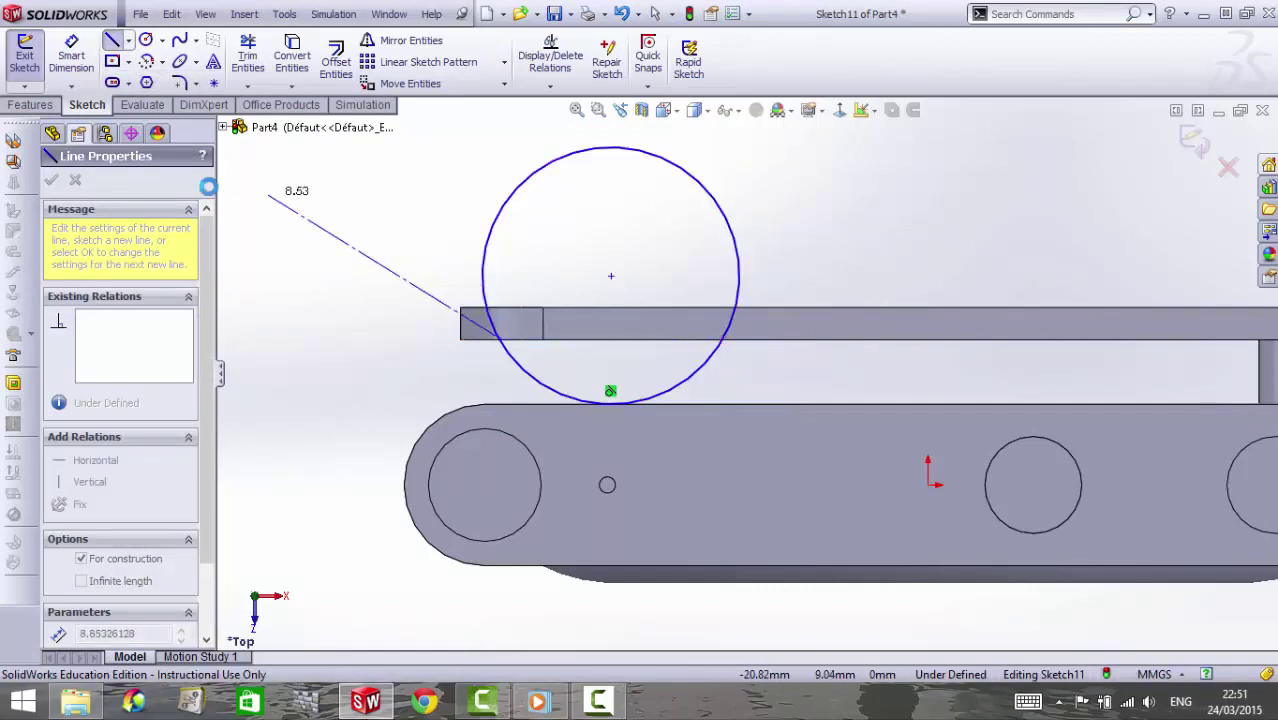
key(Escape)
click(112, 40)
click(504, 341)
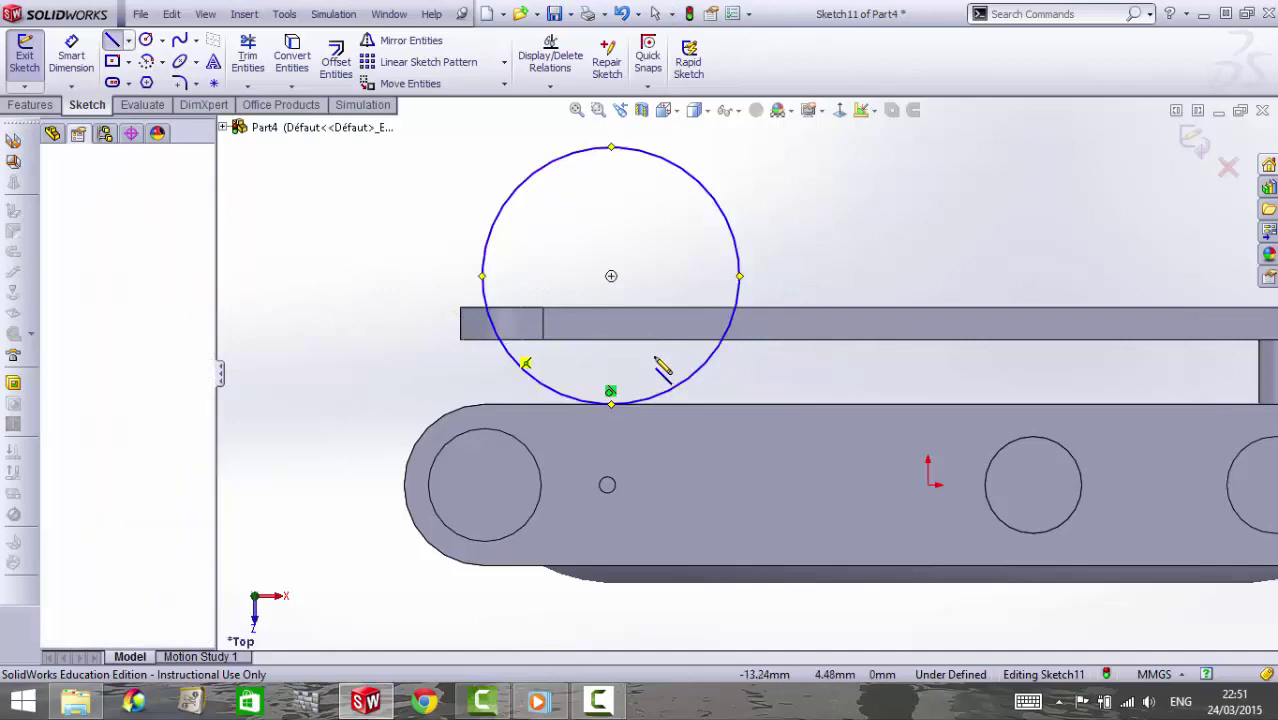
click(724, 341)
key(Escape)
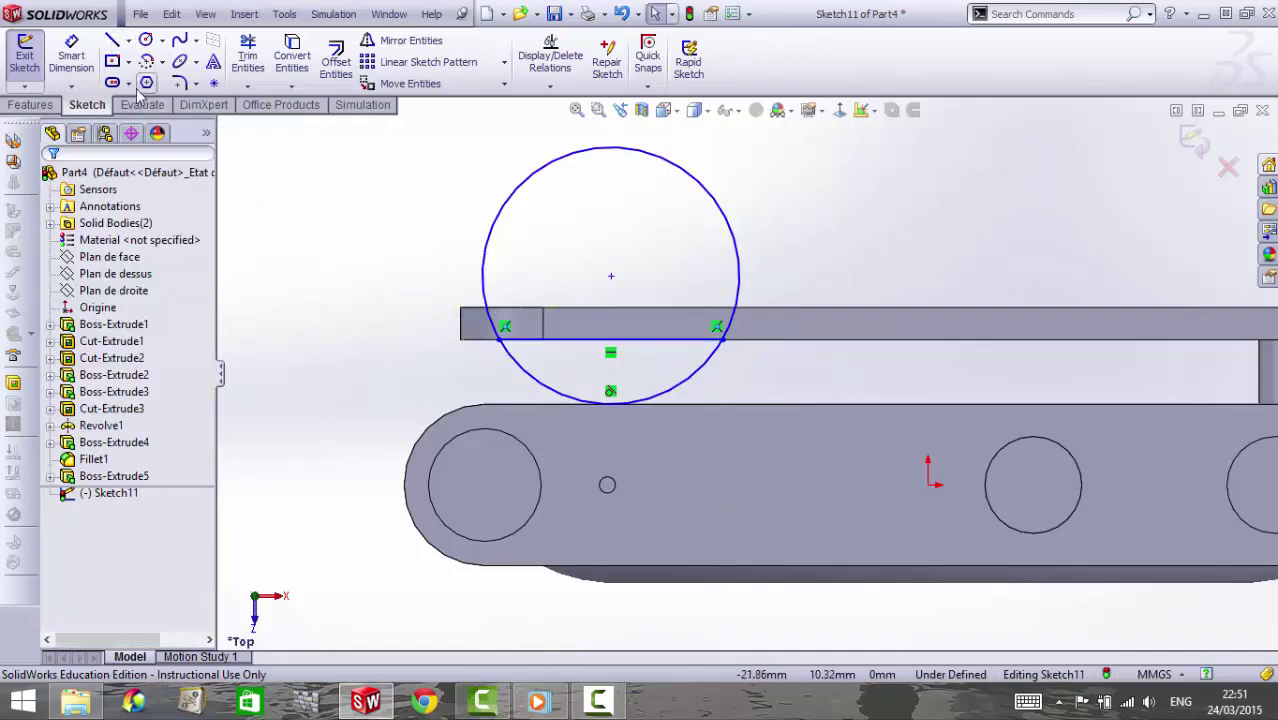
Dimension the chord line to 4.50 mm
click(668, 344)
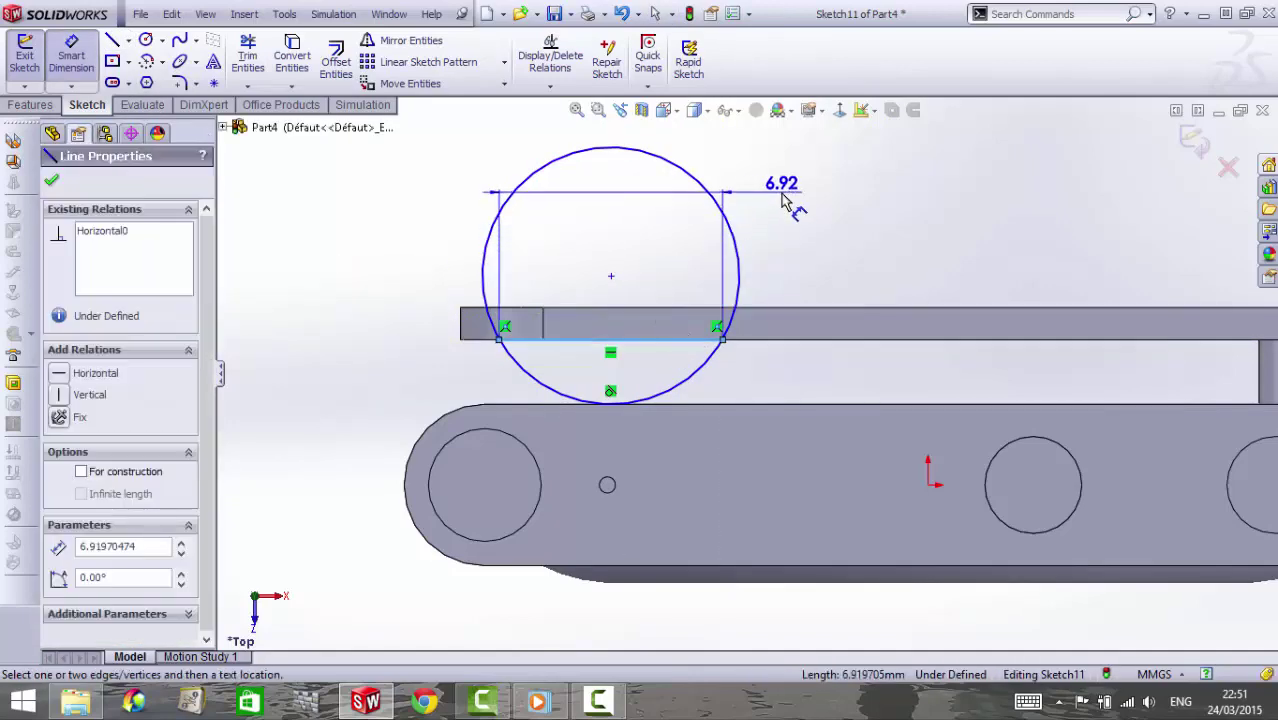
click(787, 198)
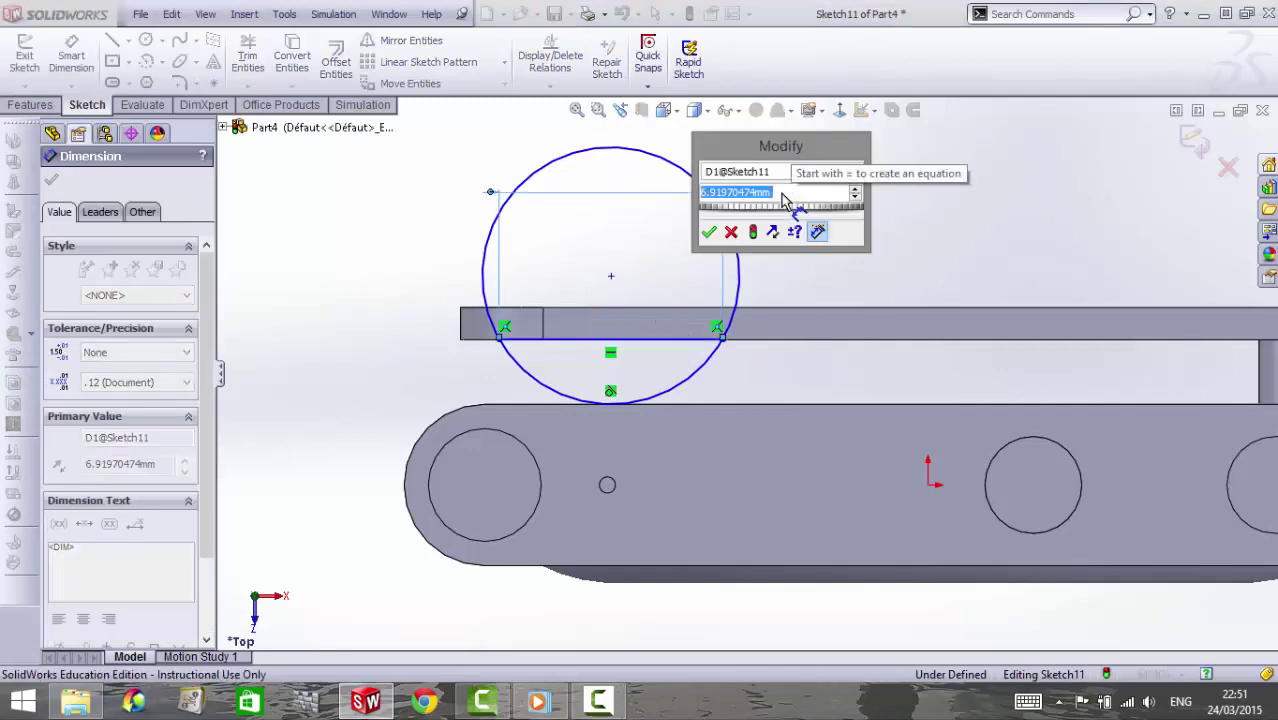
text(4.5)
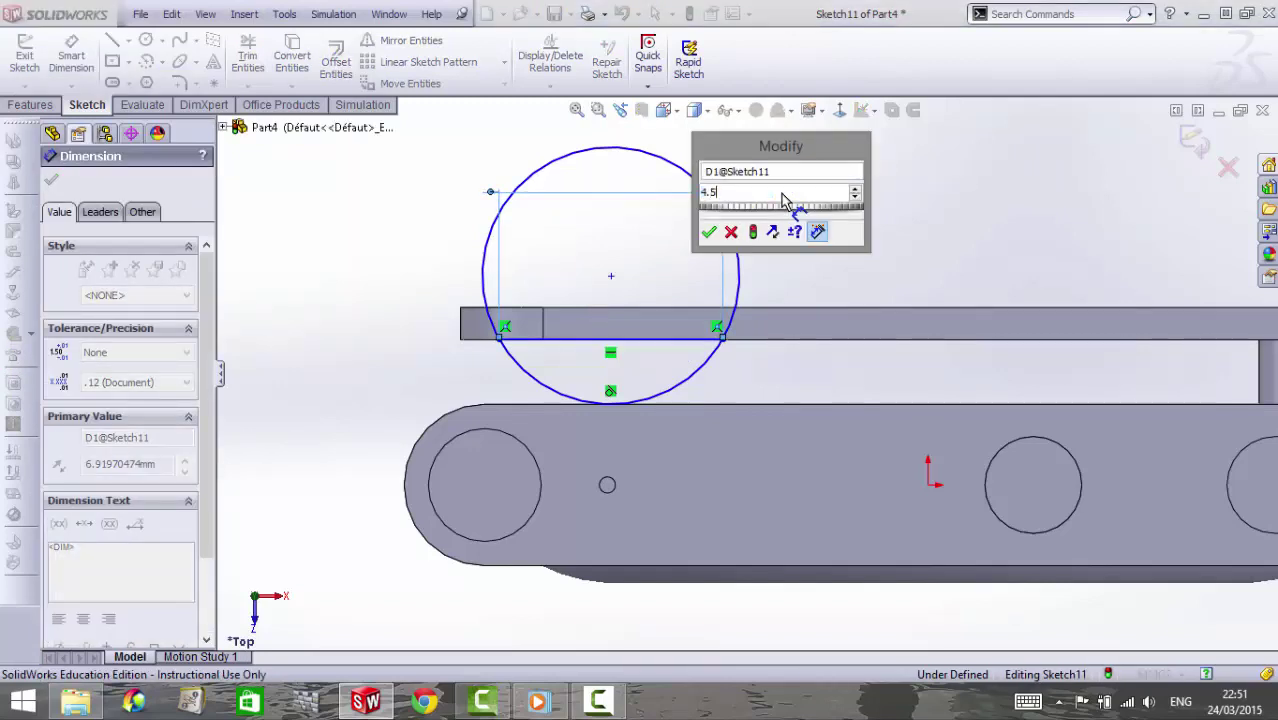
key(Return)
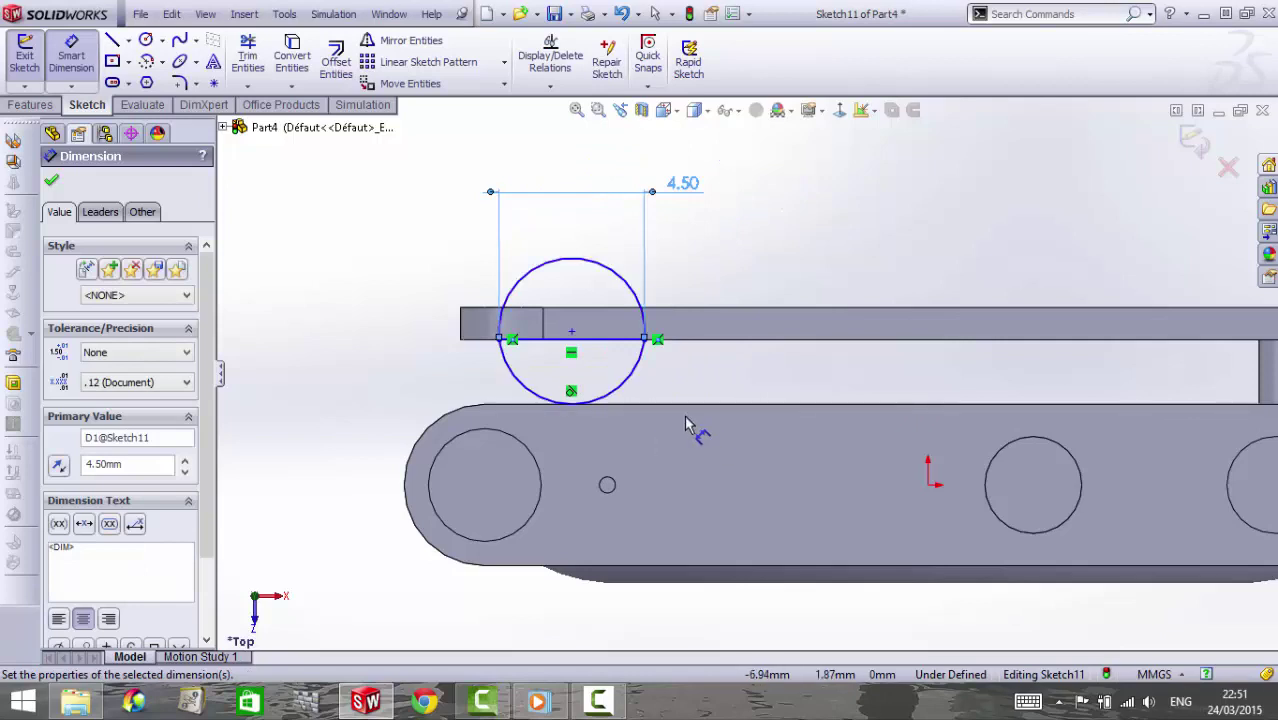
click(248, 55)
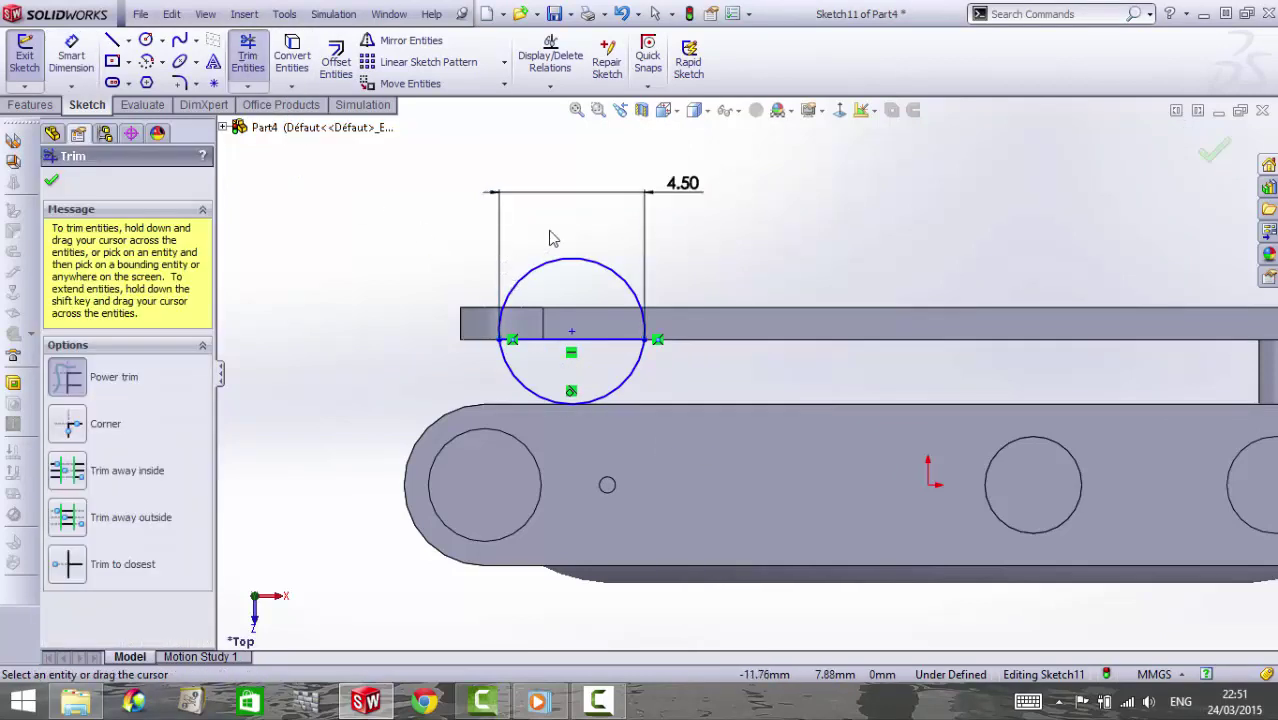
Trim the circle to a half-round and make its chord collinear with the plate edge
key(Escape)
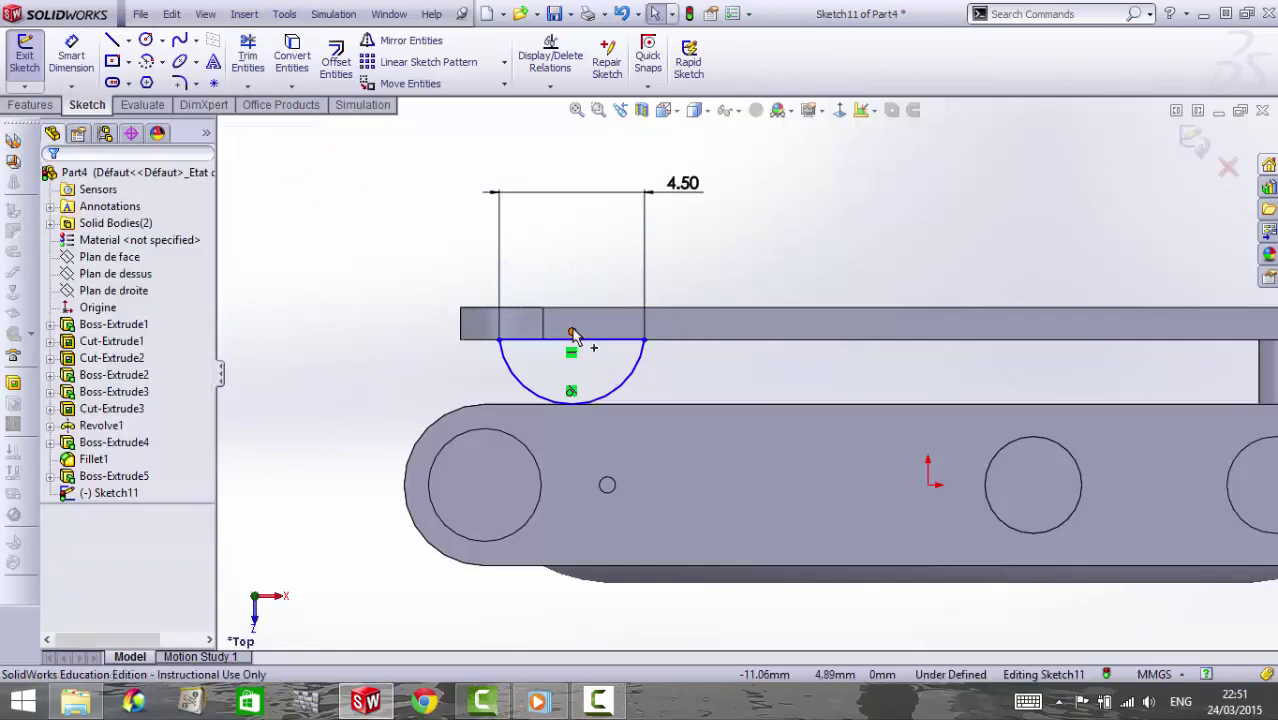
drag(571, 331, 605, 345)
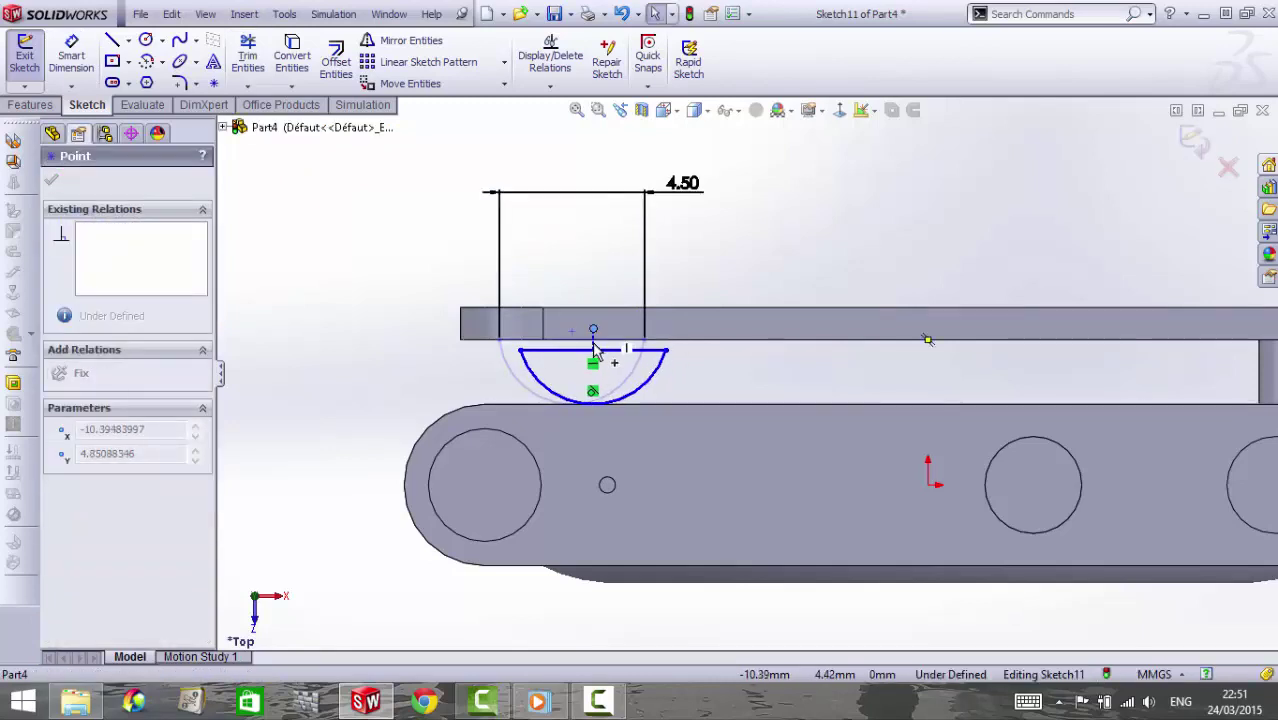
click(610, 350)
ctrl+click(615, 348)
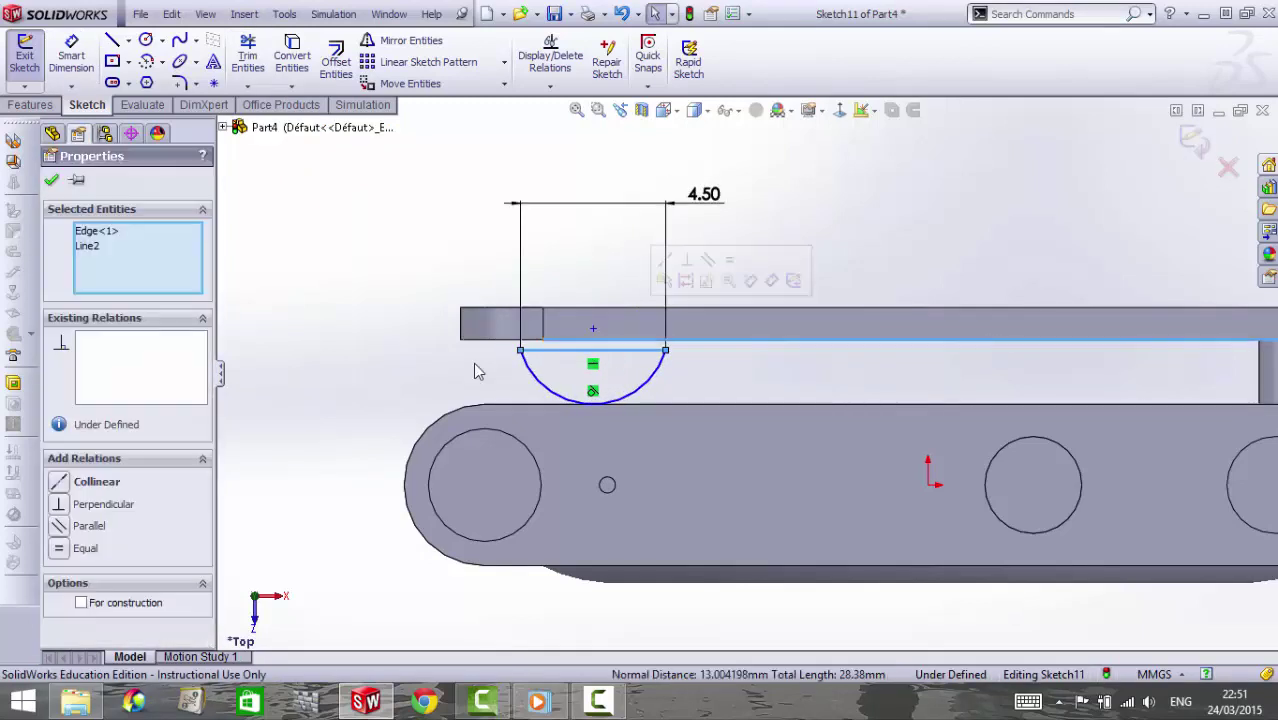
click(60, 482)
click(313, 388)
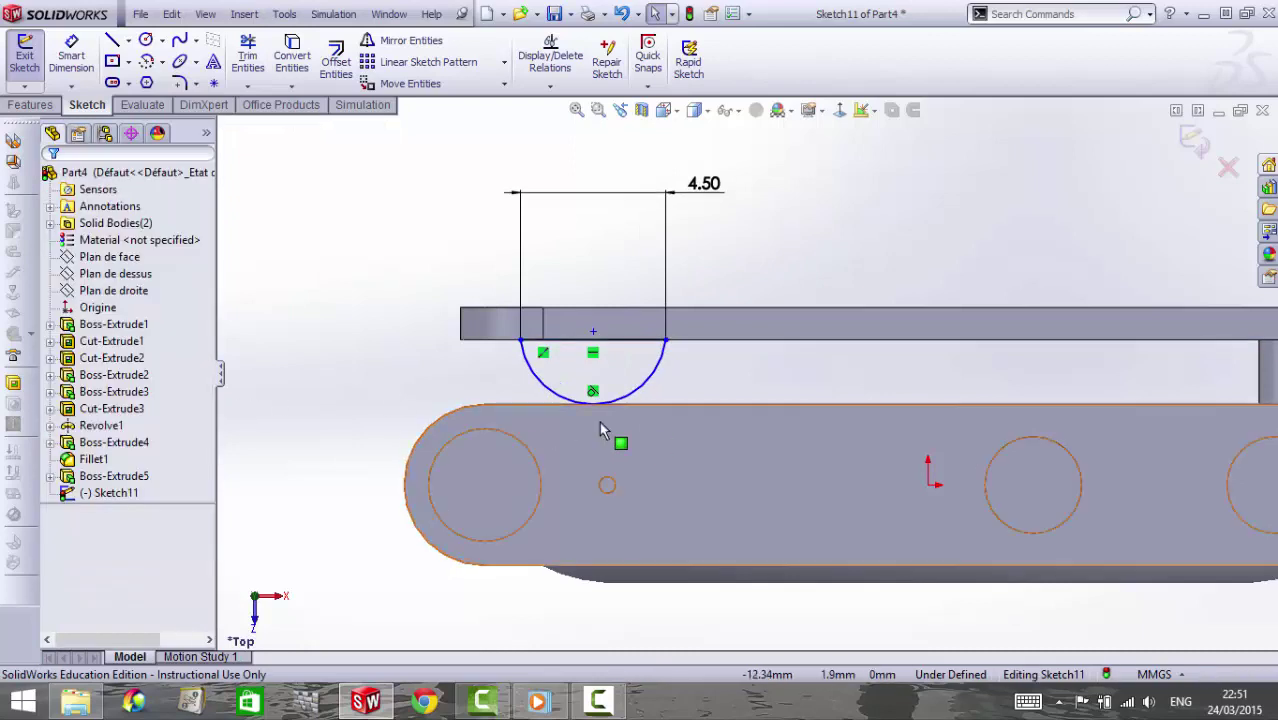
click(657, 385)
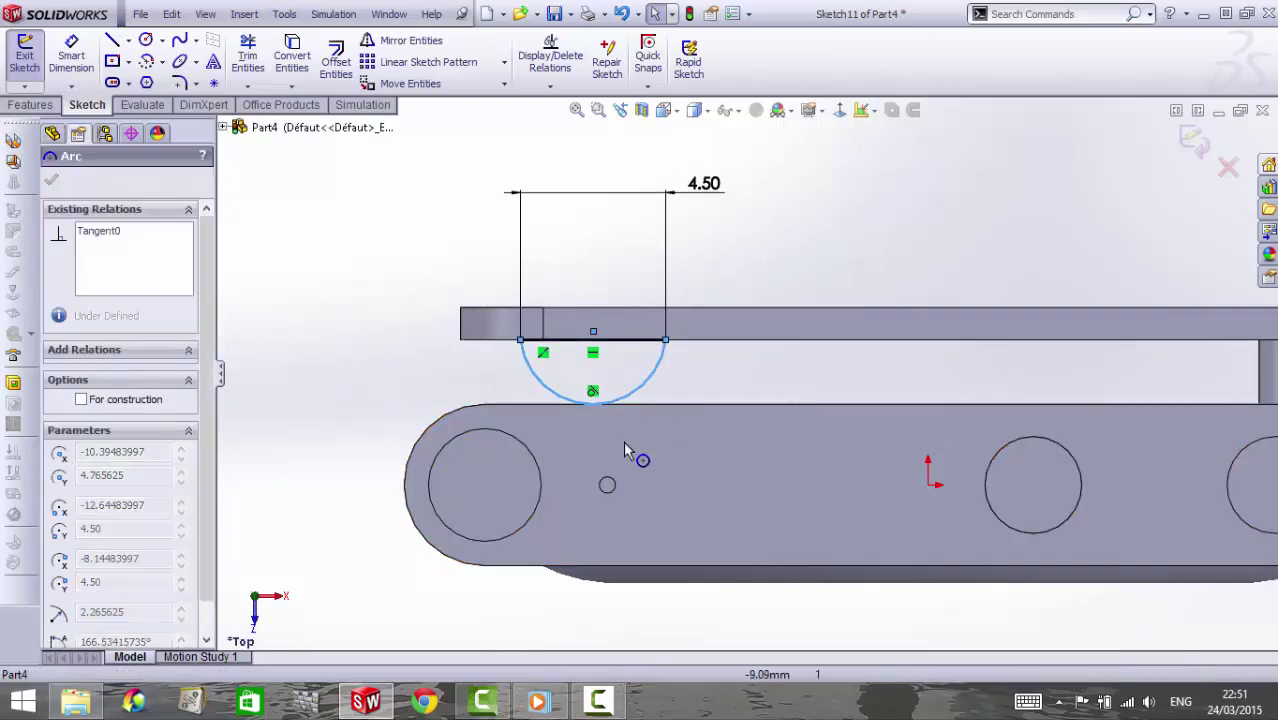
click(357, 364)
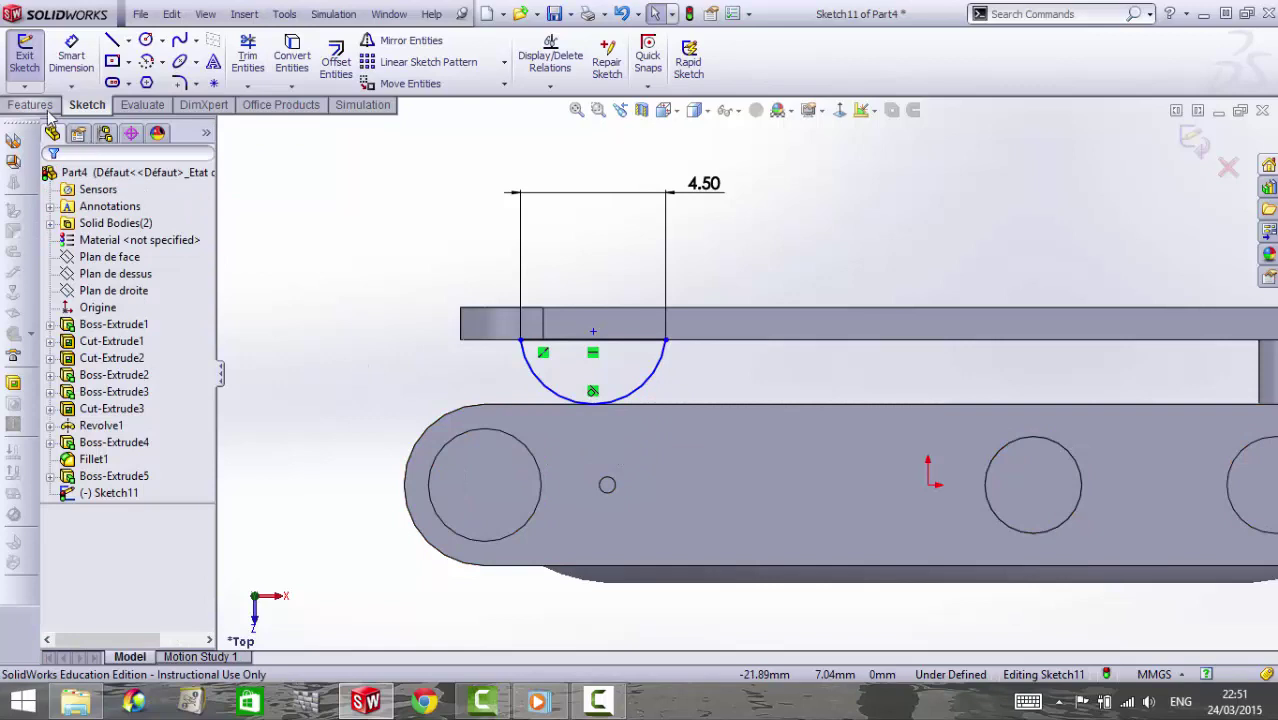
Dimension the half-round's centre offset to 1.50 mm
click(55, 58)
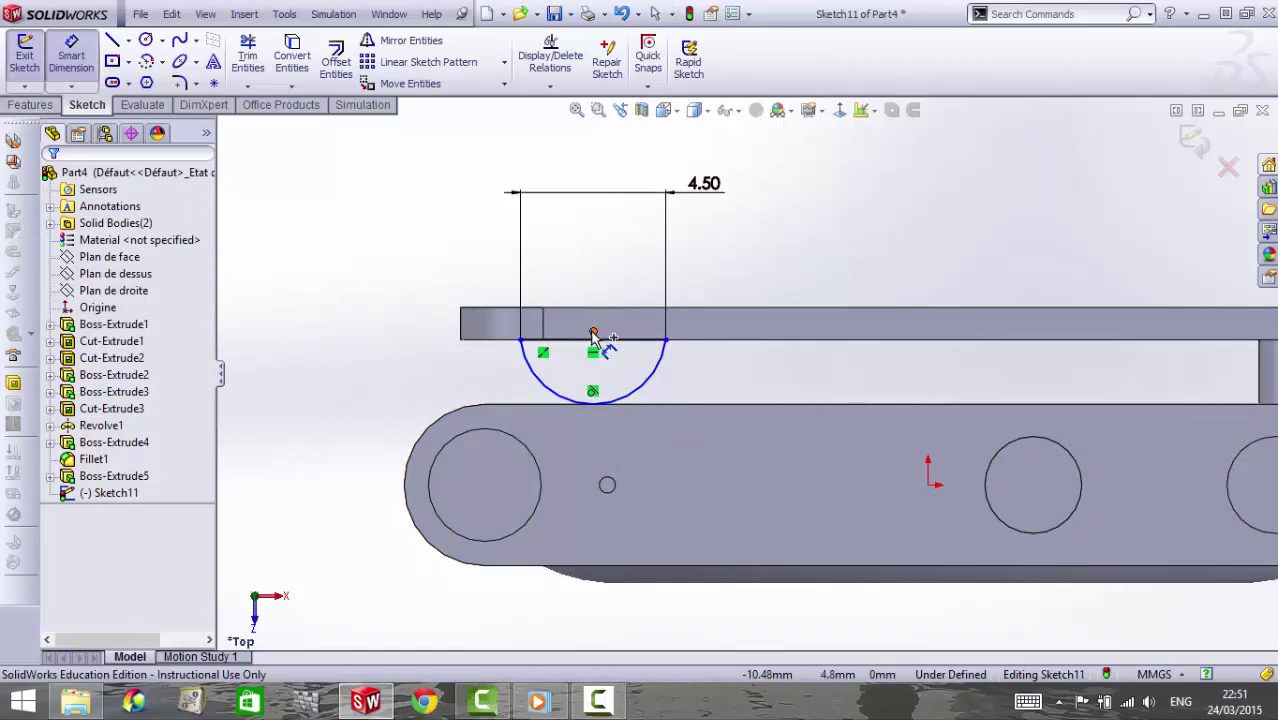
click(593, 333)
click(542, 330)
click(566, 250)
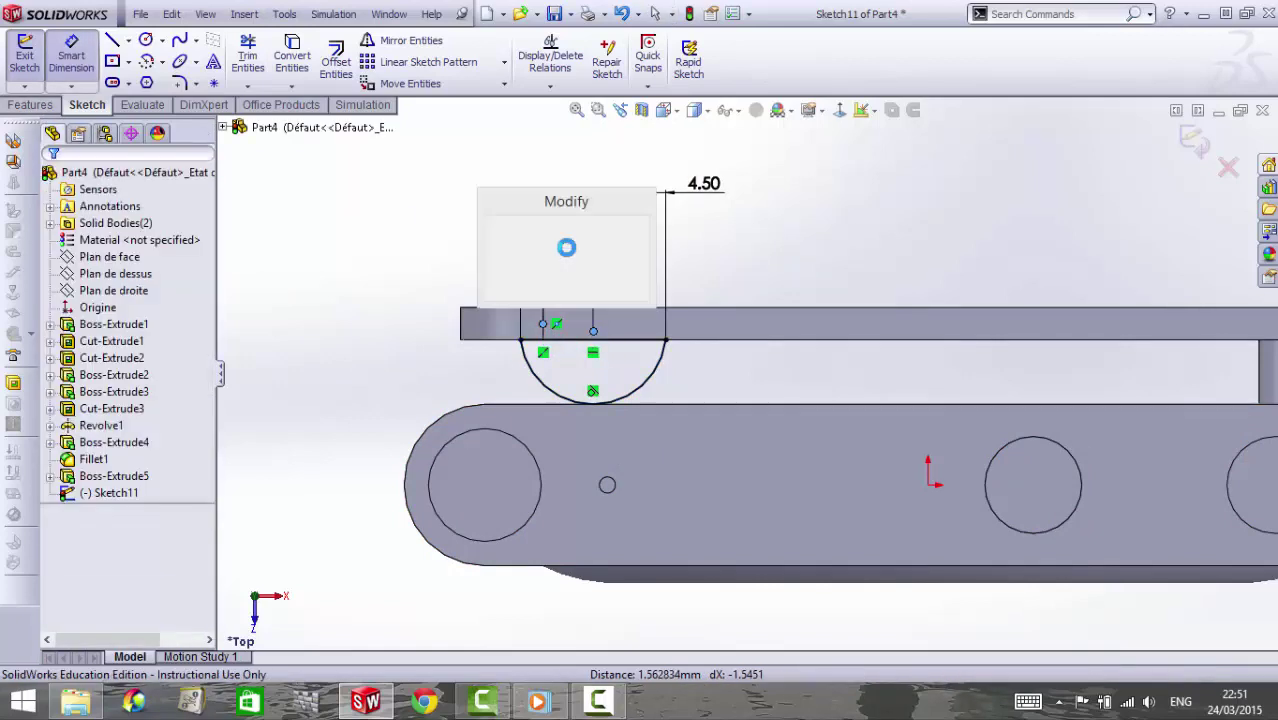
text(1.5)
key(Return)
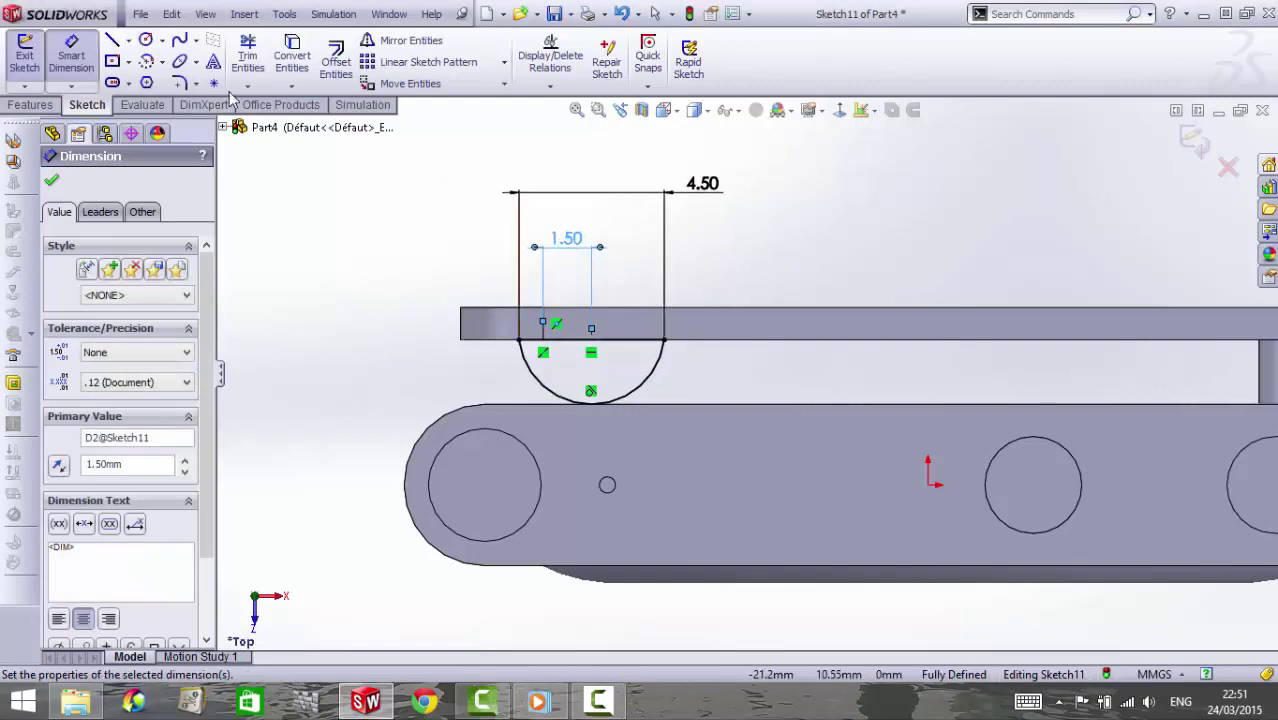
click(30, 105)
Extrude the half-round 22 mm Mid Plane with Merge result unchecked
click(32, 55)
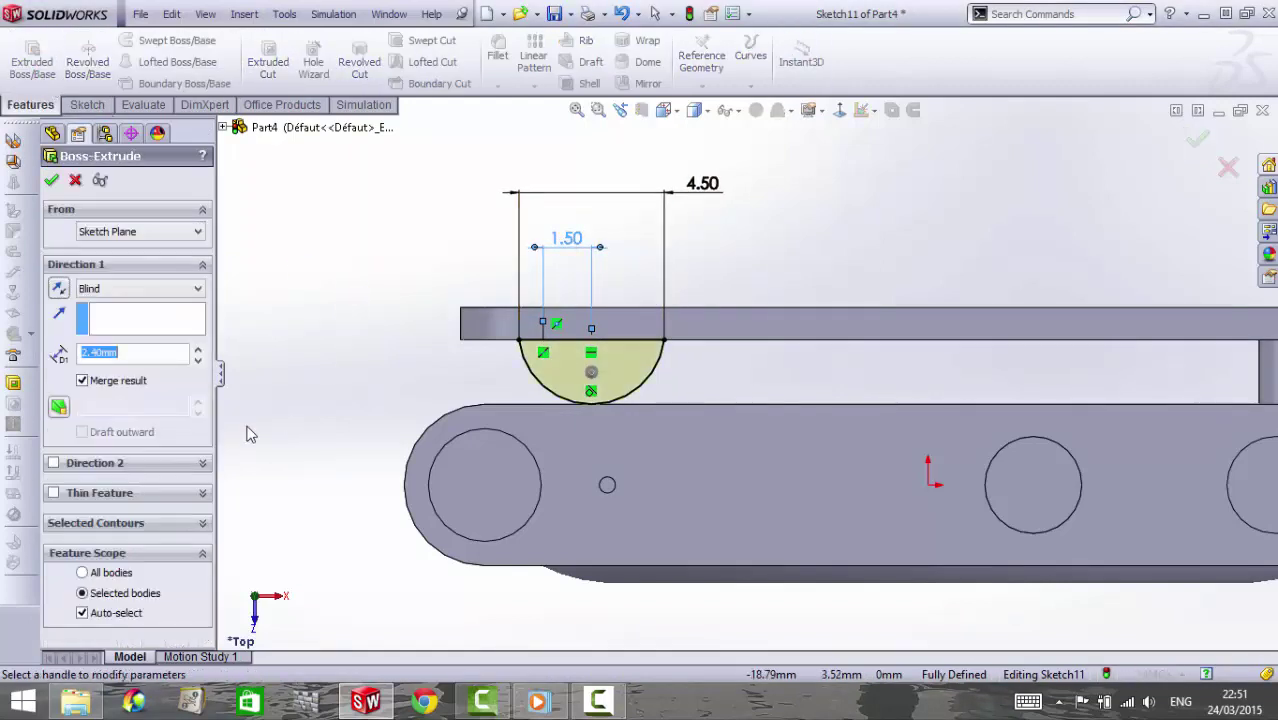
click(138, 289)
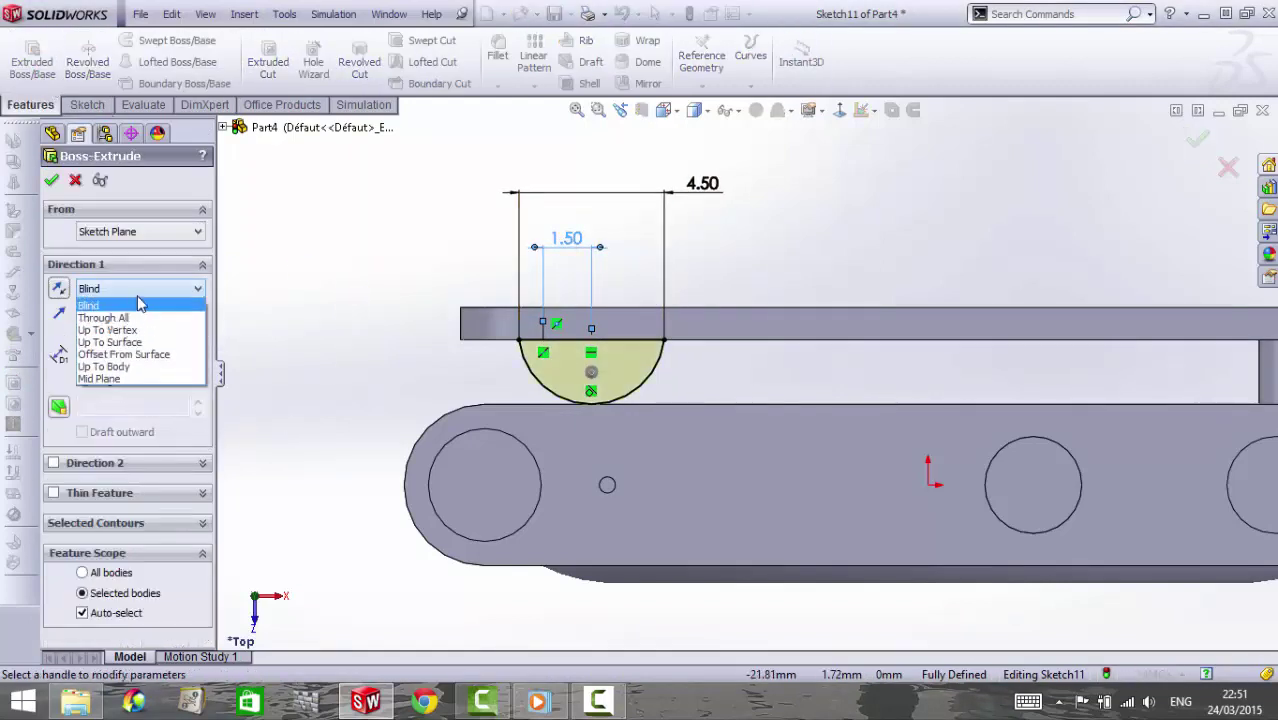
click(90, 305)
click(138, 289)
click(100, 378)
middle_drag(300, 374, 382, 415)
text(25)
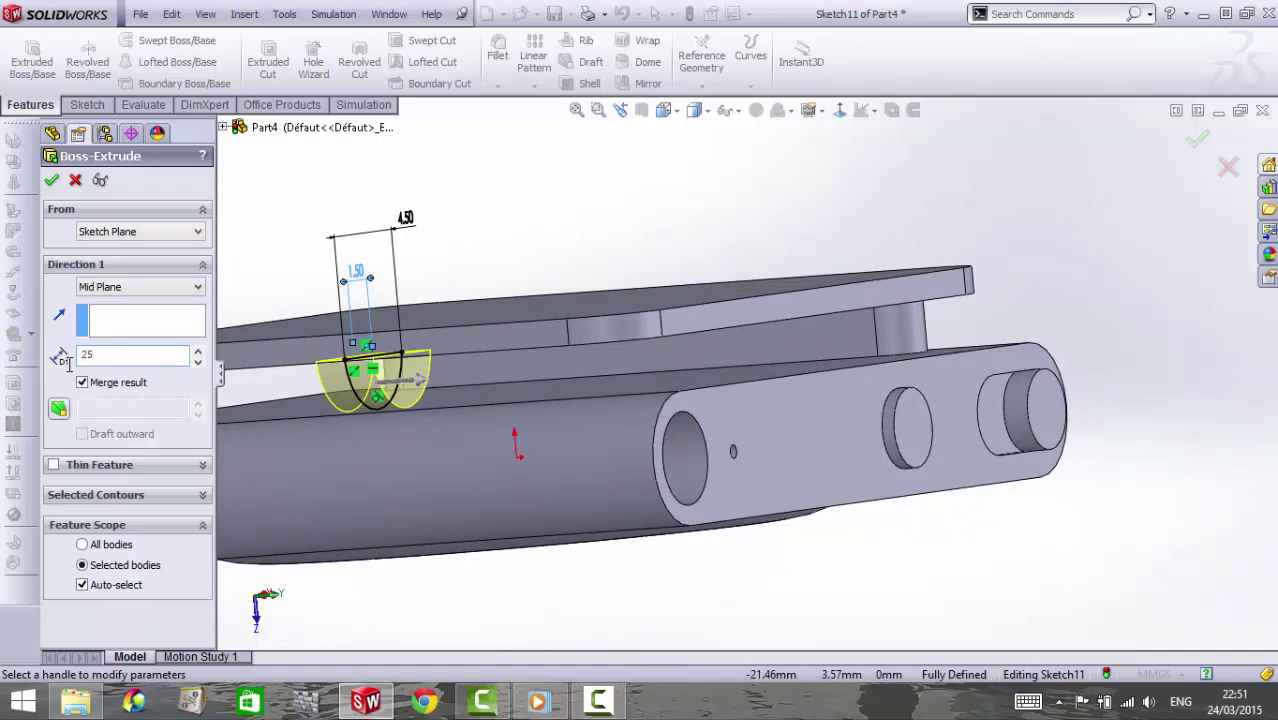
key(Return)
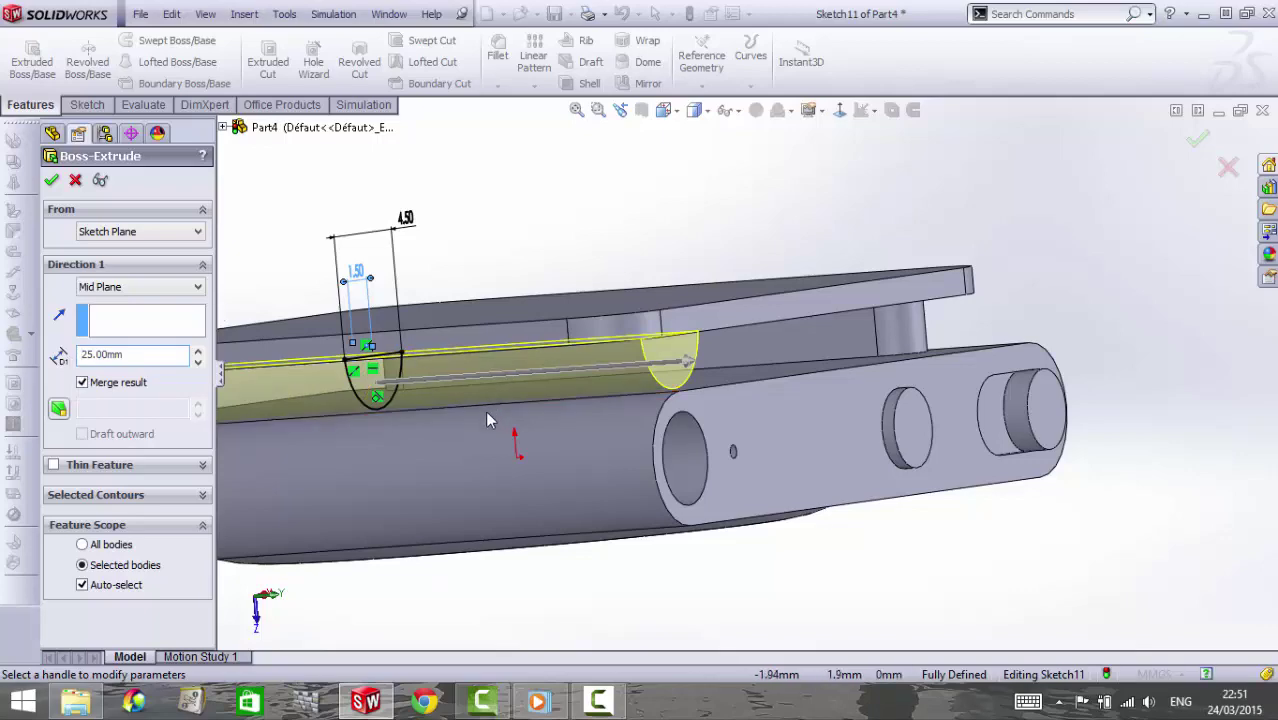
middle_drag(484, 426, 421, 341)
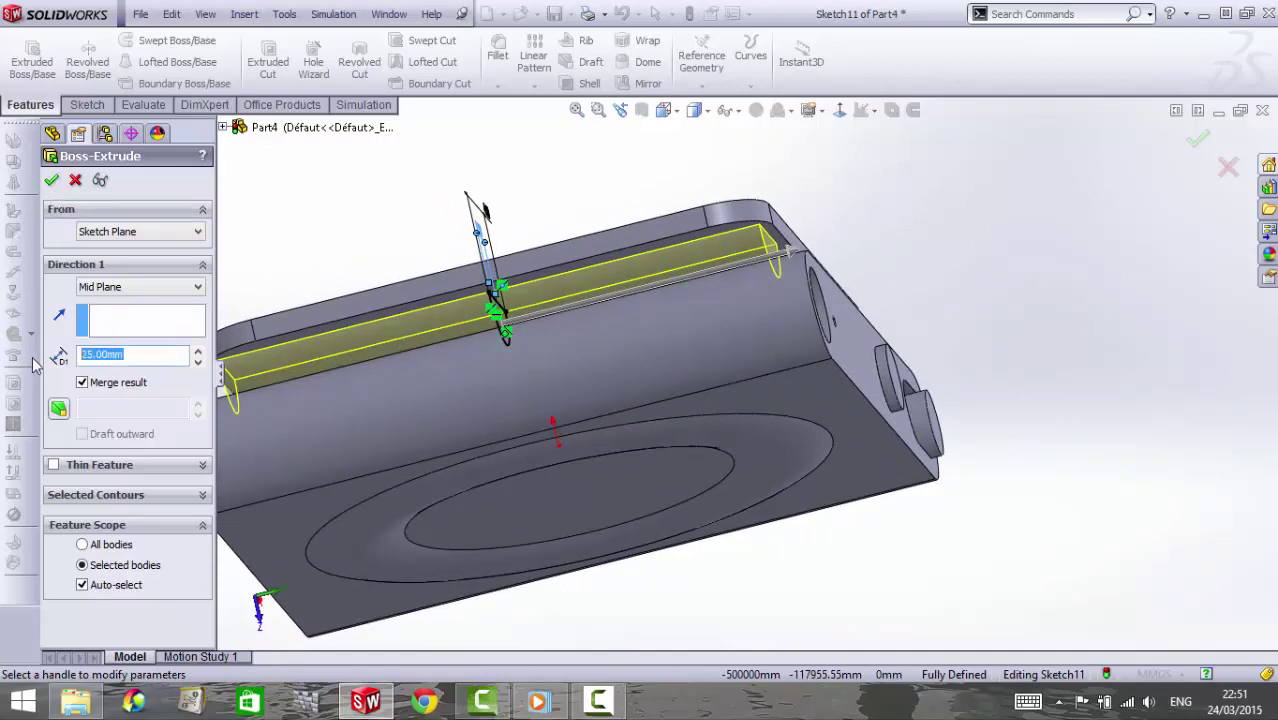
text(22)
key(Return)
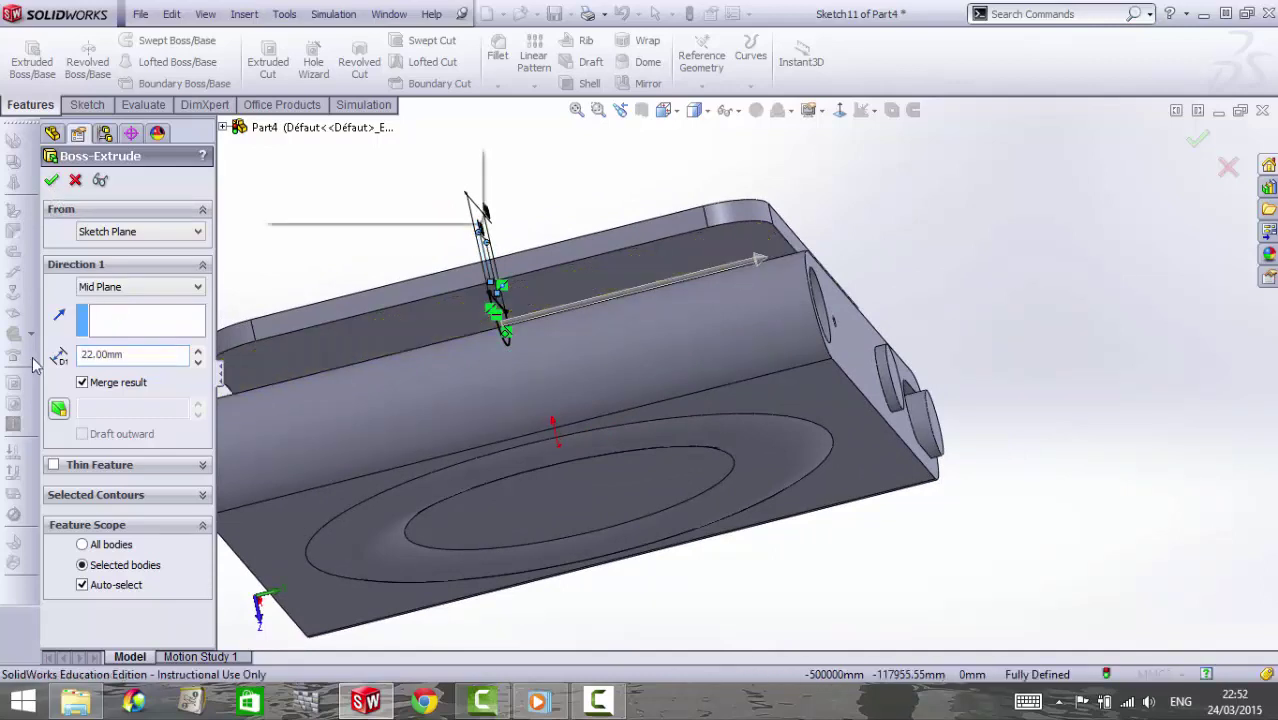
click(83, 386)
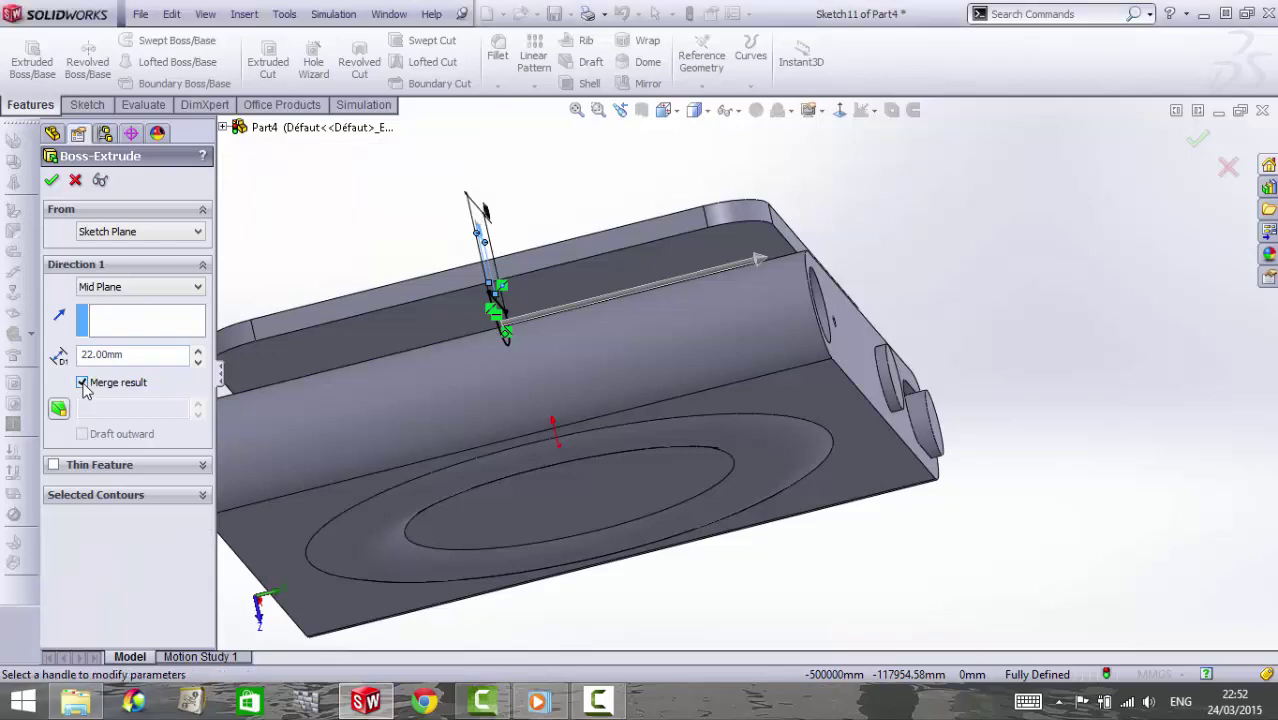
click(51, 180)
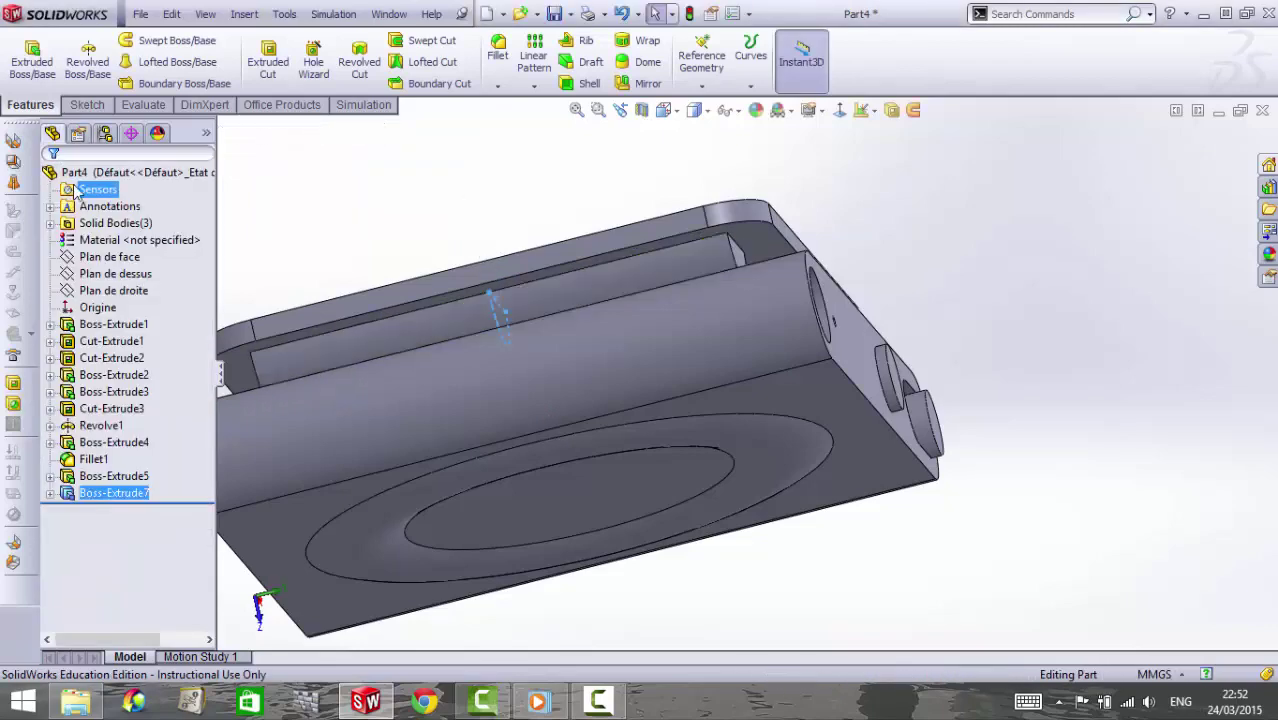
Sketch a small circle on Plan de dessus where the half-round meets the body
mouse_move(405, 206)
middle_down()
mouse_move(625, 357)
mouse_move(414, 434)
middle_up()
scroll(414, 434, up, 5)
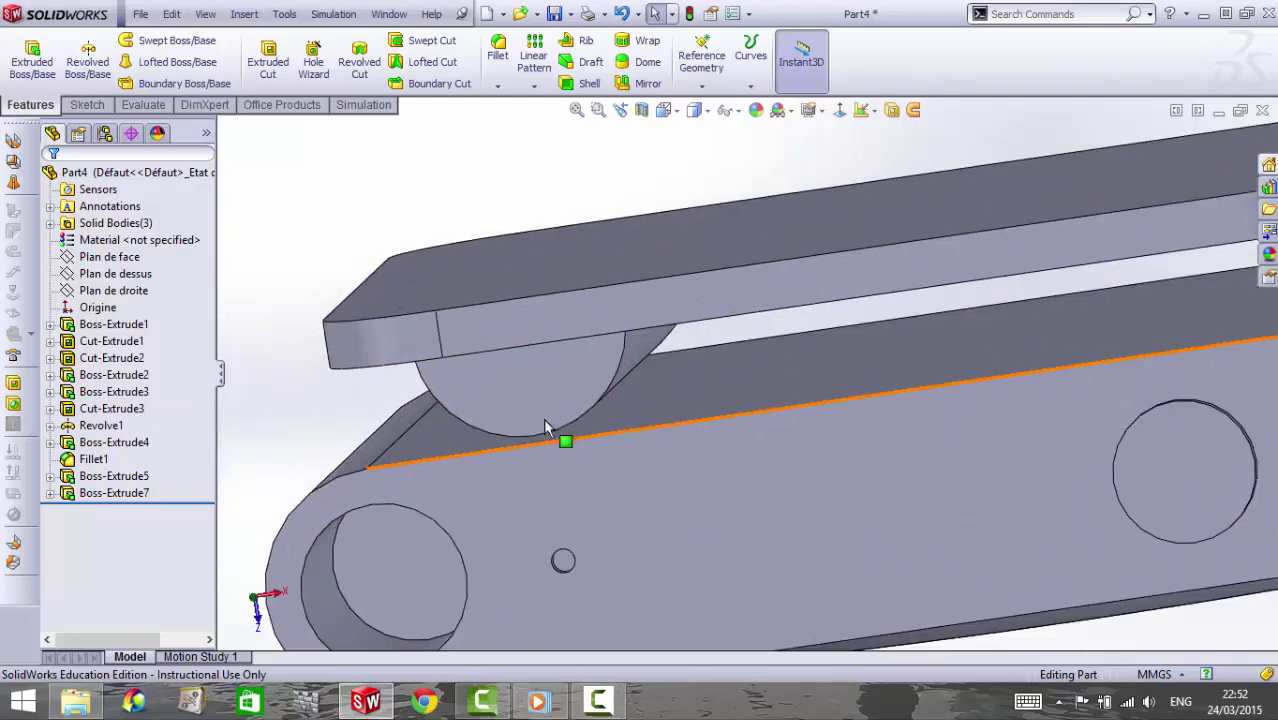
click(116, 276)
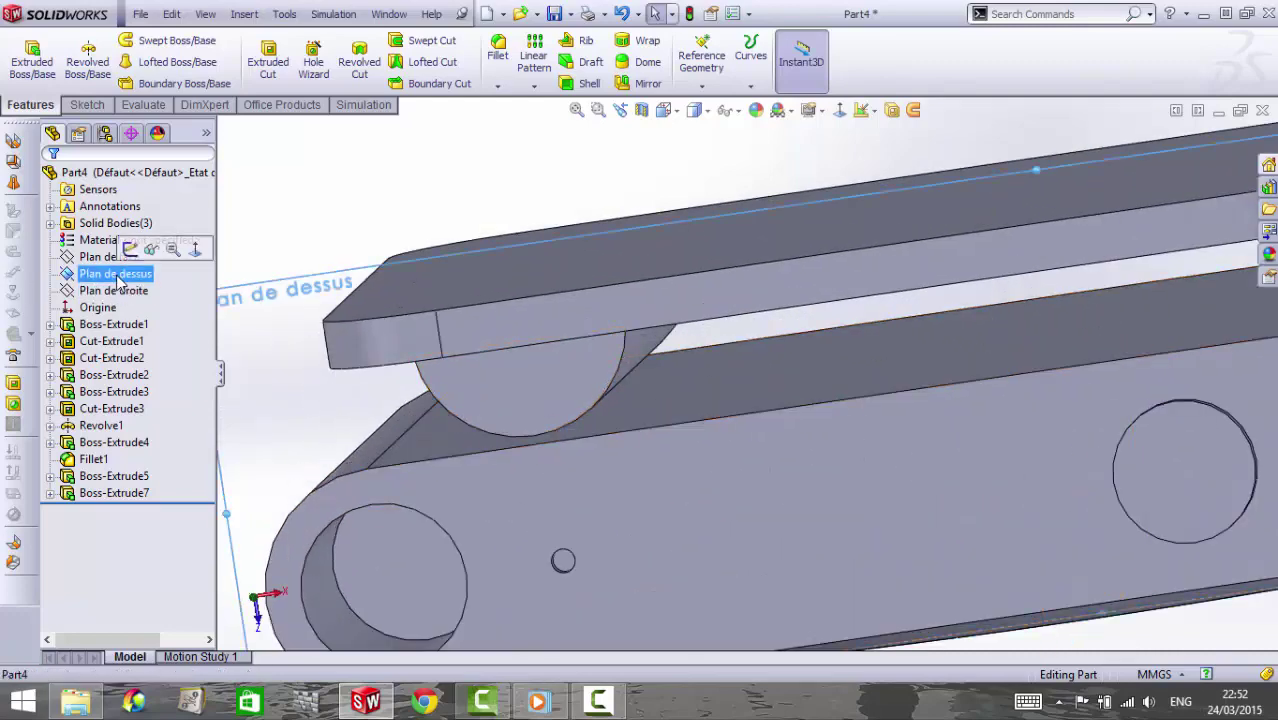
click(839, 110)
click(87, 104)
click(145, 40)
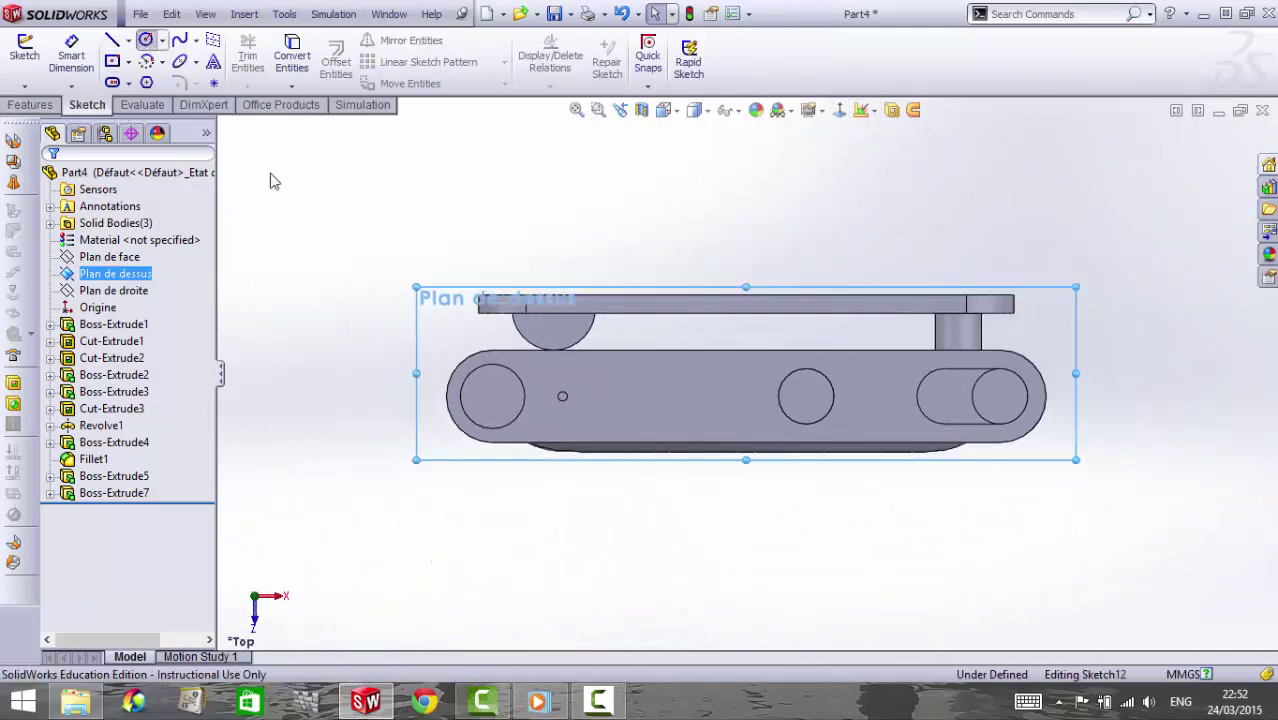
scroll(588, 378, down, 1)
click(665, 379)
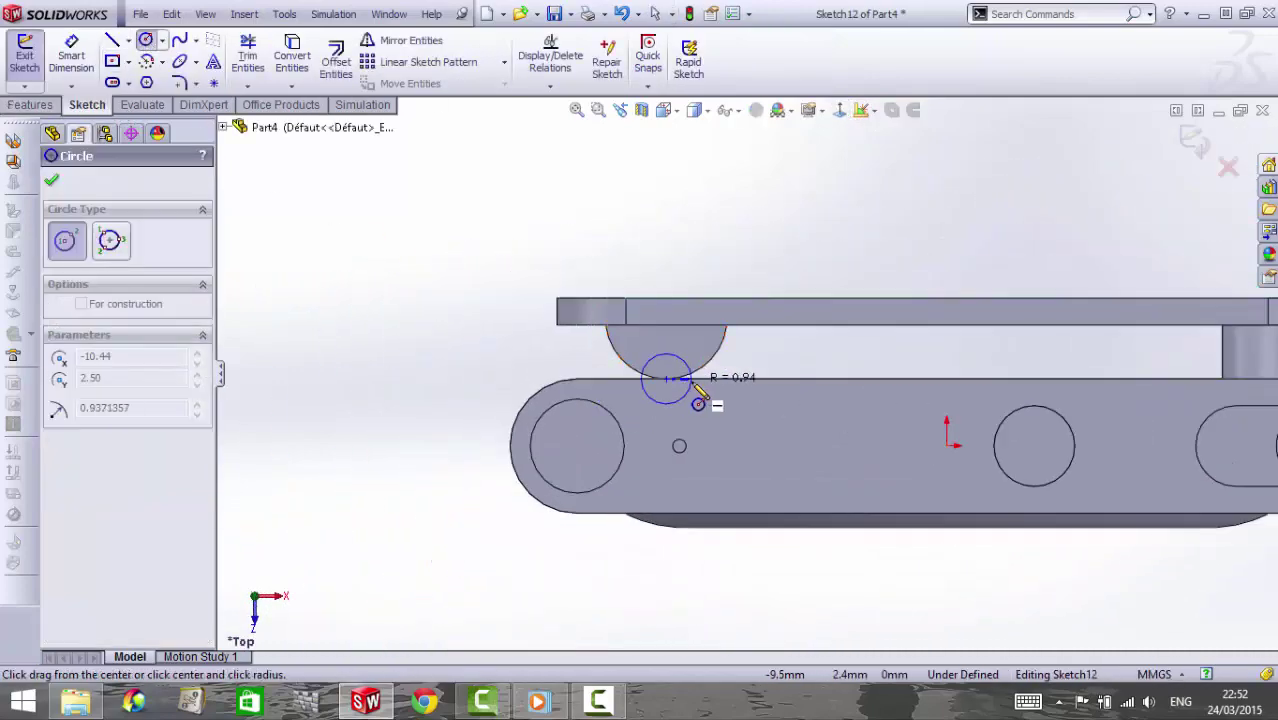
click(690, 392)
Dimension the circle to 2 mm diameter
click(66, 68)
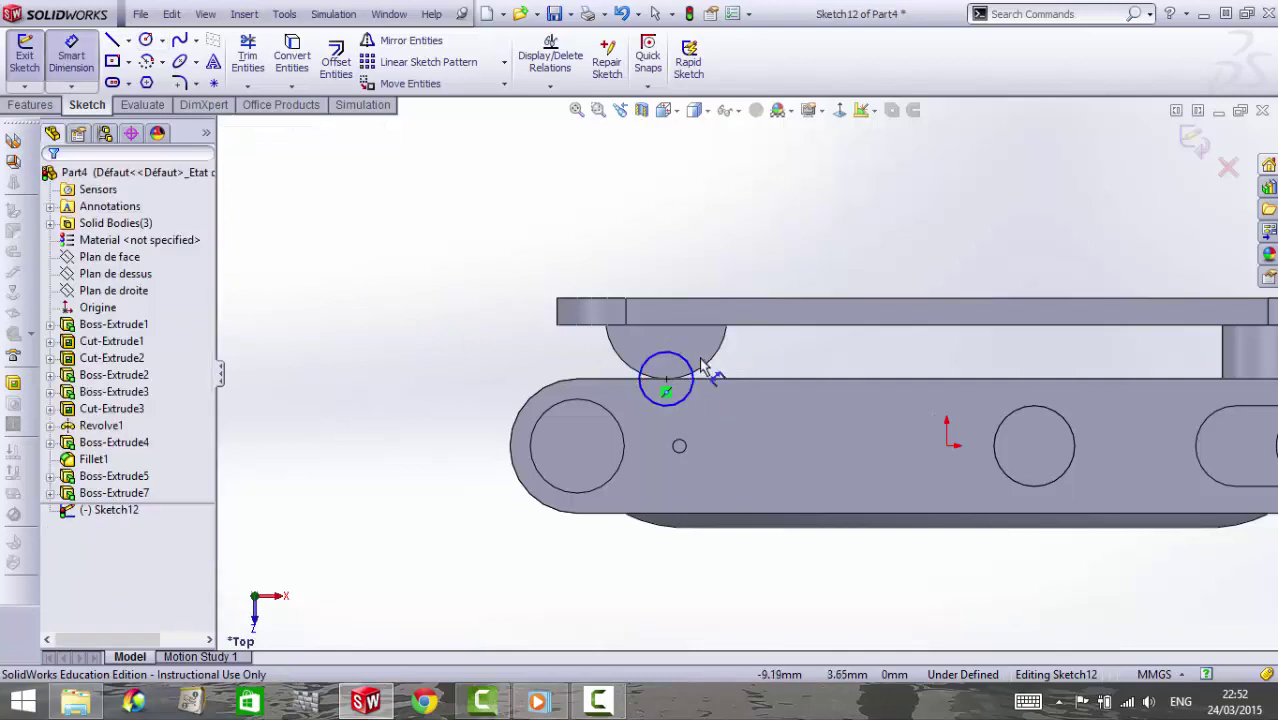
click(612, 358)
click(526, 346)
text(2)
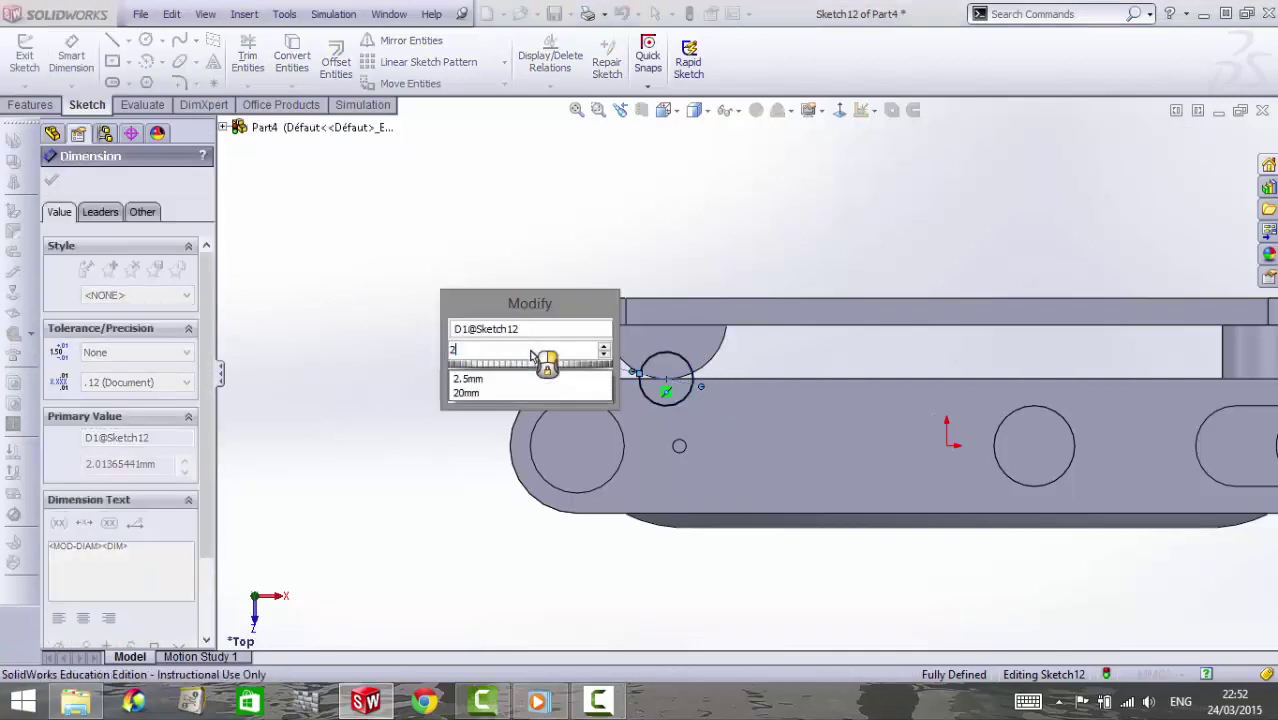
key(Return)
Extrude the Ø2 circle 20 mm Mid Plane into a rod
click(30, 104)
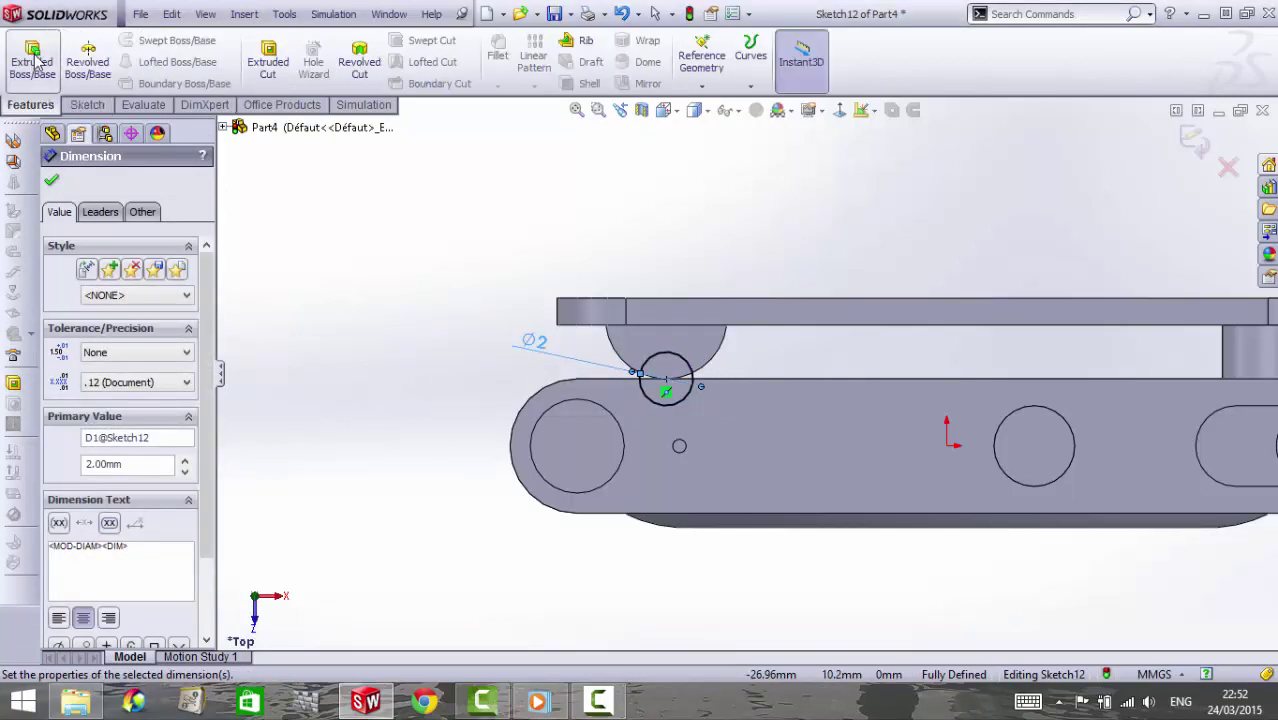
click(32, 60)
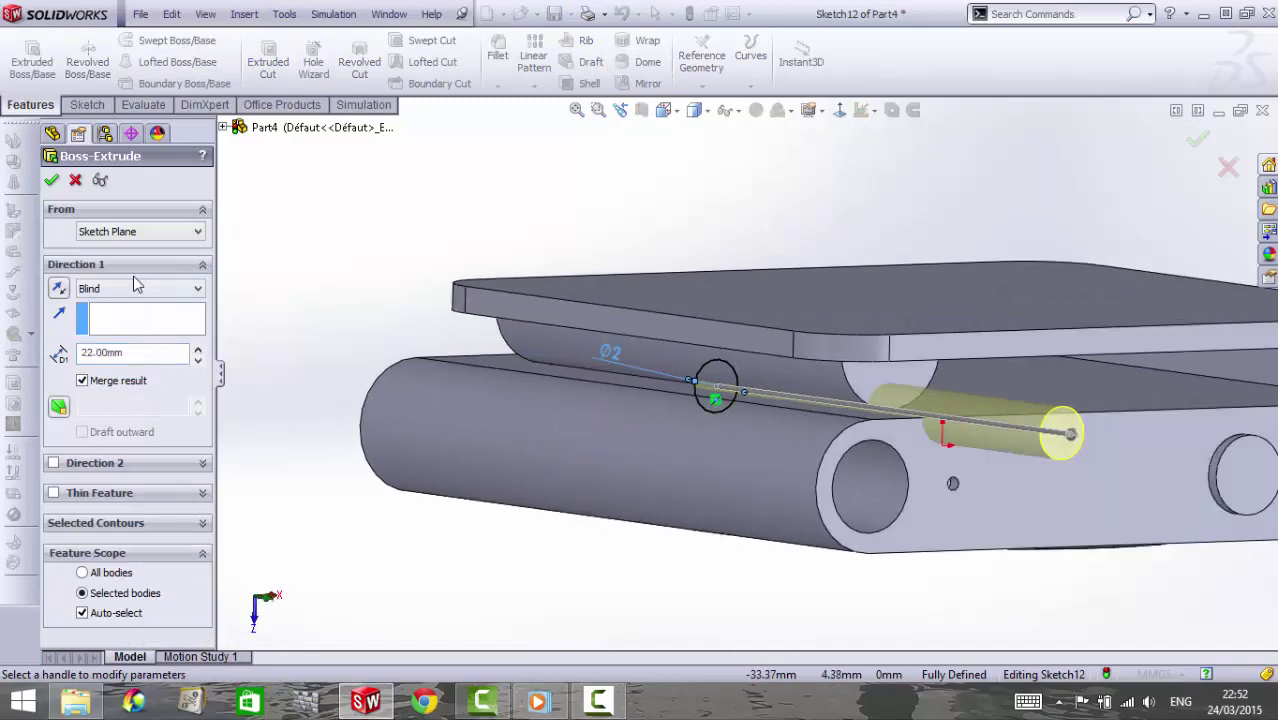
click(137, 286)
click(137, 377)
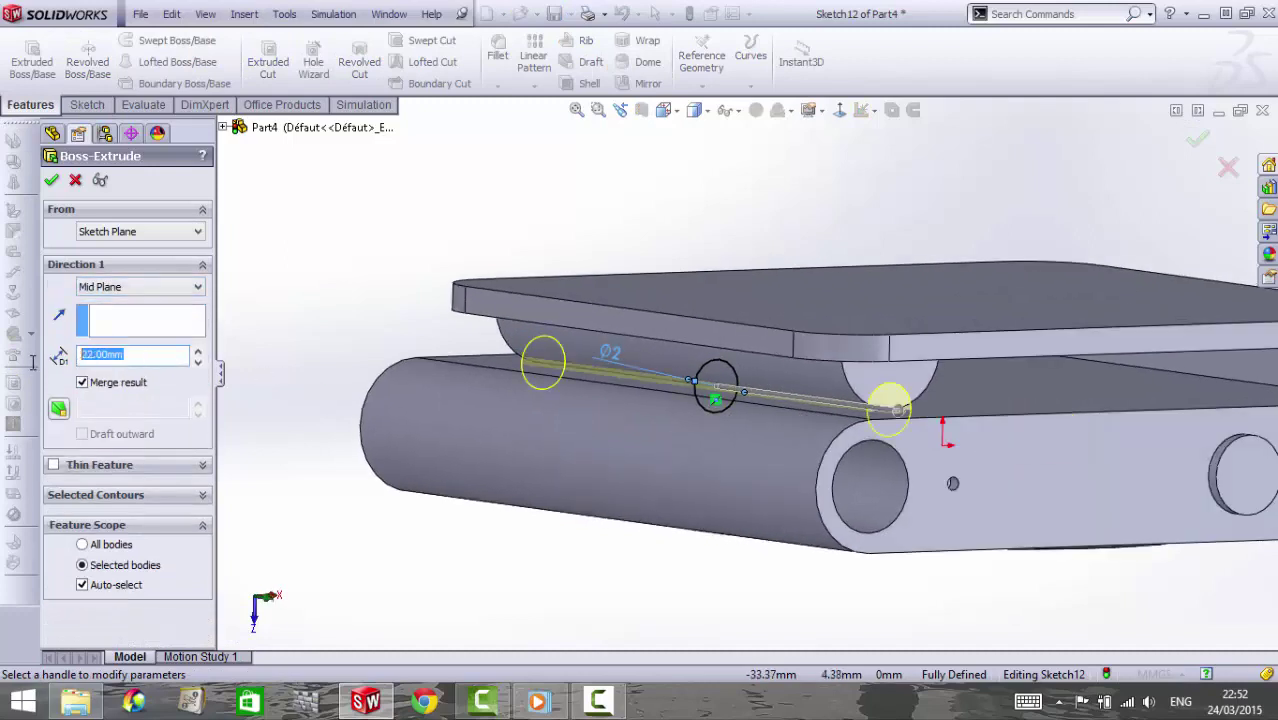
text(20)
key(Return)
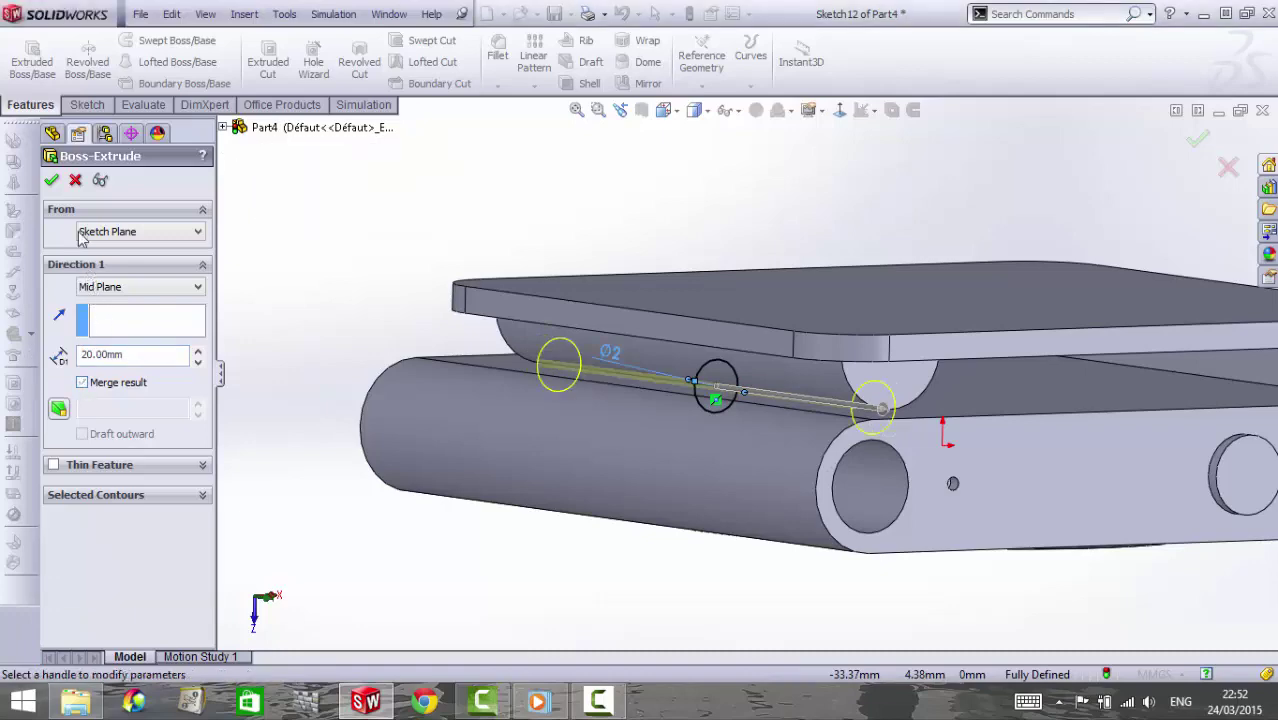
click(51, 181)
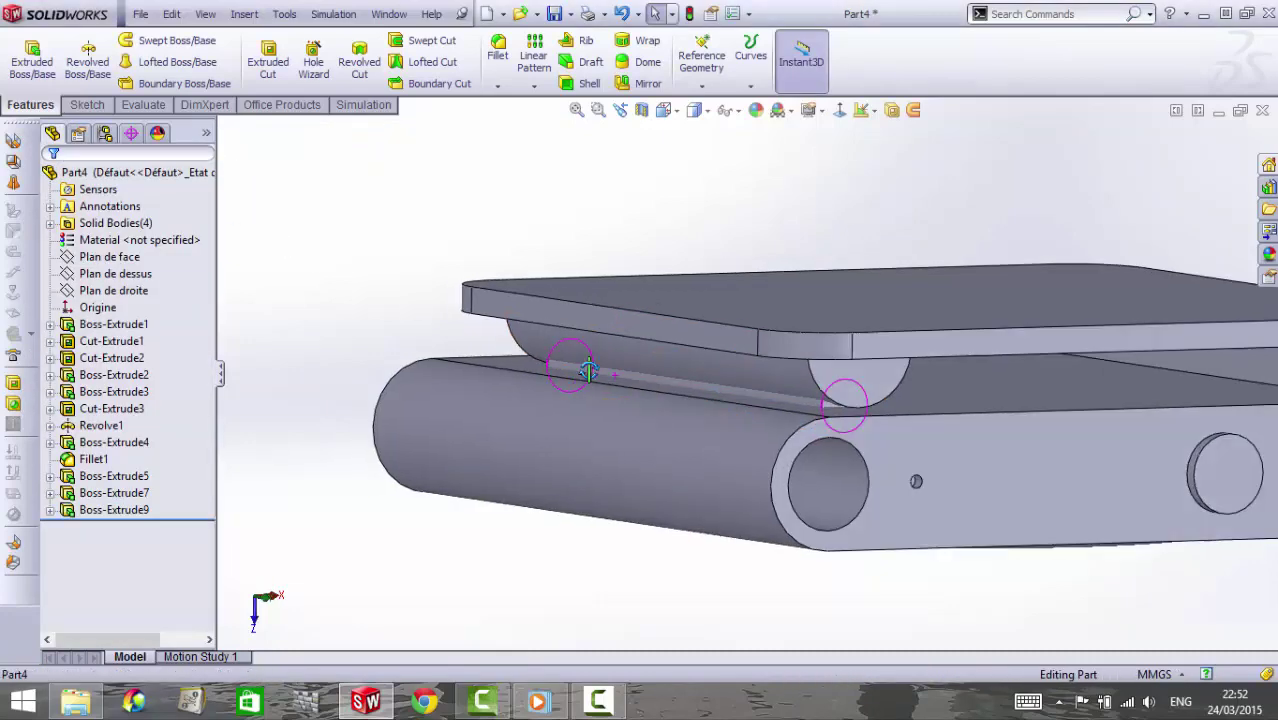
Edit Boss-Extrude9 with Merge result ticked, which triggers a zero-thickness rebuild error
middle_drag(590, 380, 543, 374)
scroll(635, 398, down, 2)
scroll(635, 398, down, 3)
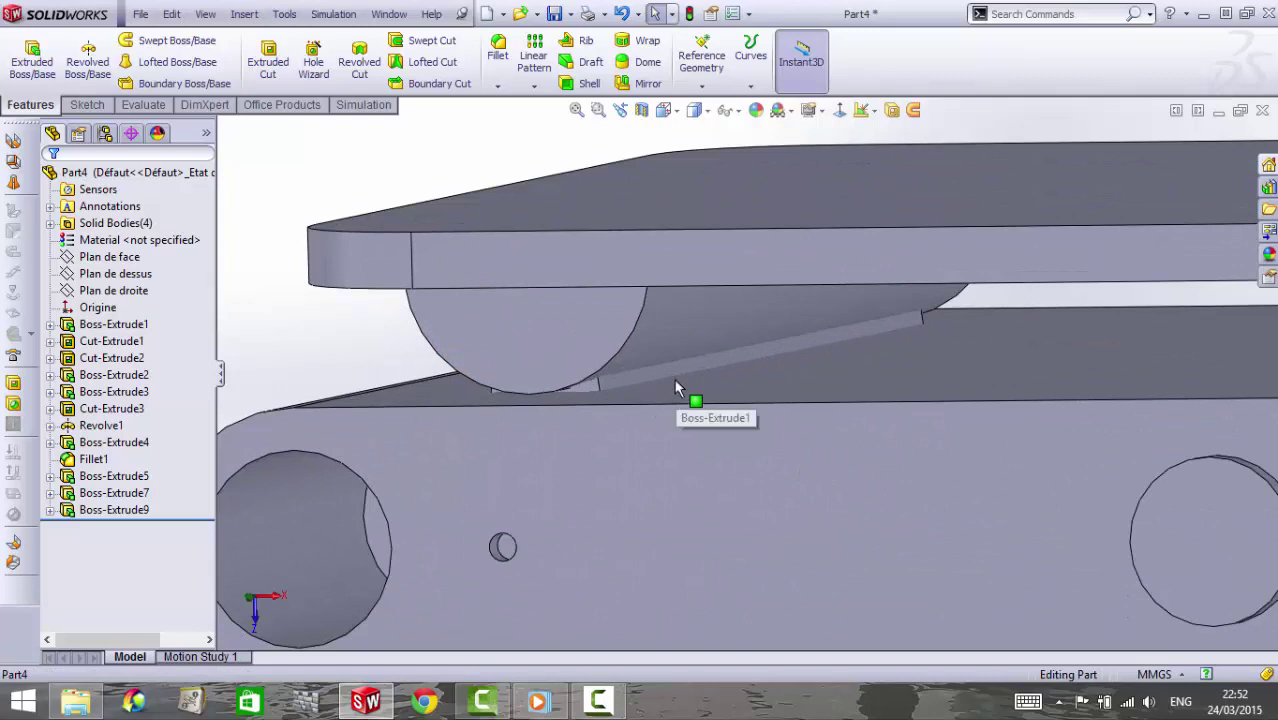
click(673, 377)
click(623, 375)
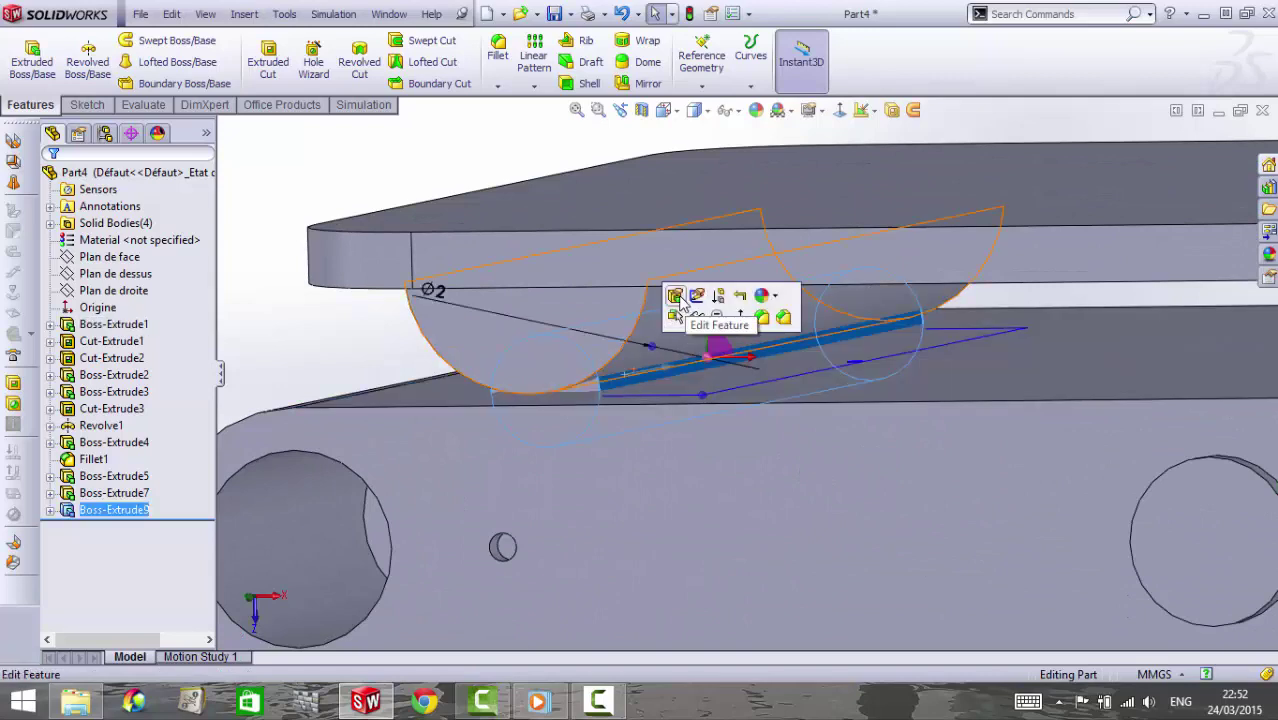
click(676, 297)
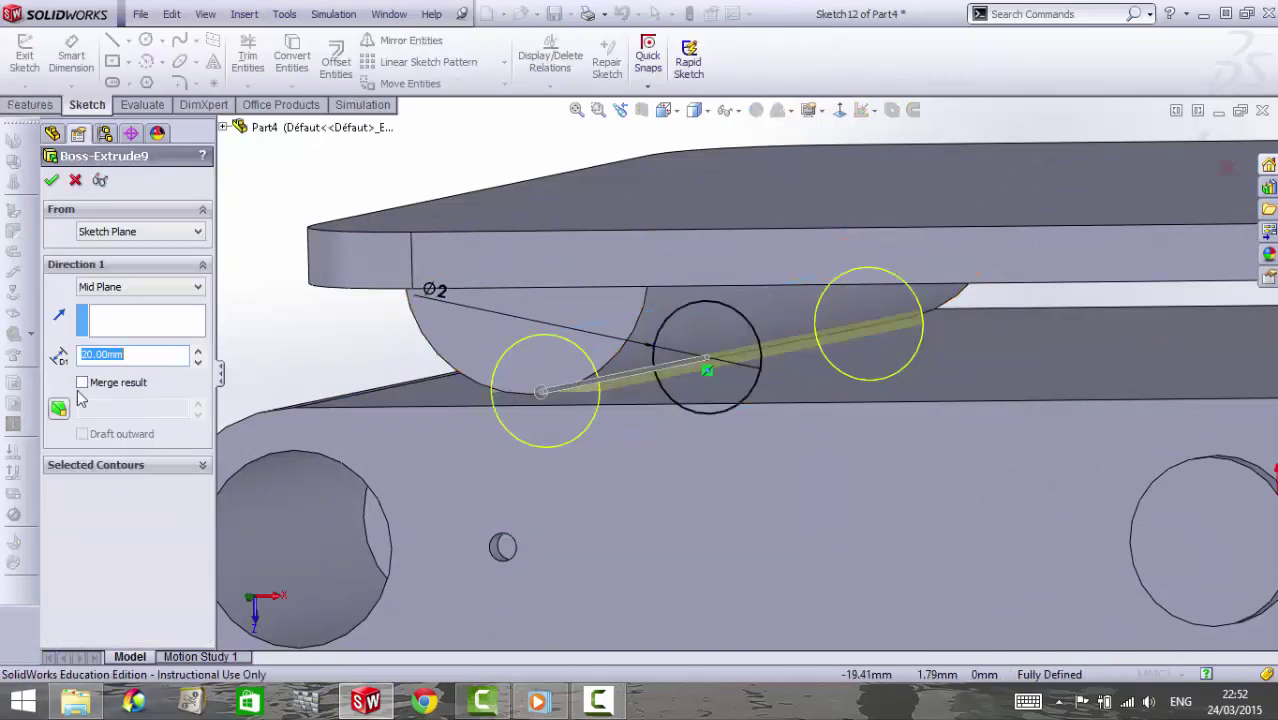
click(82, 383)
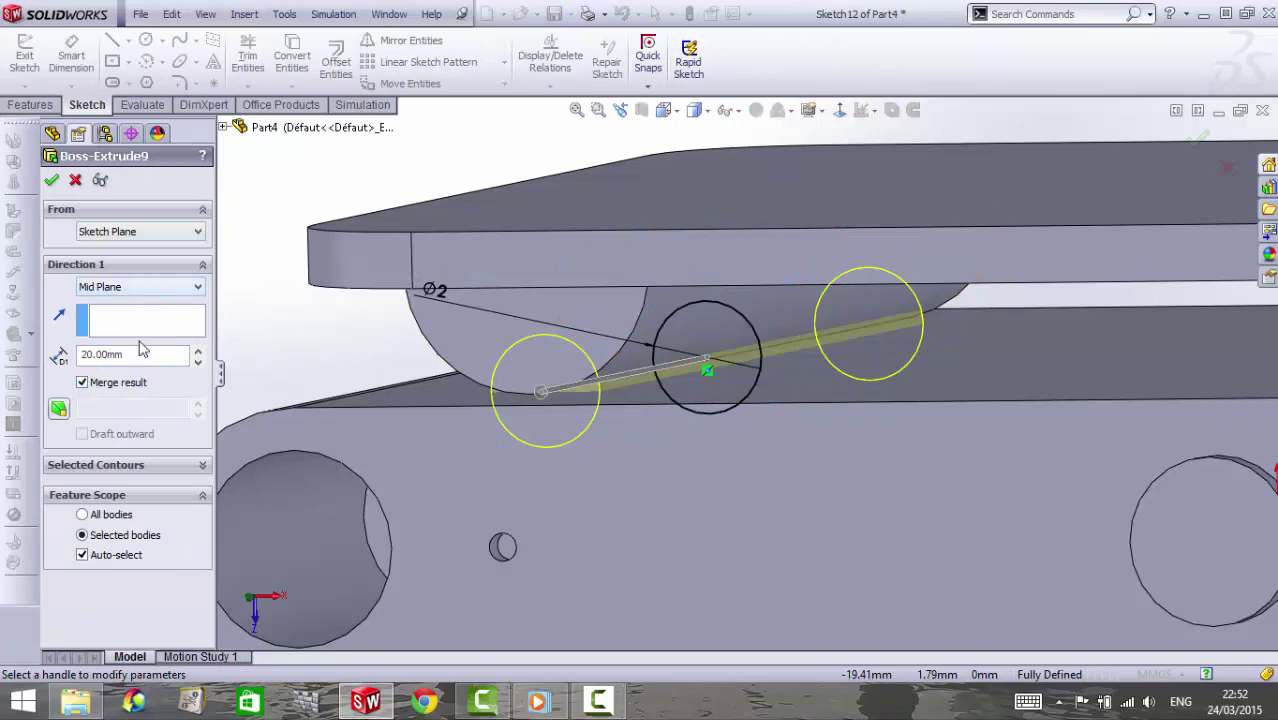
middle_drag(536, 349, 420, 330)
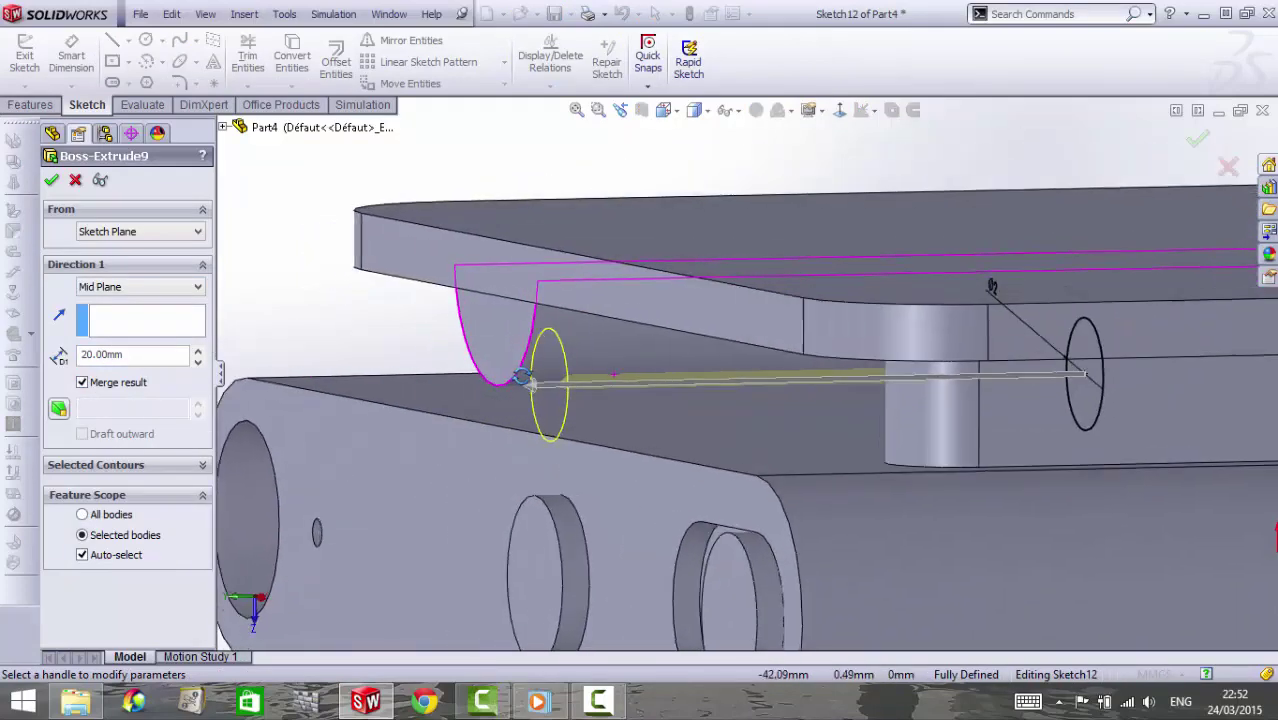
click(51, 180)
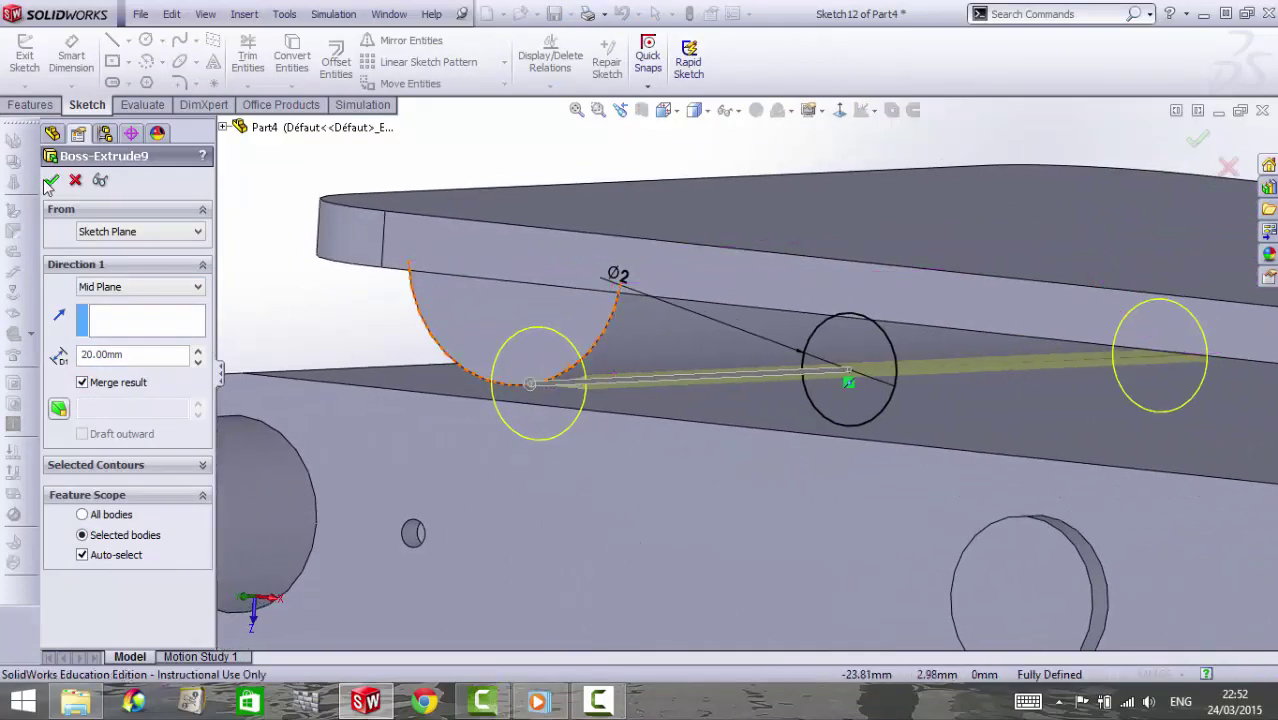
Untick Merge result again and apply the rod extrusion as a separate body
click(82, 382)
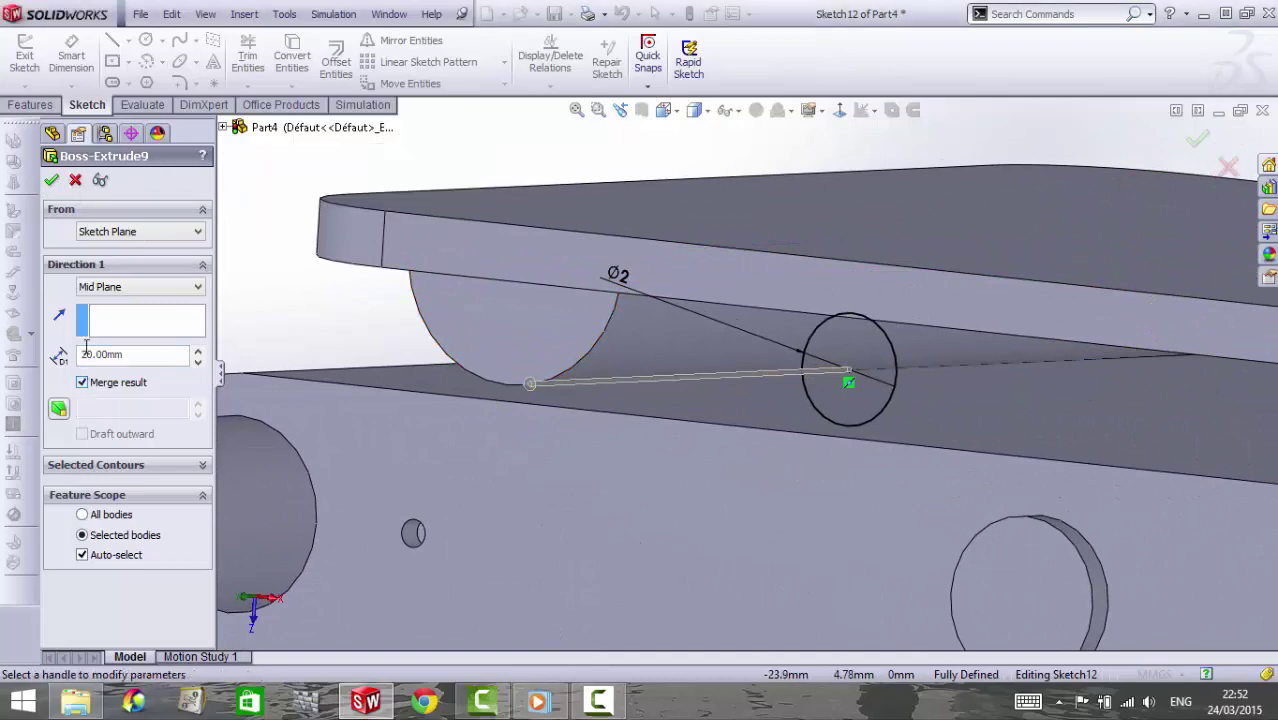
click(51, 180)
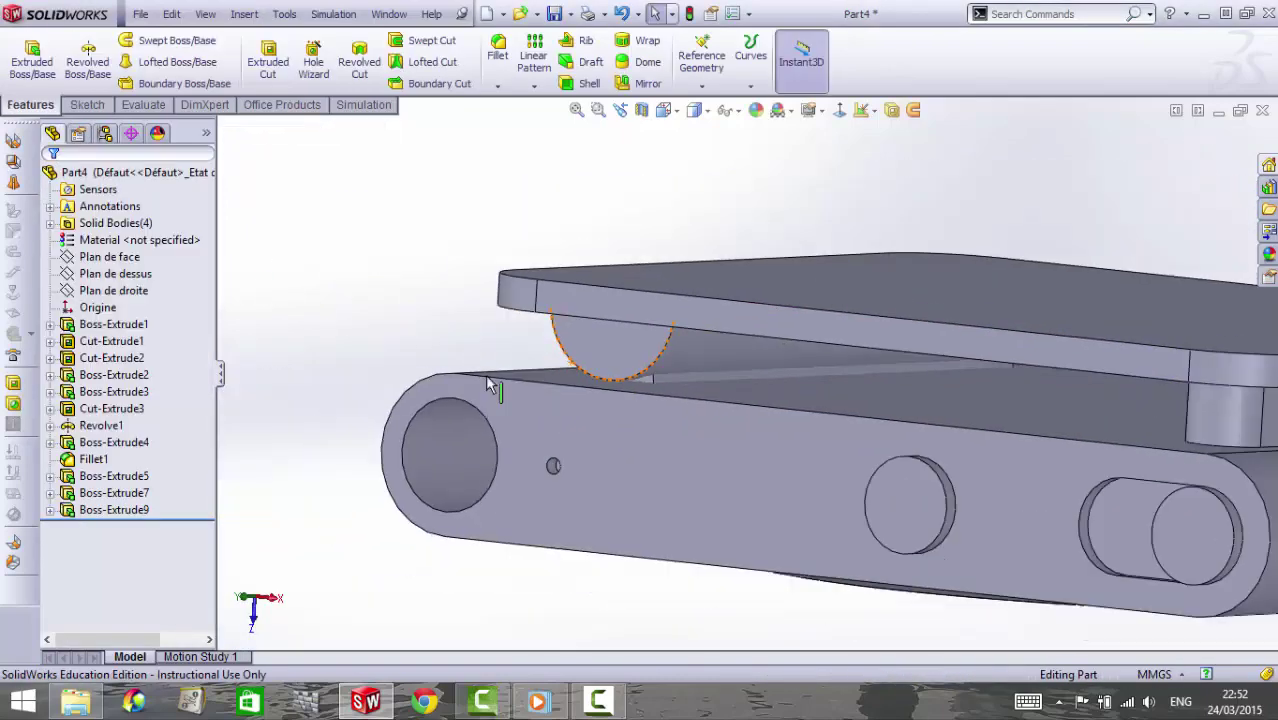
scroll(863, 400, down, 5)
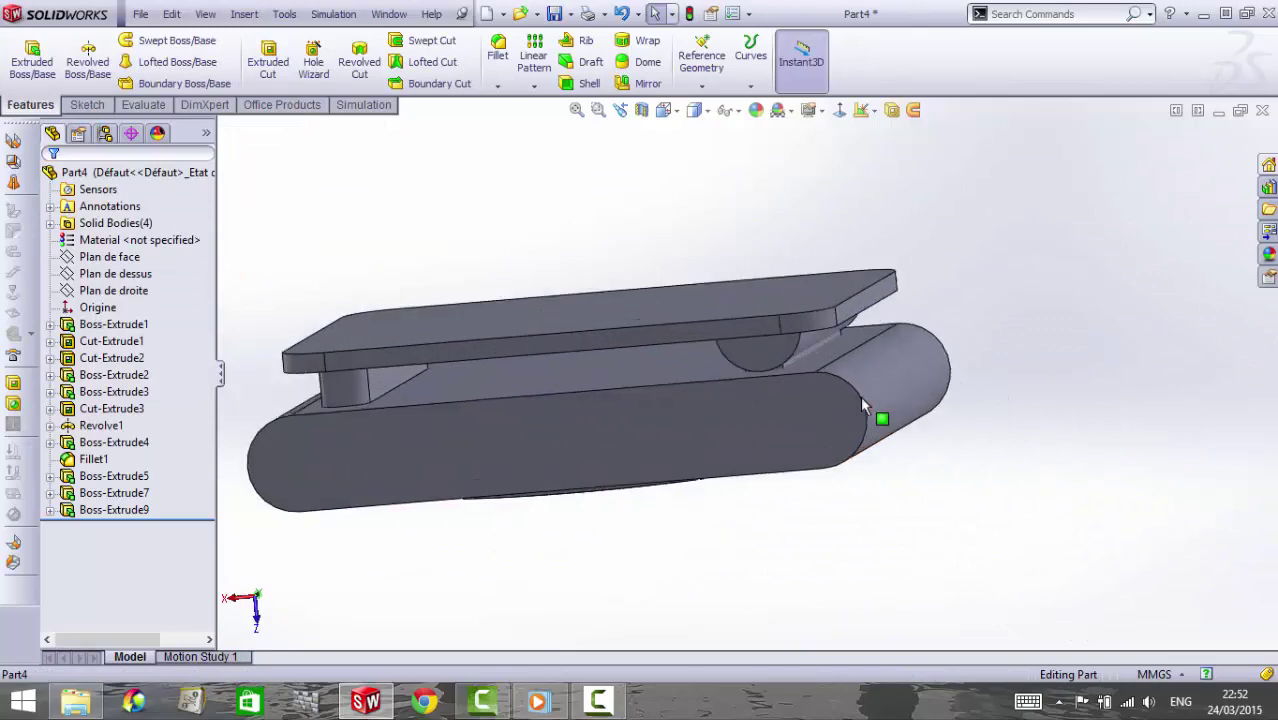
middle_drag(860, 395, 546, 376)
click(538, 372)
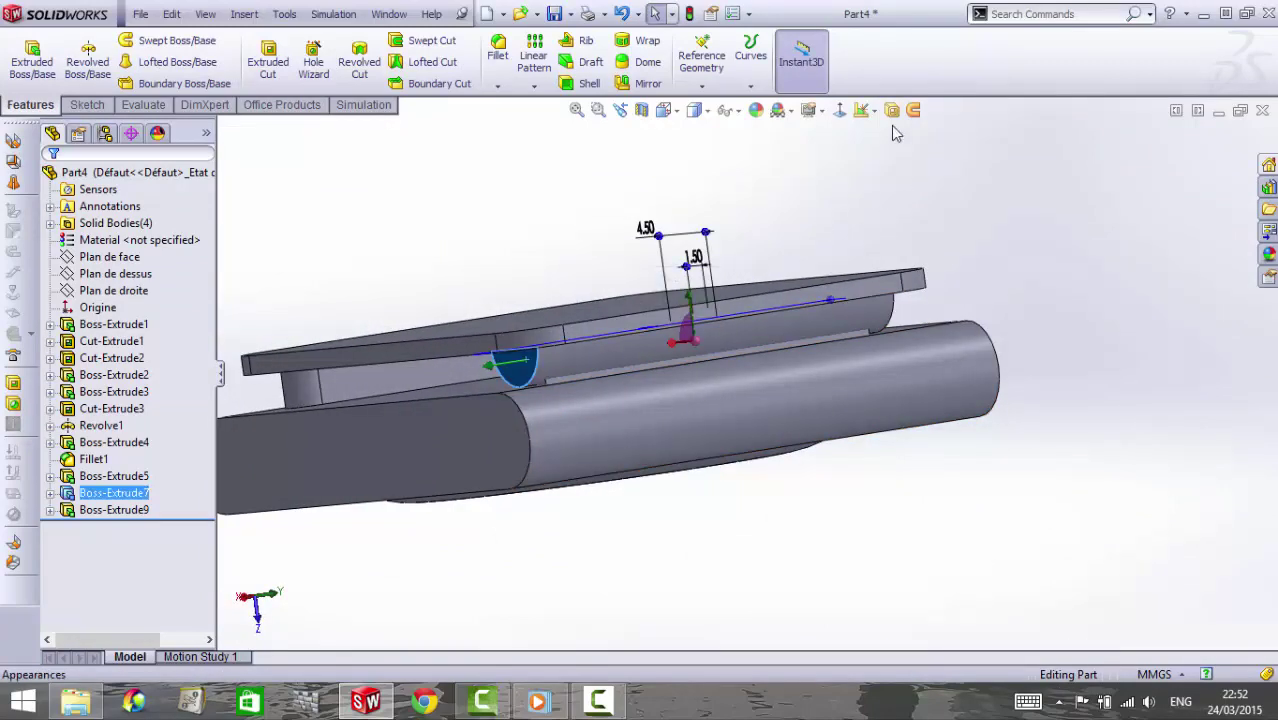
Start a sketch on the semicircular end face and draw a small circle inside it
click(839, 110)
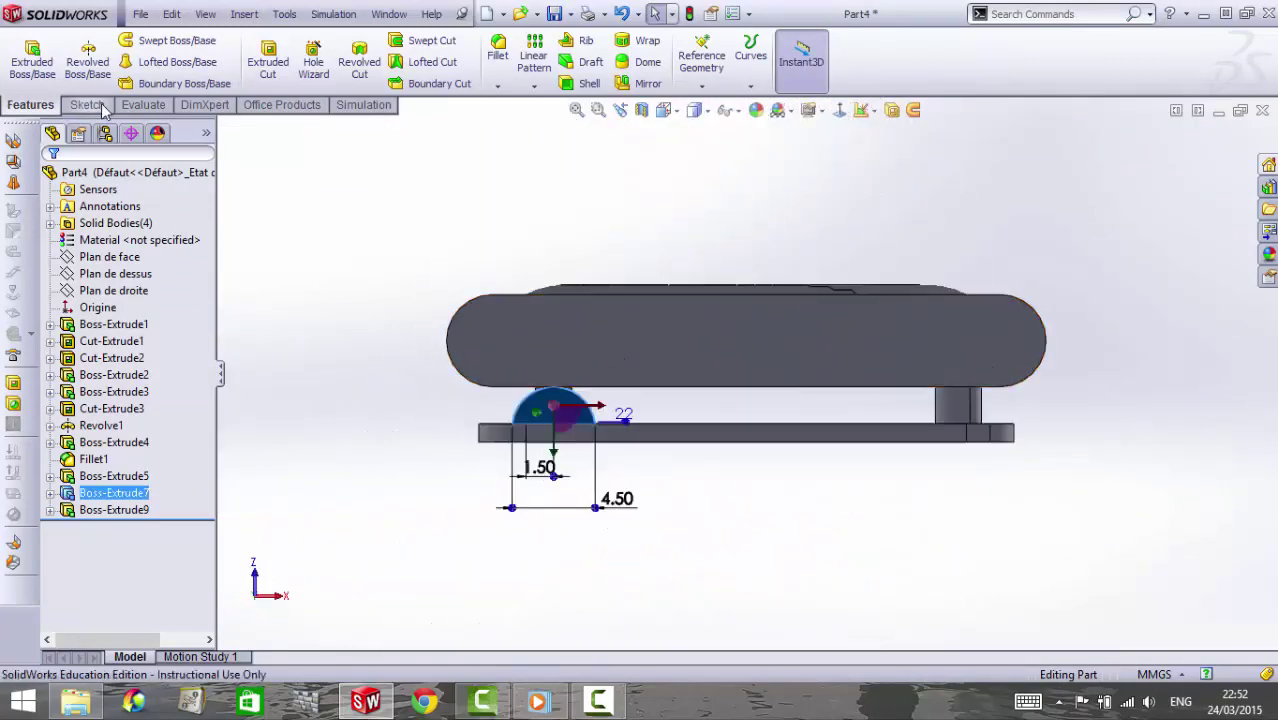
click(87, 104)
click(146, 40)
scroll(585, 422, down, 3)
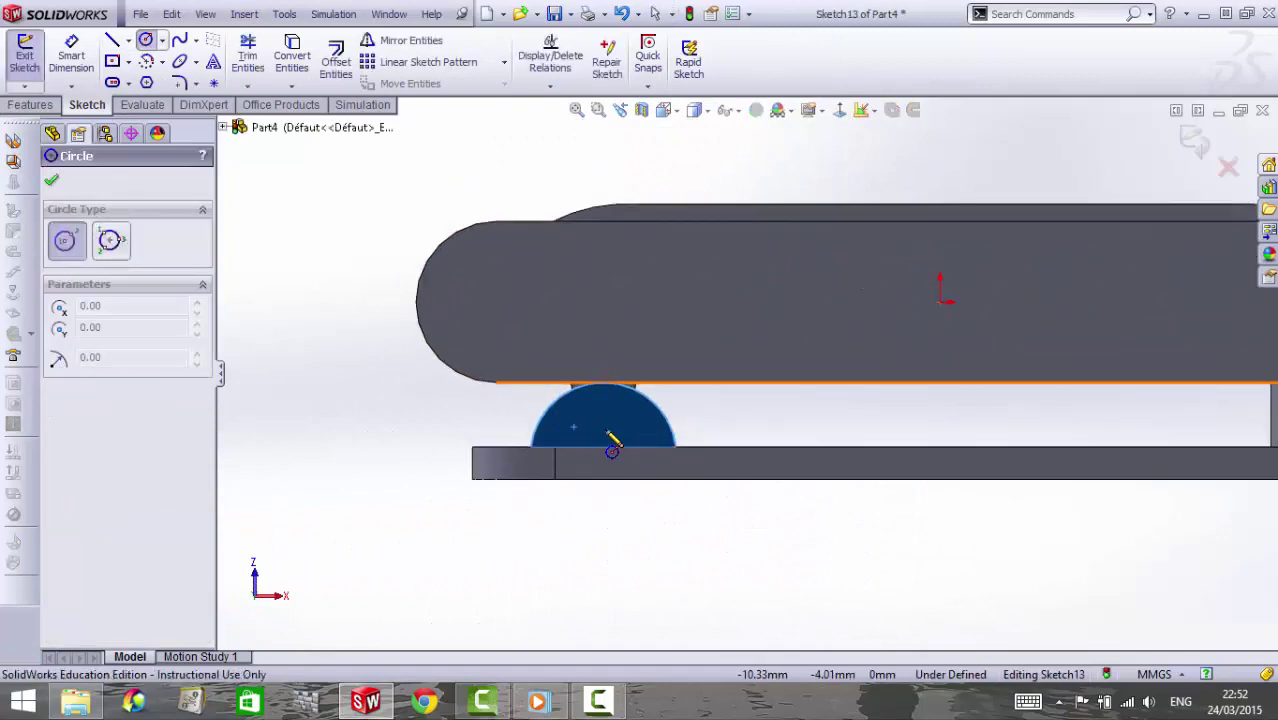
click(600, 427)
click(612, 434)
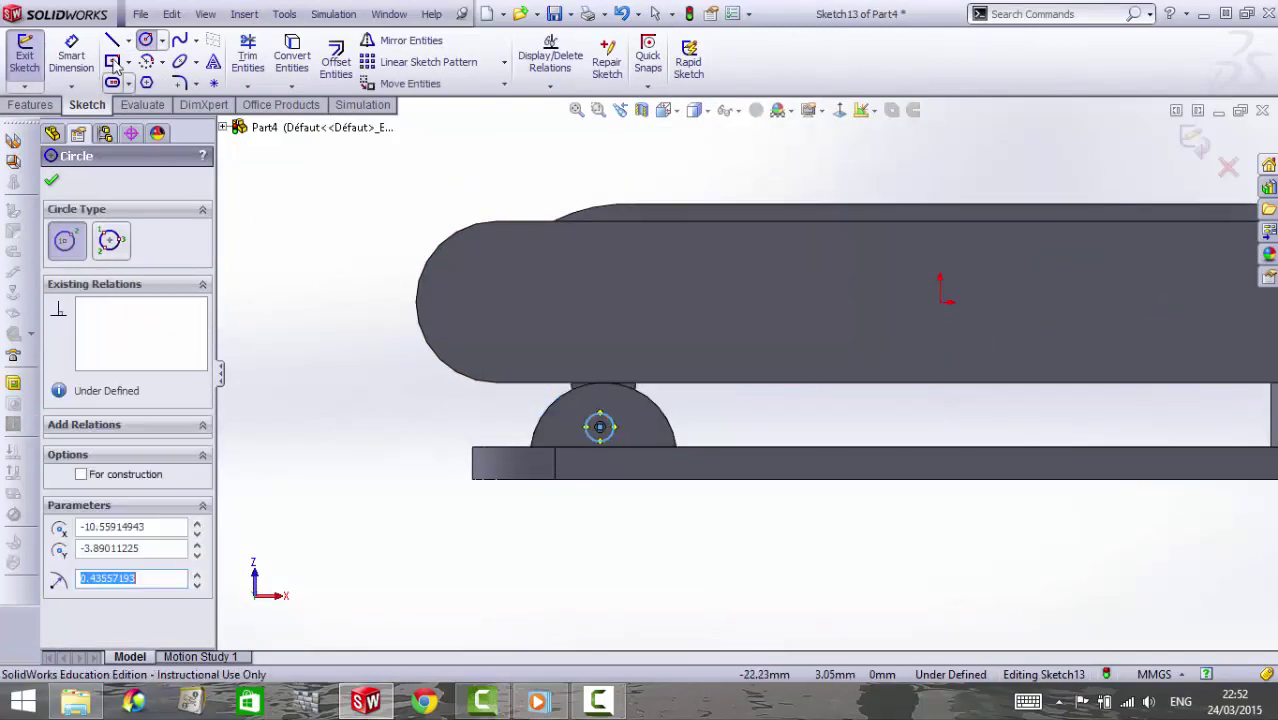
Dimension the circle's Ø1 diameter and place its centre 1 mm above the bar's top edge
click(71, 55)
click(600, 427)
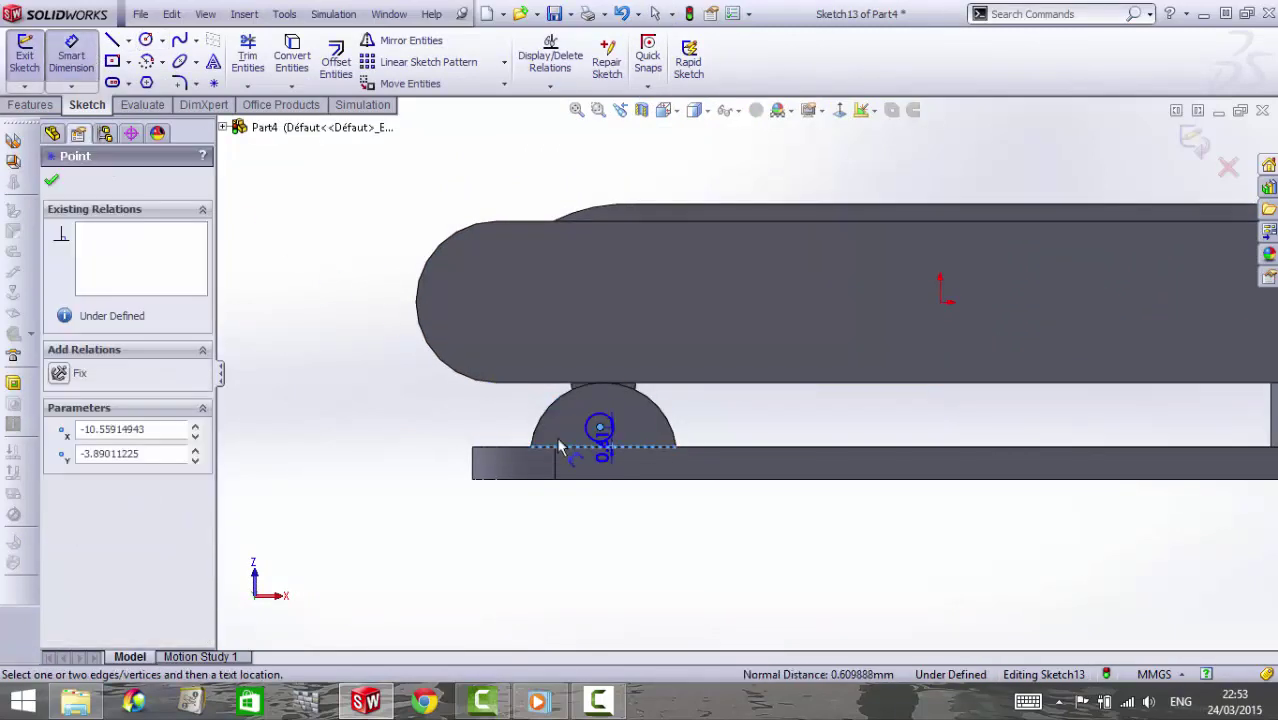
click(580, 447)
click(520, 440)
text(0.)
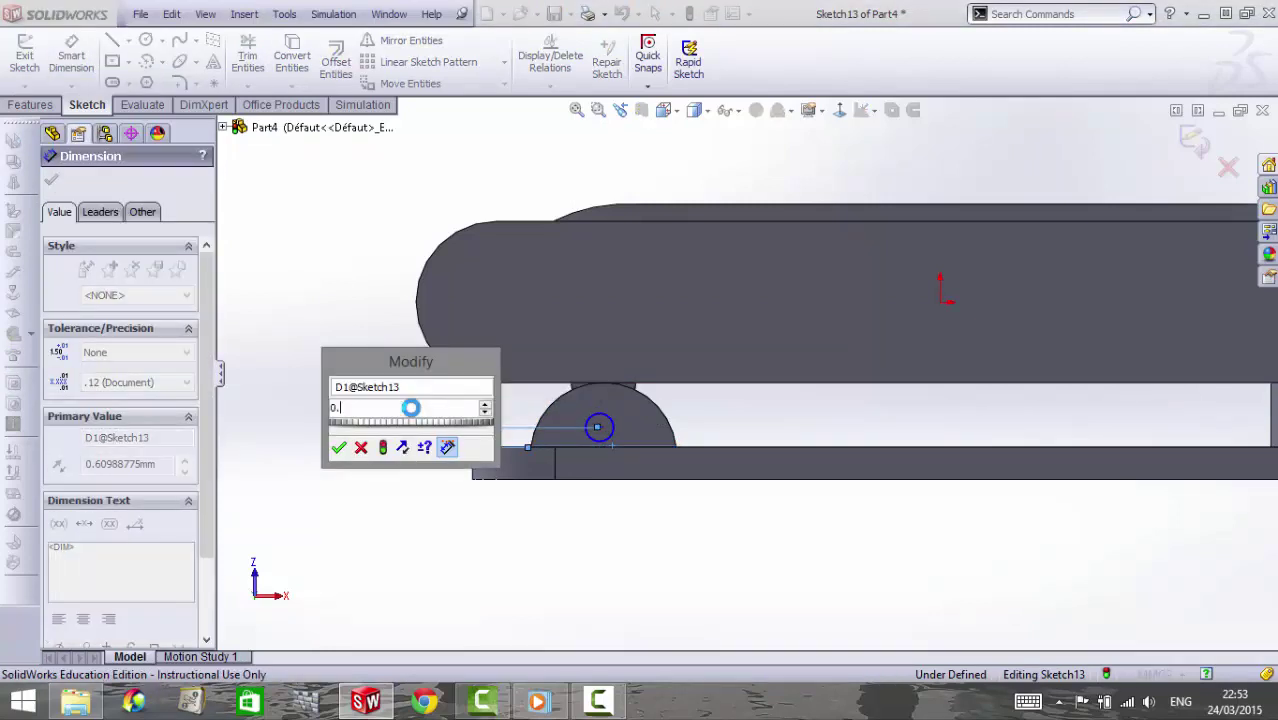
text(5)
key(Return)
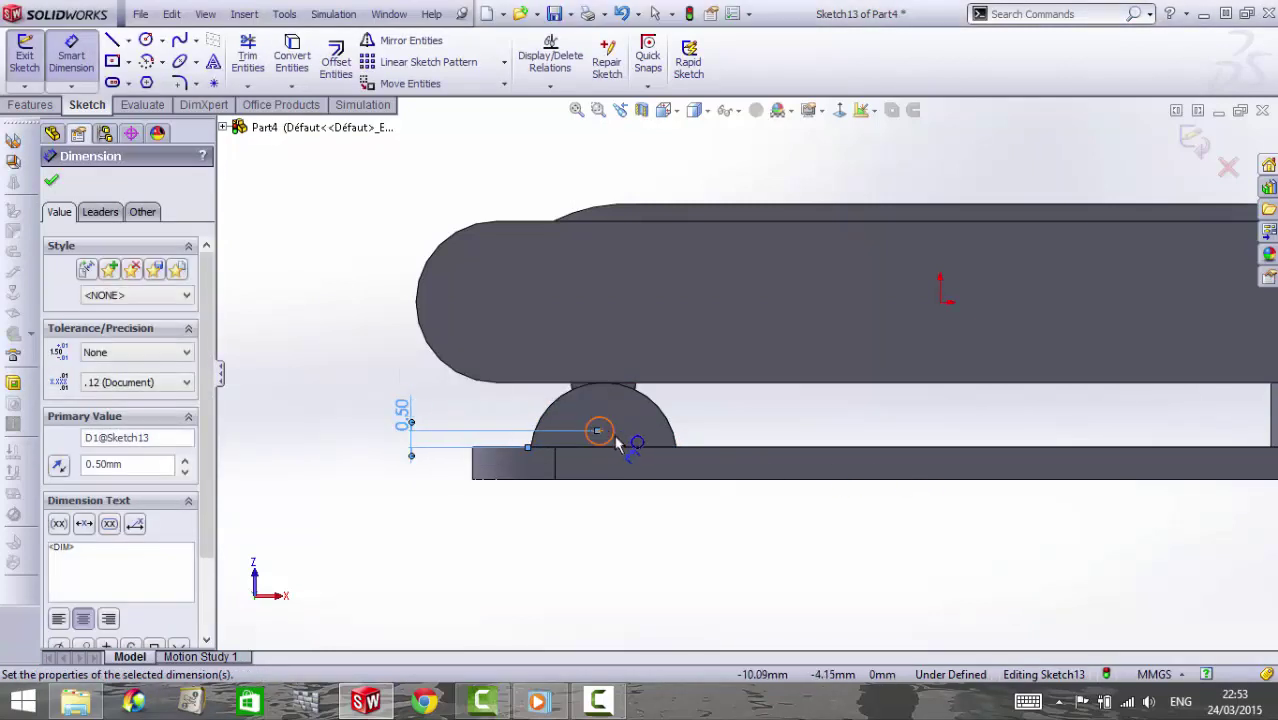
click(618, 443)
click(760, 425)
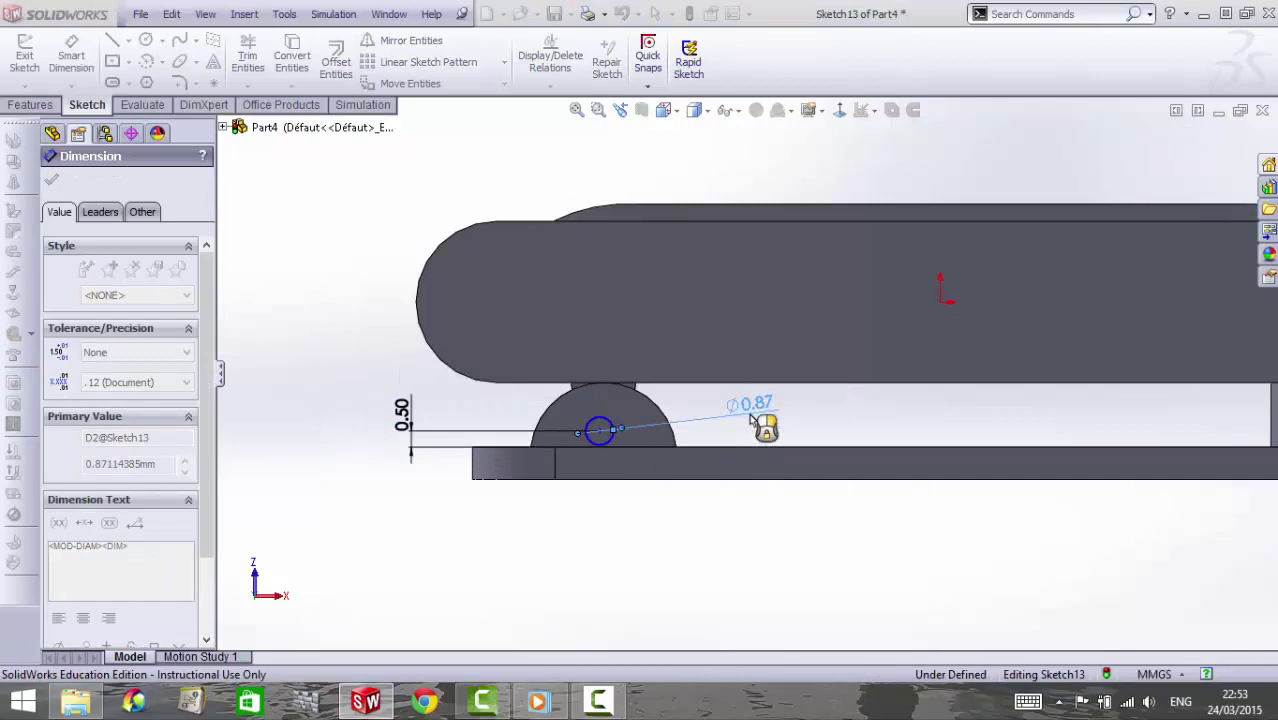
double_click(403, 415)
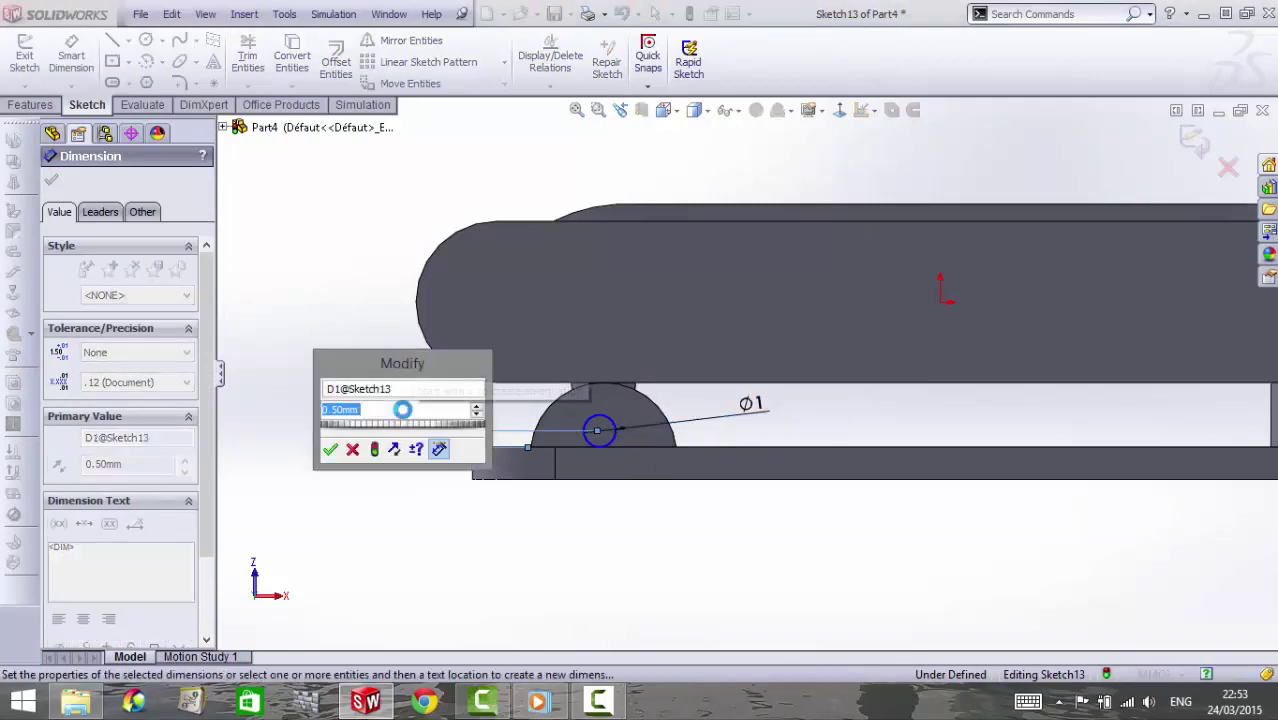
text(1)
key(Return)
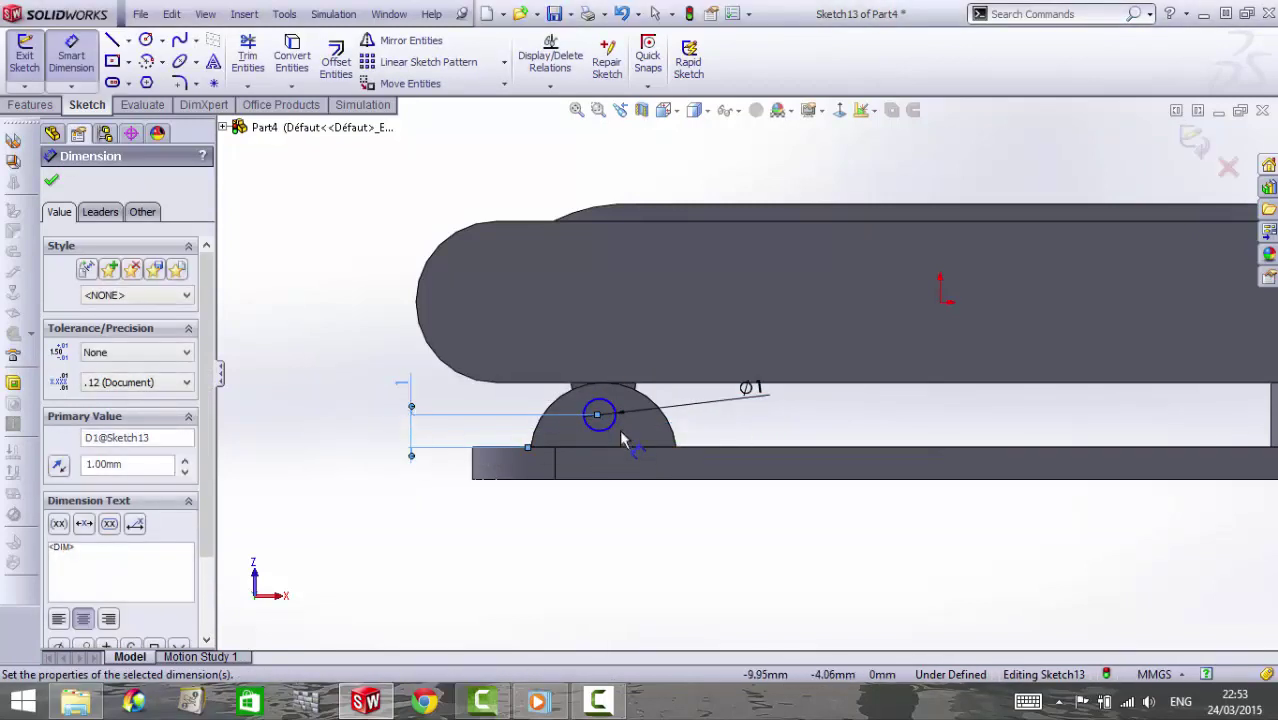
Add a 4 mm horizontal dimension from the bar's lower-left corner to the circle centre
click(602, 416)
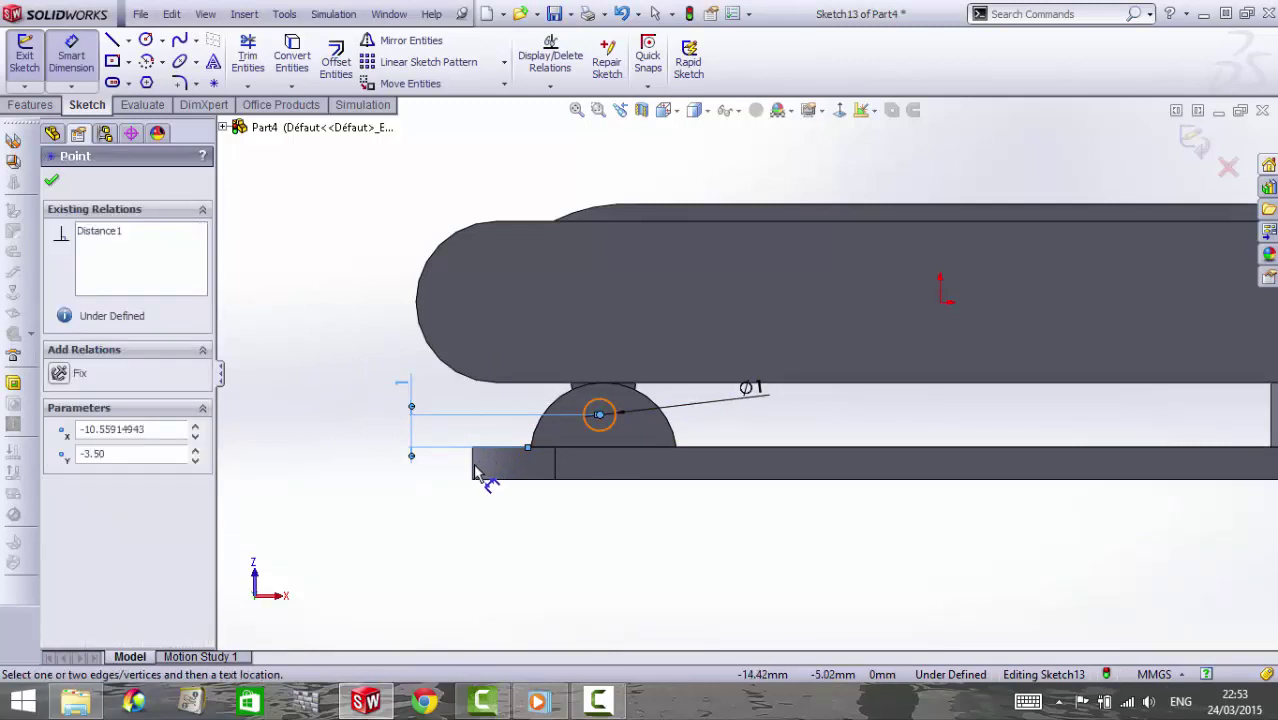
click(472, 463)
click(565, 547)
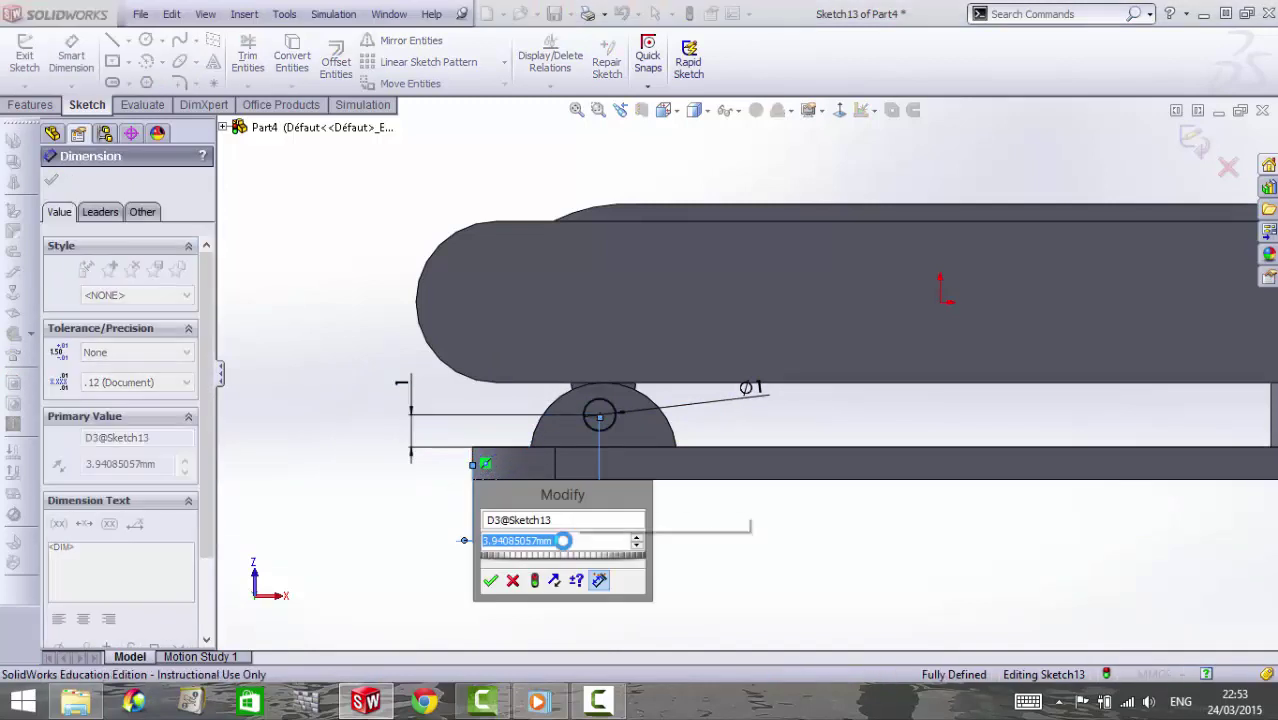
text(4)
key(Return)
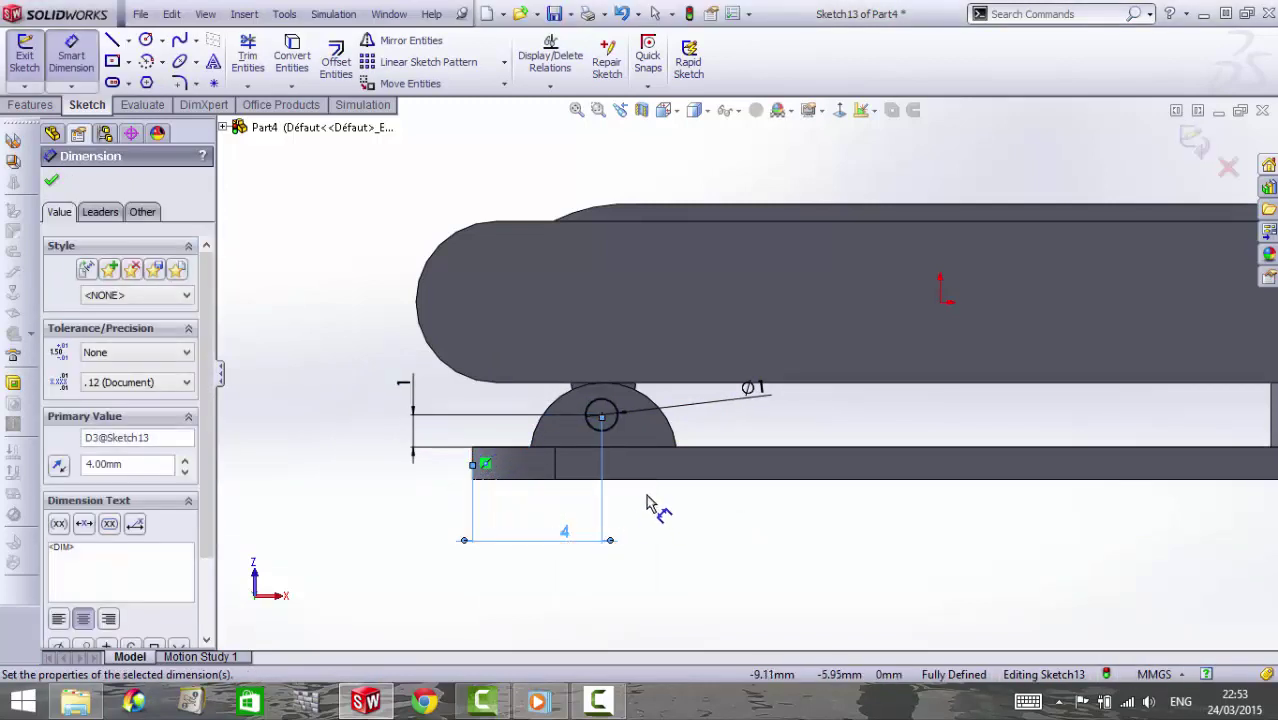
click(30, 104)
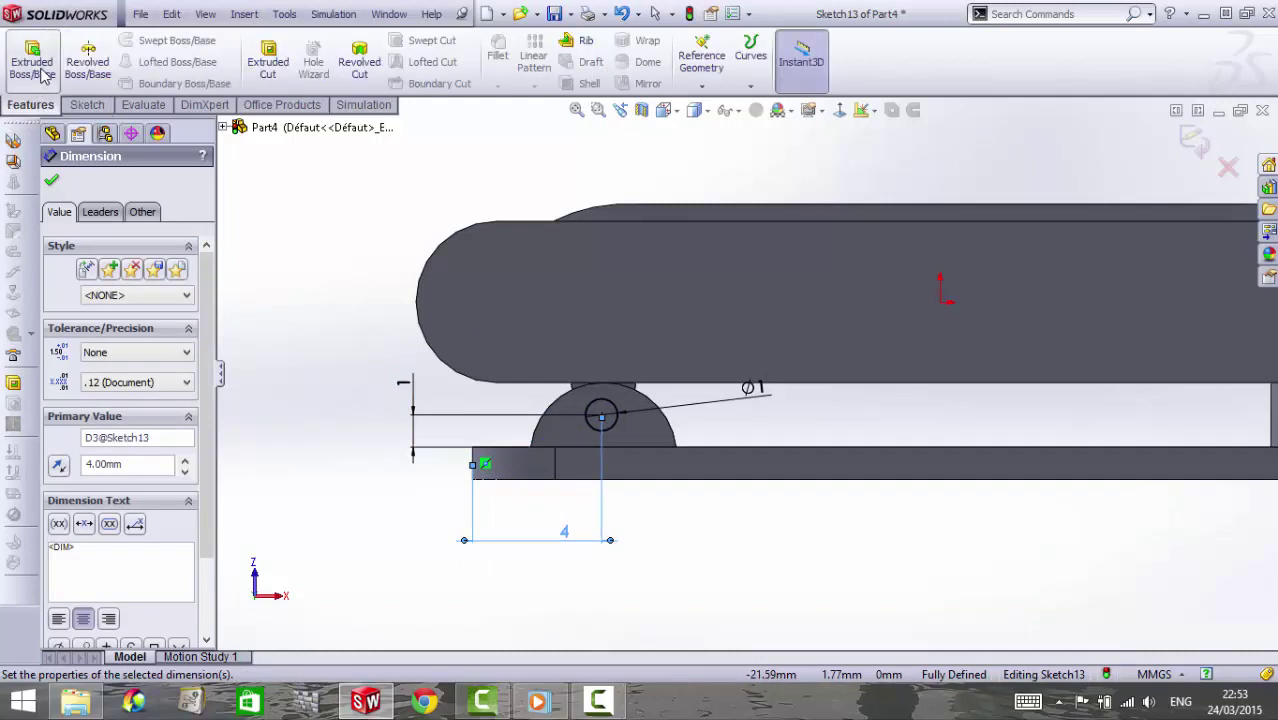
Extrude the Ø1 circle as a 0.5 mm blind boss to form the pin
click(32, 55)
text(0.5)
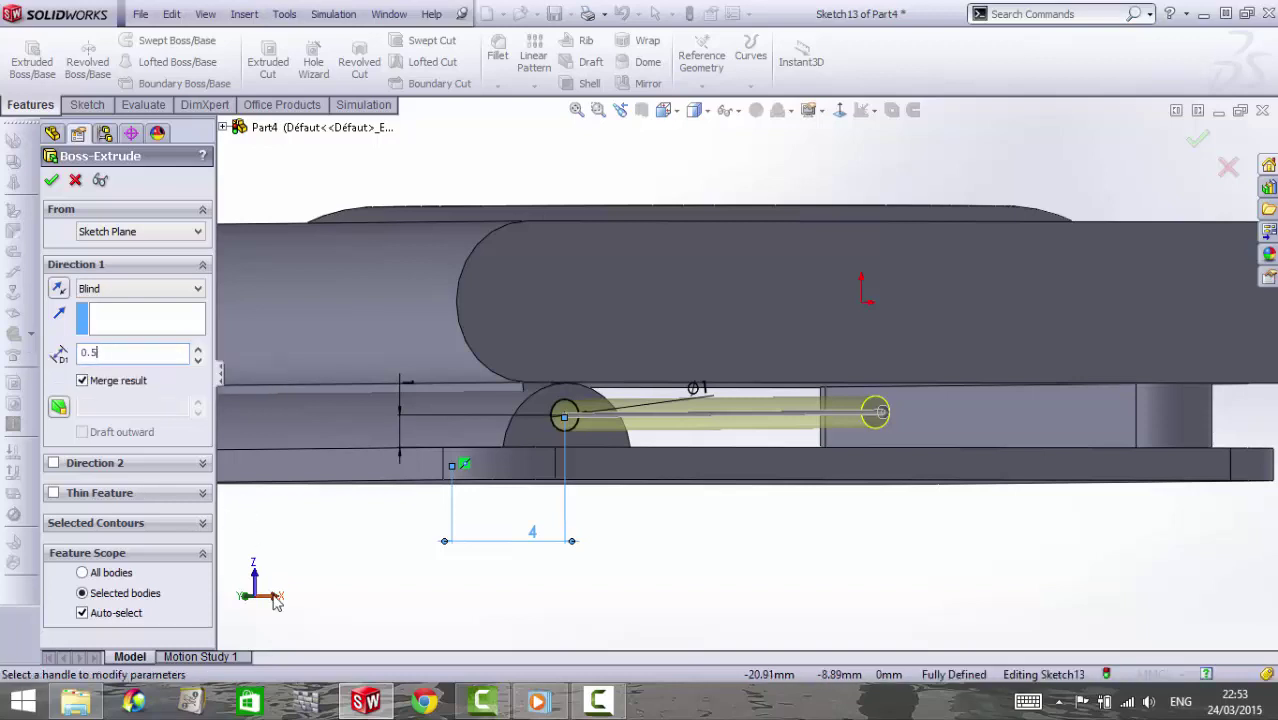
key(Return)
key(Return)
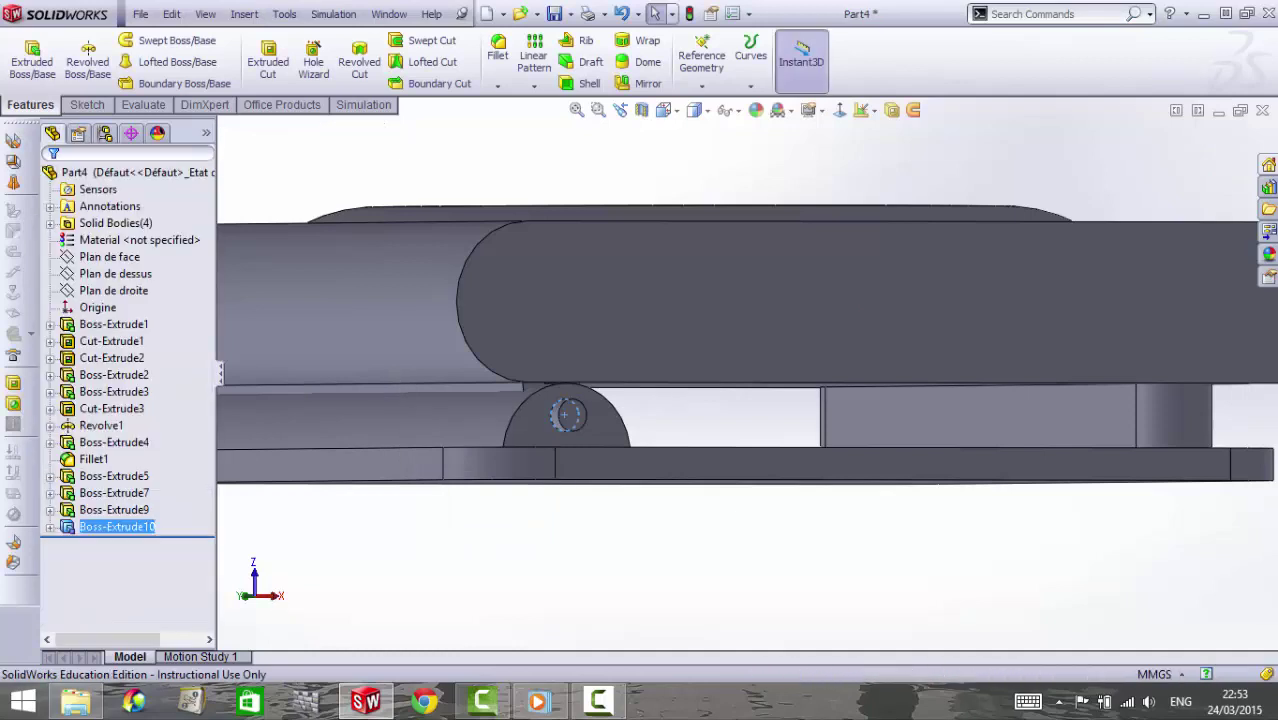
Mirror the Boss-Extrude10 pin across Plan de dessus, then check the underside
click(117, 527)
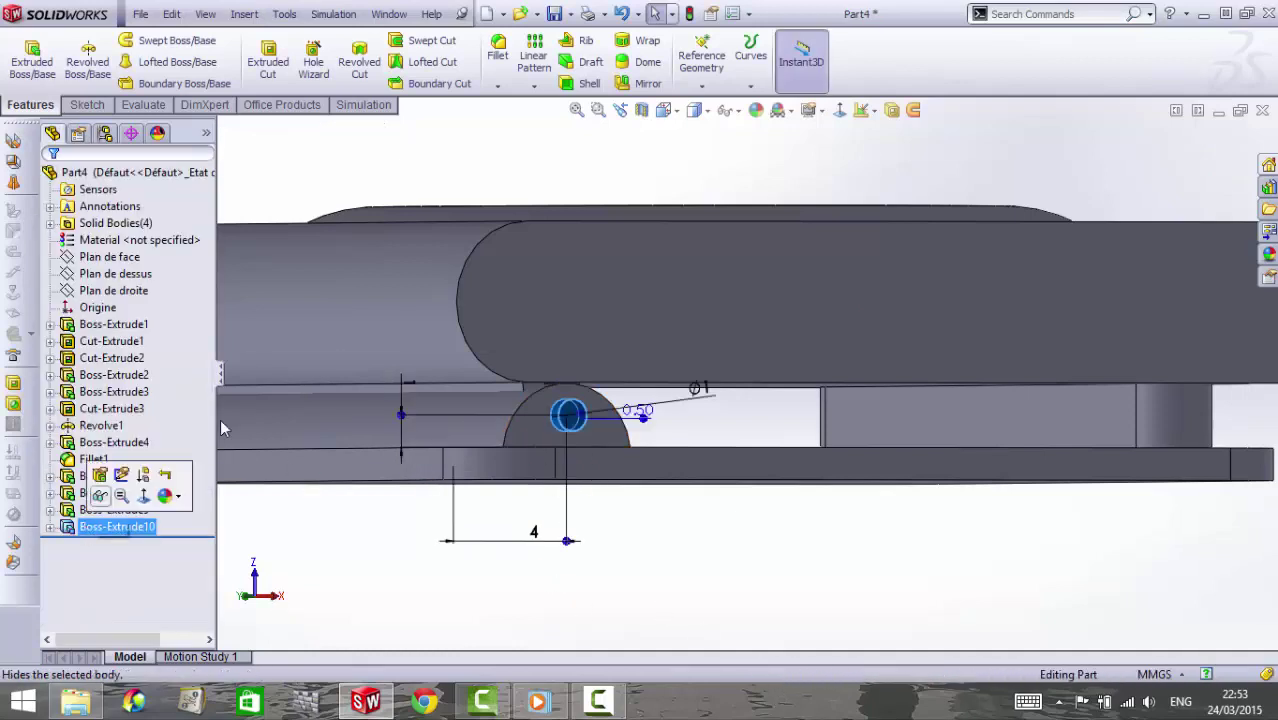
click(534, 86)
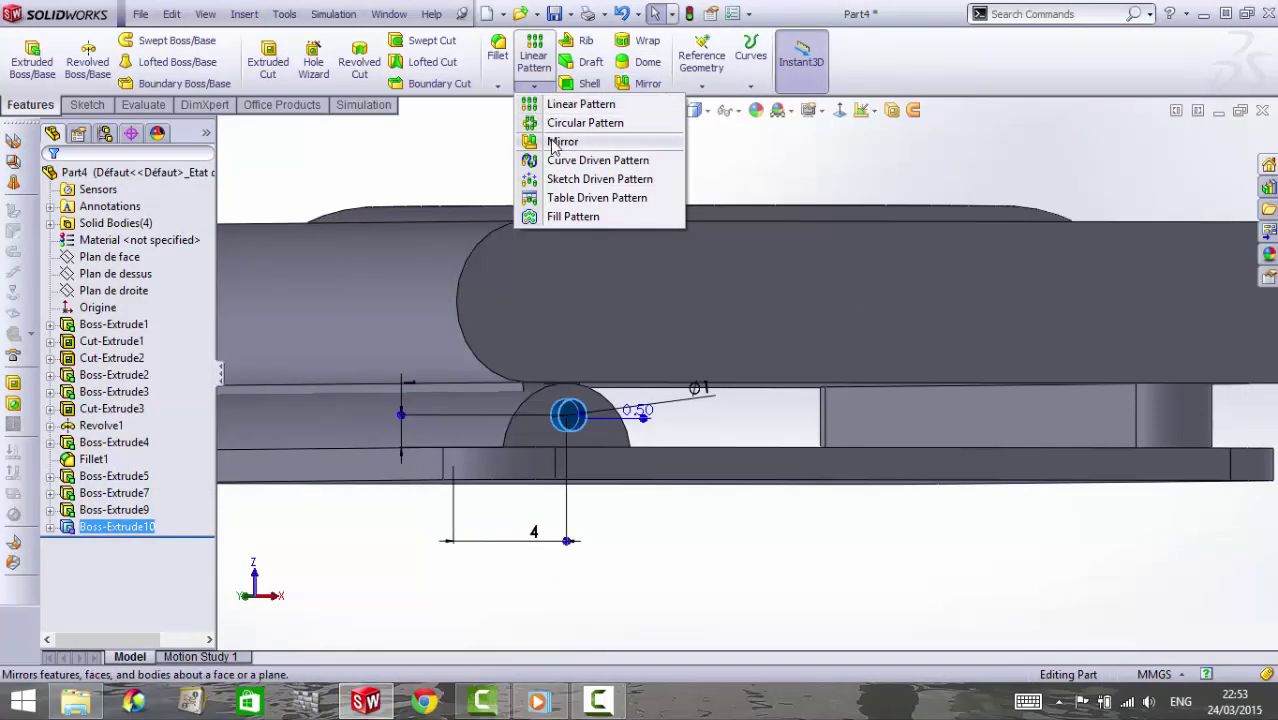
click(548, 137)
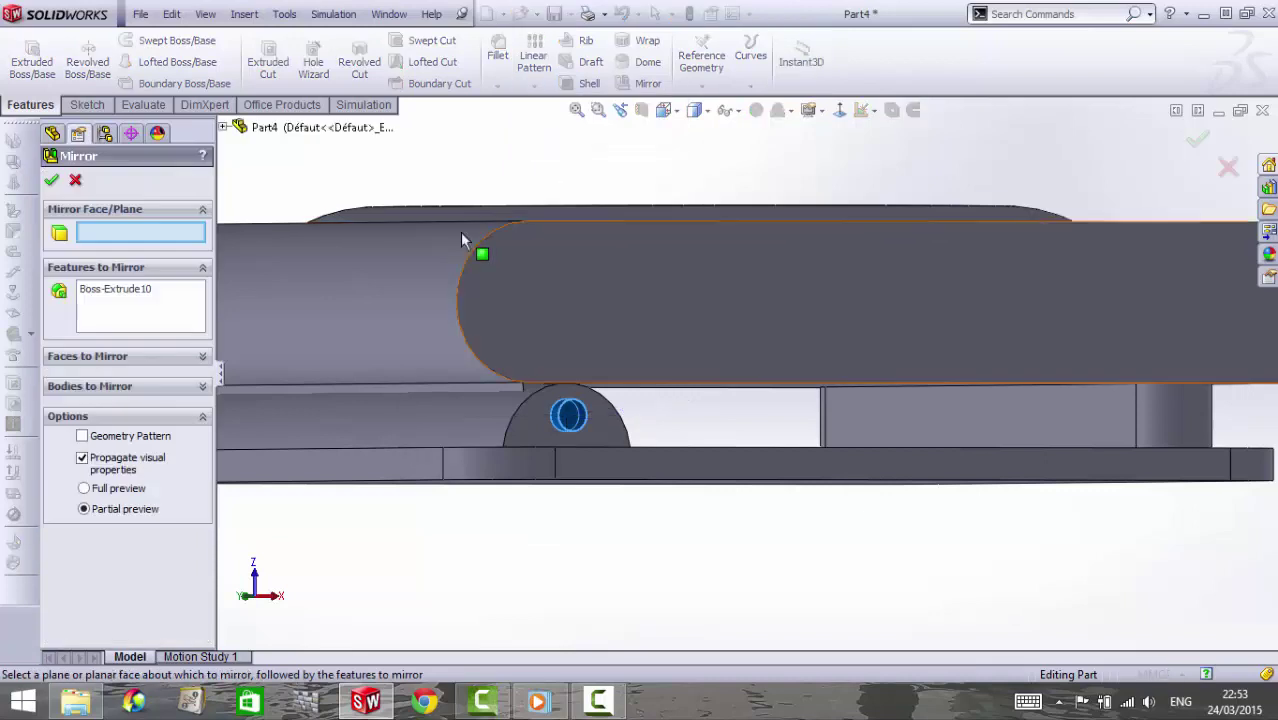
click(225, 128)
click(300, 228)
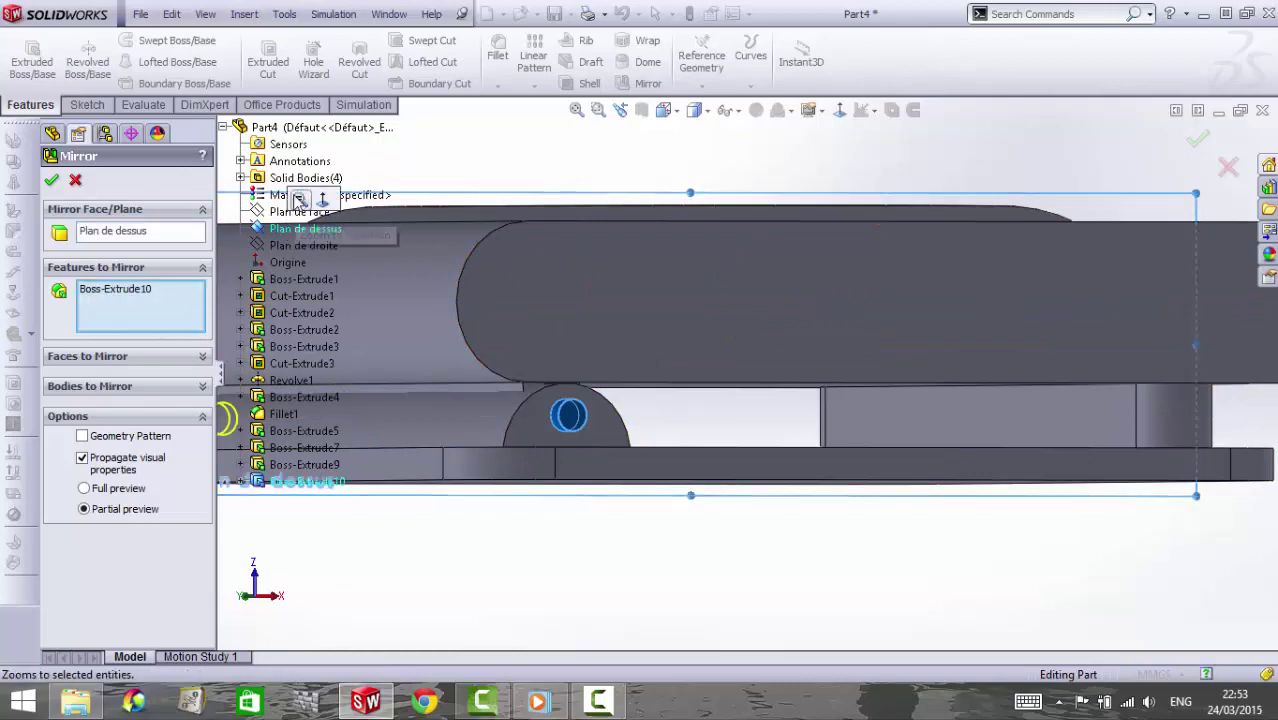
scroll(706, 334, up, 5)
middle_drag(706, 334, 760, 400)
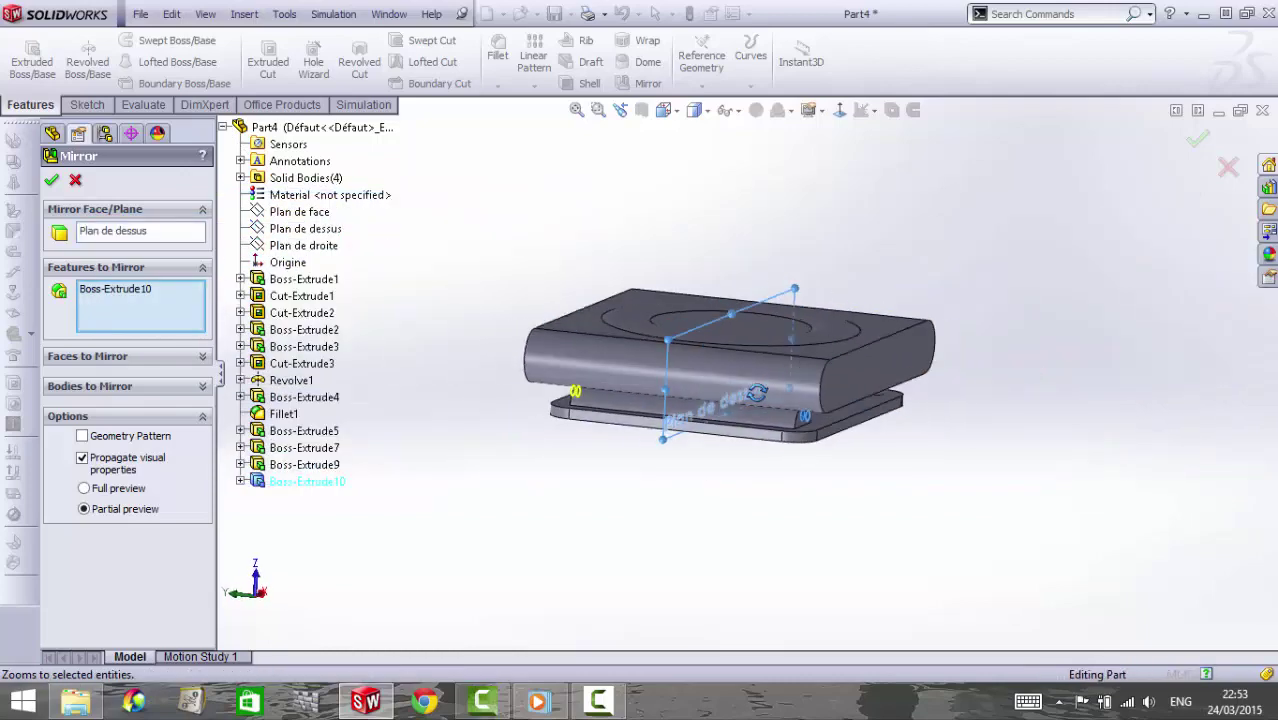
click(56, 181)
mouse_move(630, 390)
middle_down()
mouse_move(723, 391)
mouse_move(545, 360)
mouse_move(593, 523)
mouse_move(870, 417)
mouse_move(902, 436)
mouse_move(662, 394)
mouse_move(845, 371)
mouse_move(856, 428)
middle_up()
Apply brushed aluminum from Metal > Aluminum to the body
click(1268, 254)
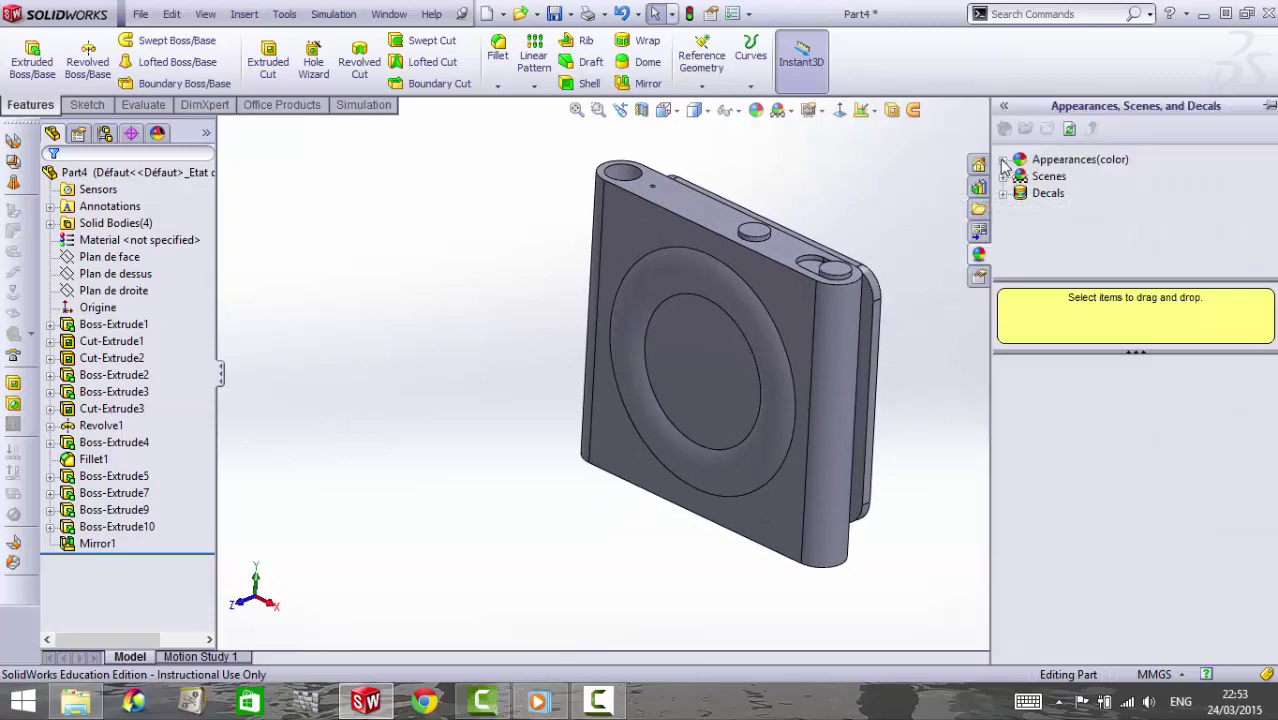
click(1019, 160)
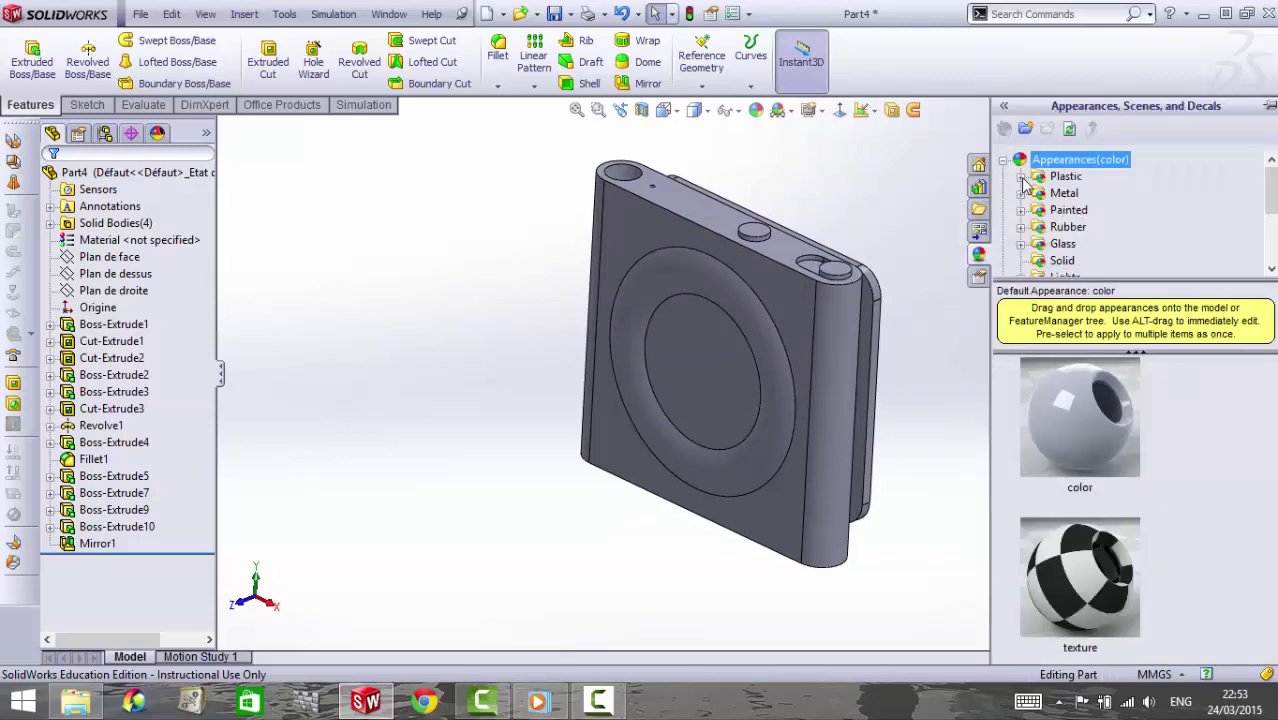
click(1020, 176)
click(1021, 160)
click(1020, 176)
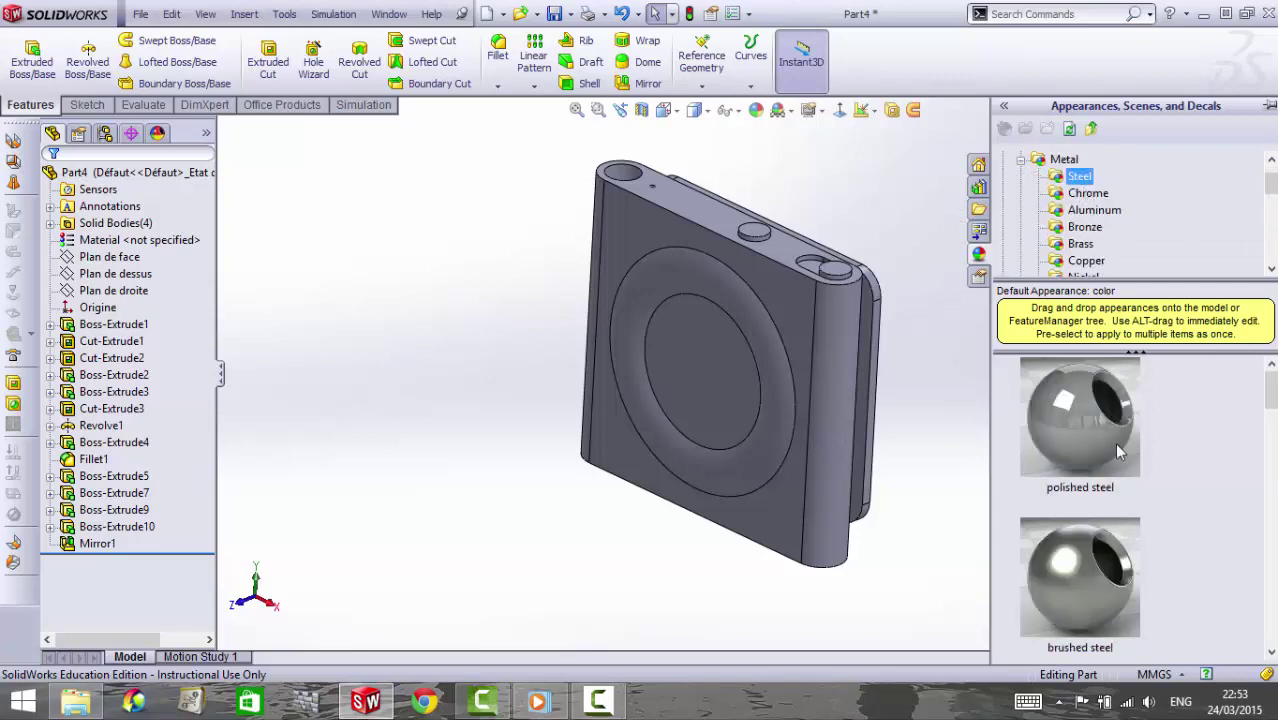
click(1094, 211)
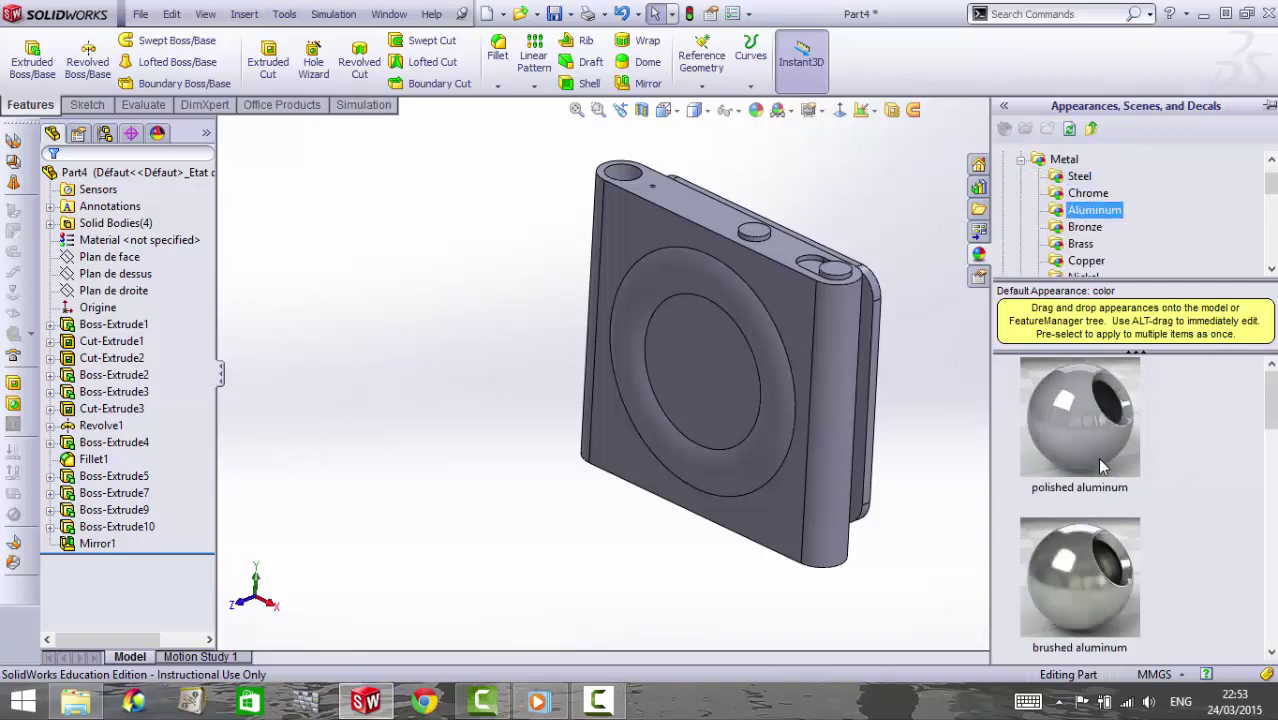
drag(1118, 585, 846, 427)
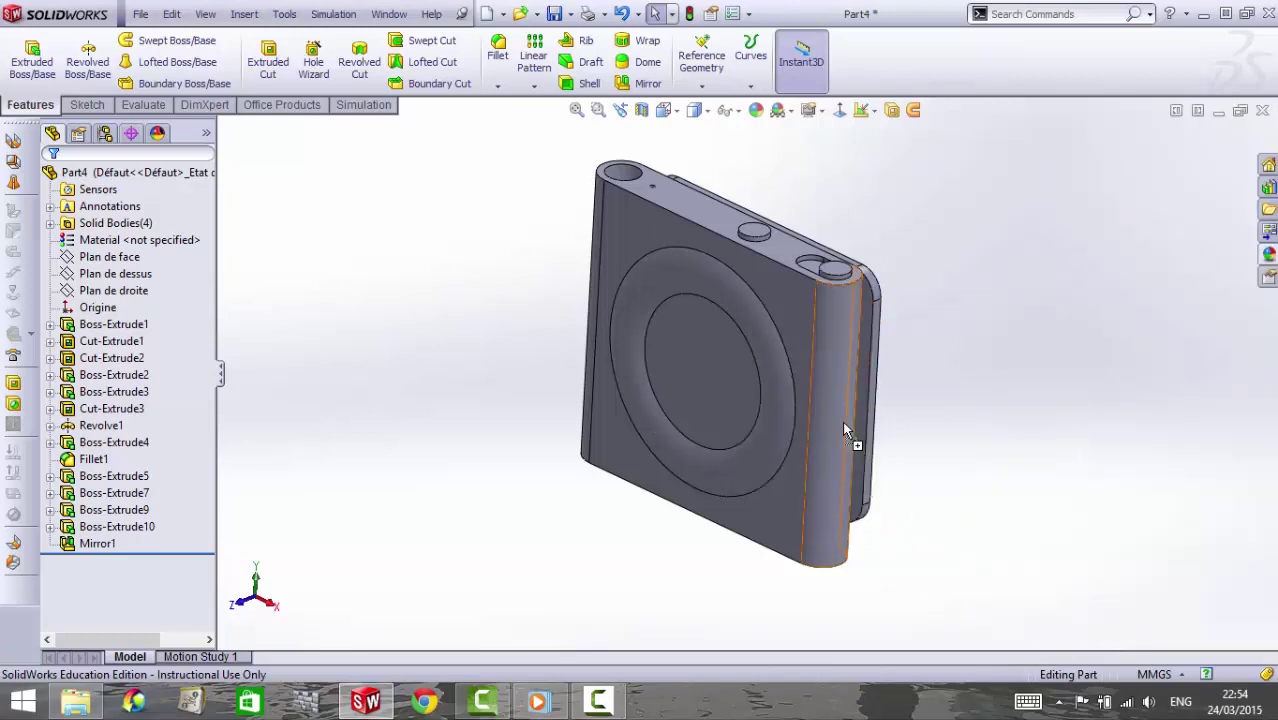
click(846, 427)
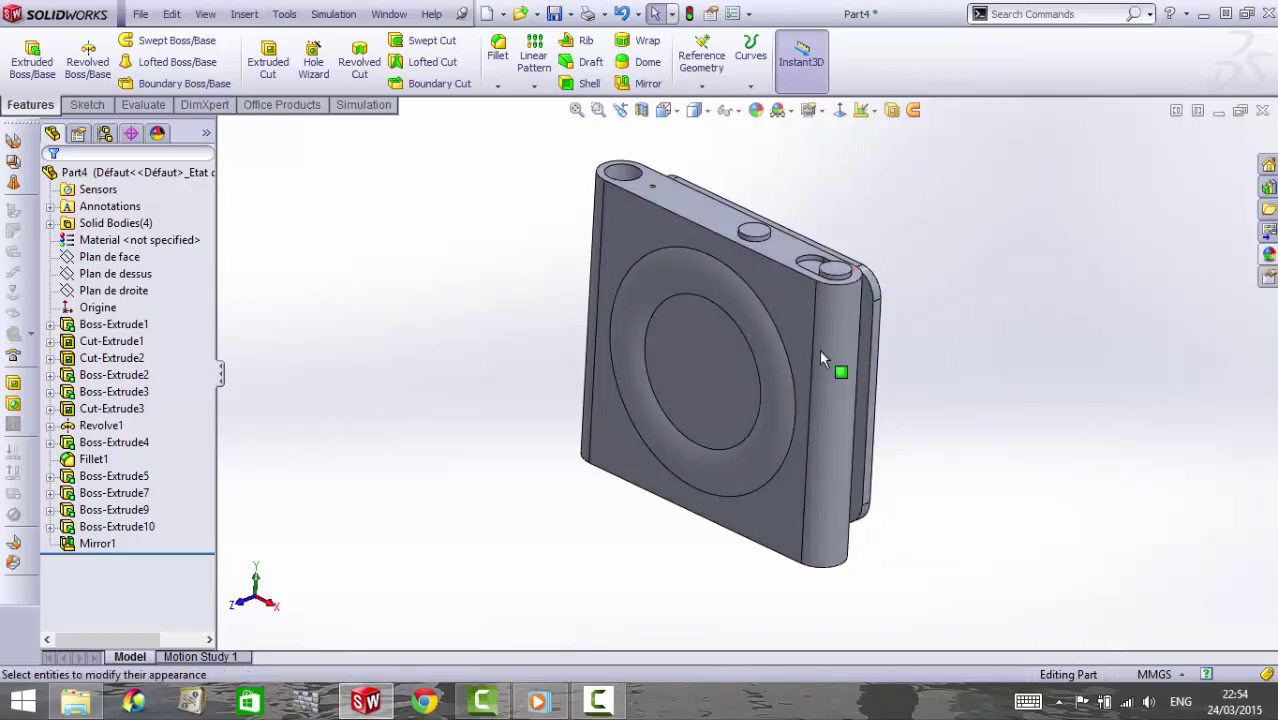
Browse the Plastic appearances and bring up the Low Gloss finishes
click(1270, 258)
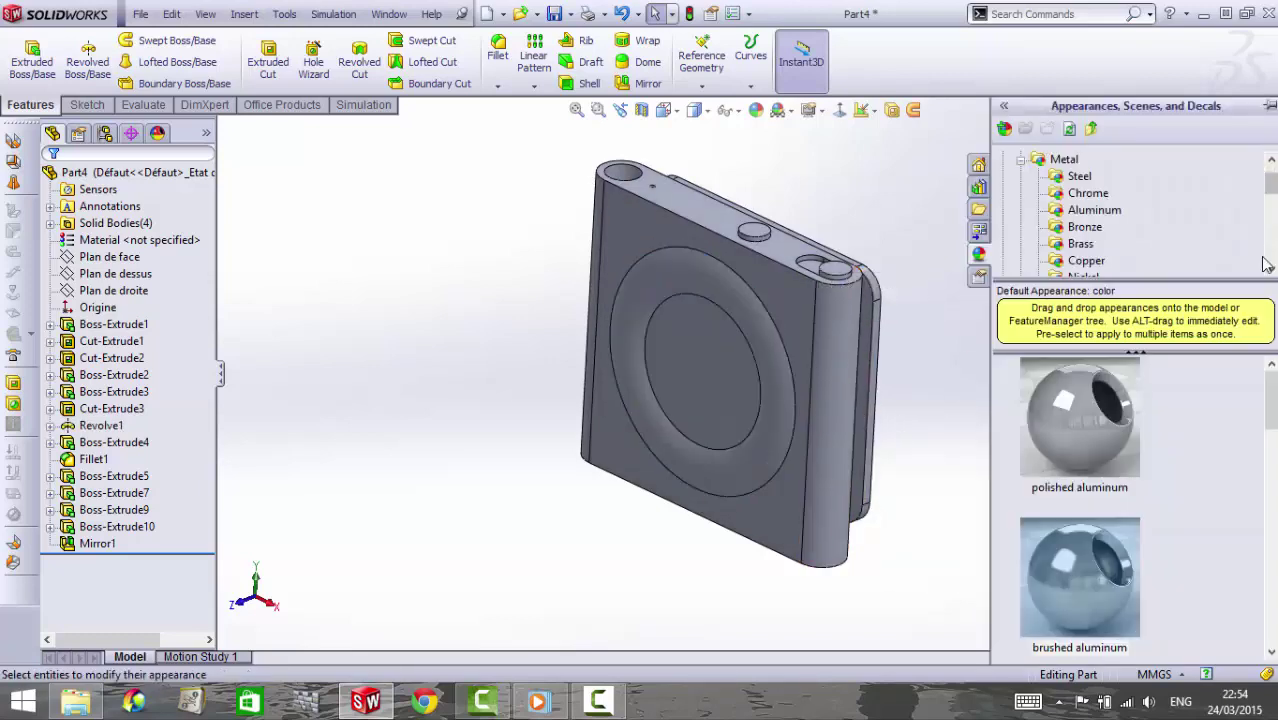
click(1021, 160)
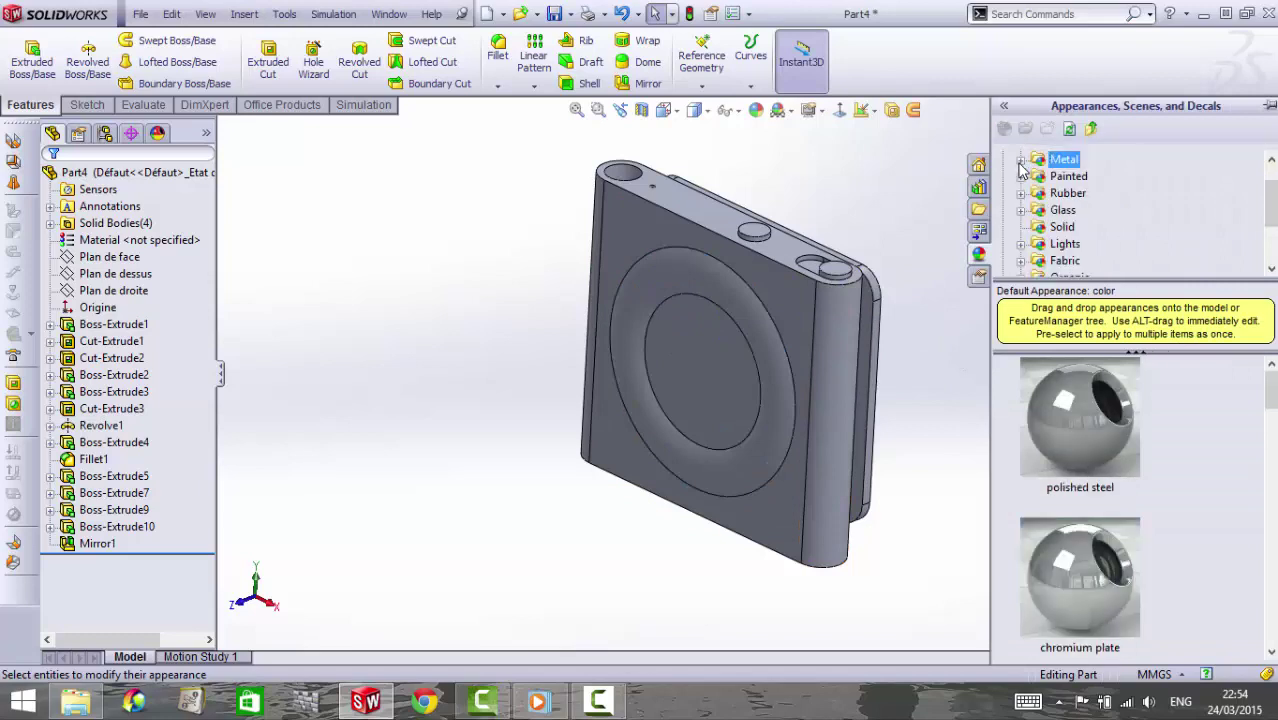
scroll(1016, 179, up, 1)
click(1020, 177)
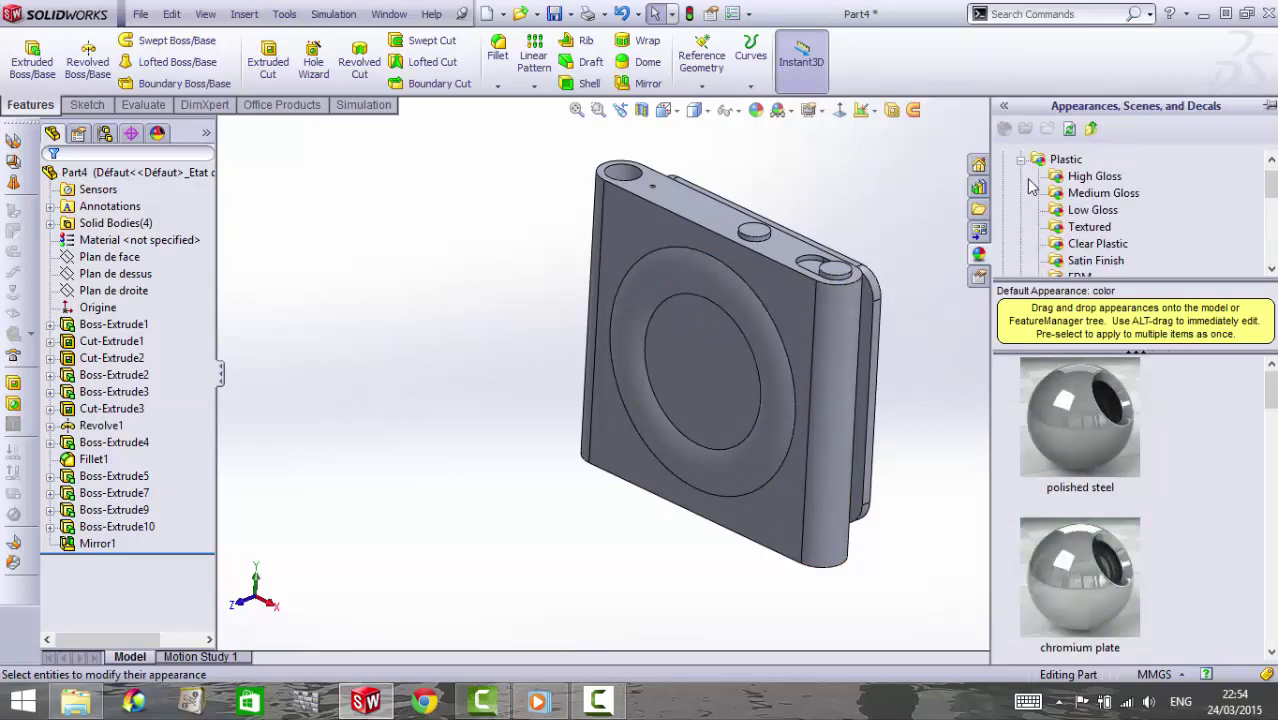
scroll(1114, 238, down, 2)
scroll(1114, 238, up, 1)
scroll(1114, 236, up, 1)
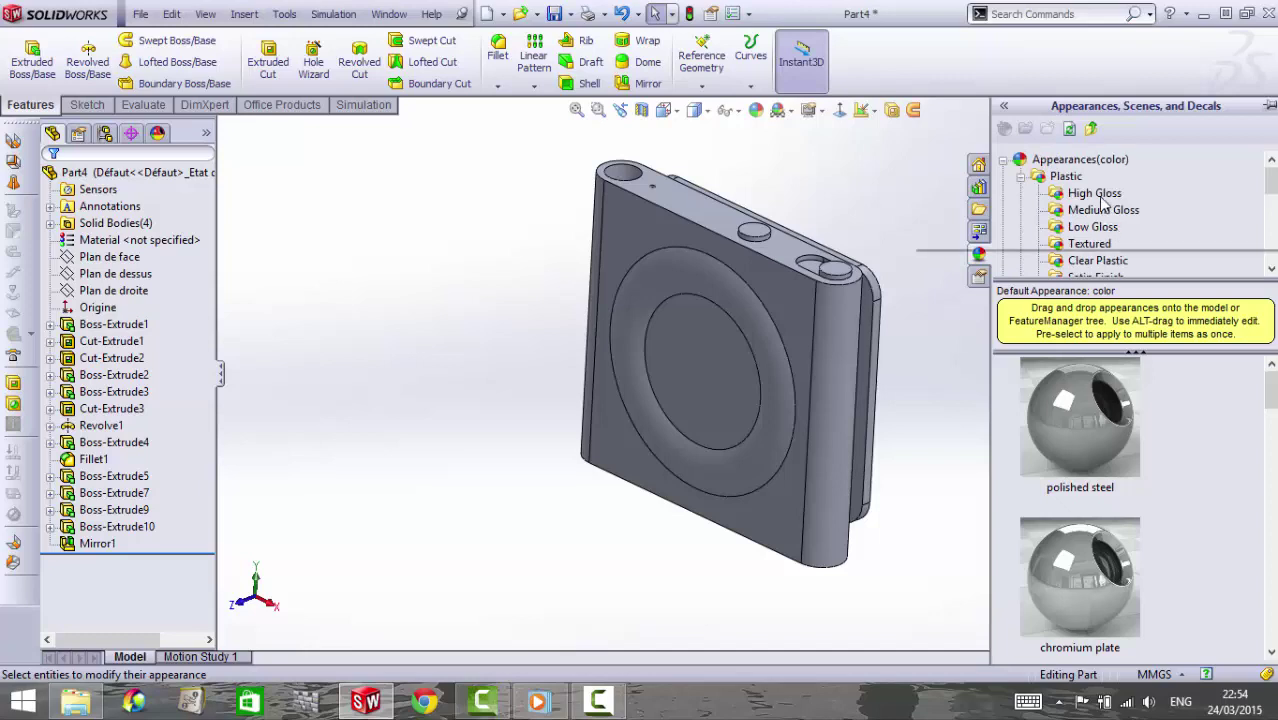
click(1104, 195)
click(1104, 211)
click(1100, 228)
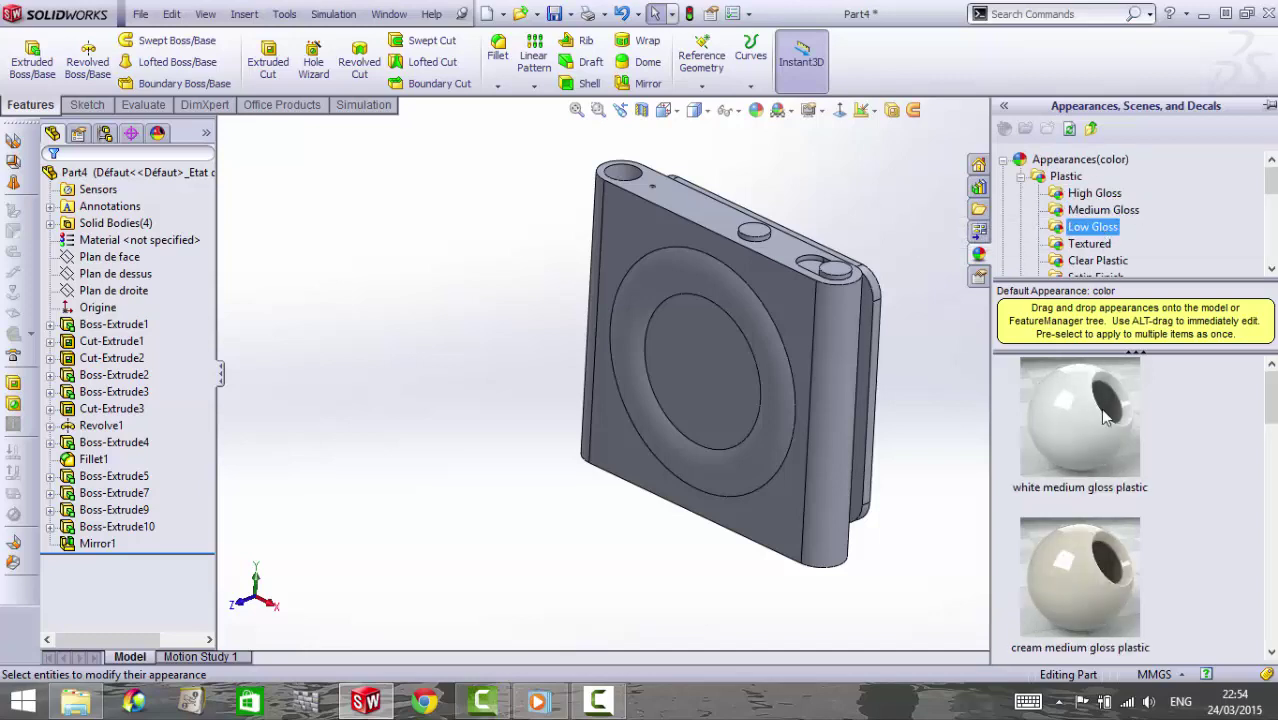
click(1274, 400)
drag(1274, 400, 1274, 515)
Apply black low gloss plastic to the front ring feature only
drag(1085, 530, 763, 423)
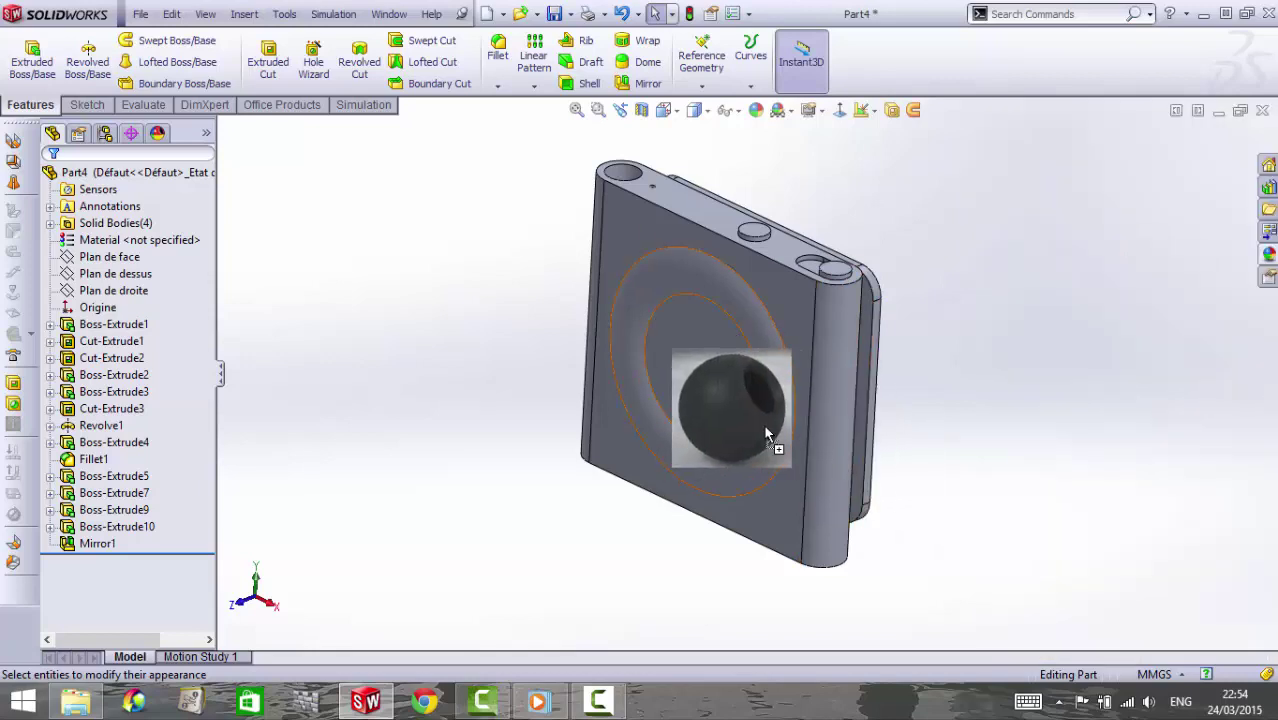
click(725, 429)
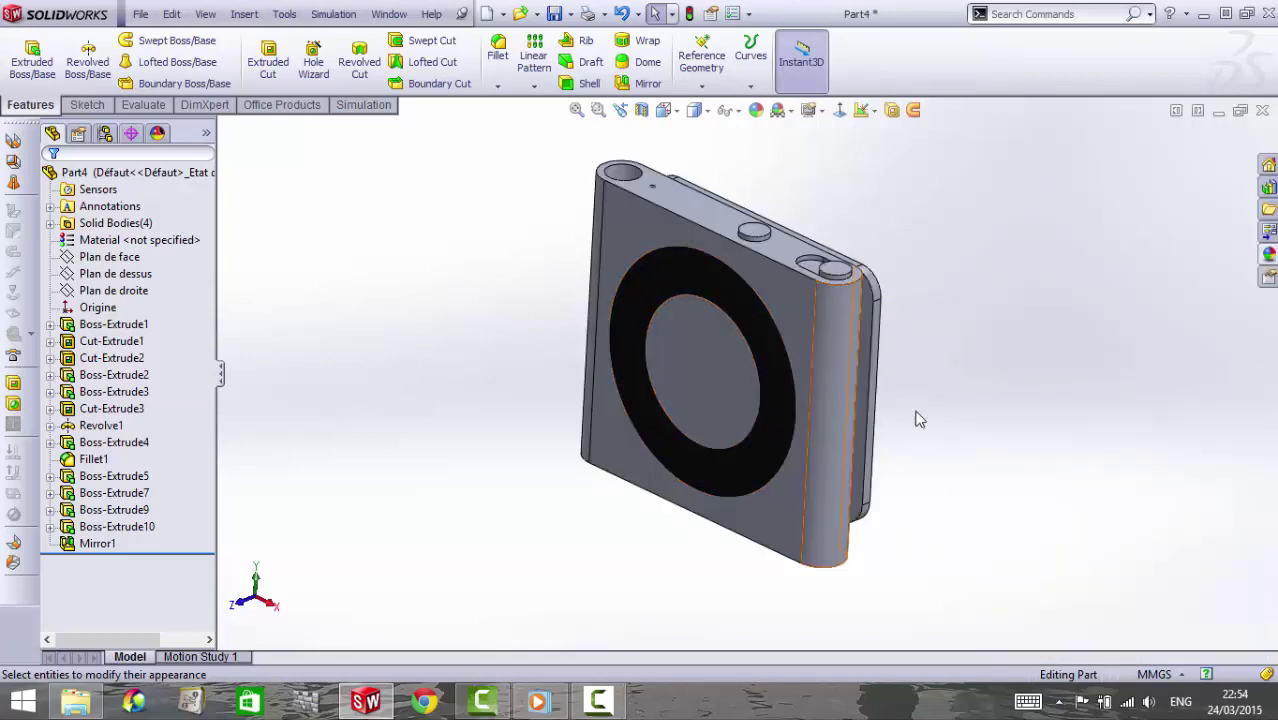
mouse_move(938, 398)
middle_down()
mouse_move(1013, 425)
mouse_move(713, 414)
mouse_move(955, 429)
mouse_move(950, 380)
mouse_move(907, 377)
mouse_move(879, 394)
mouse_move(913, 408)
mouse_move(890, 415)
middle_up()
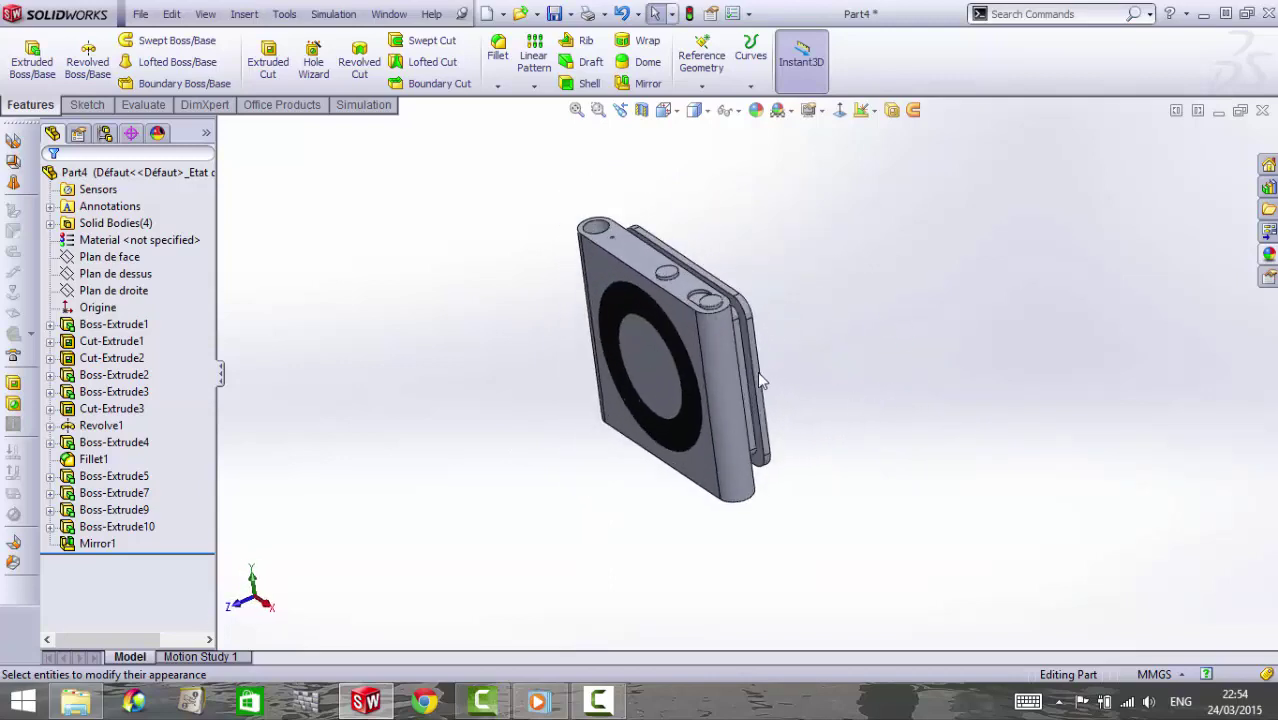
scroll(722, 418, down, 2)
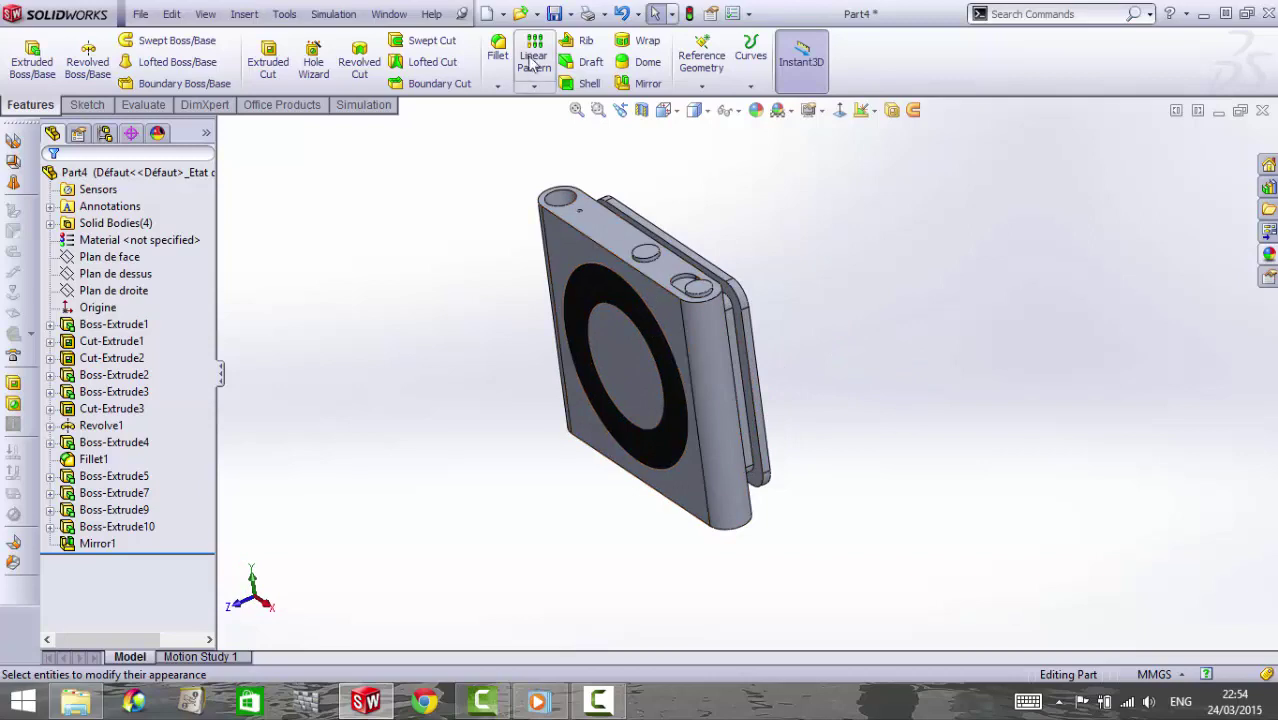
Enable the PhotoView 360 add-in from Office Products
click(348, 108)
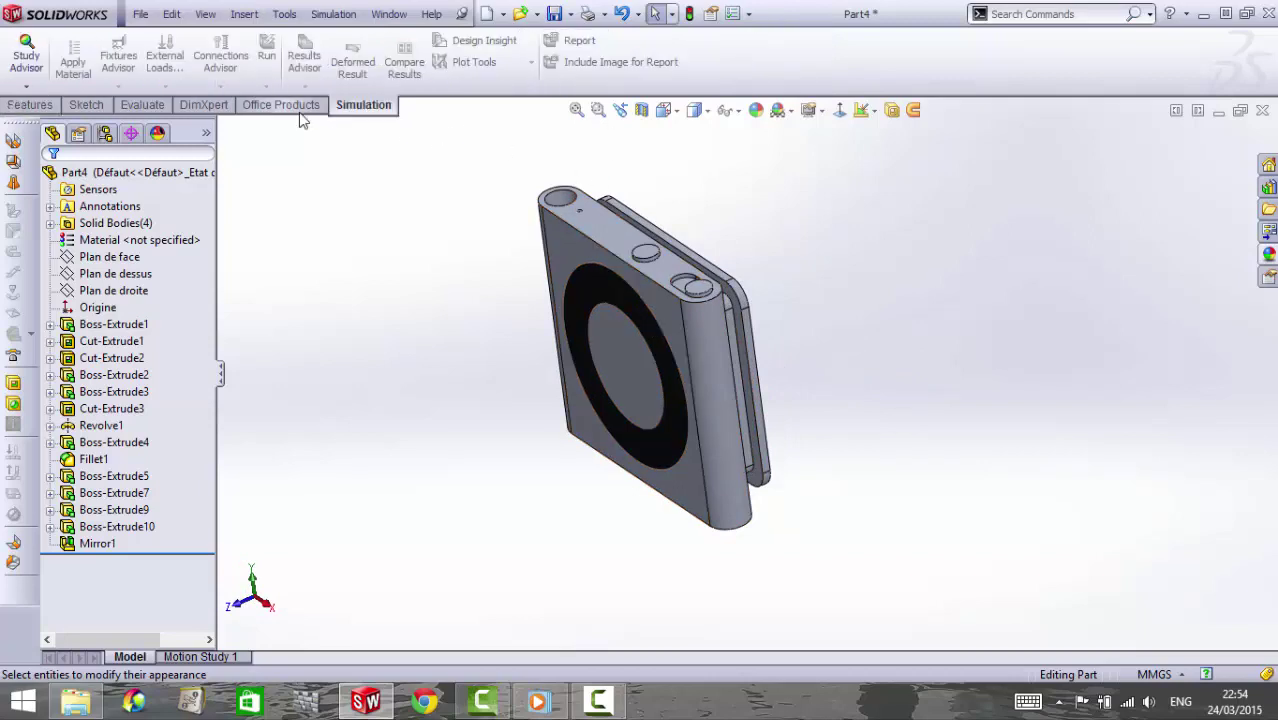
click(300, 108)
click(99, 58)
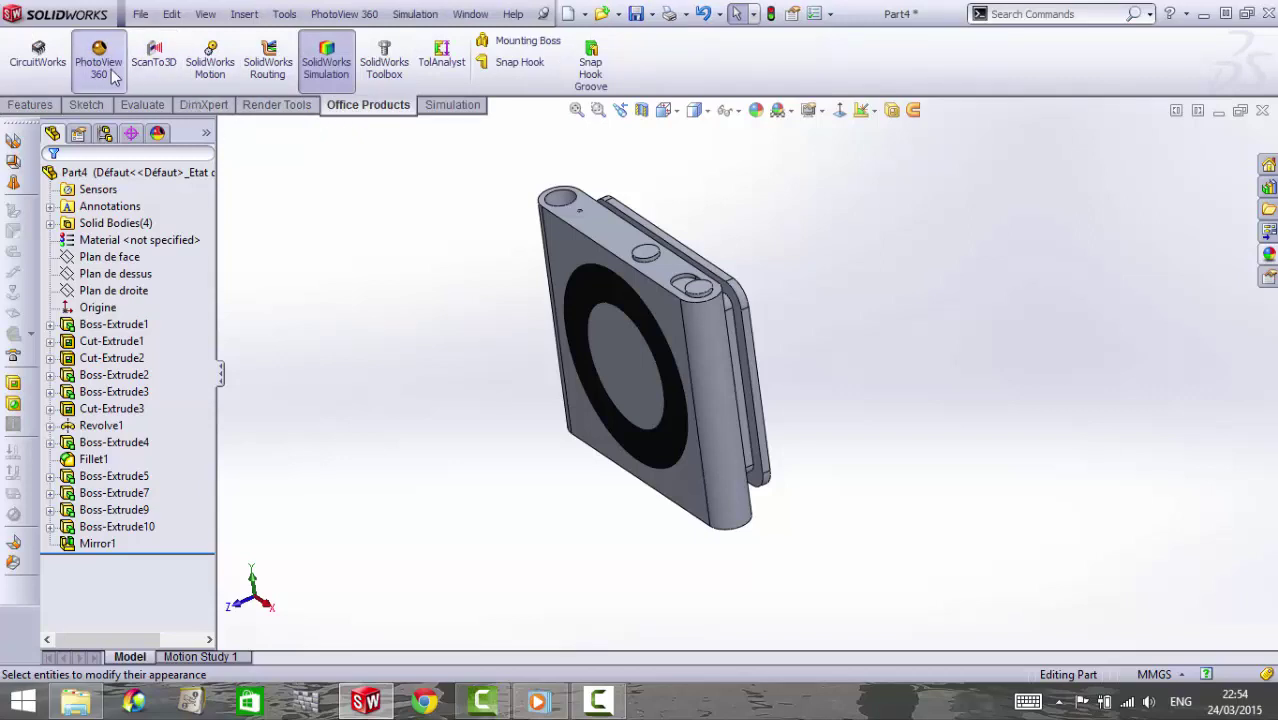
Review a PhotoView 360 live preview of the part, then close it
click(276, 105)
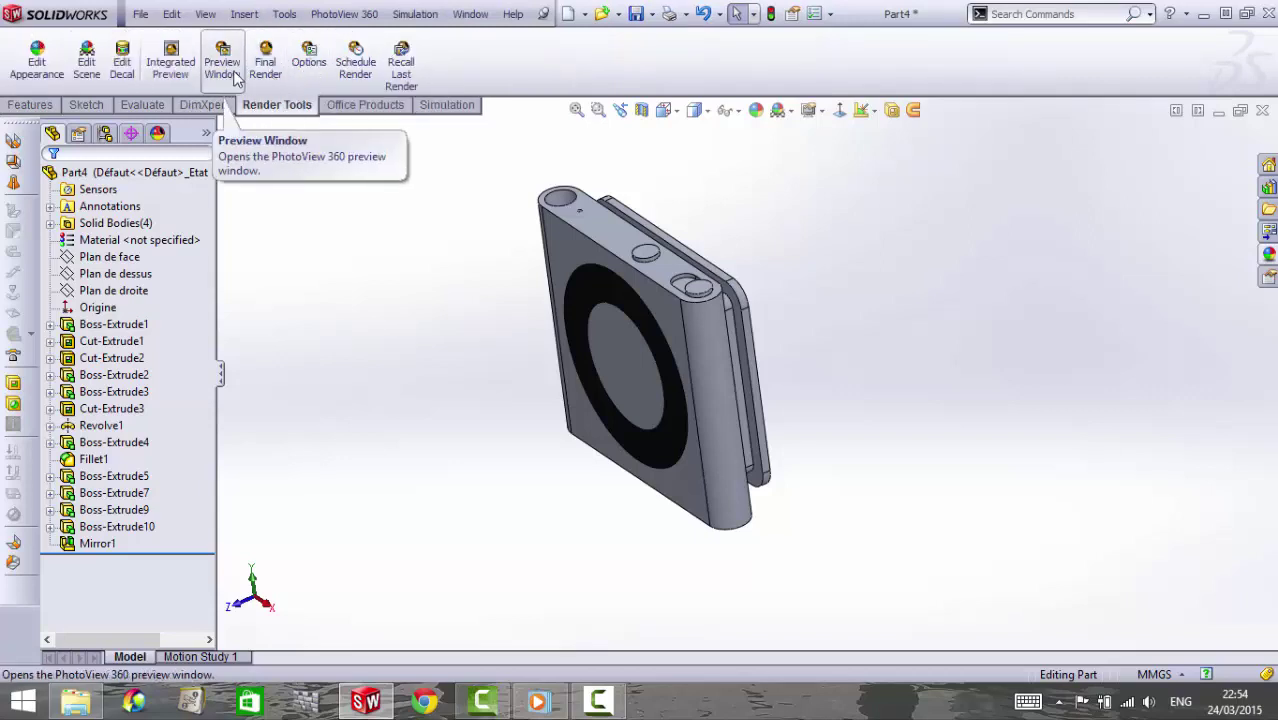
click(230, 76)
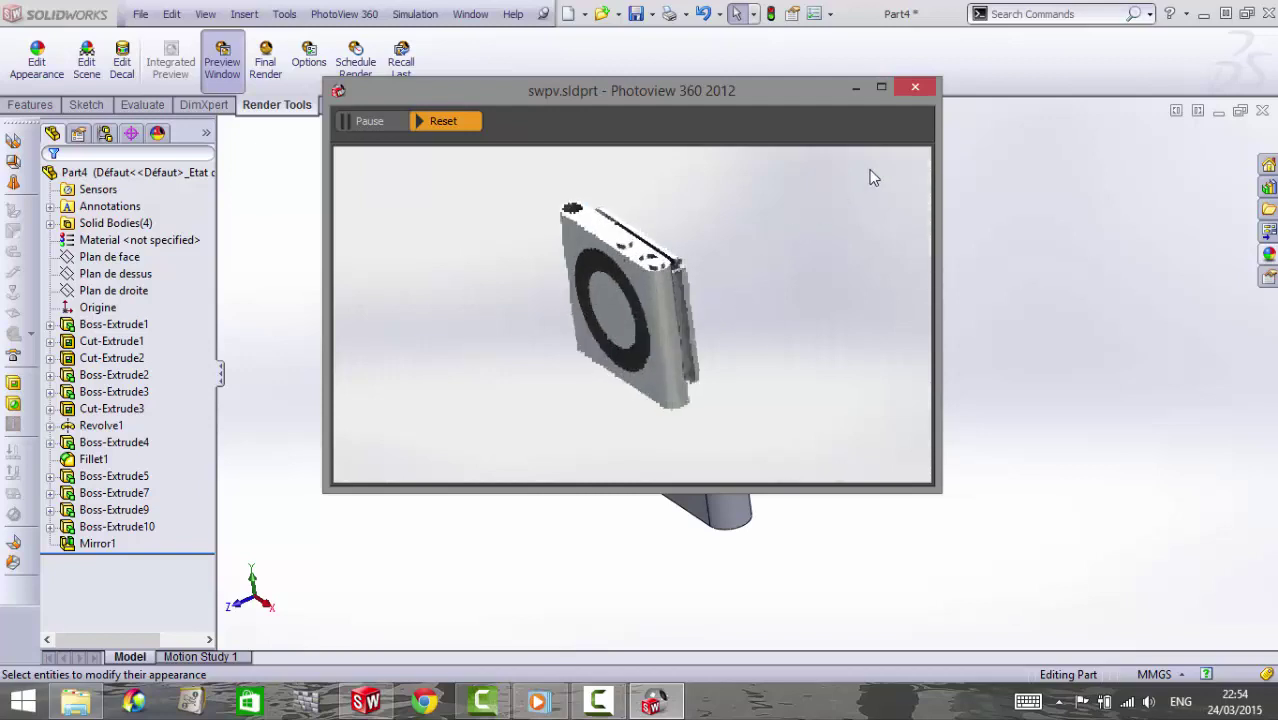
click(930, 92)
middle_drag(827, 433, 850, 405)
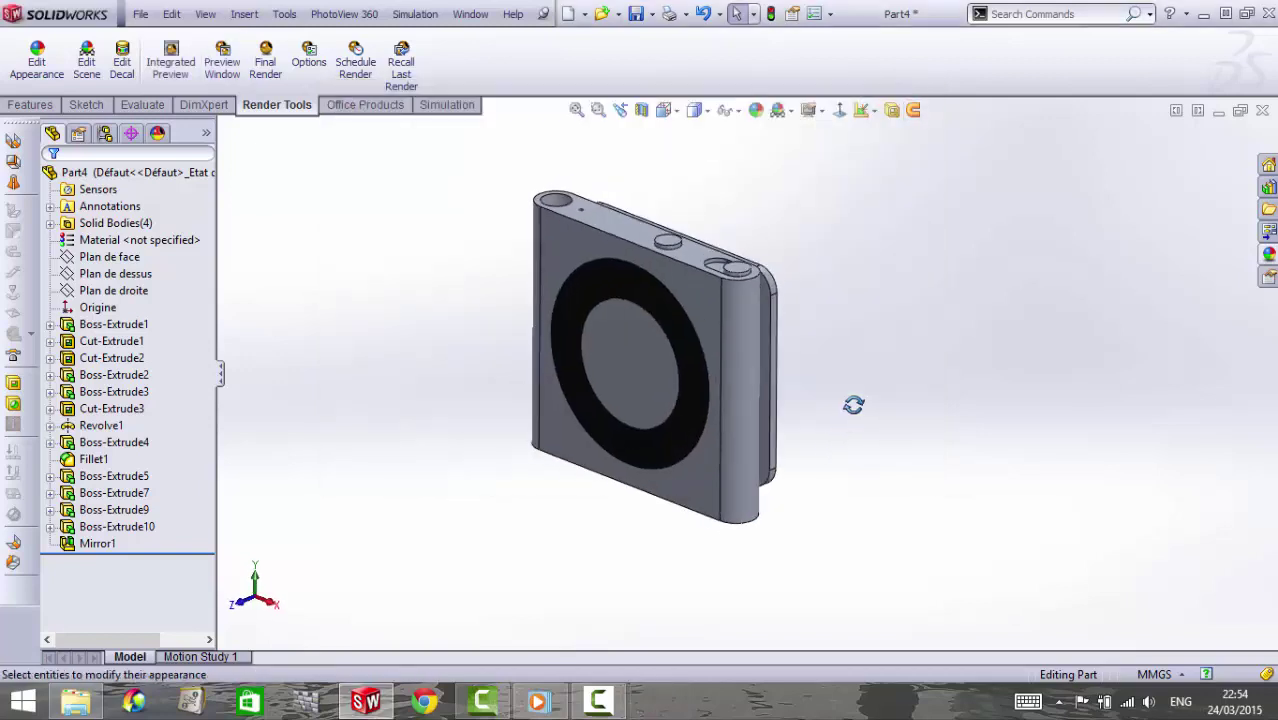
middle_drag(692, 355, 700, 345)
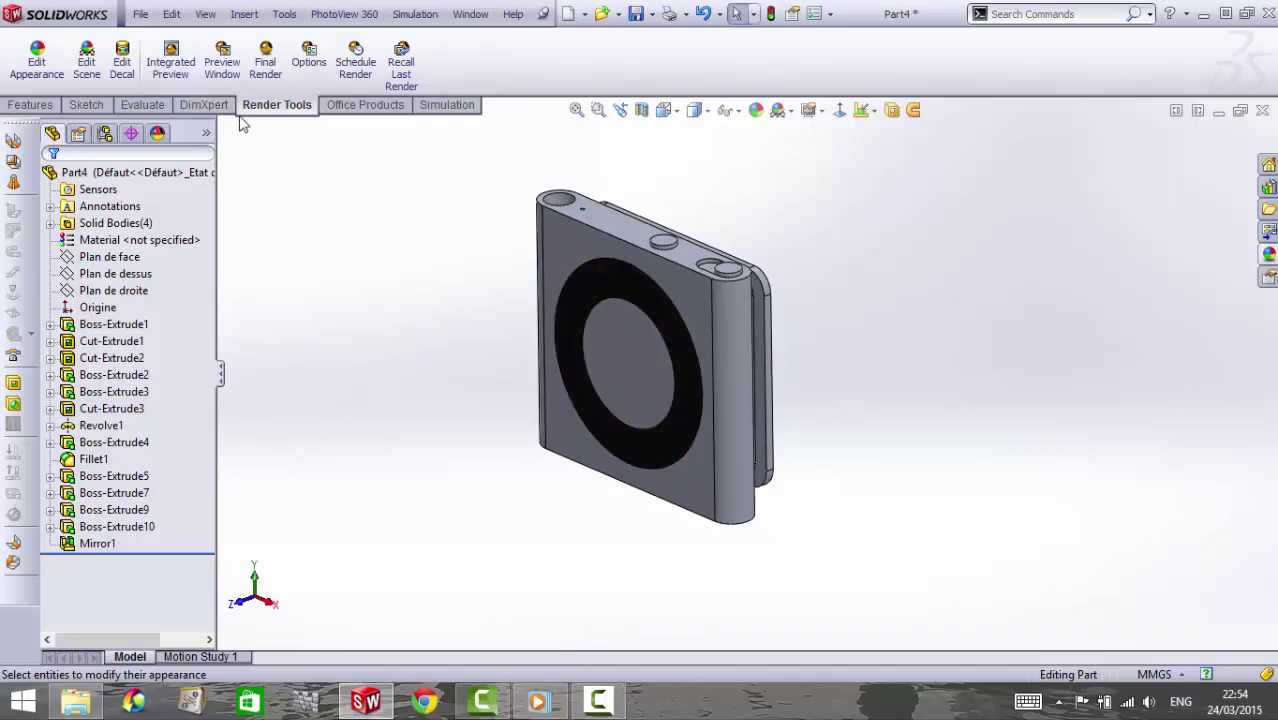
Launch the PhotoView 360 Final Render of the finished shuffle
click(265, 62)
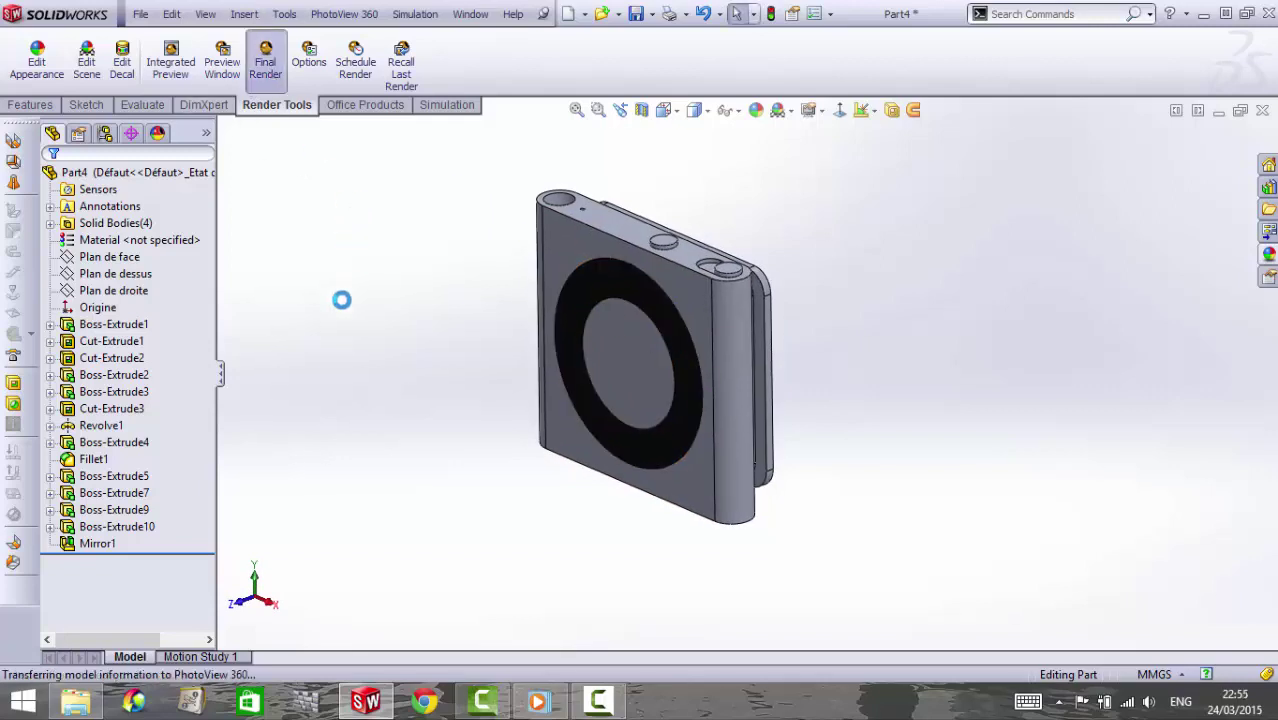